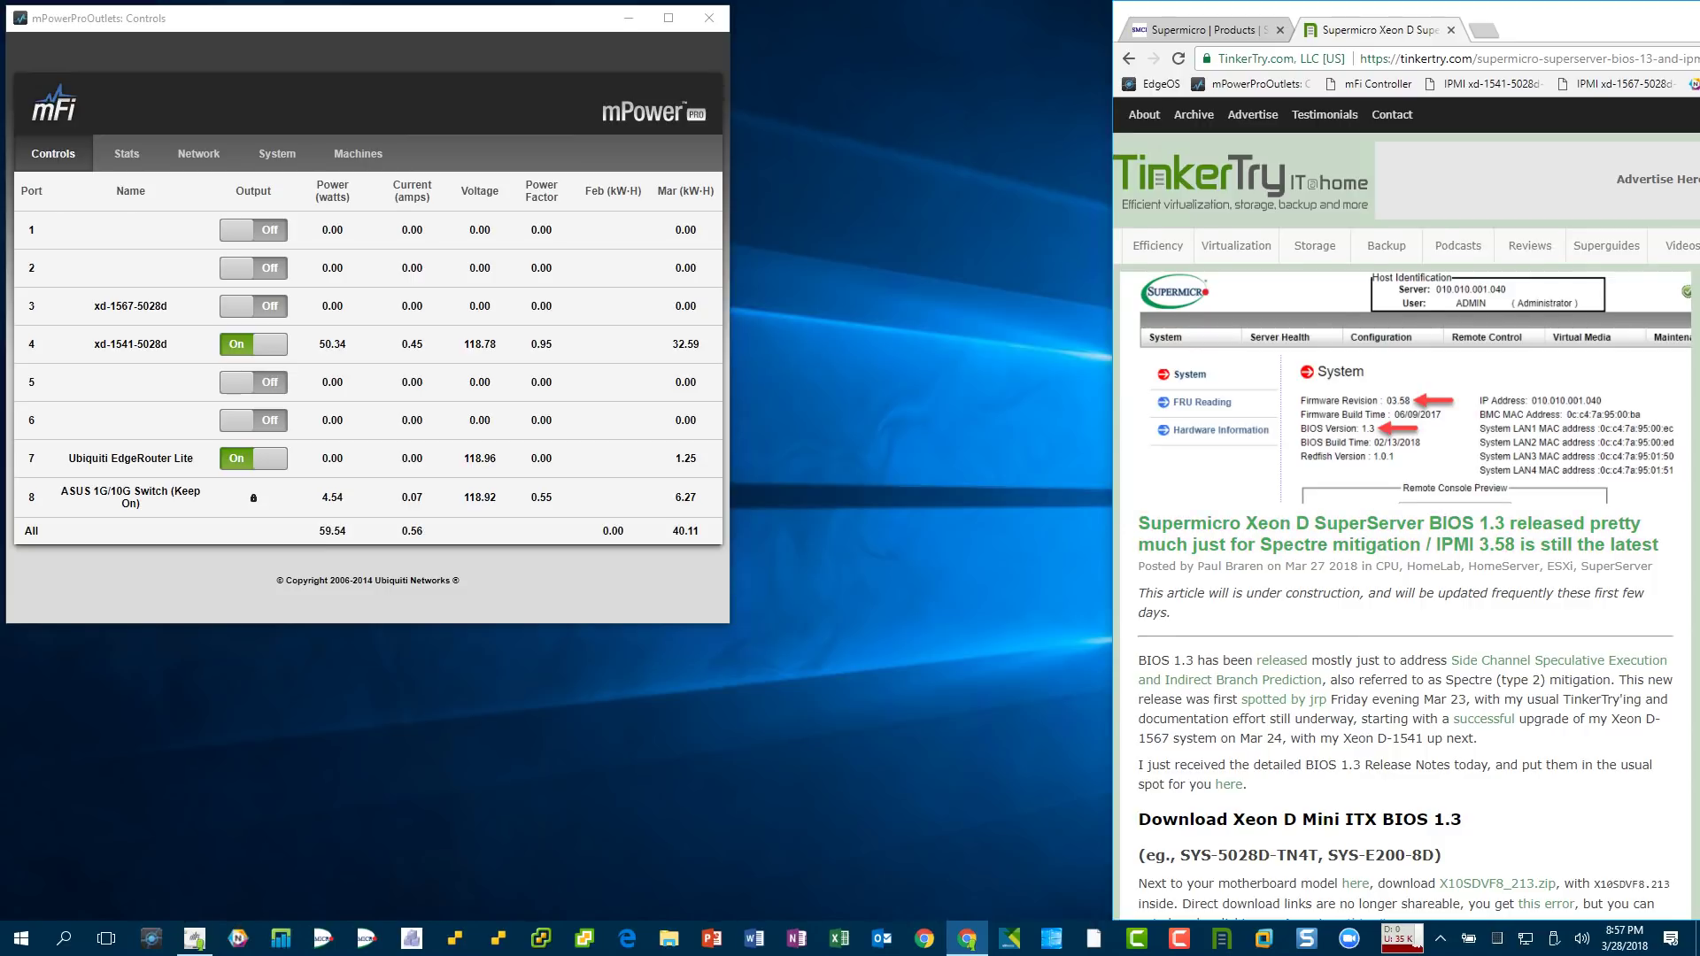
- Follow the TinkerTry article's X10SDVF8_213.zip BIOS 1.3 link to Supermicro's licence agreement
scroll(1406, 510, down, 3)
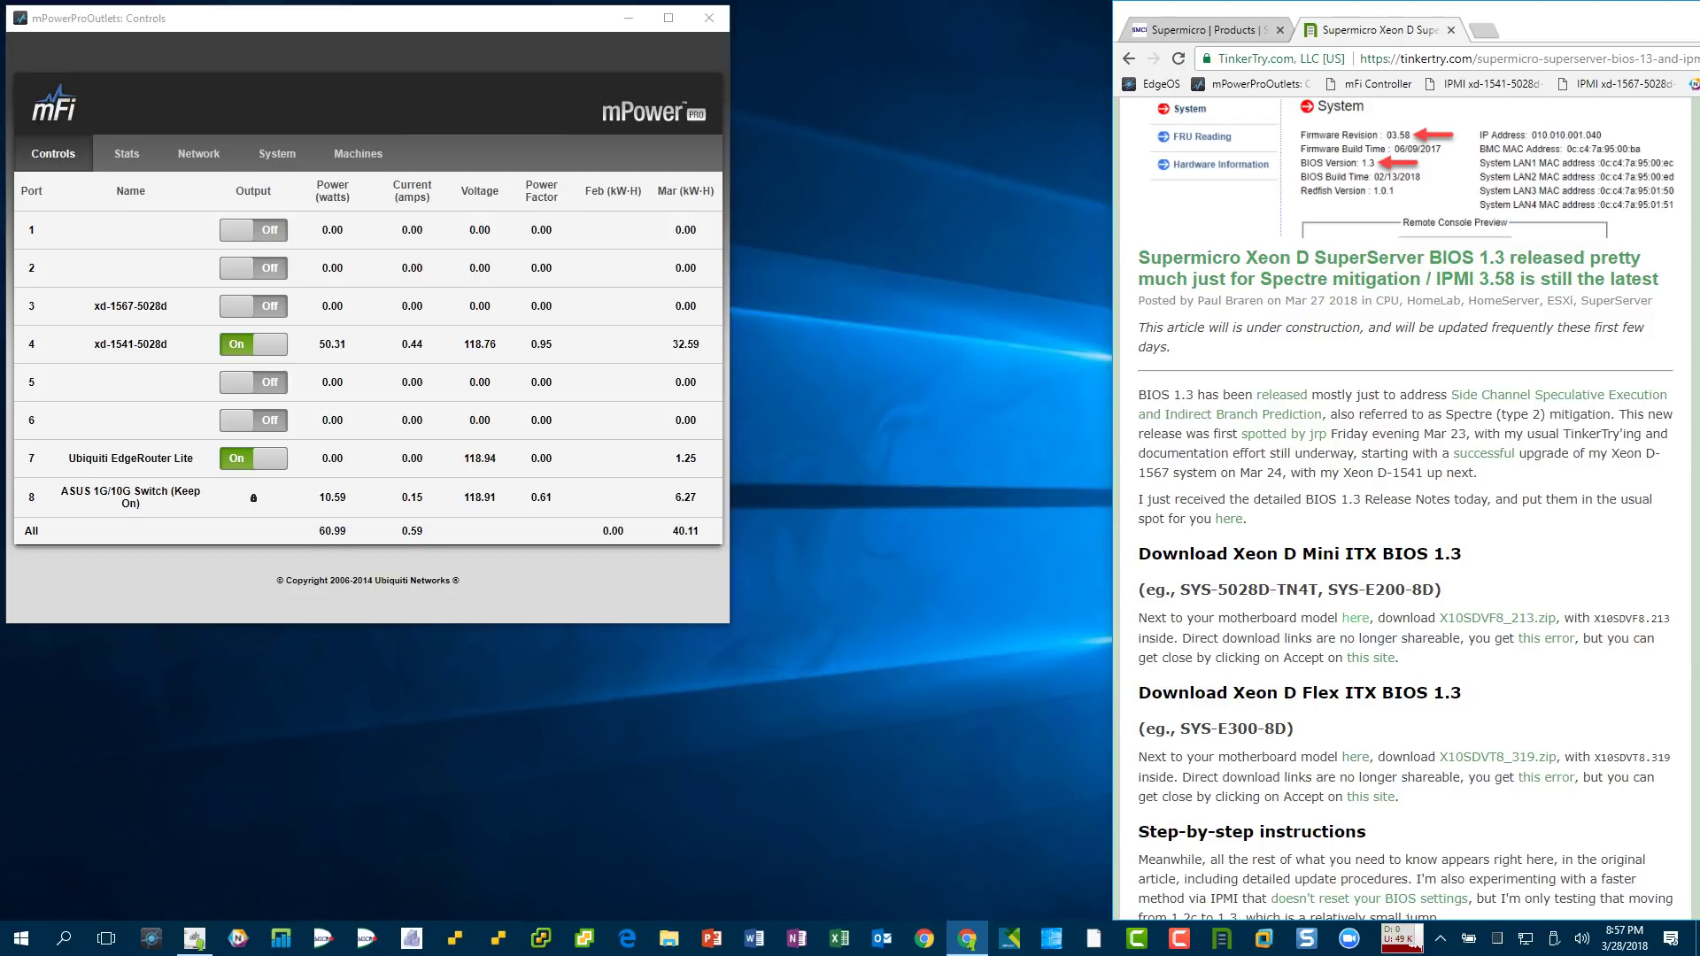
click(1371, 657)
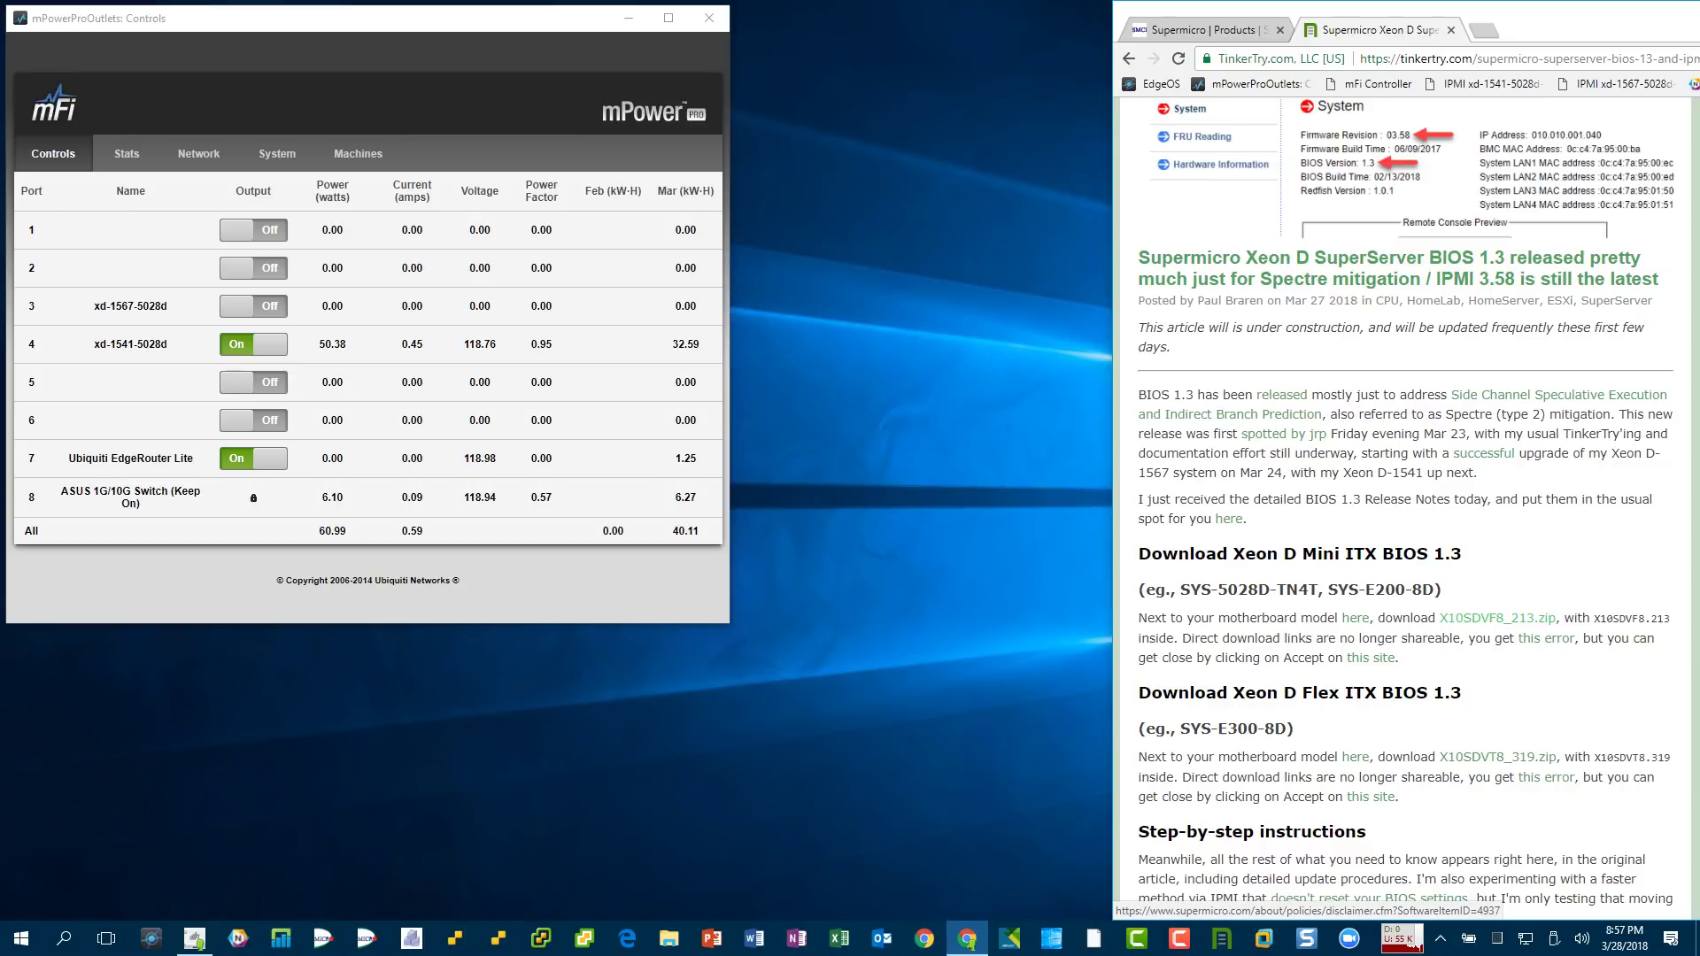
scroll(1407, 496, down, 7)
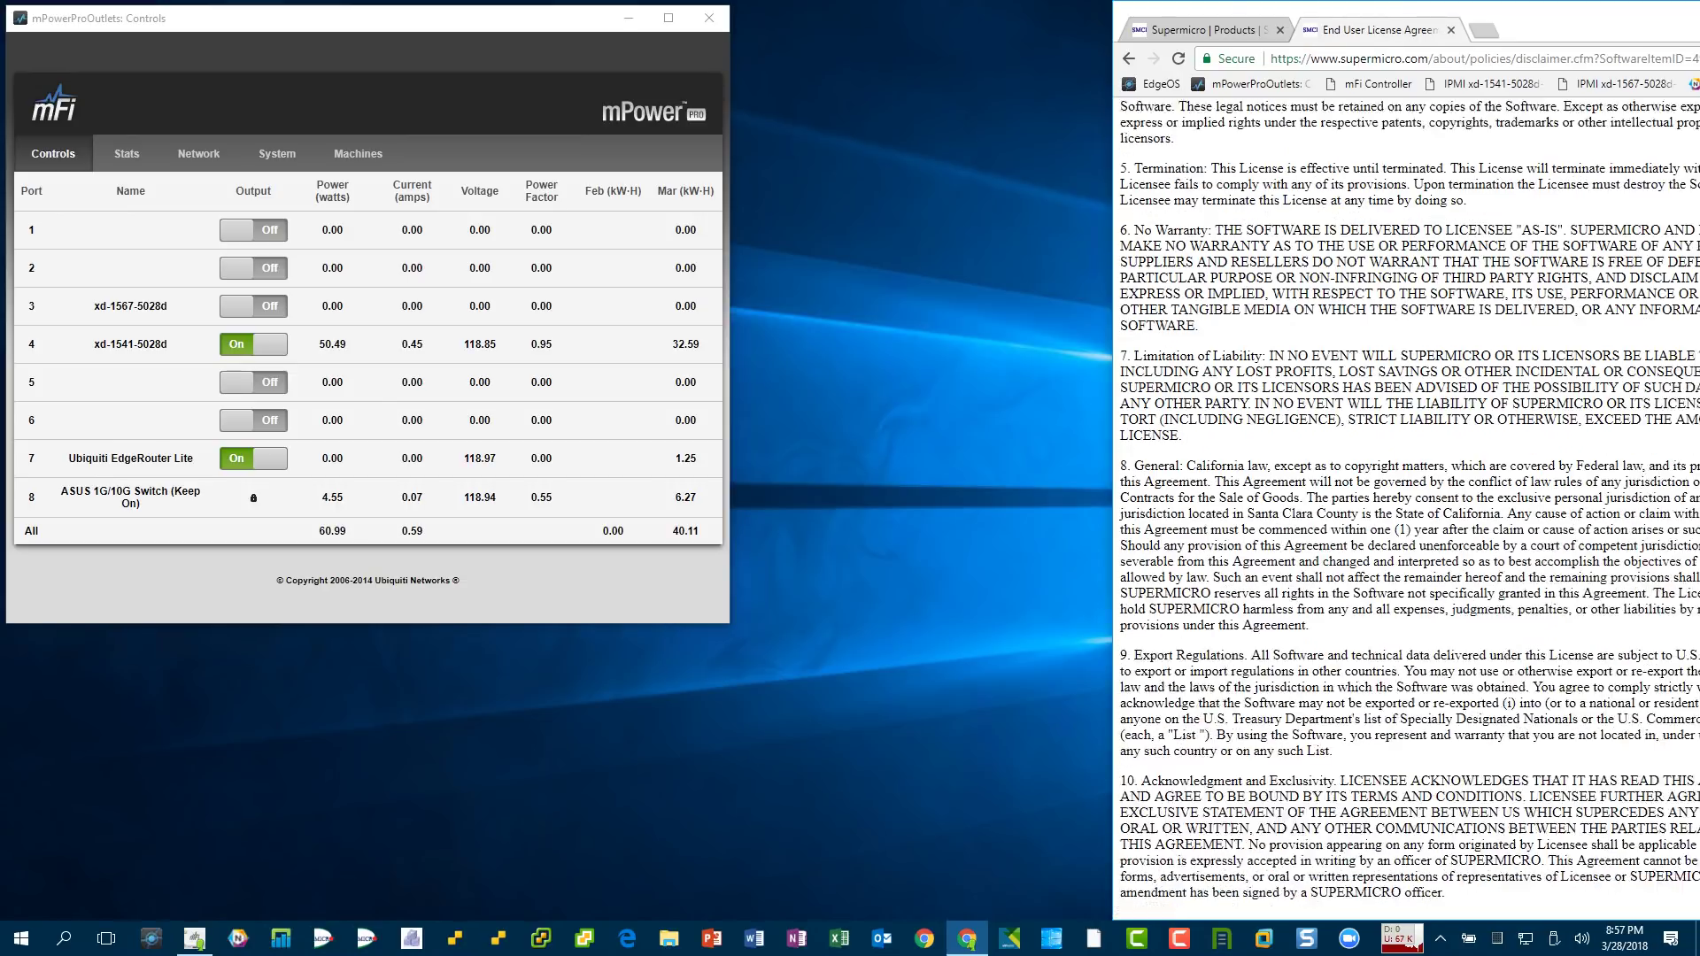
- Accept the EULA, save X10SDVF8_213.zip into Downloads\Supermicro, and show it in Explorer
click(1150, 903)
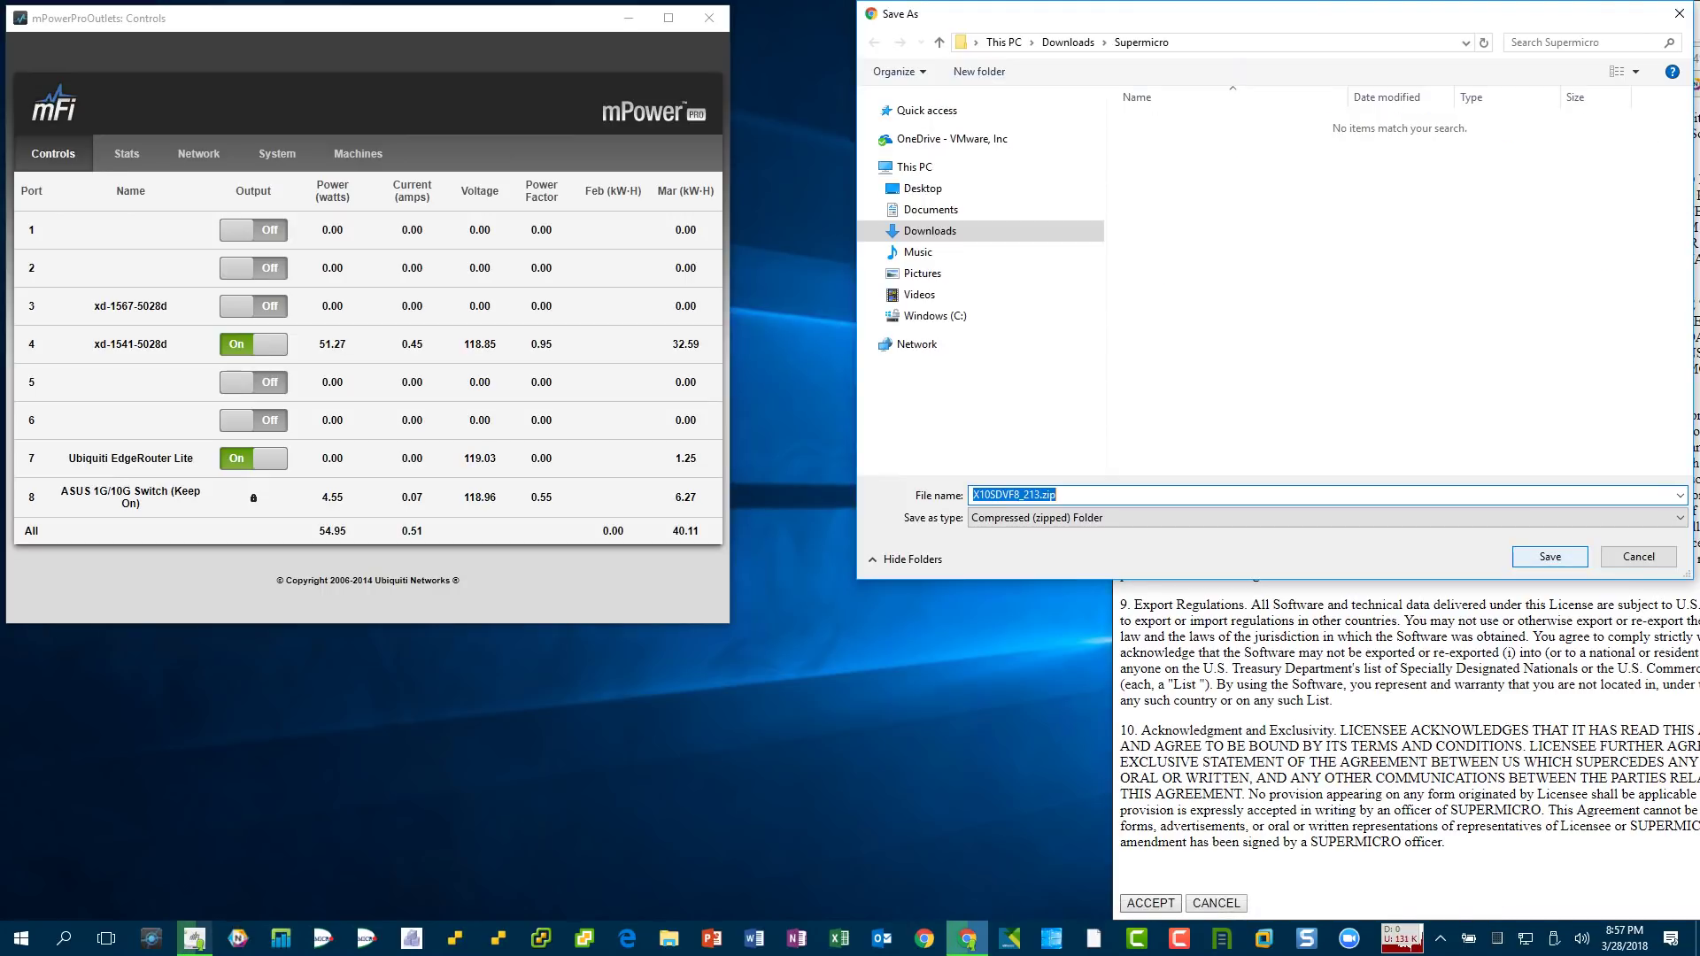
key(Return)
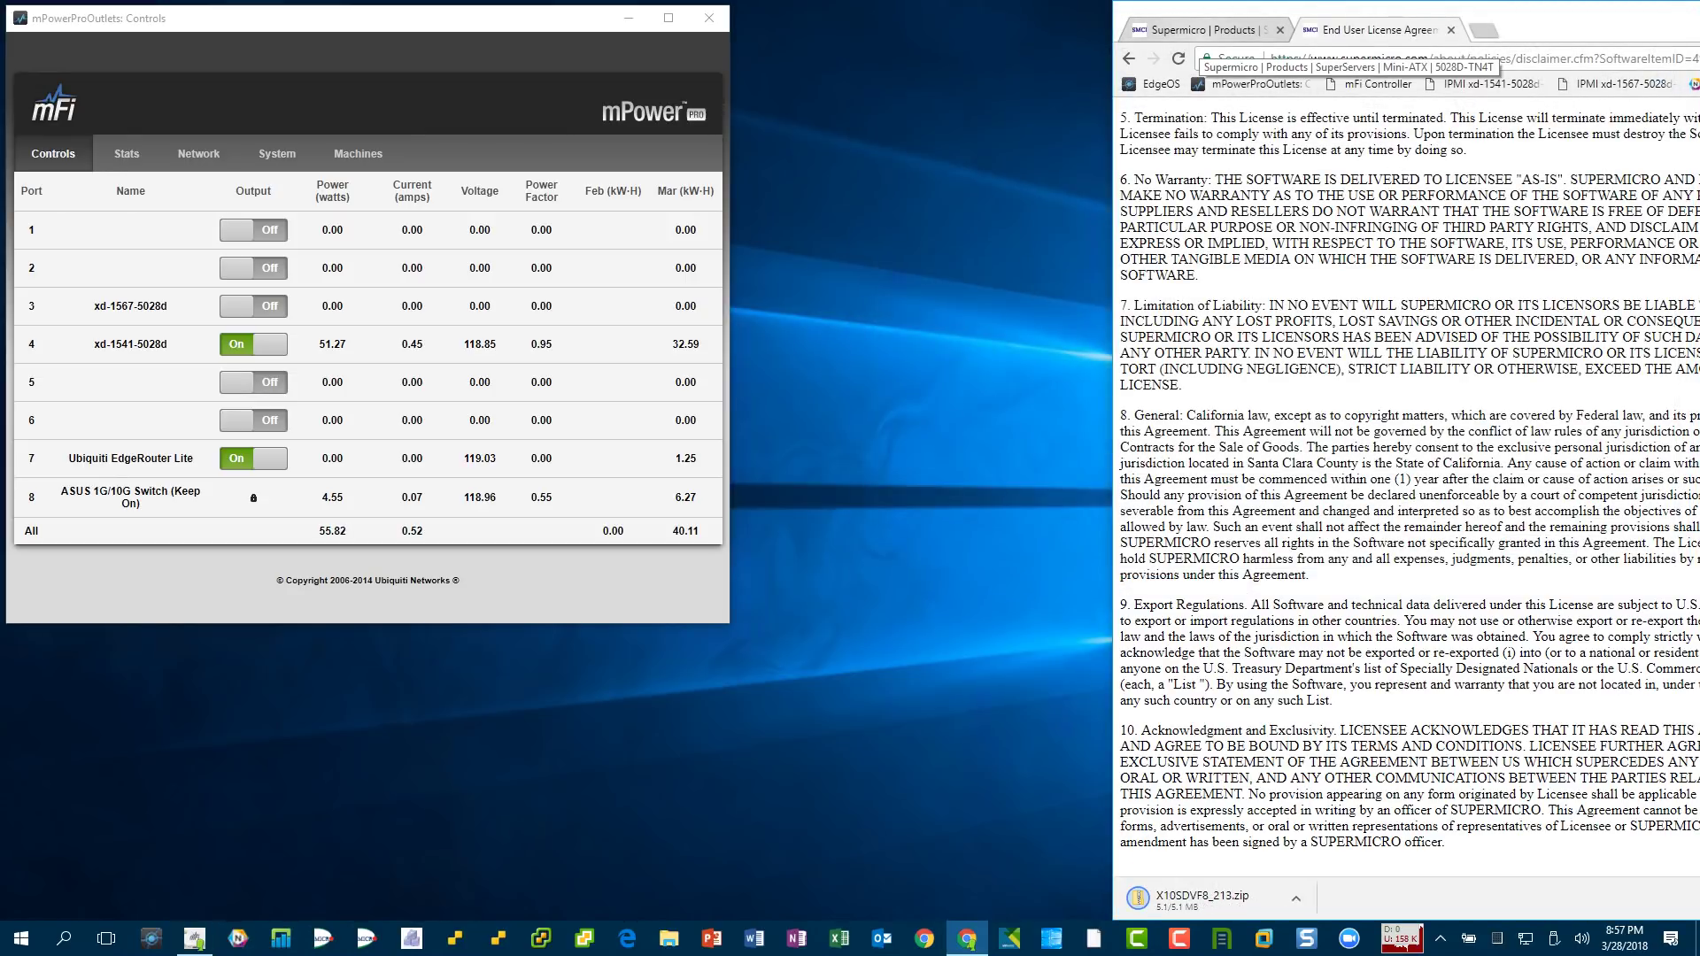
click(1129, 59)
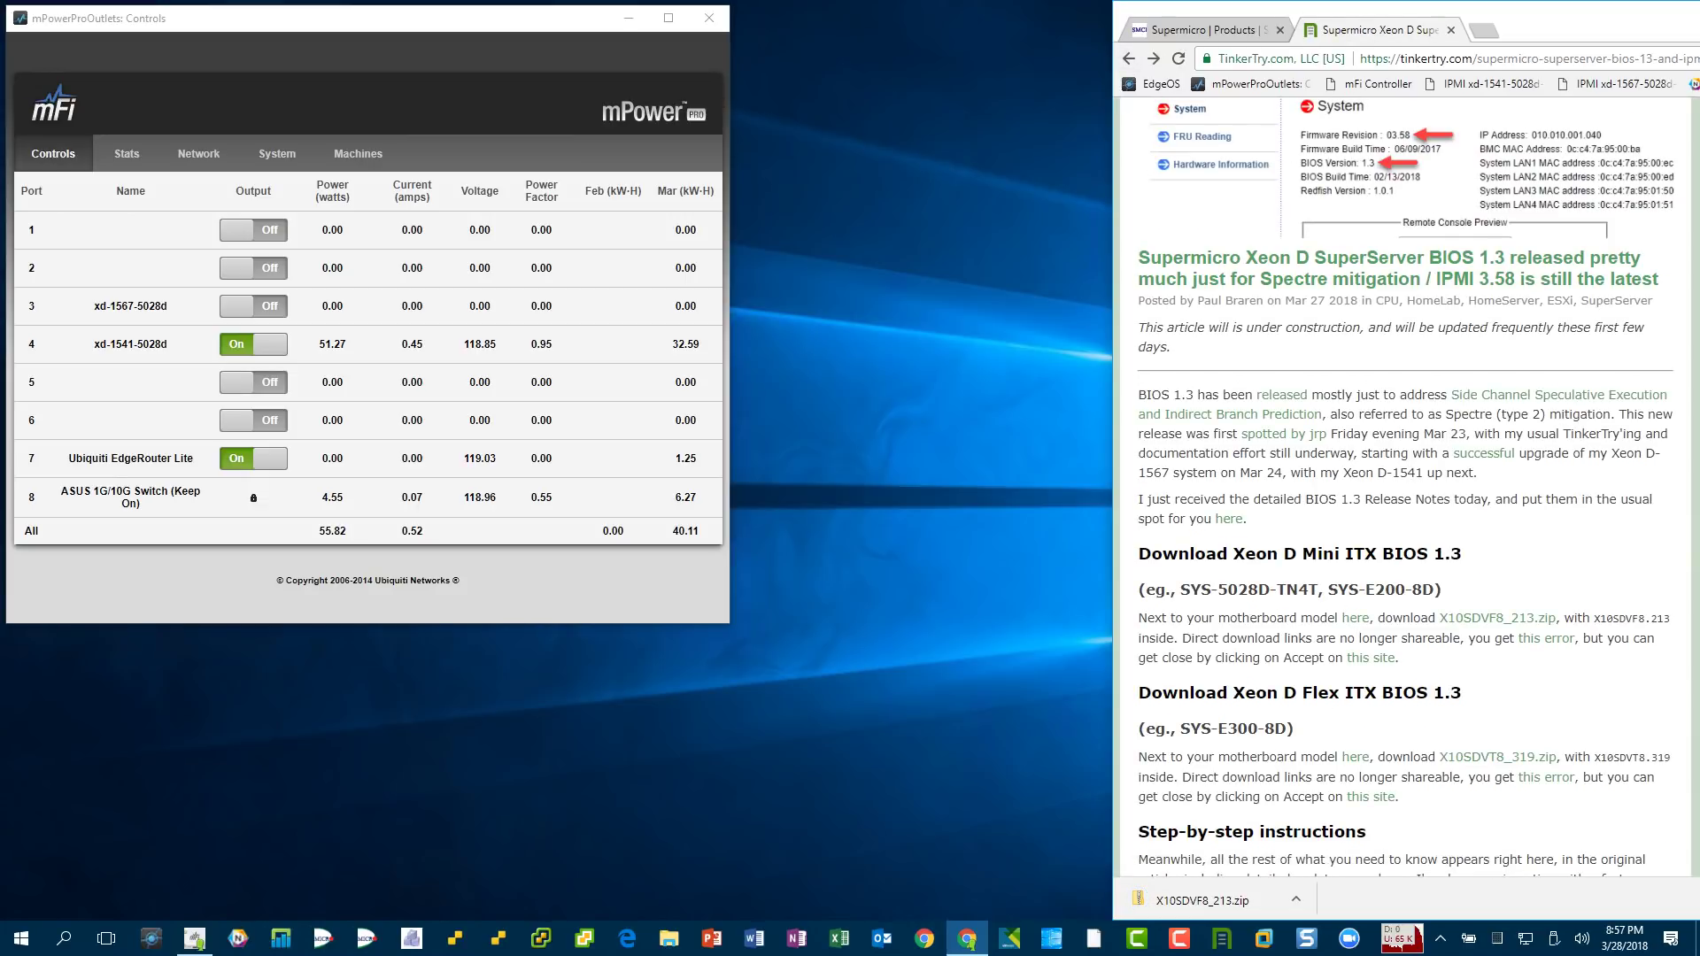
click(1295, 899)
click(1328, 839)
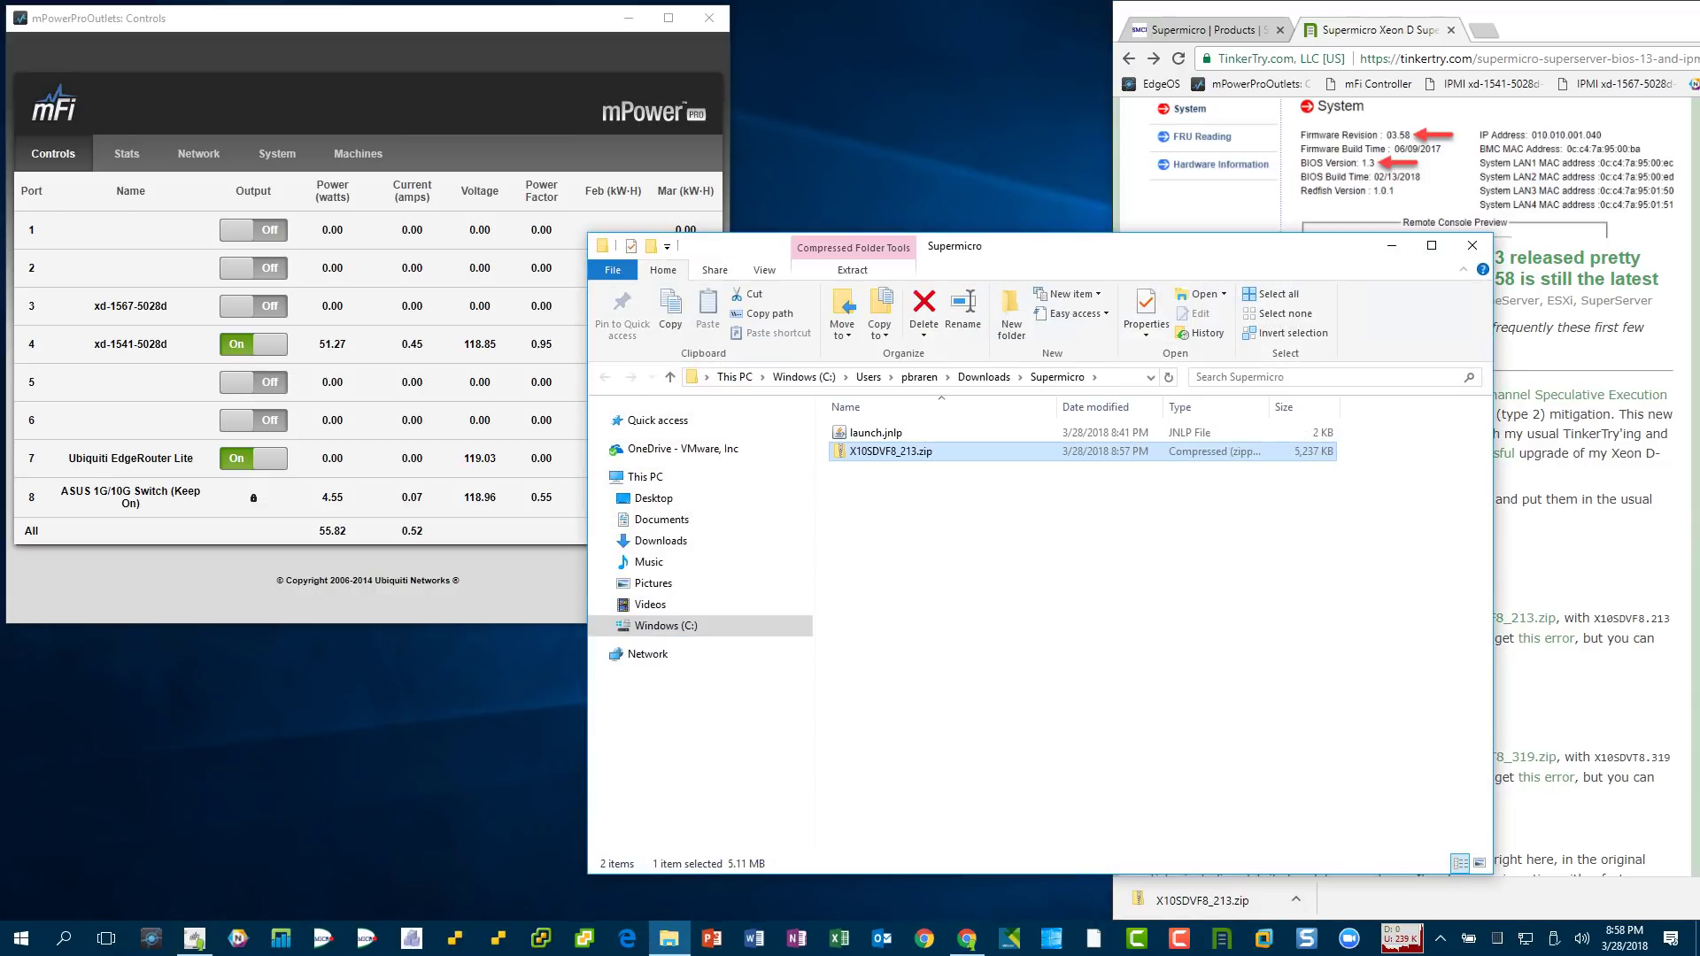
- Extract X10SDVF8_213.zip into its default X10SDVF8_213 folder
right_click(755, 451)
click(797, 513)
key(Return)
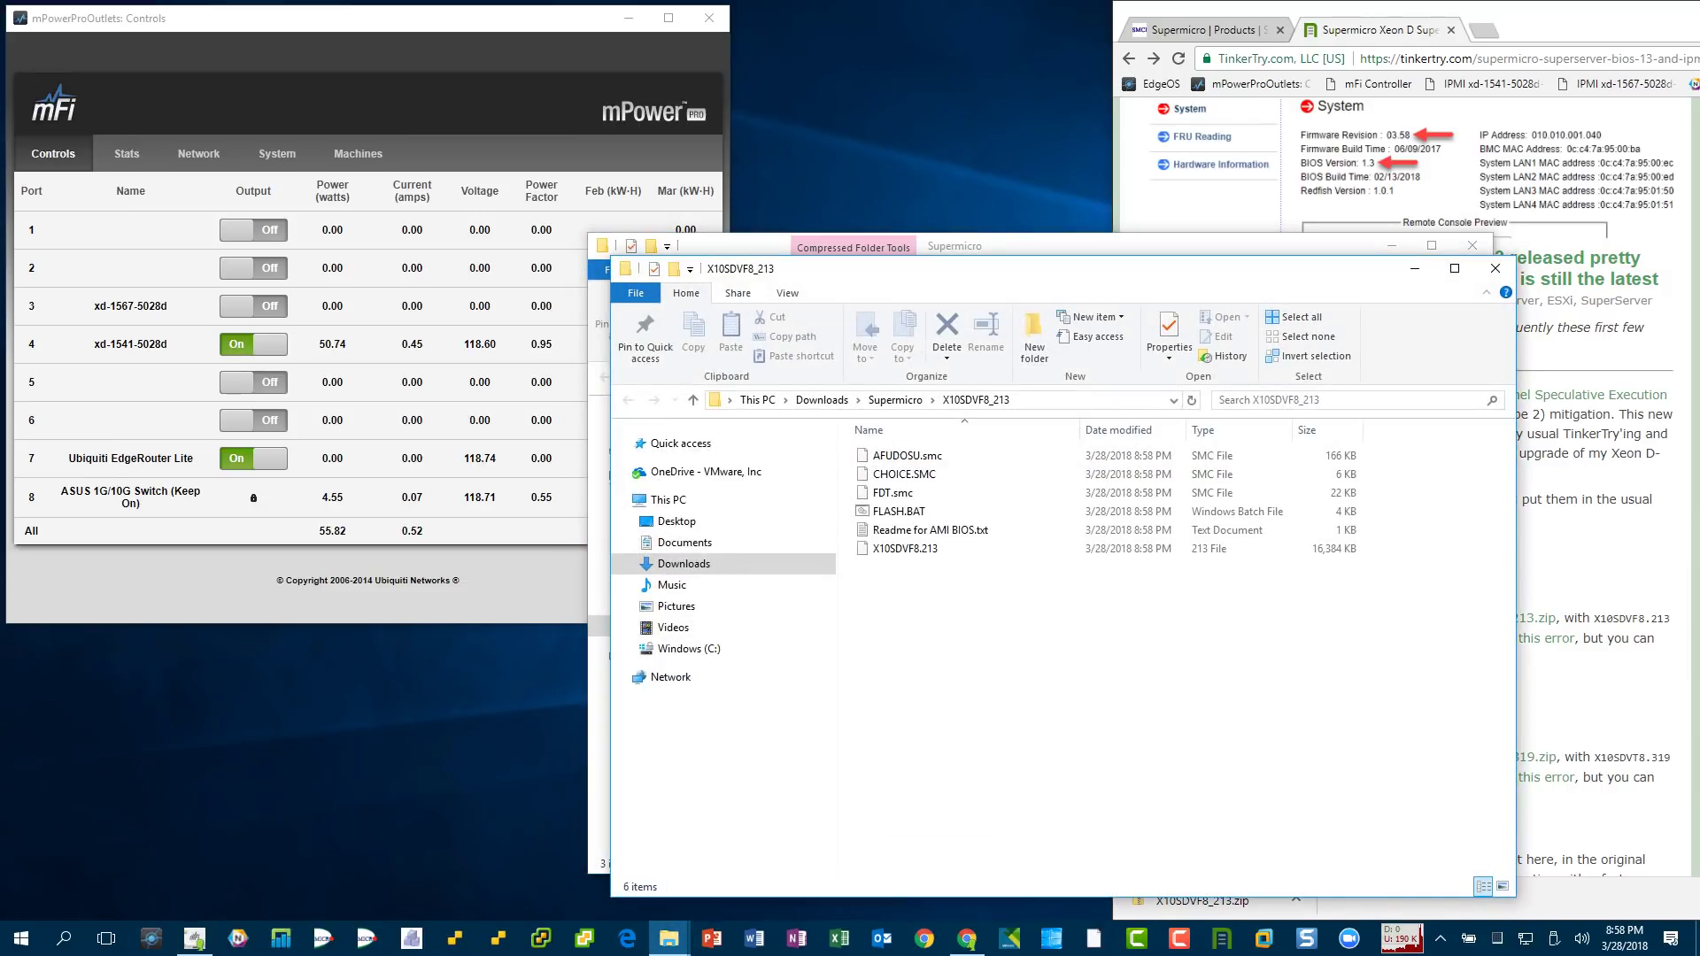
- Close the old Supermicro folder window and read 'Readme for AMI BIOS.txt'
click(1473, 246)
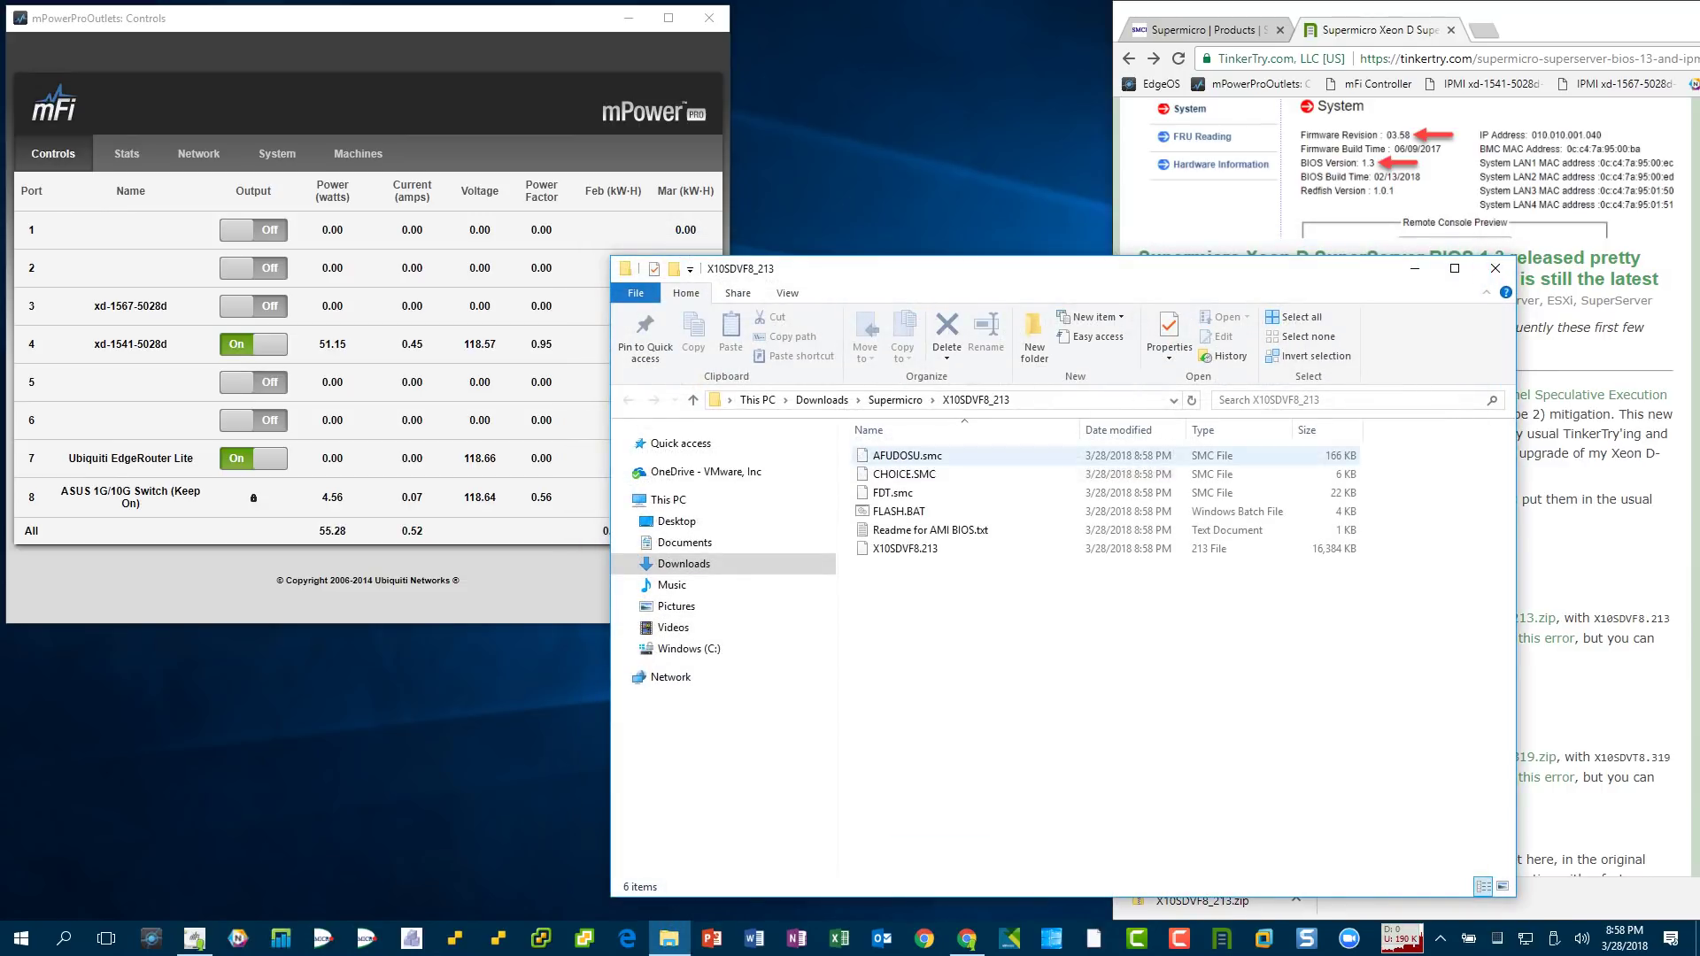
double_click(930, 529)
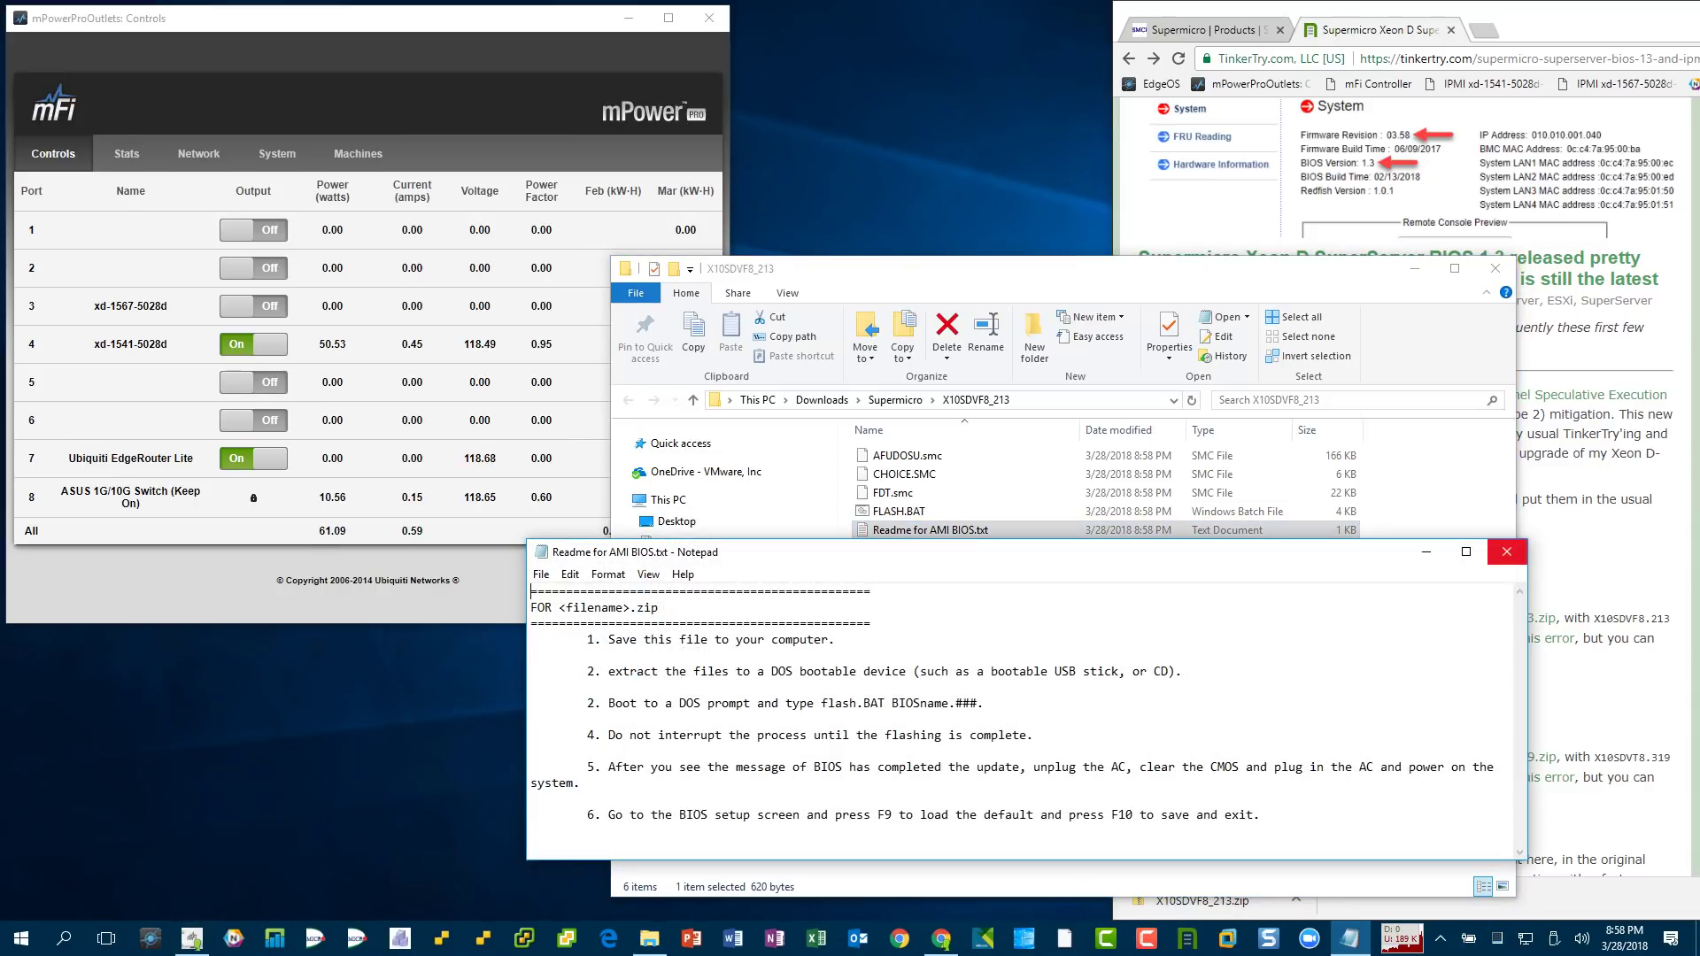
click(1506, 552)
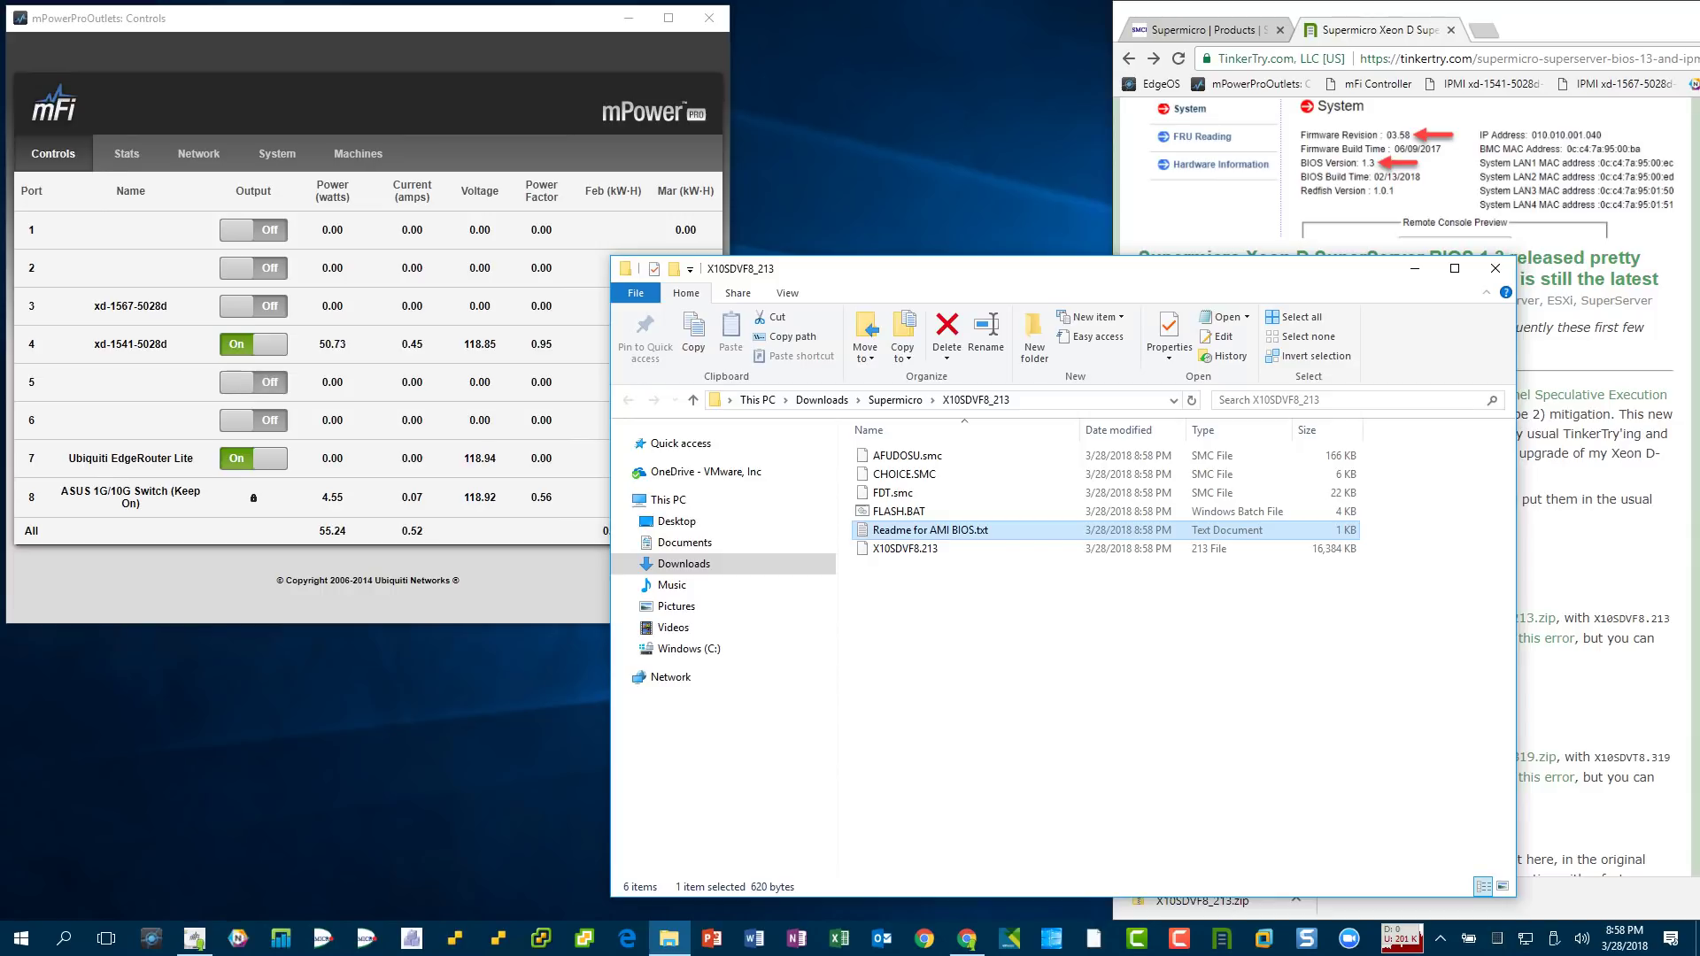
- Put away Explorer and the article browser, then load the xd-1541-5028d IPMI page
click(1414, 268)
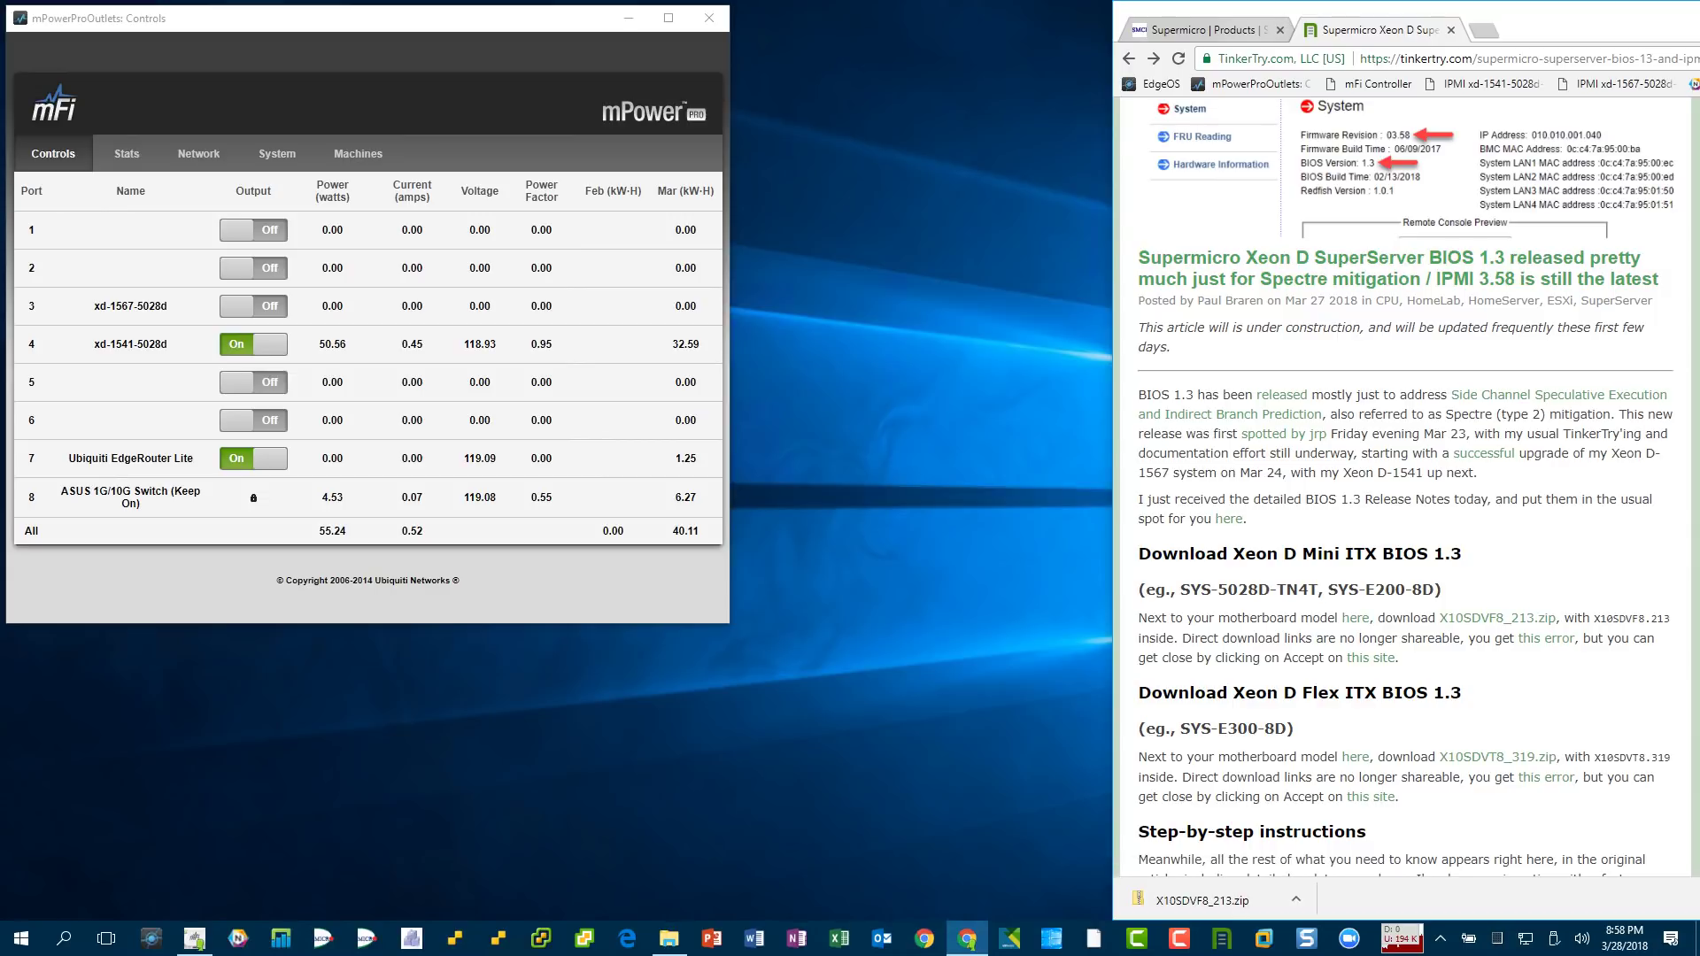
drag(1576, 13, 1559, 469)
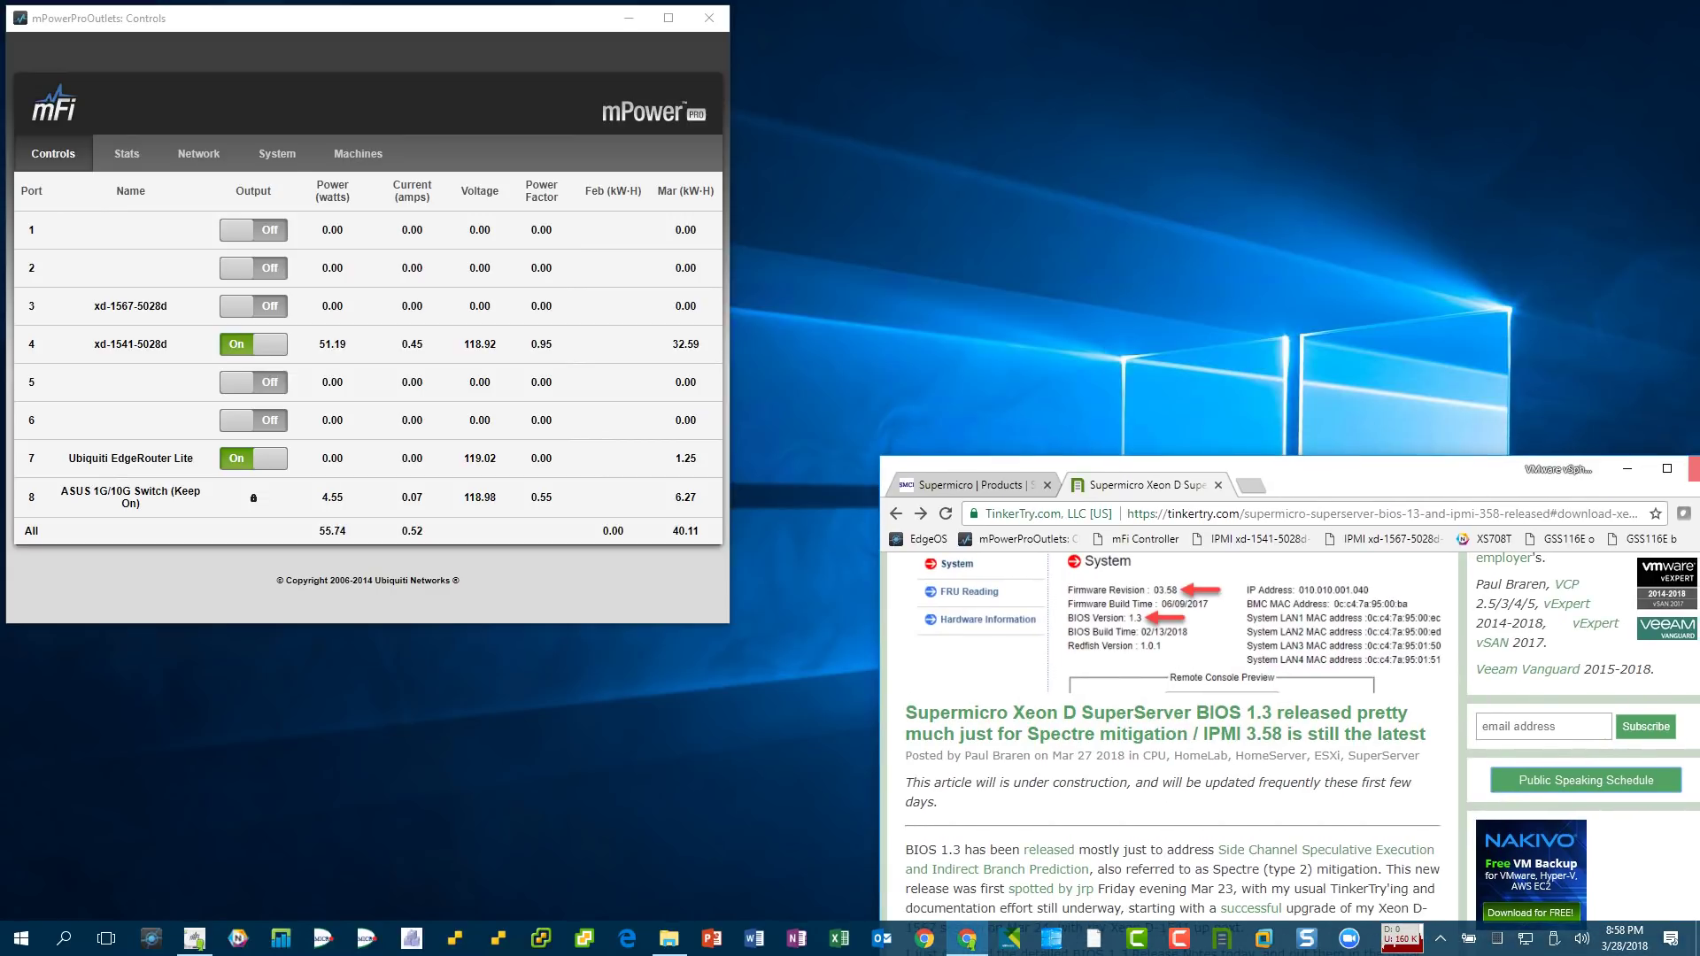
click(1627, 468)
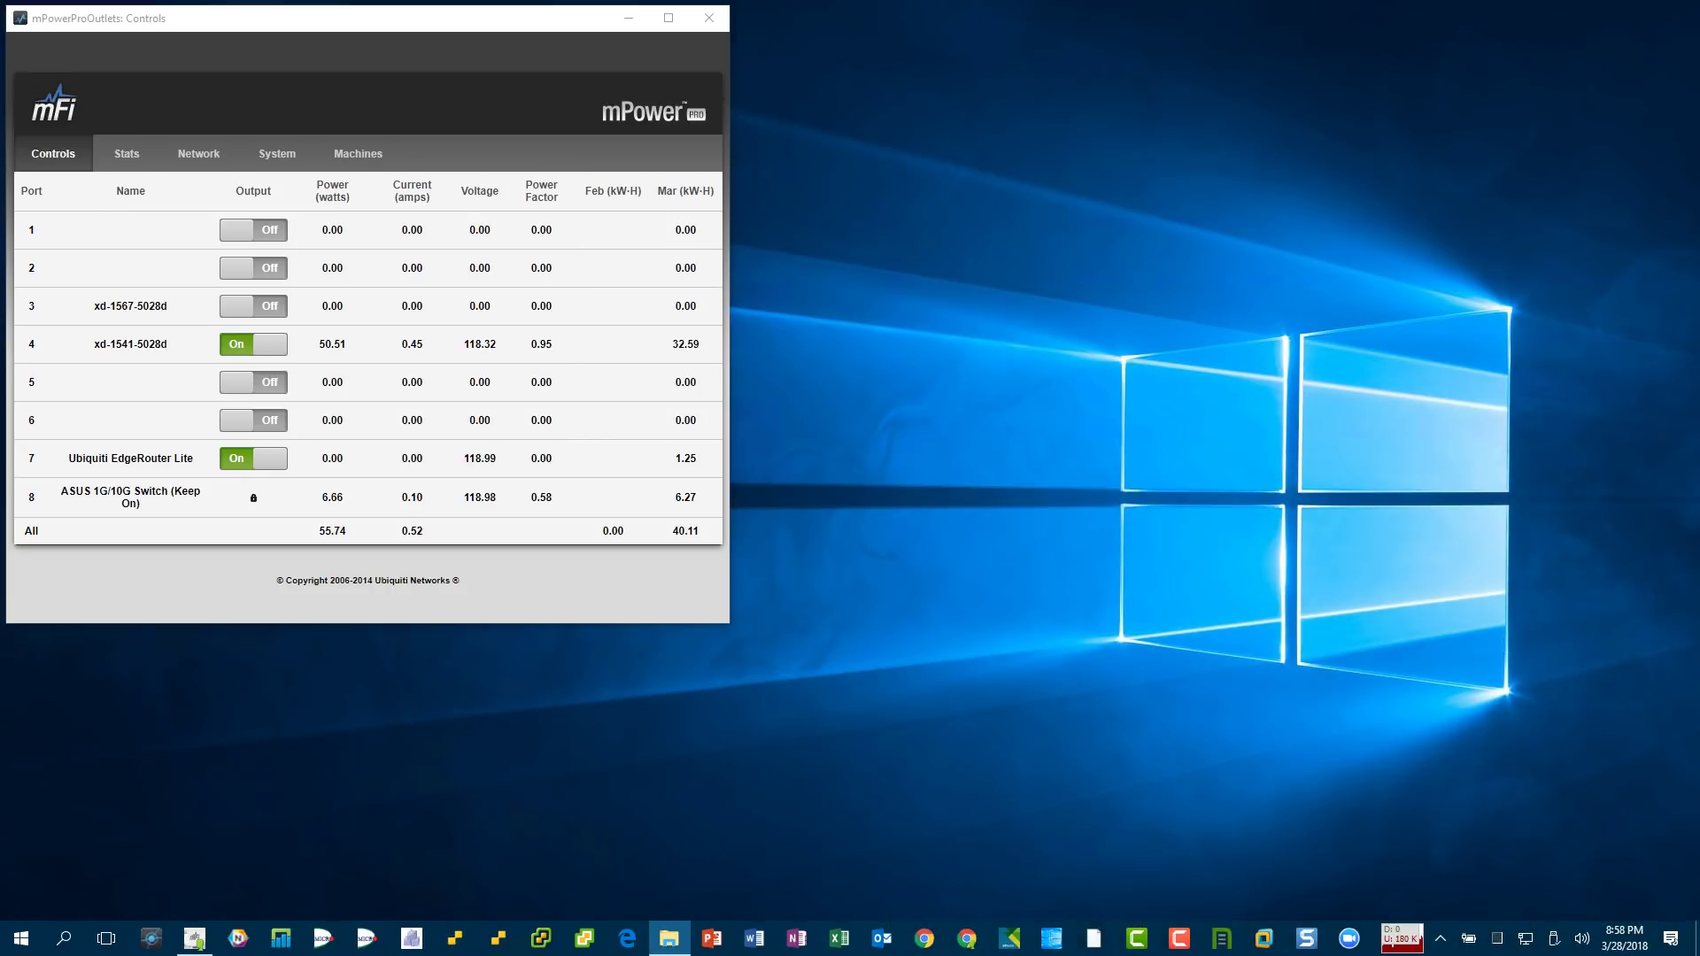
click(323, 938)
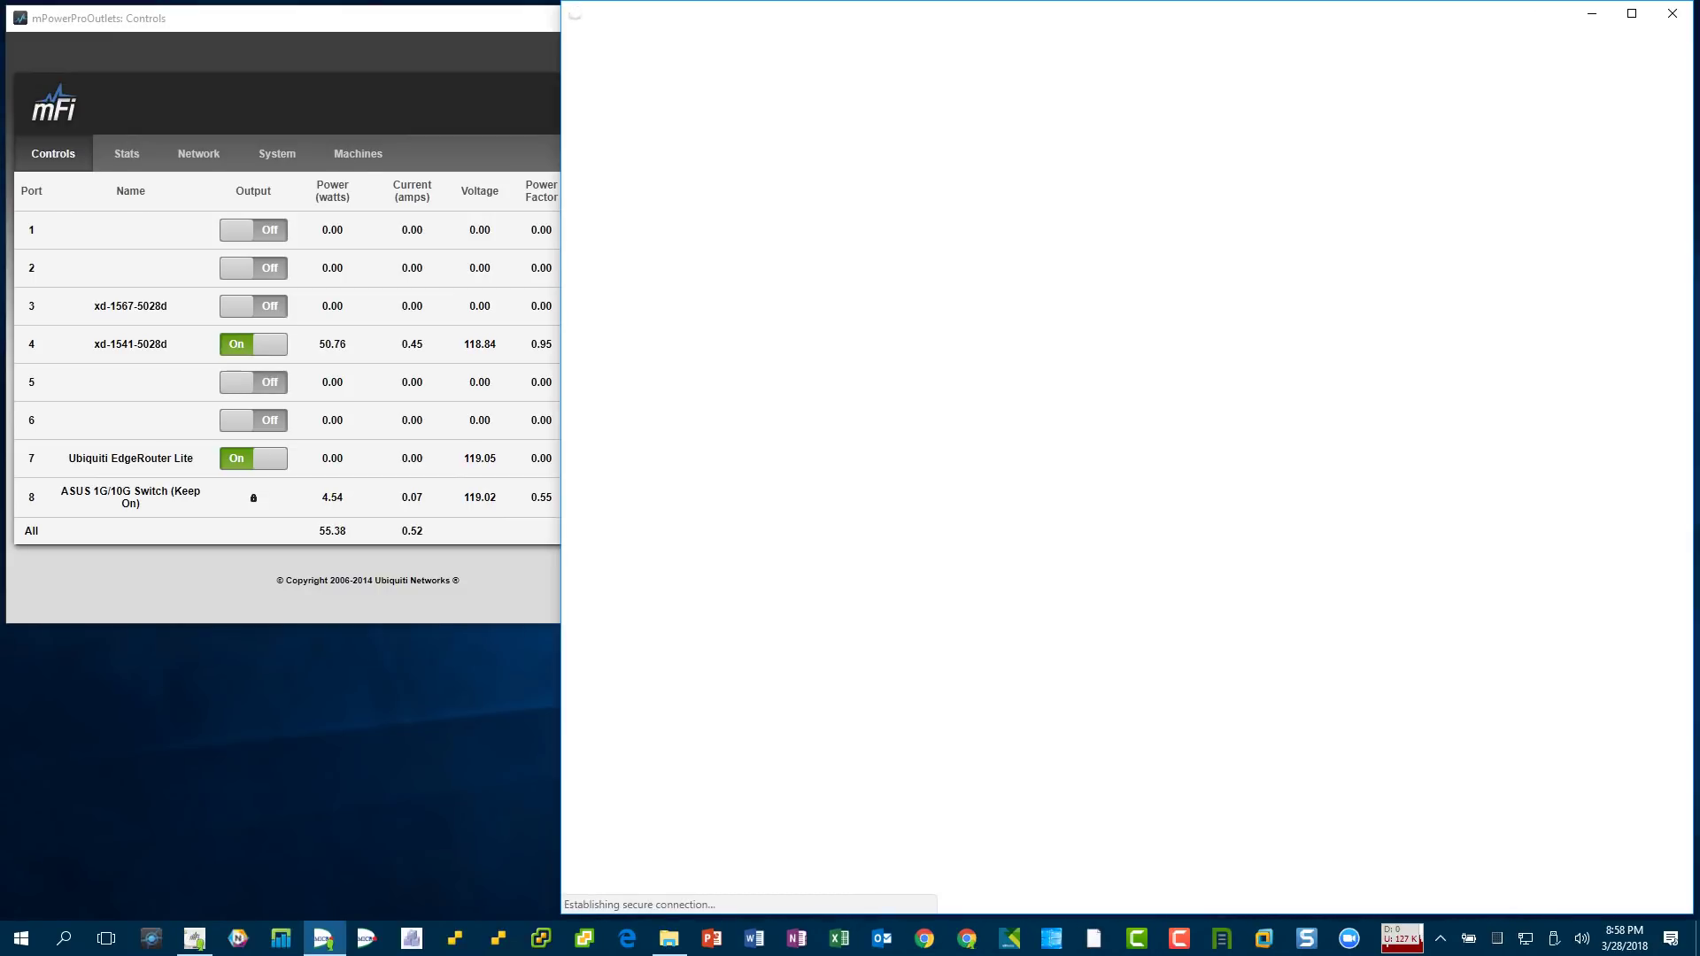
- Hide the mPower window and log into IPMI as ADMIN with the account password
click(496, 18)
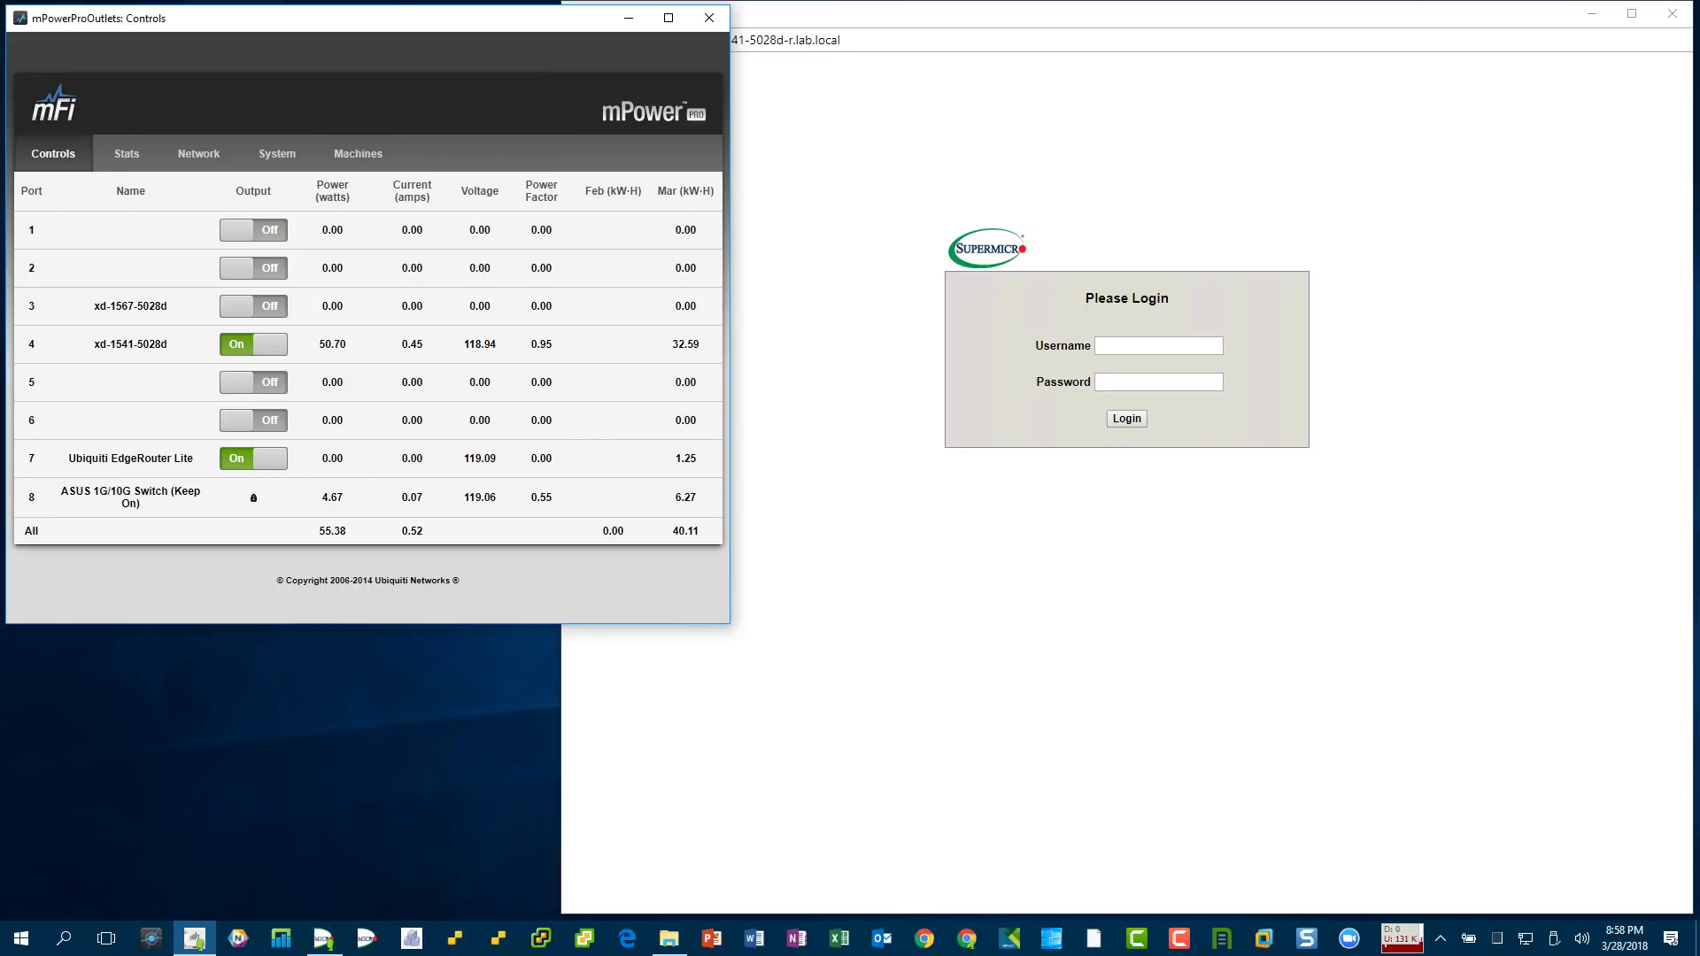
click(628, 17)
click(1158, 345)
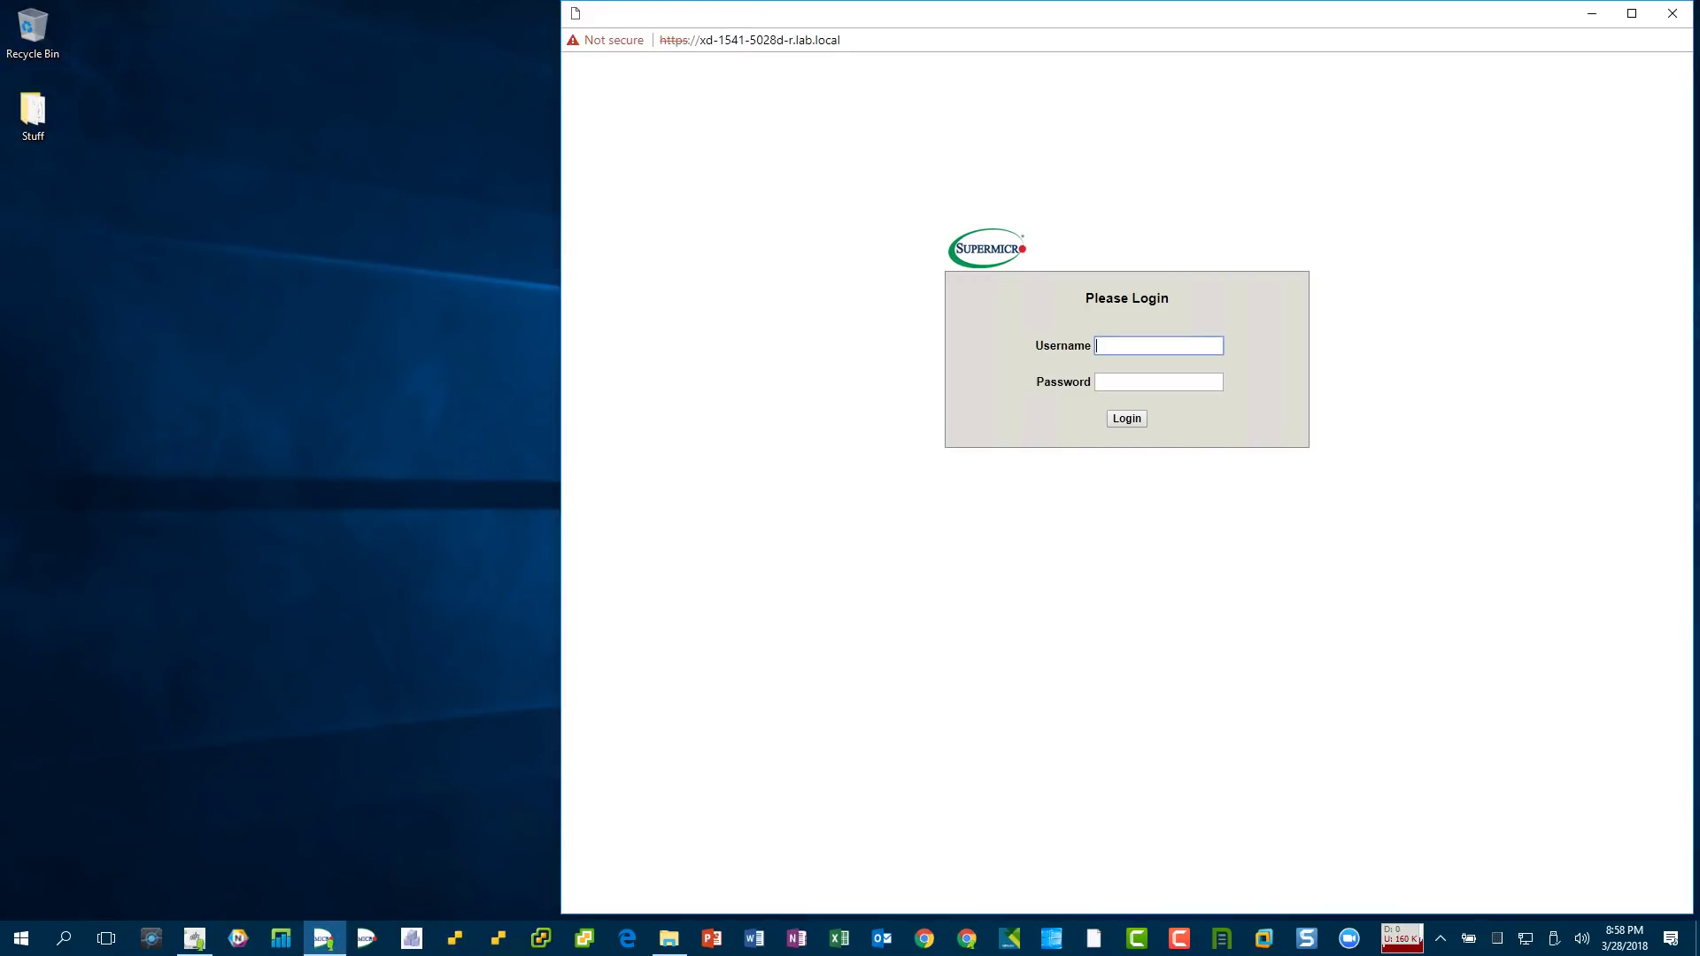
text(A)
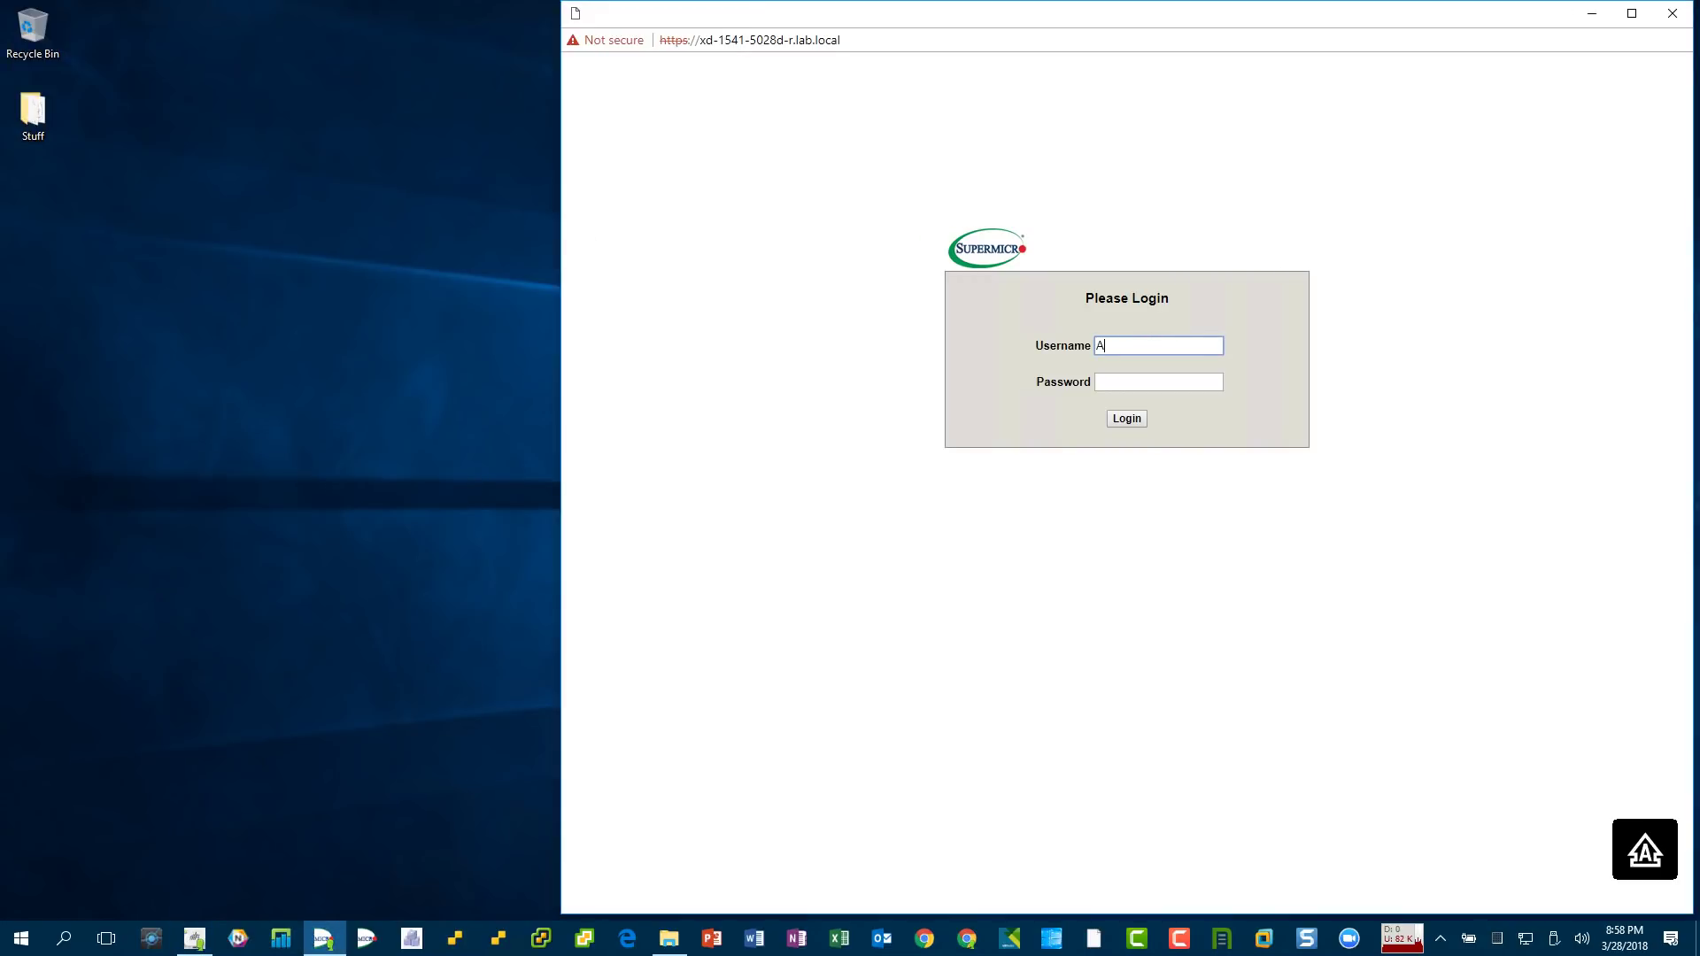
text(DMIN)
key(Tab)
text(ADMIN)
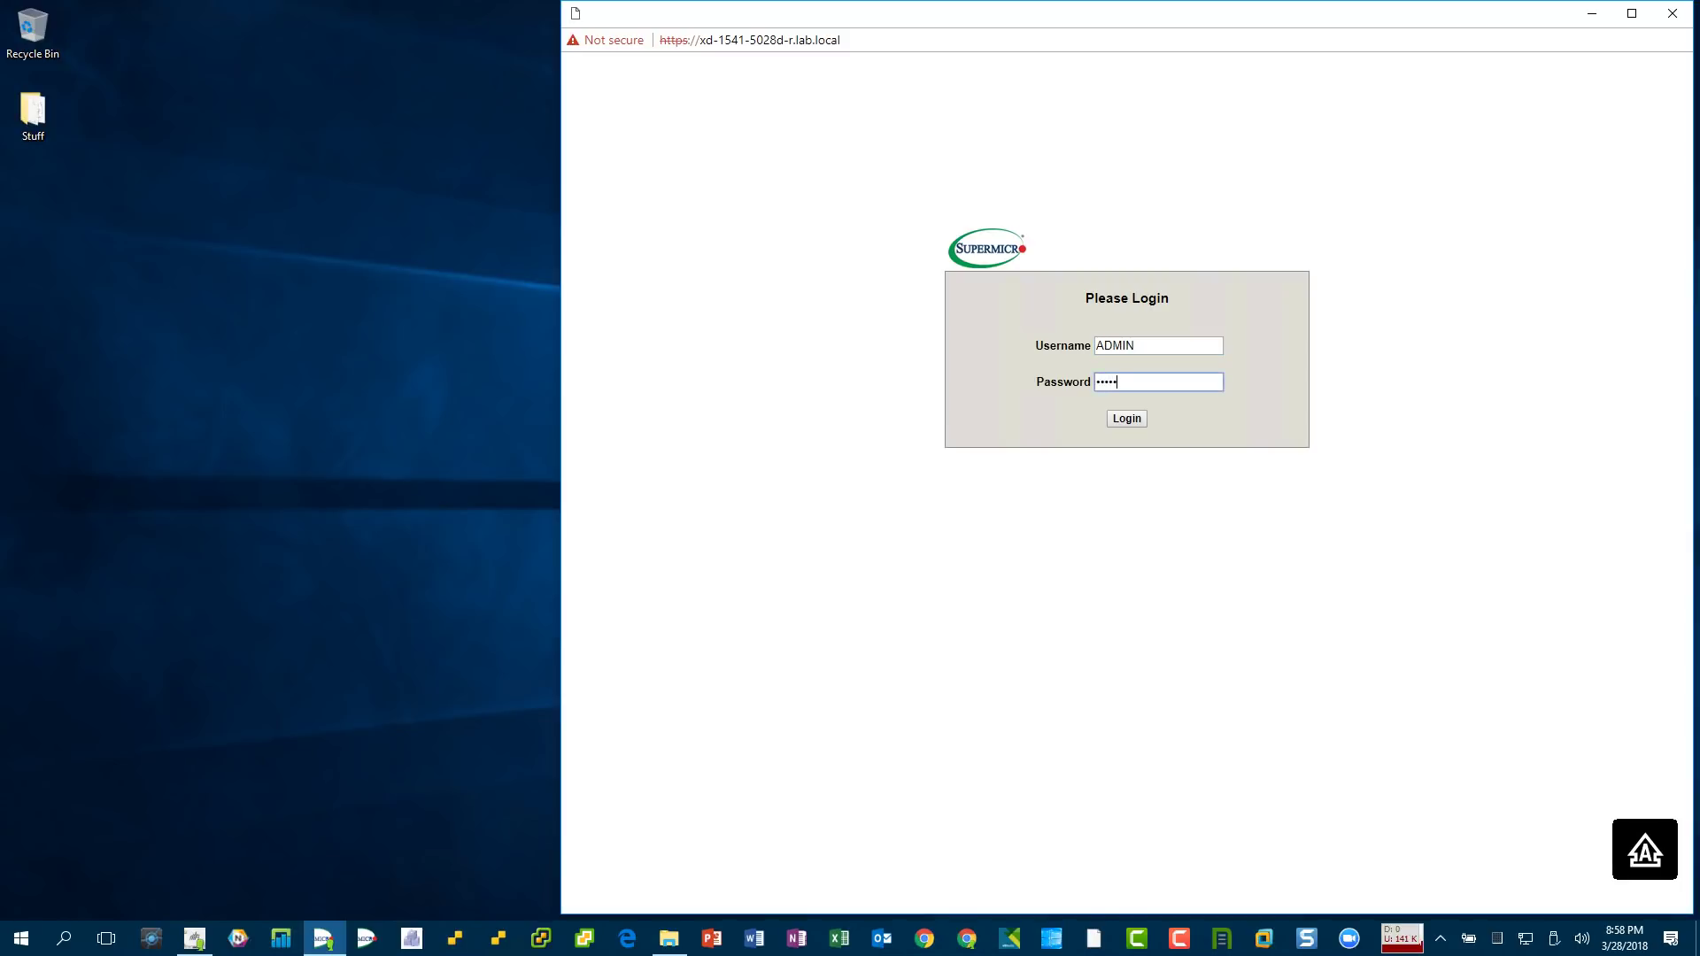
key(Return)
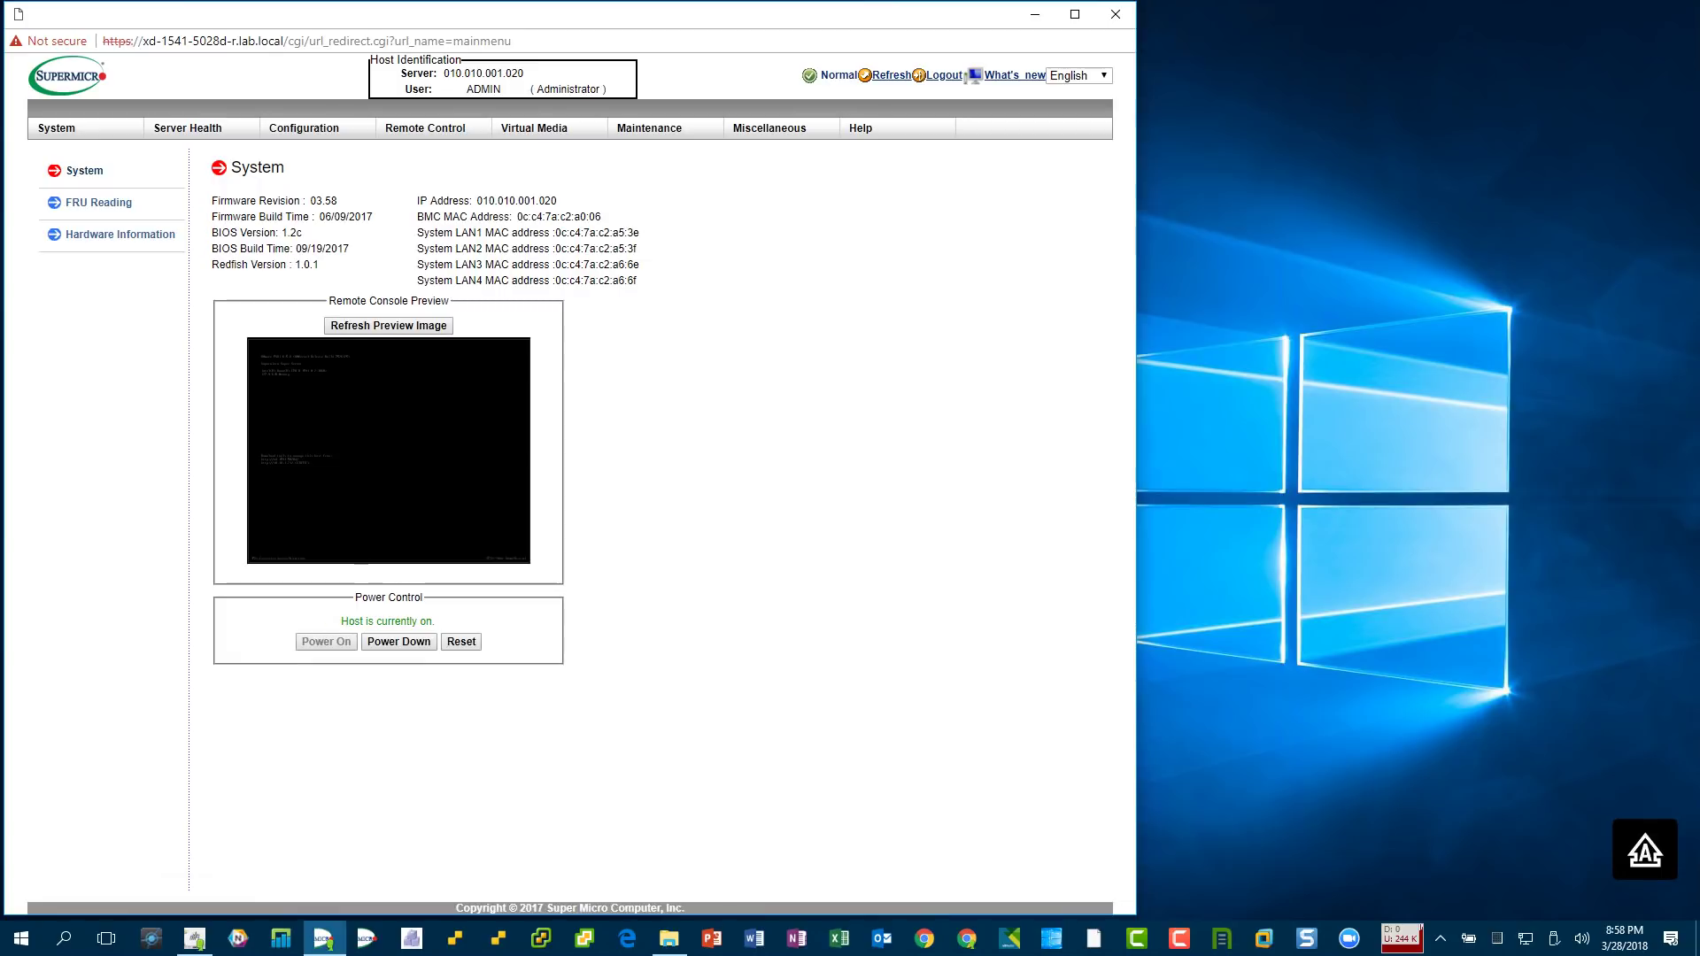
- Highlight the firmware and BIOS 1.2c versions, then launch the iKVM/HTML5 console
drag(212, 200, 302, 233)
mouse_move(425, 128)
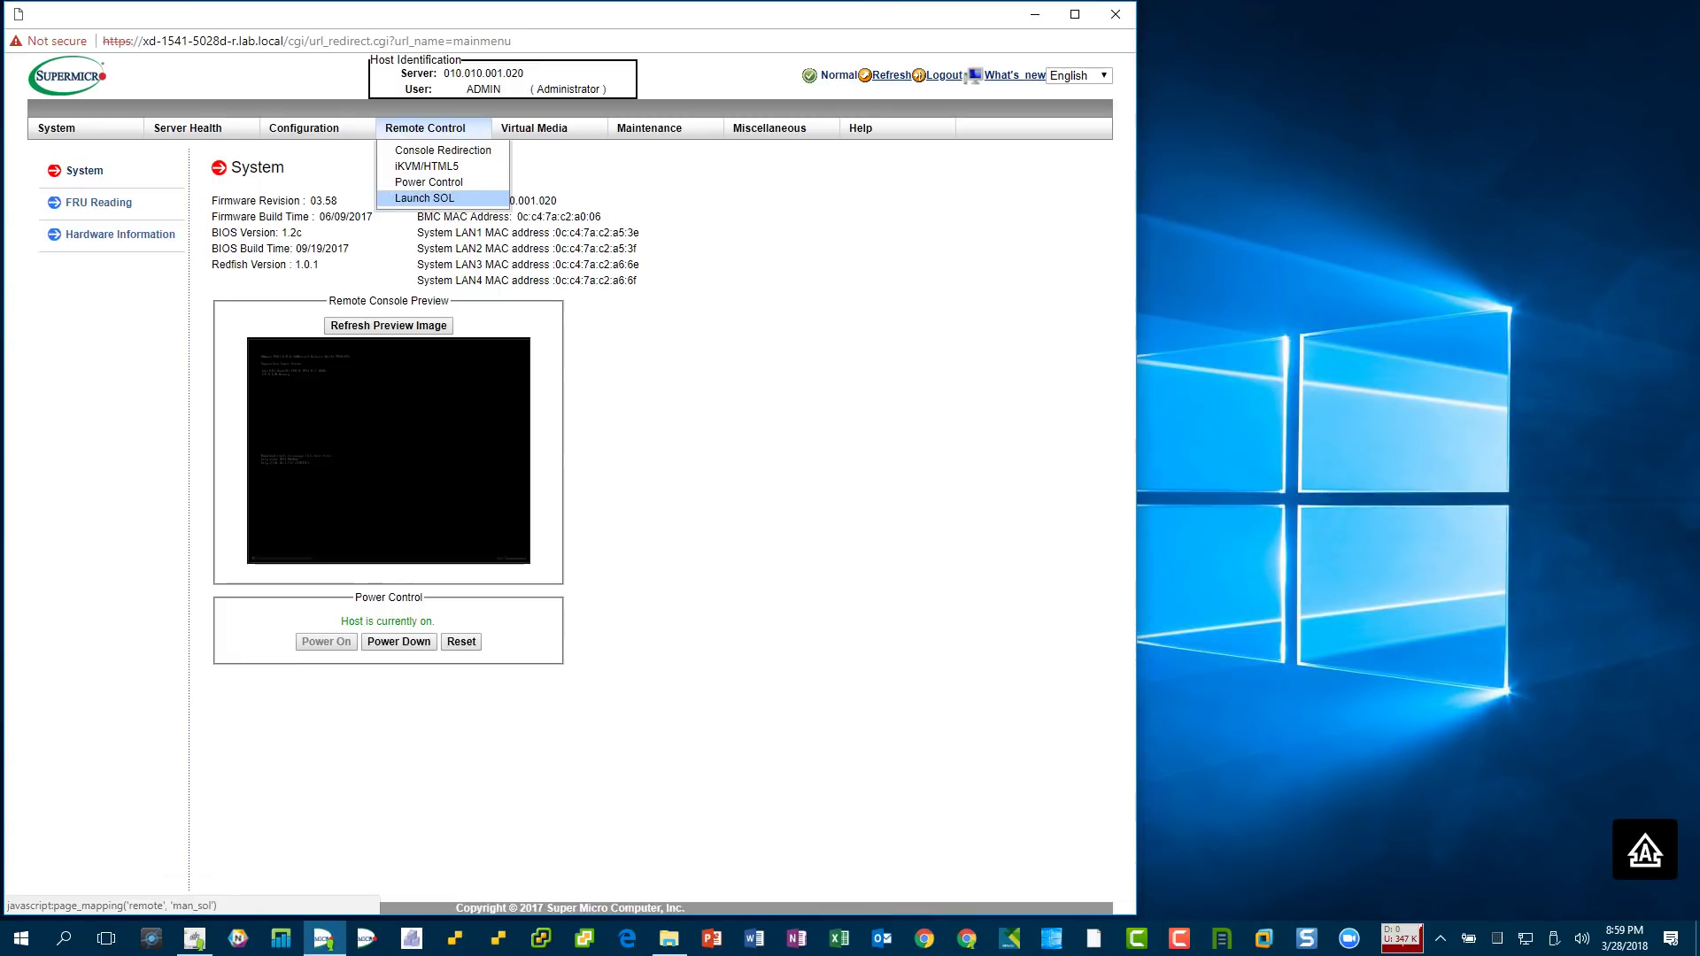
click(426, 165)
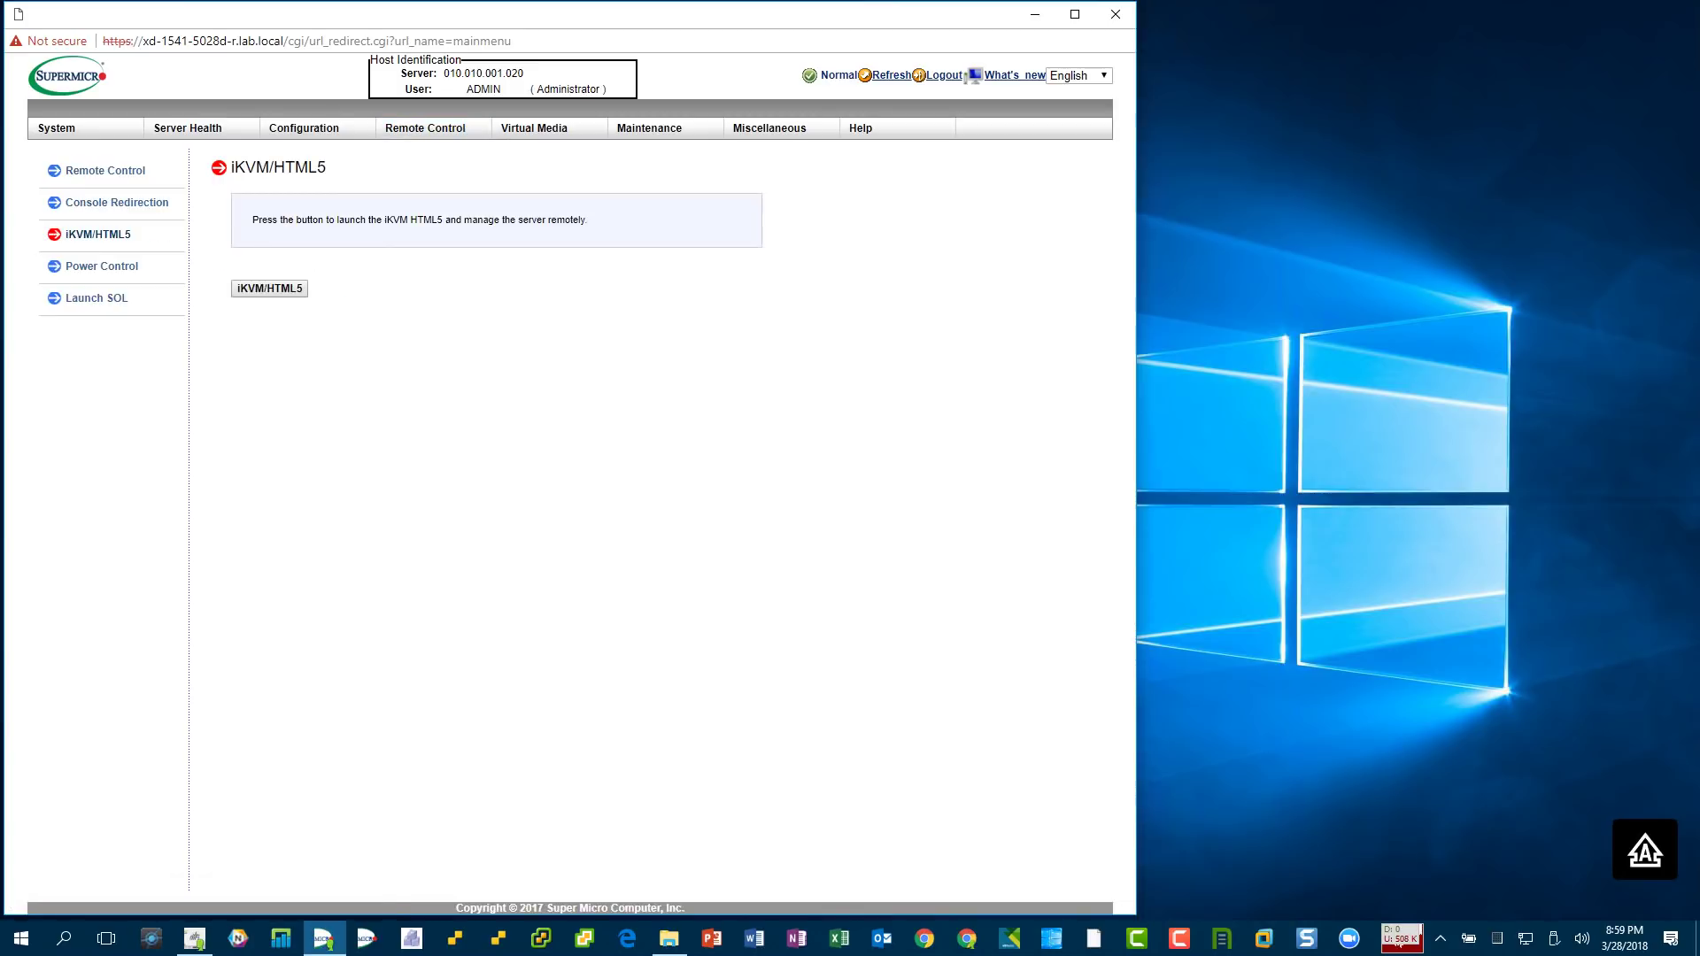
click(269, 288)
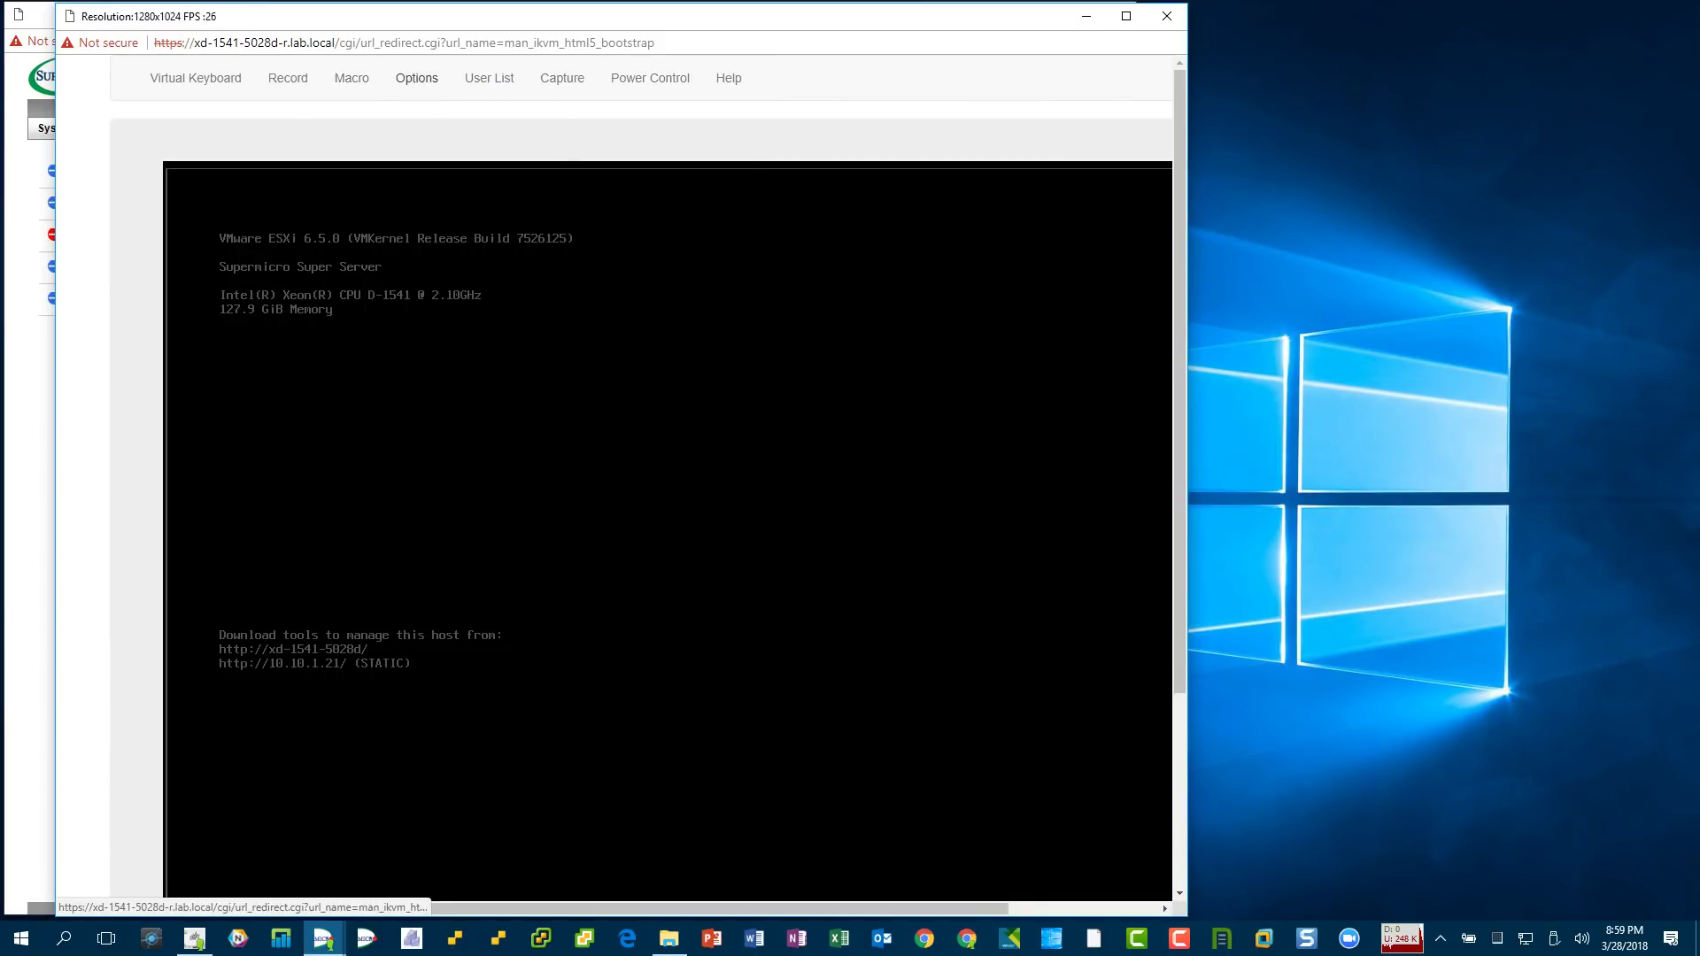
click(416, 78)
- Close the console Preference dialog and console window, then minimize the IPMI browser
click(432, 140)
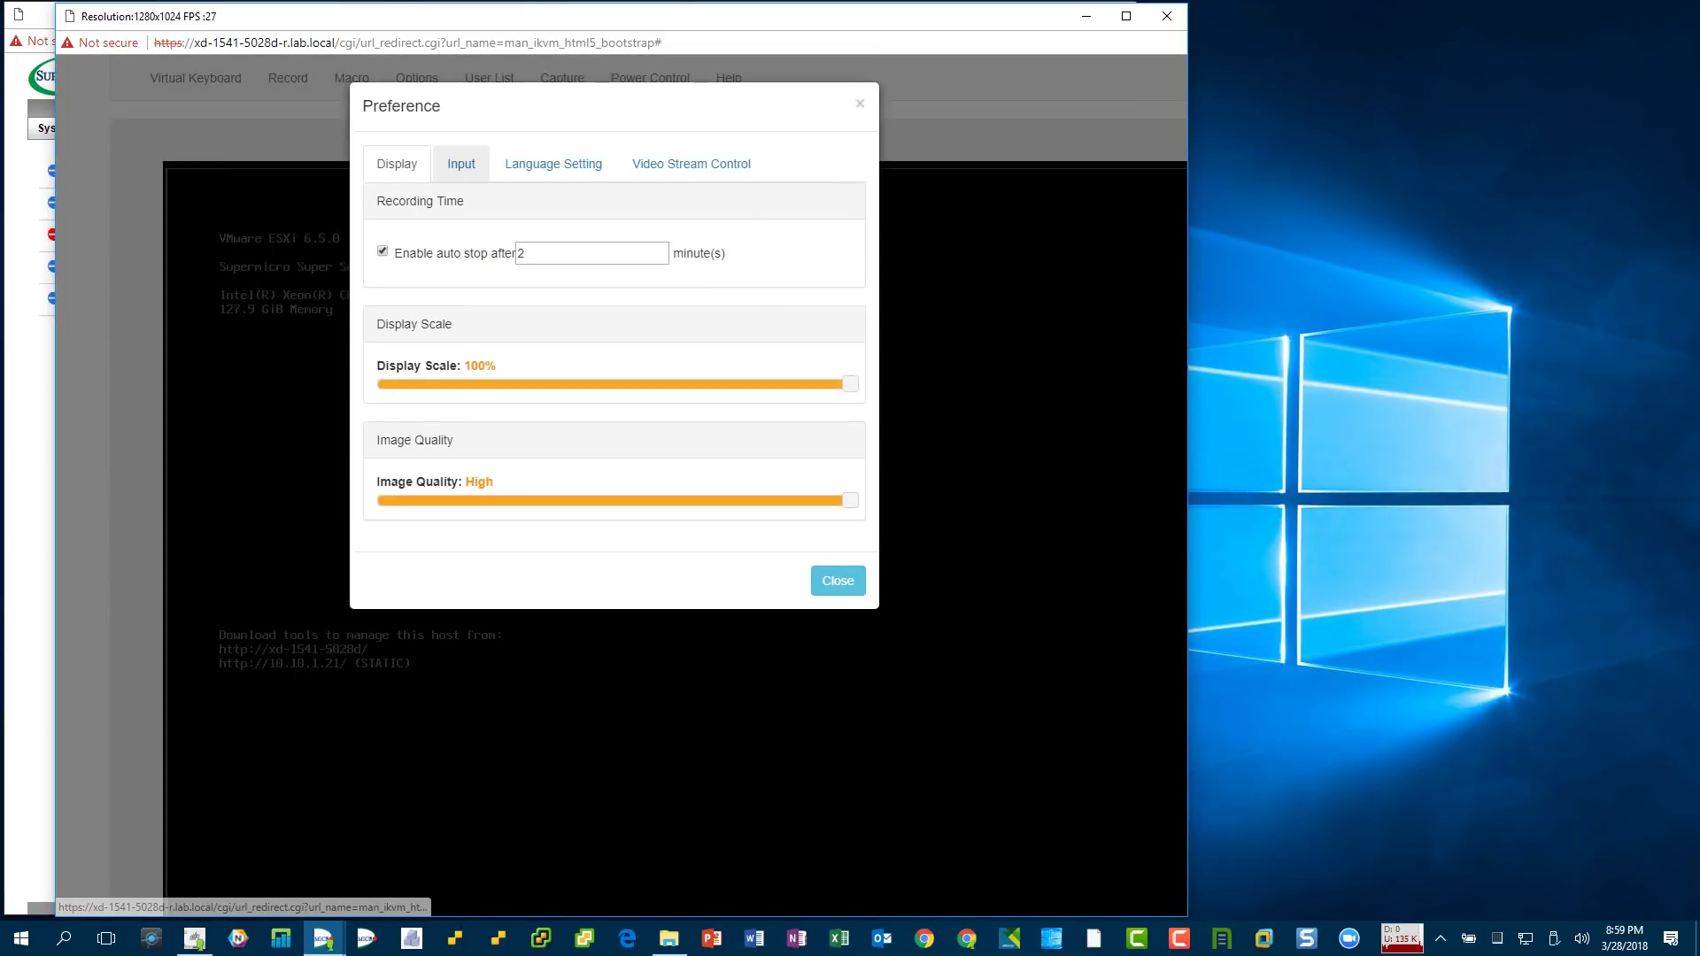
click(859, 103)
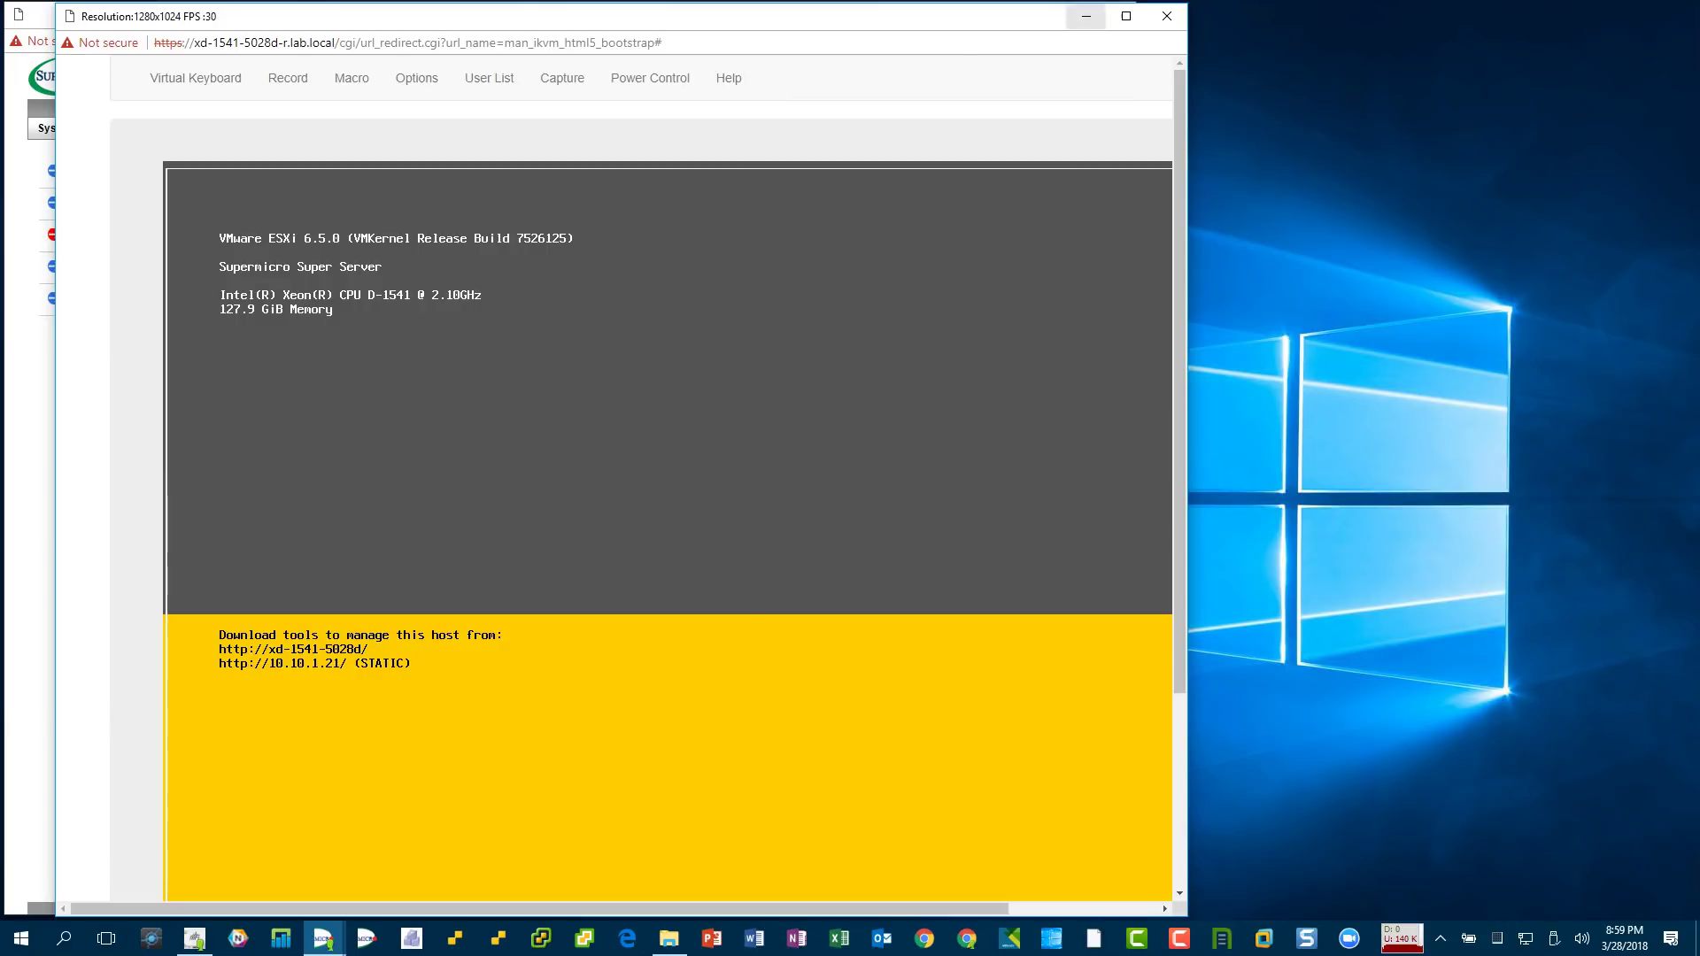
click(1087, 15)
click(1034, 14)
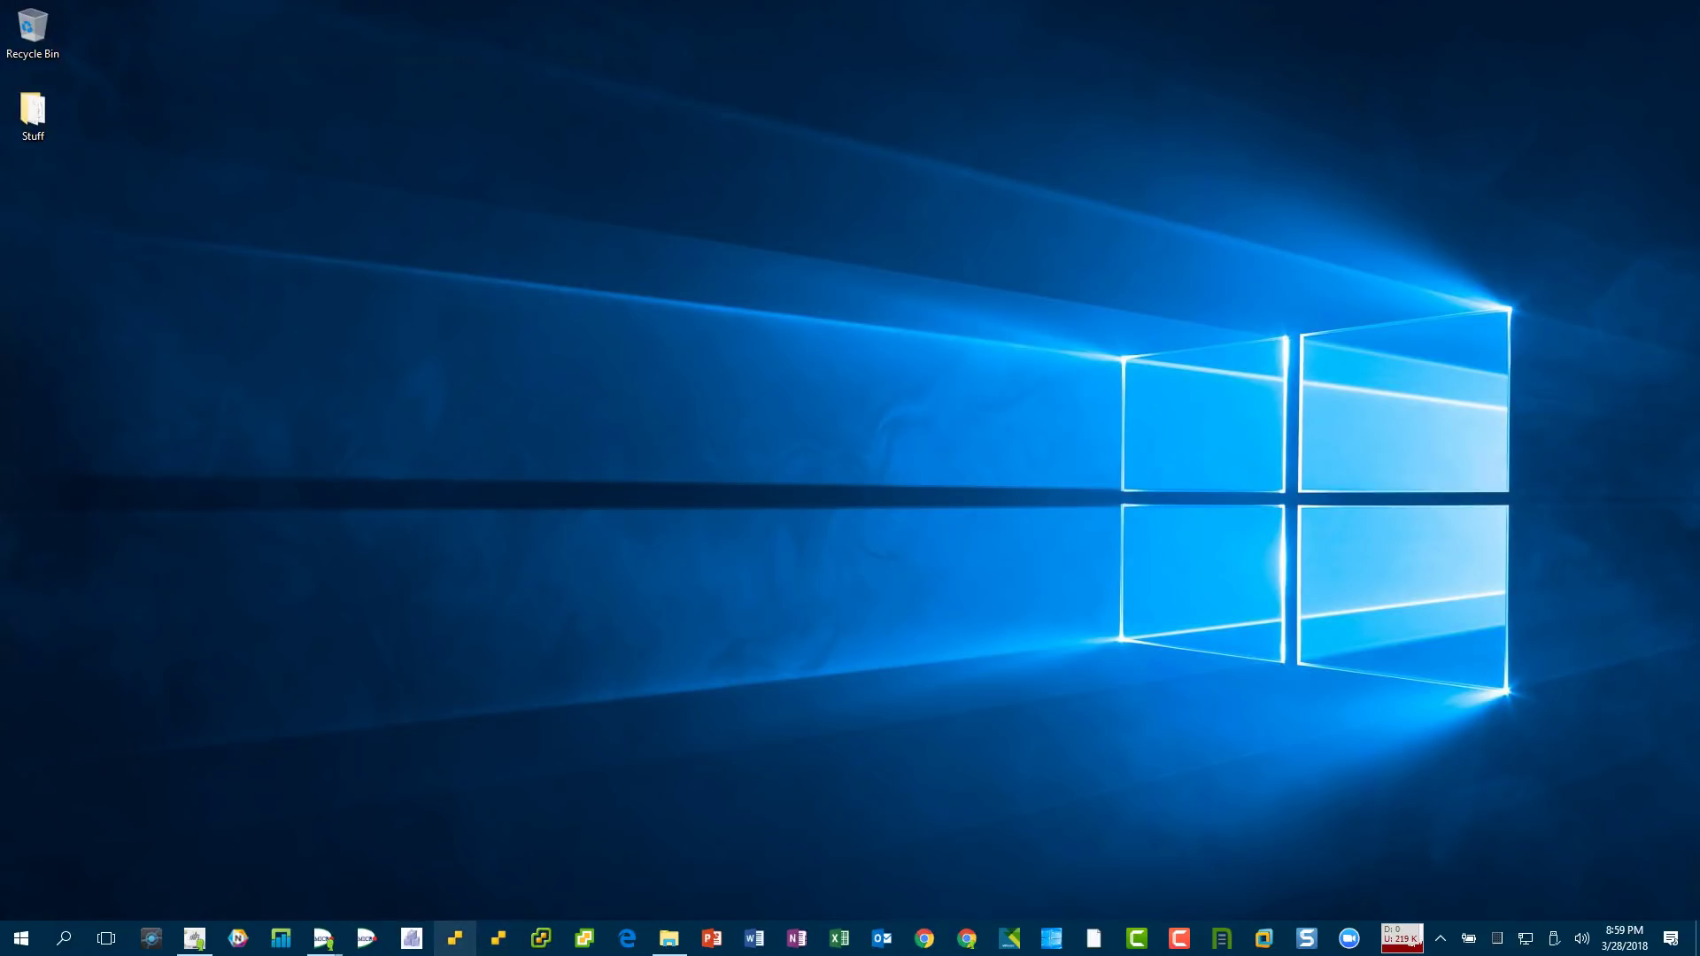
- Log into the ESXi Host Client and confirm the BIOS version reads 1.2c
click(456, 937)
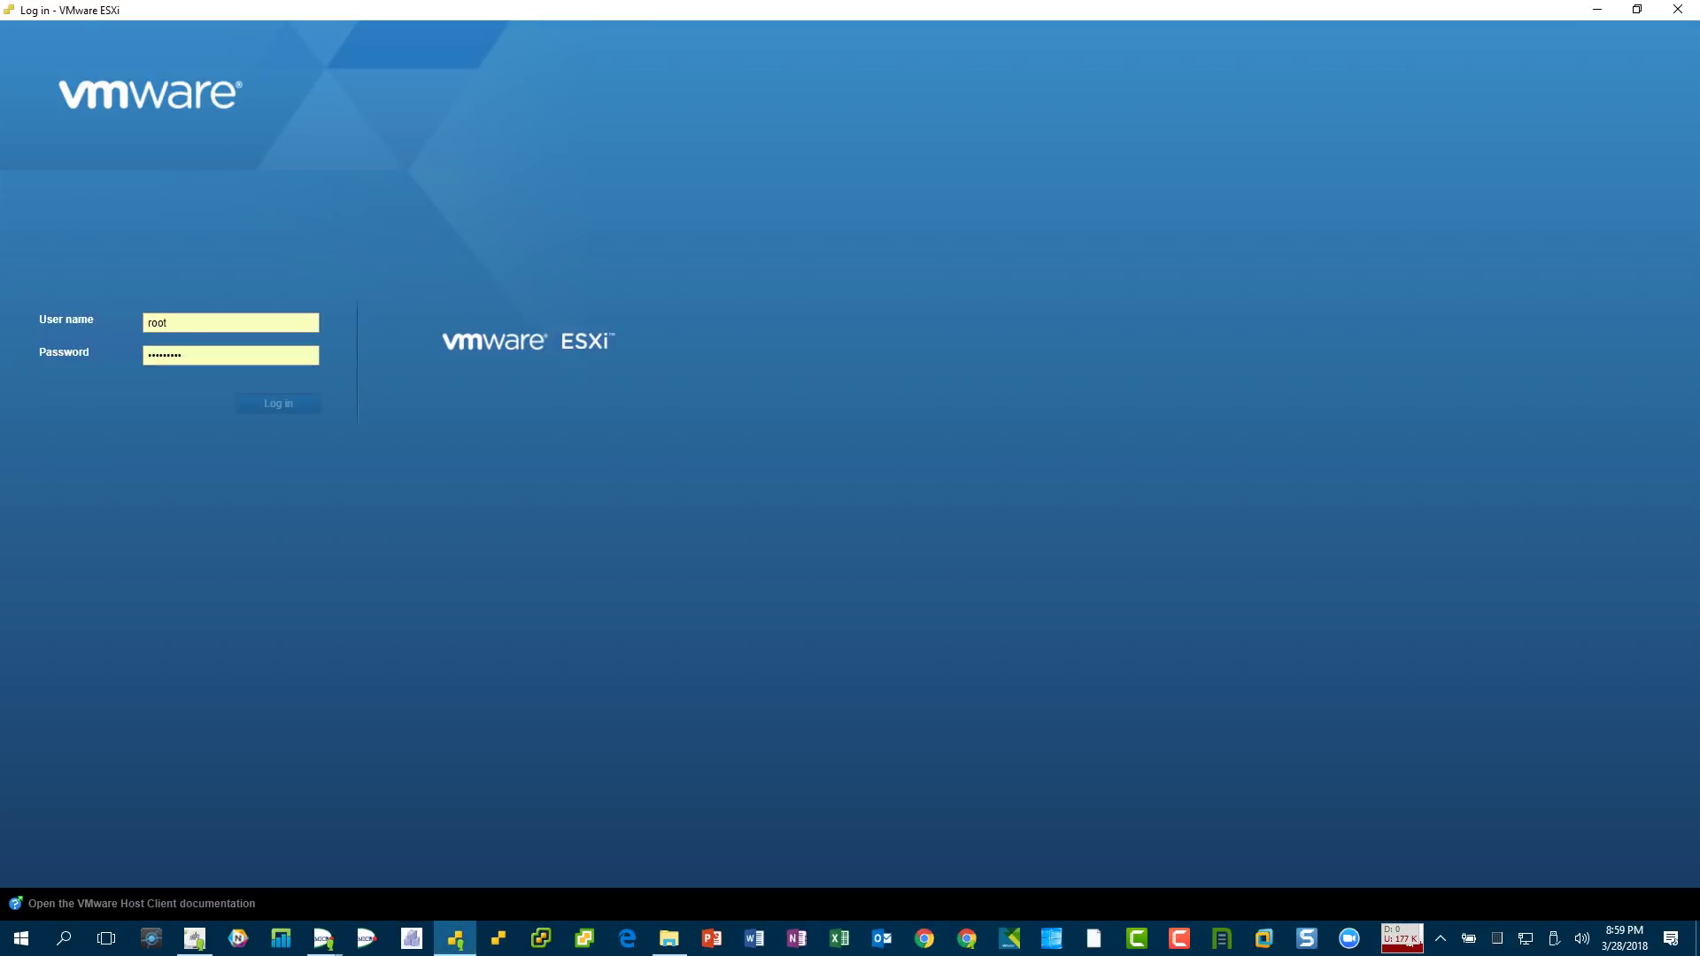
key(Return)
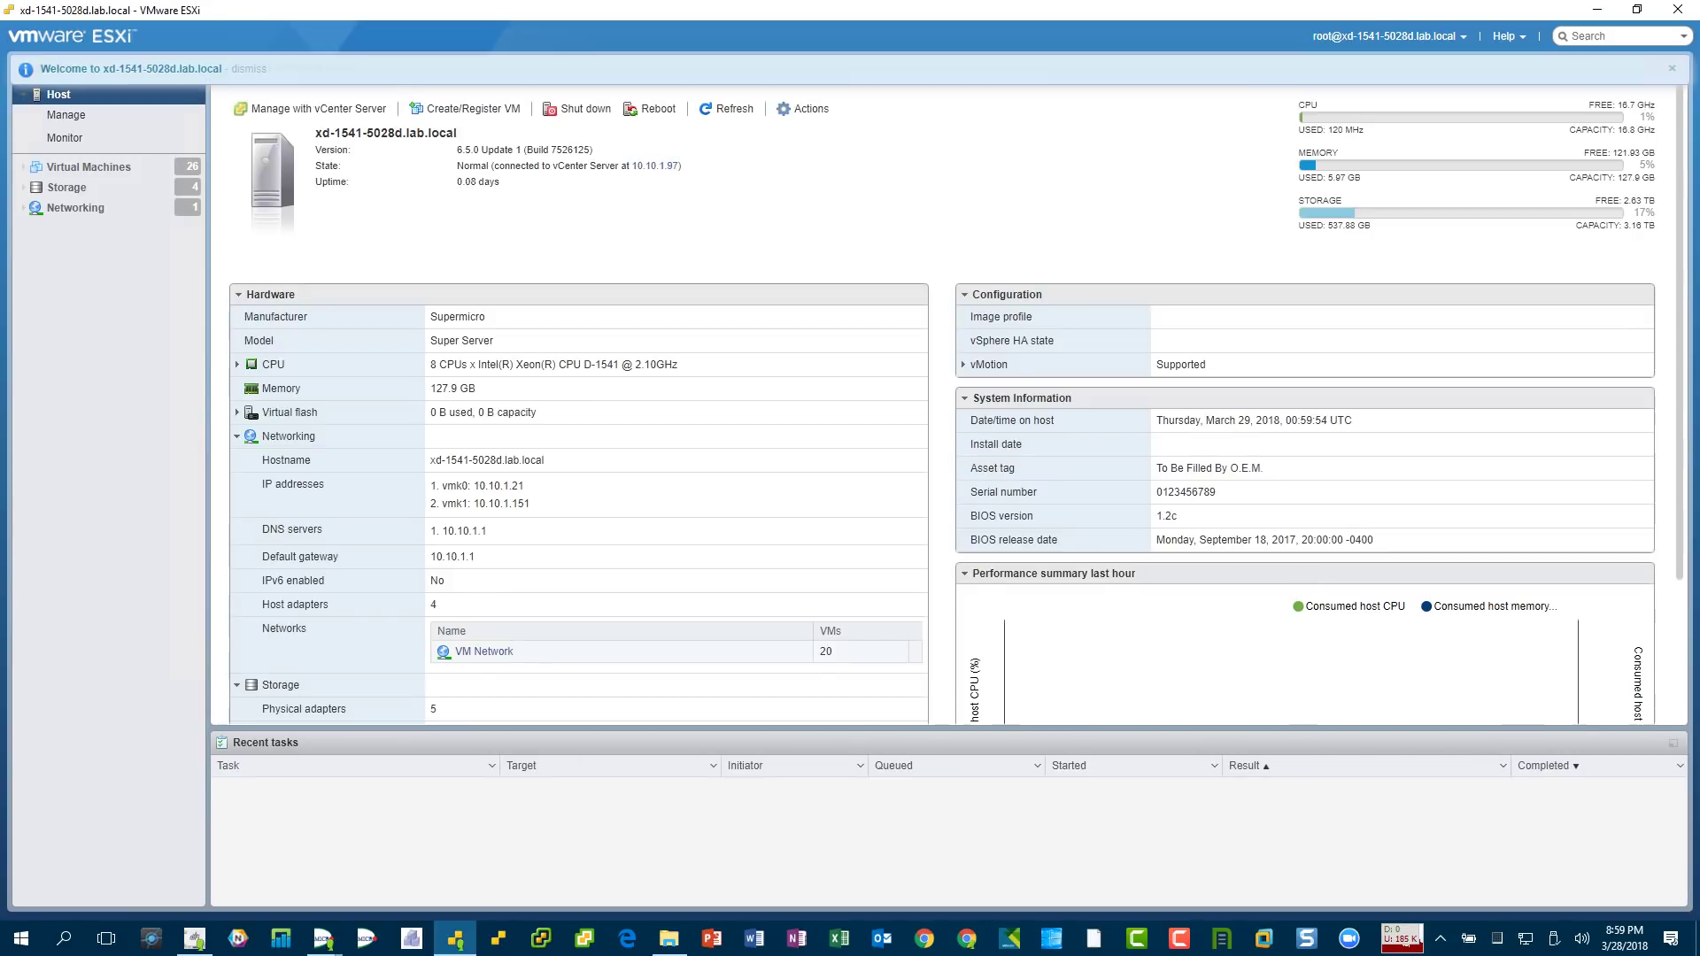
drag(1180, 517, 970, 517)
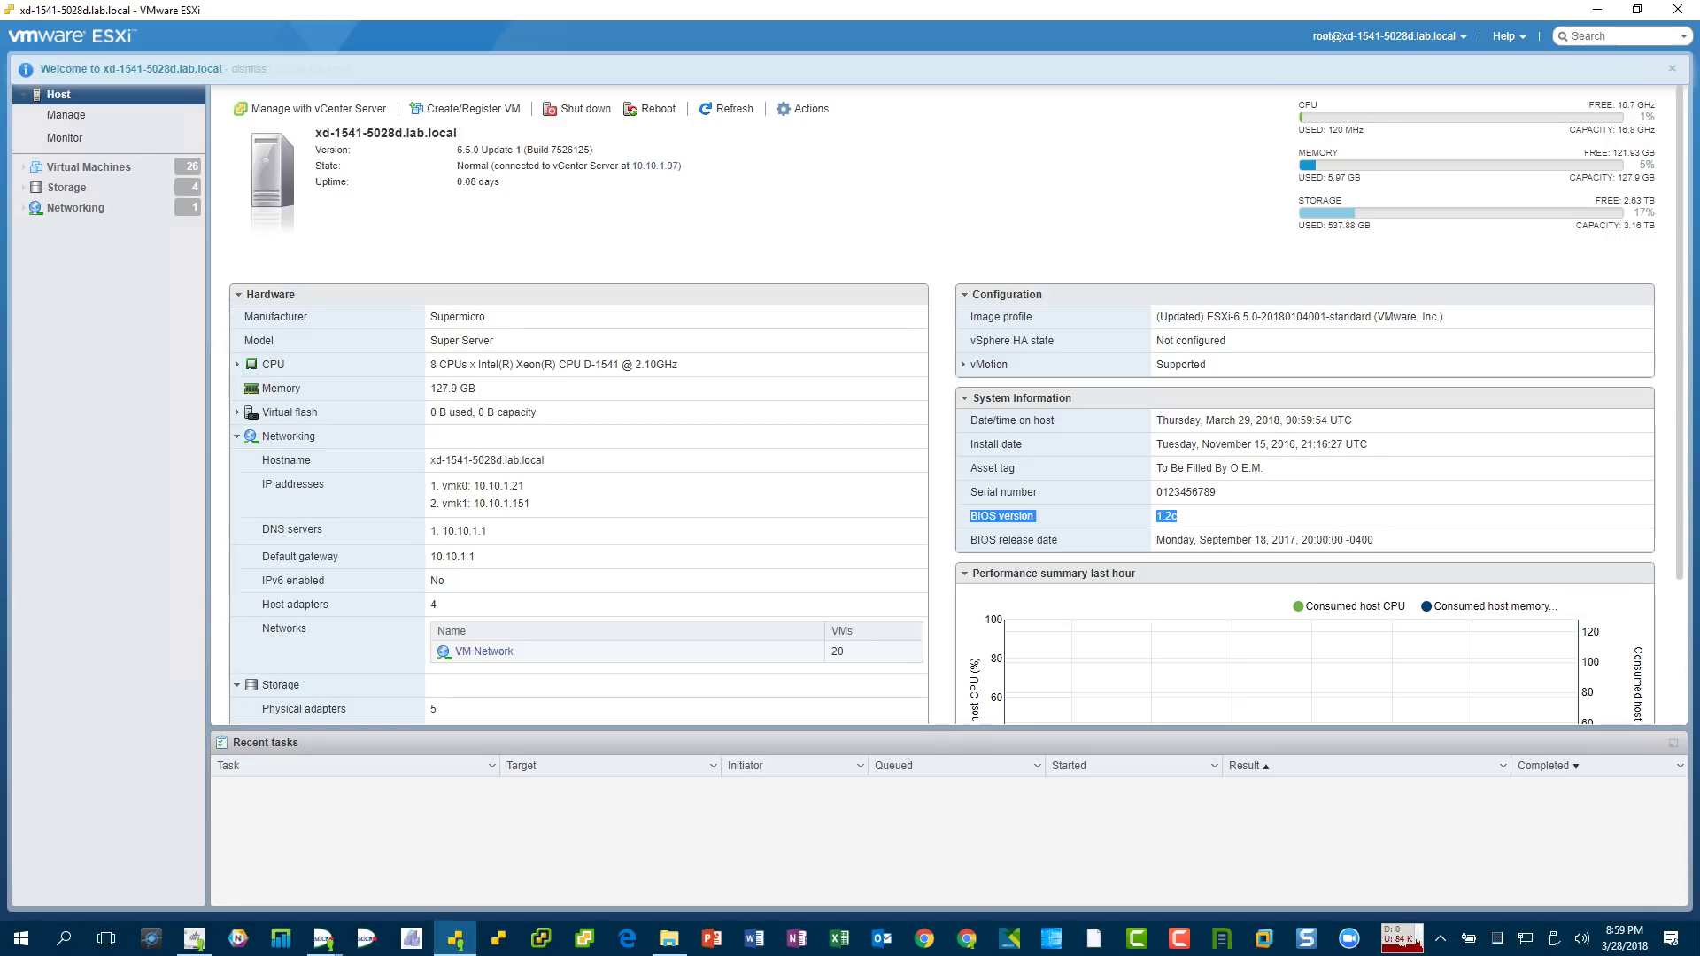
drag(571, 364, 651, 364)
click(651, 364)
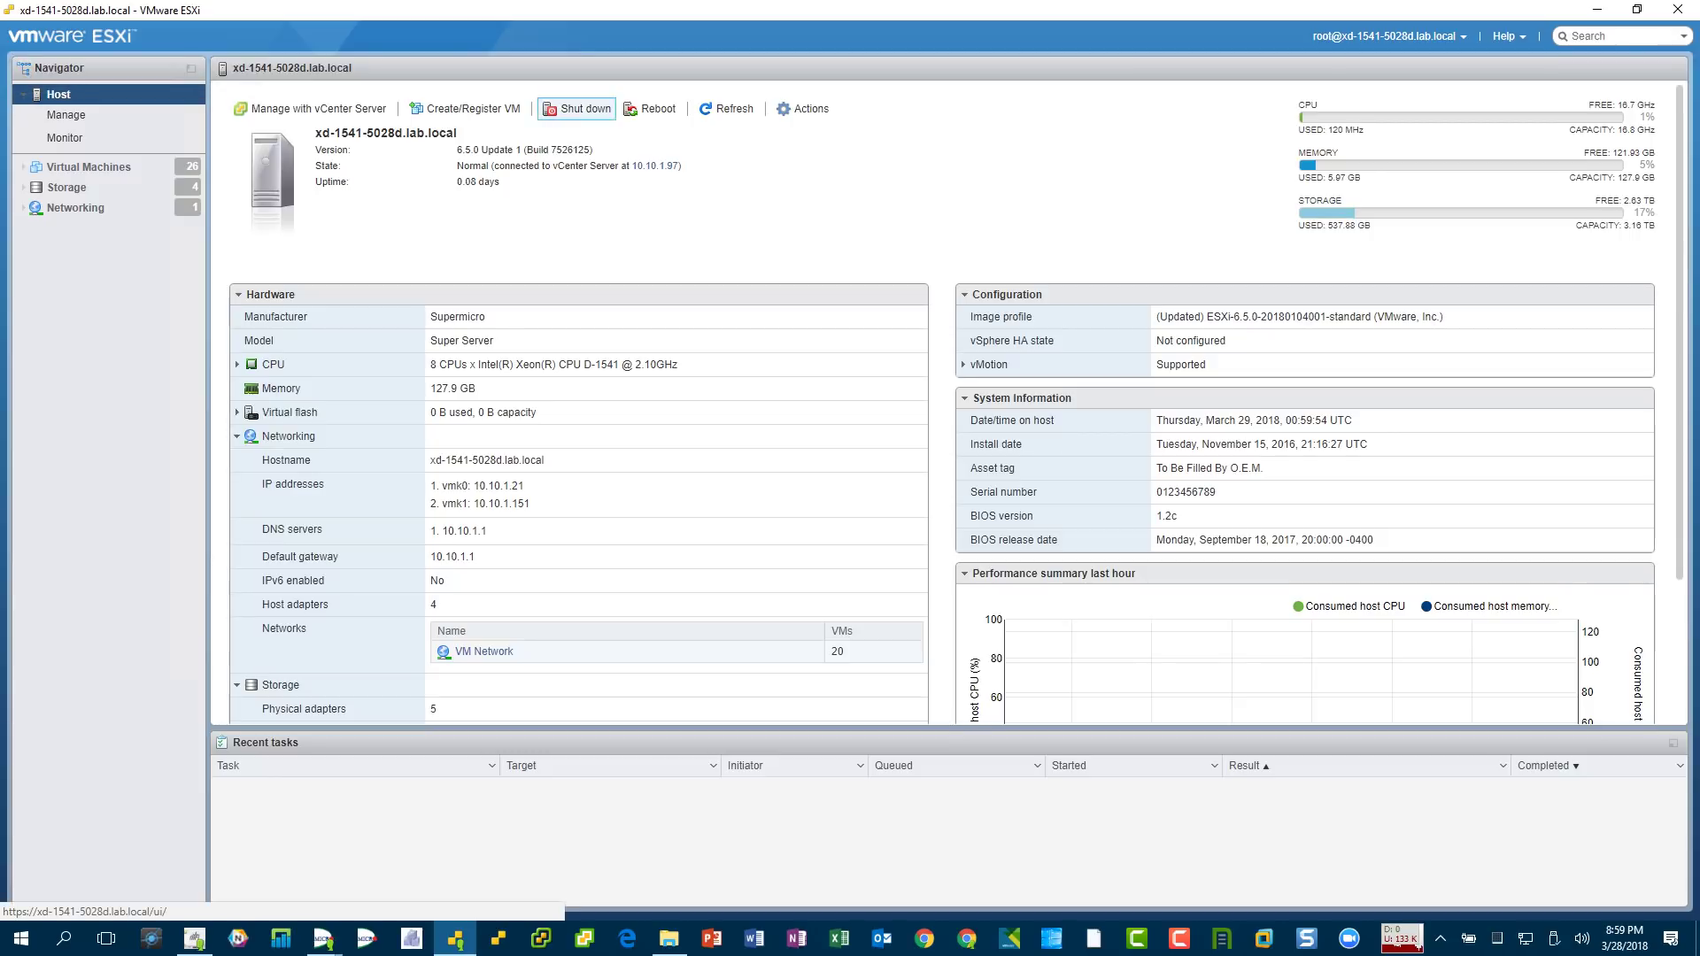
- Shut down the xd-1541-5028d host and close the ESXi window
click(576, 108)
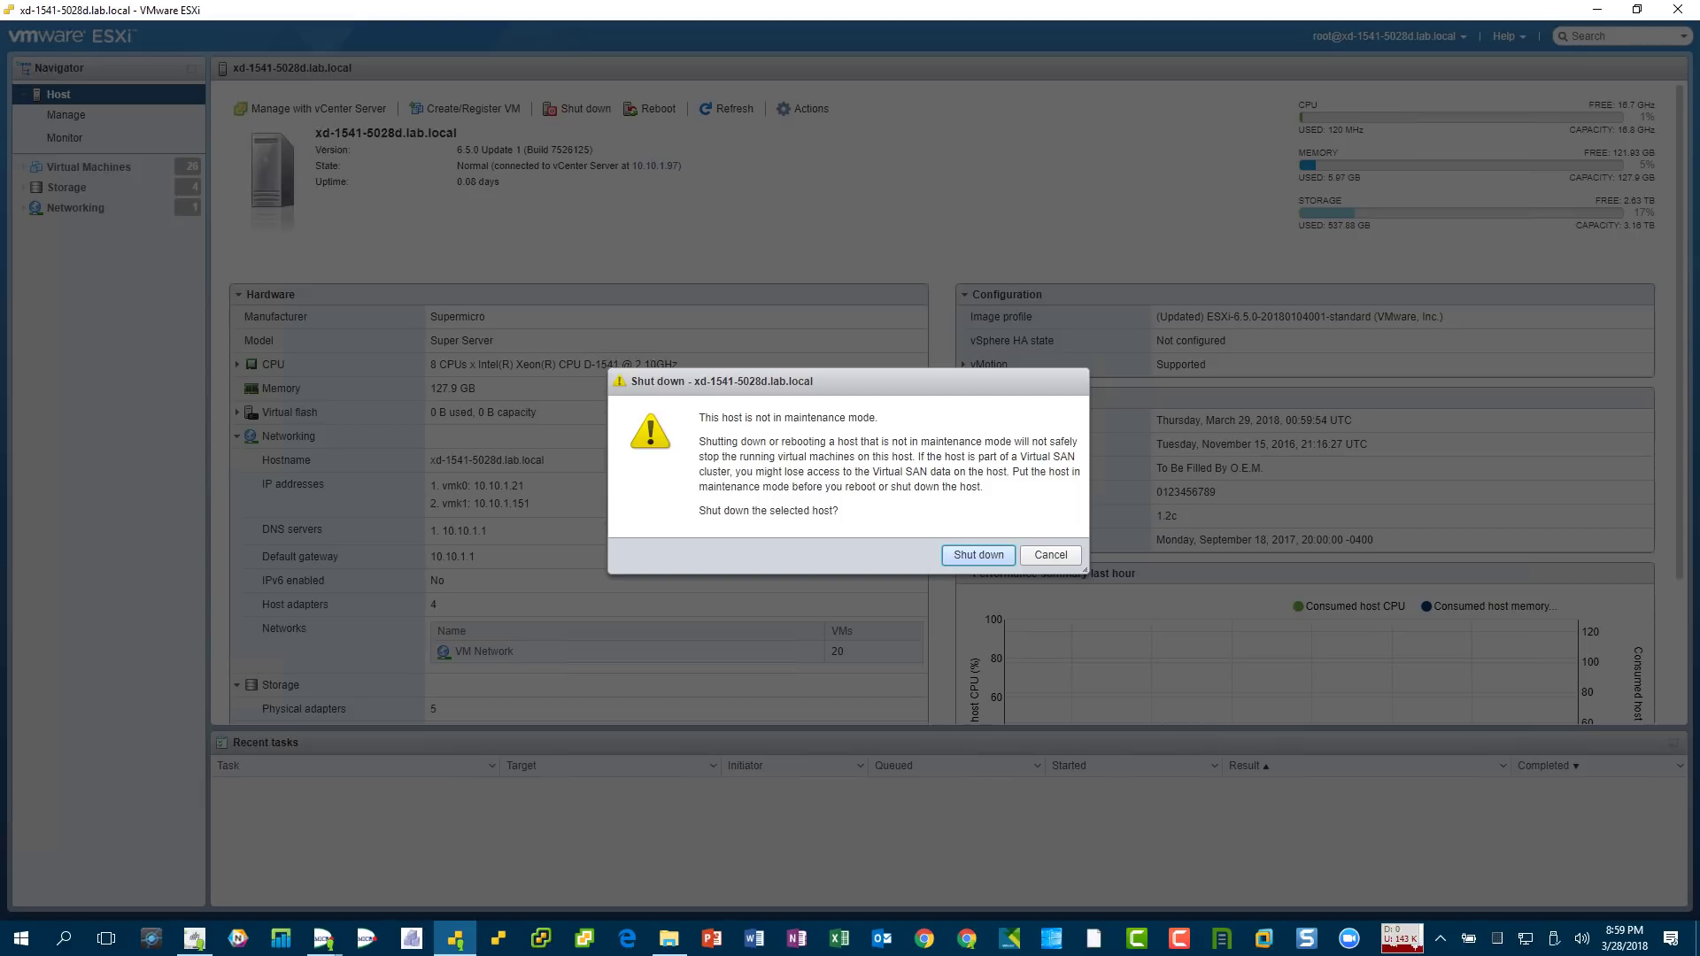
key(Return)
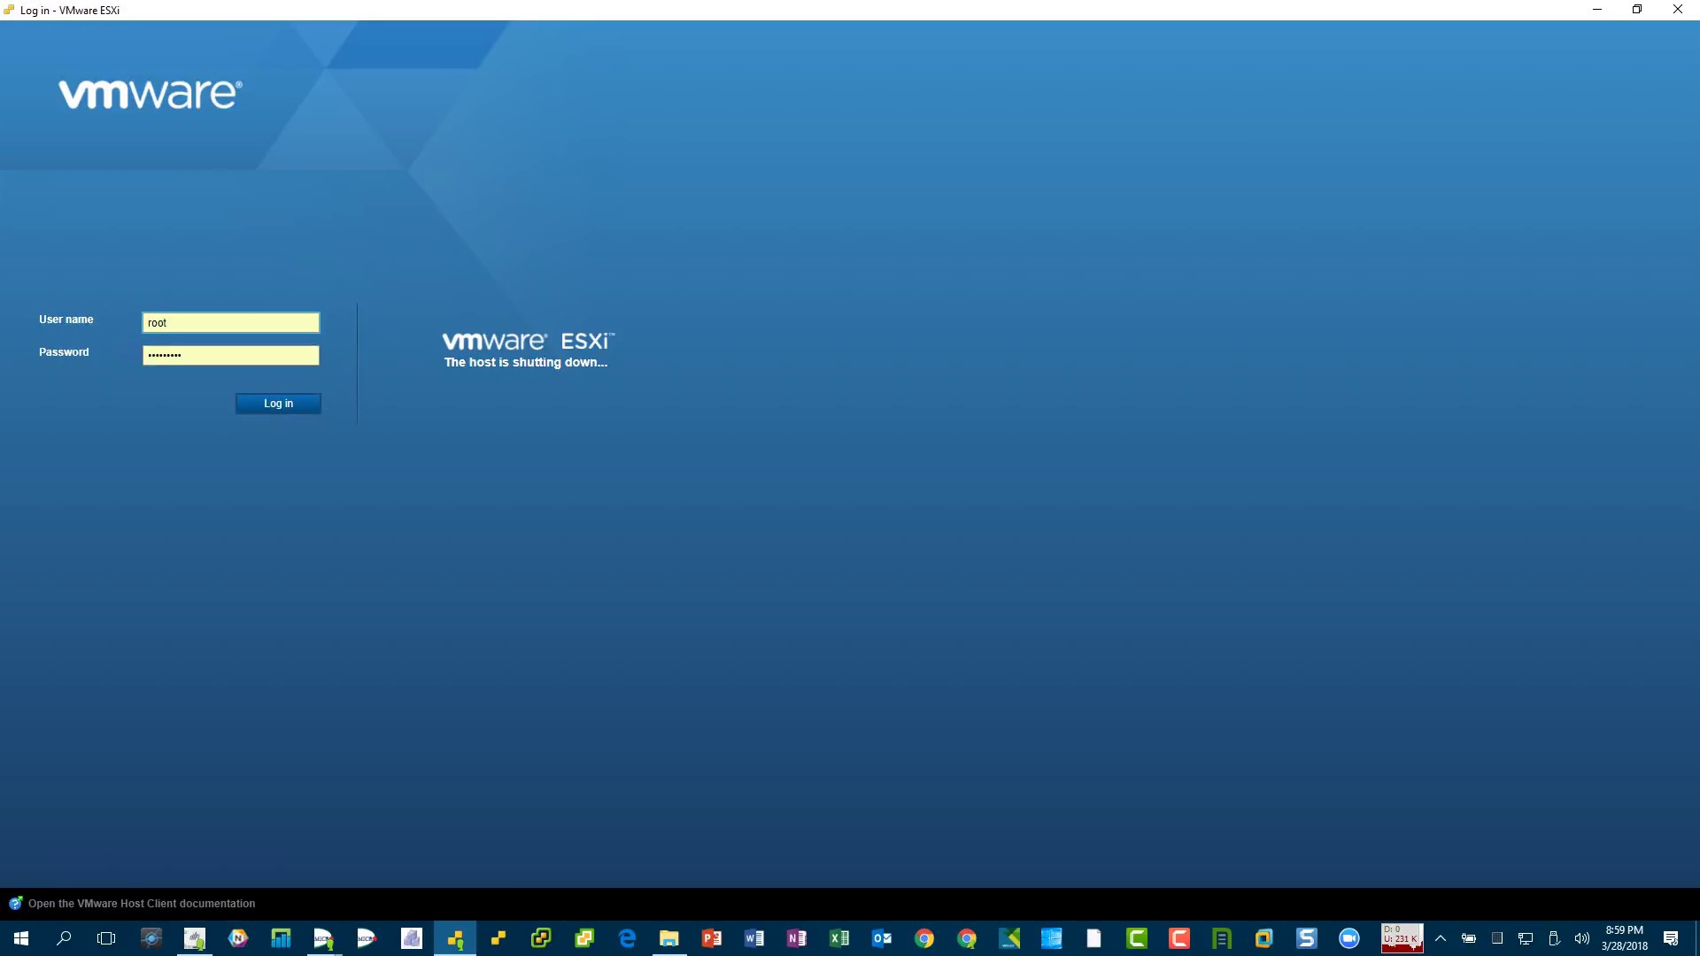
click(1677, 9)
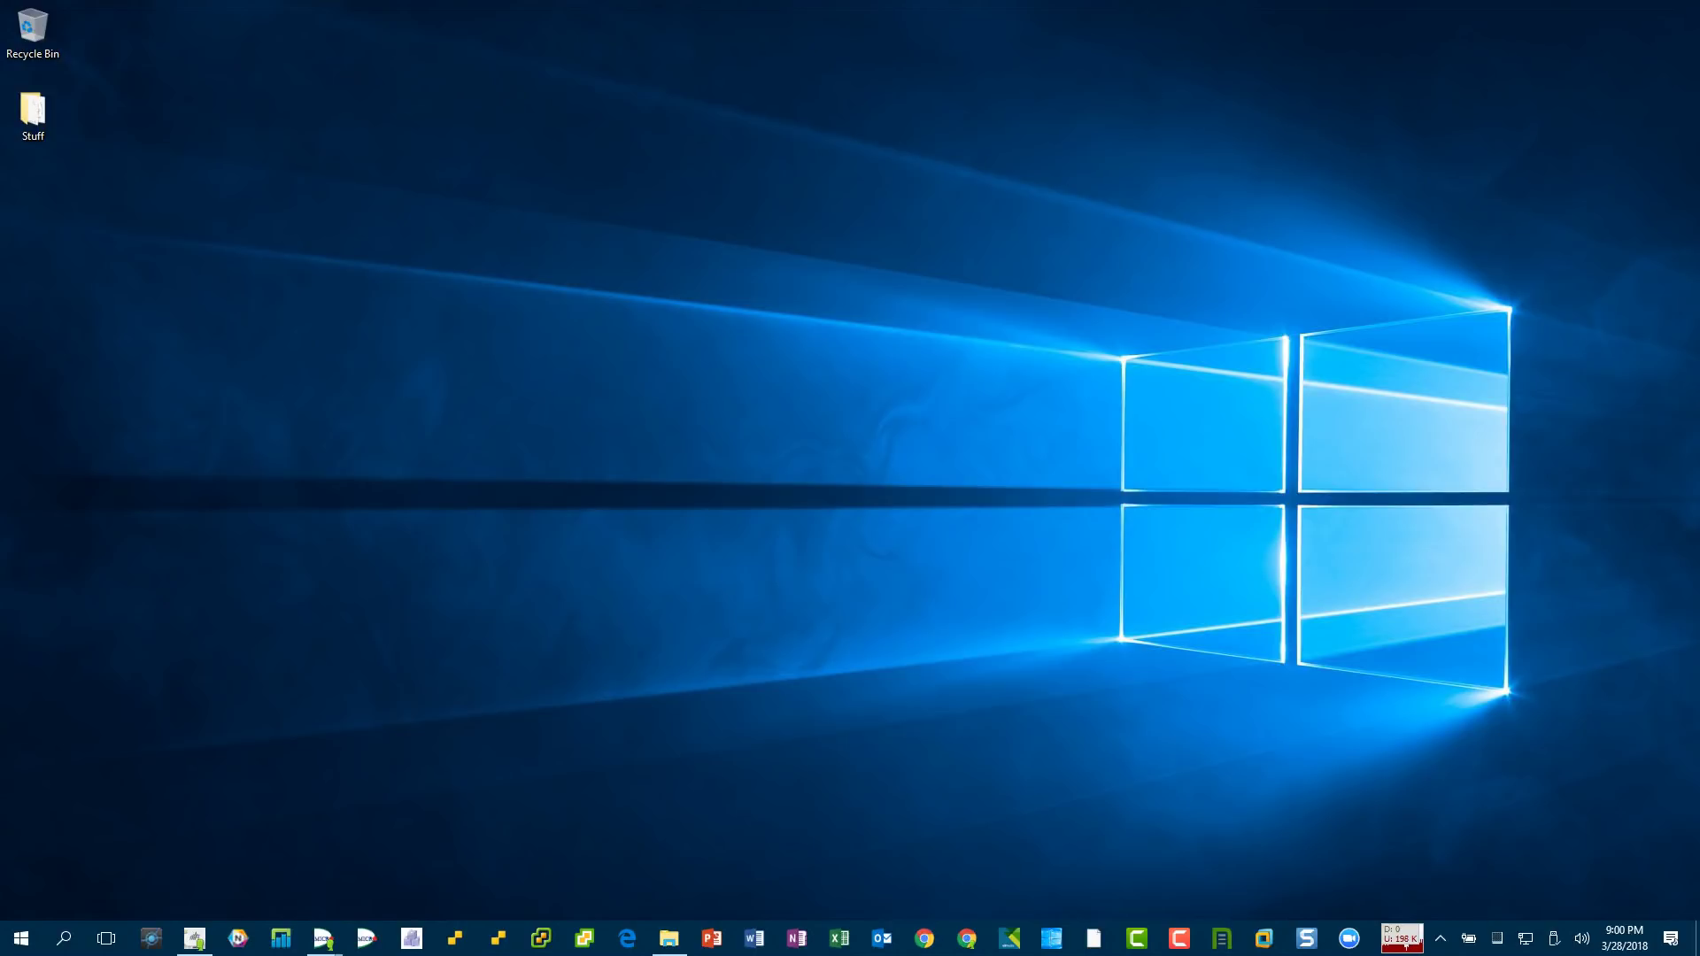
- Close the no-signal iKVM console and return to the IPMI System page showing the host off
click(967, 937)
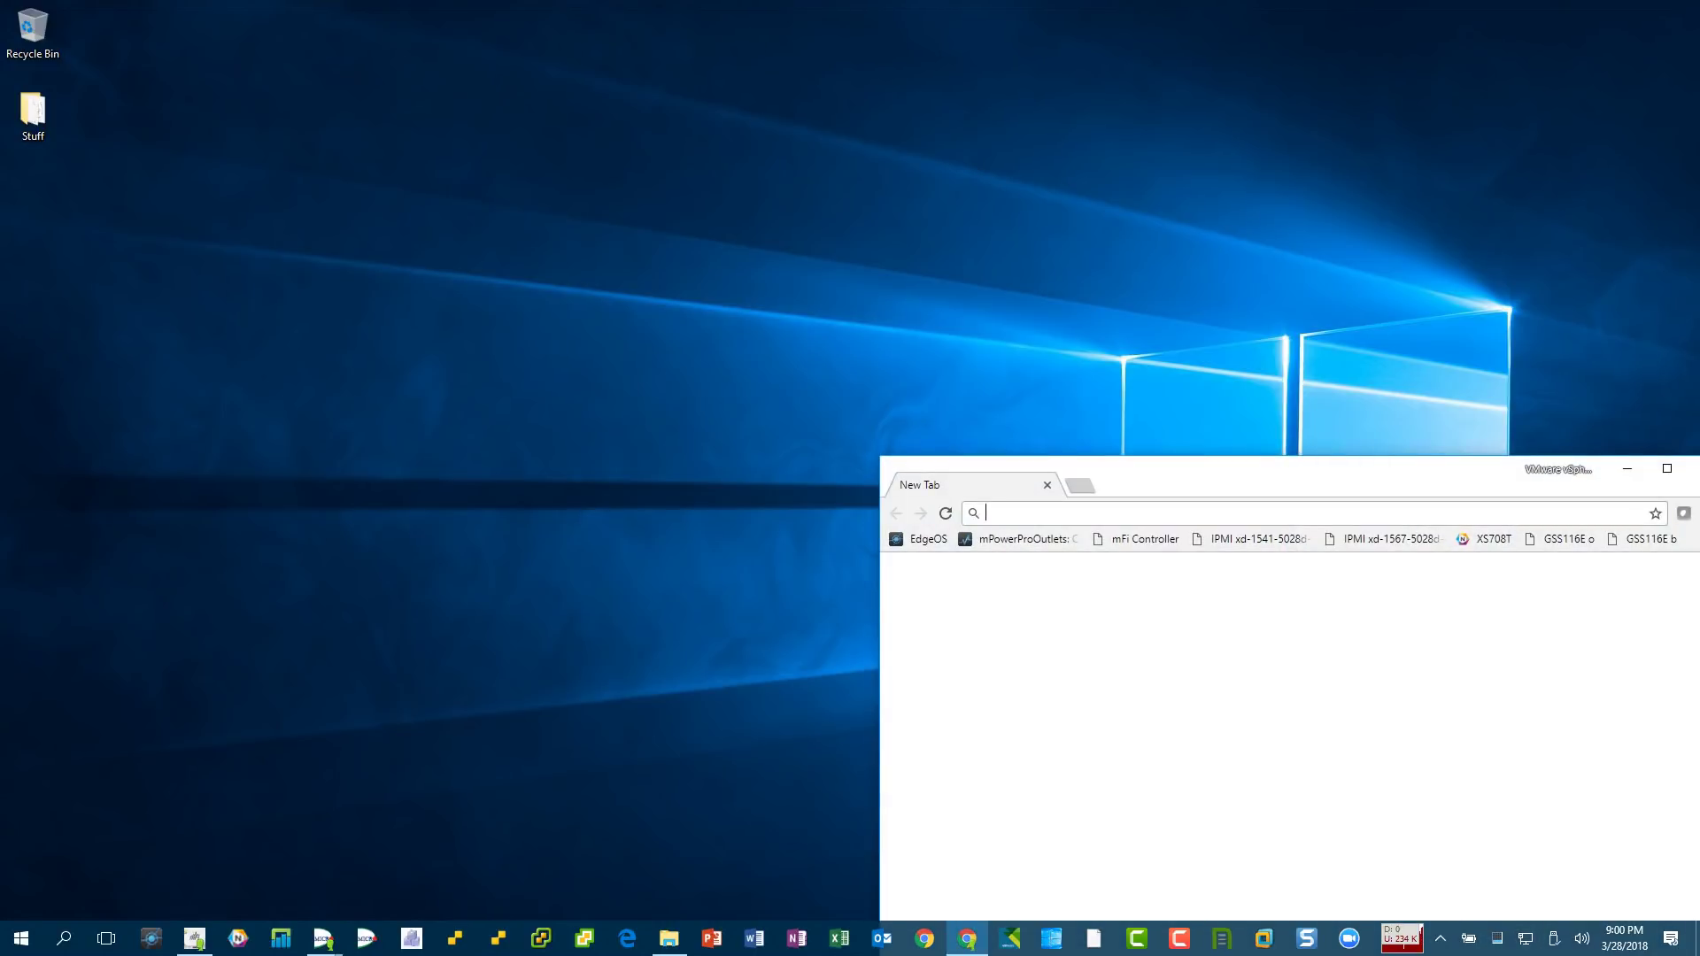
click(967, 938)
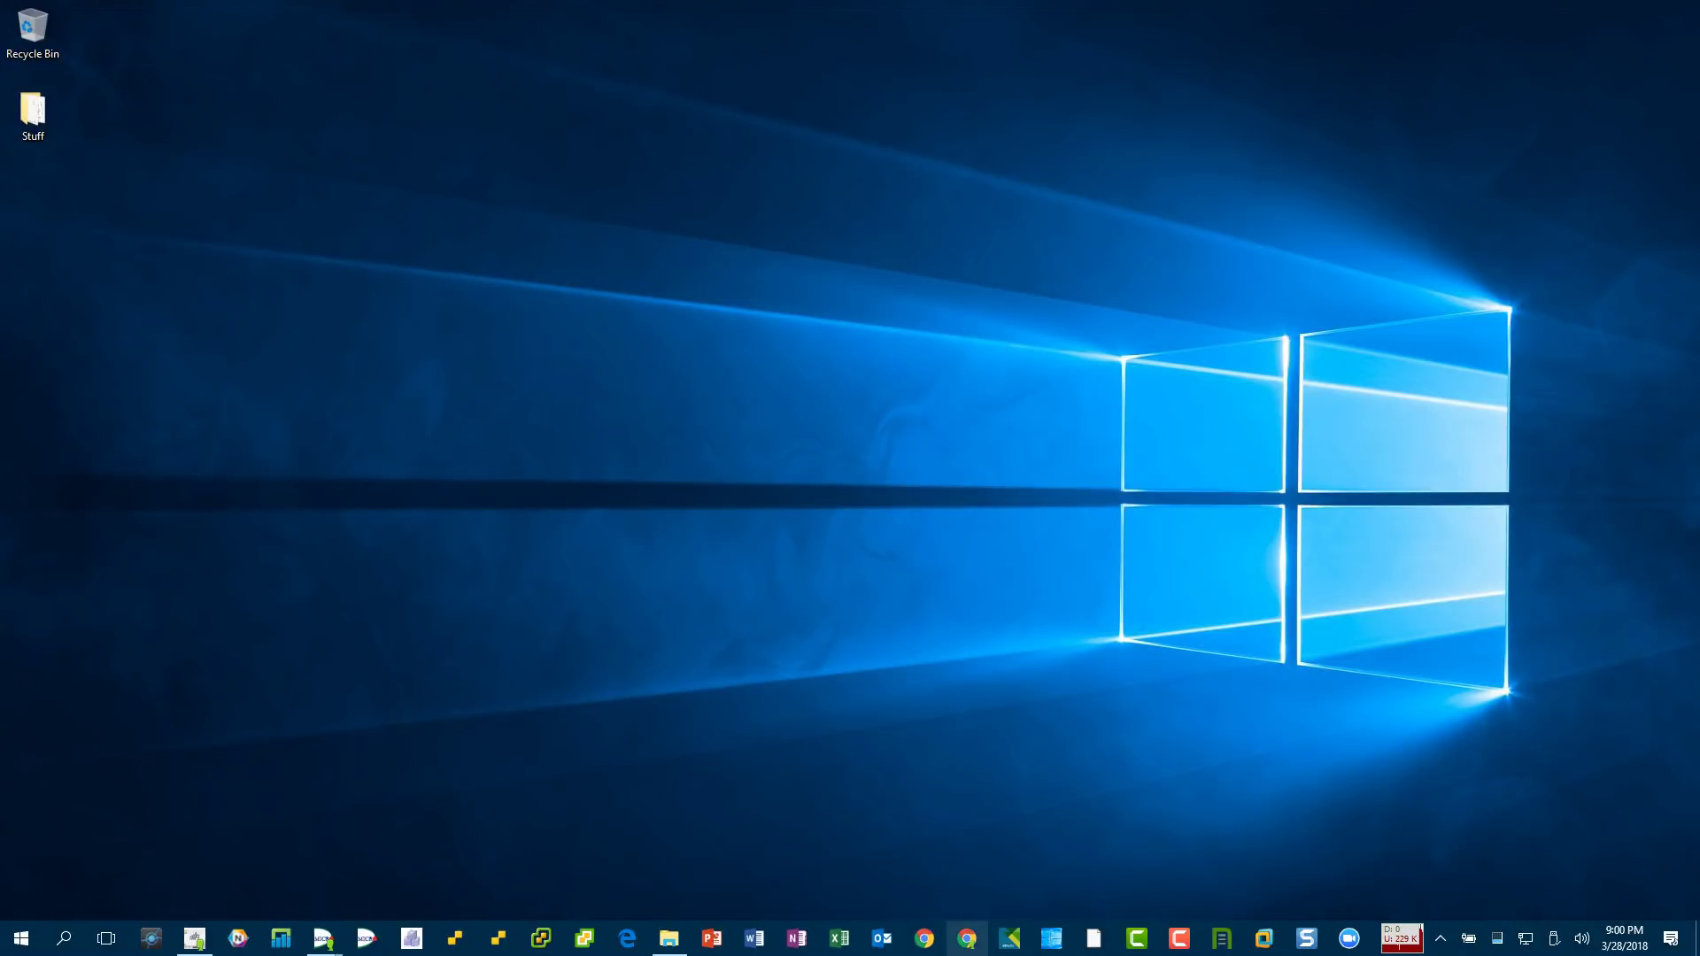
mouse_move(324, 938)
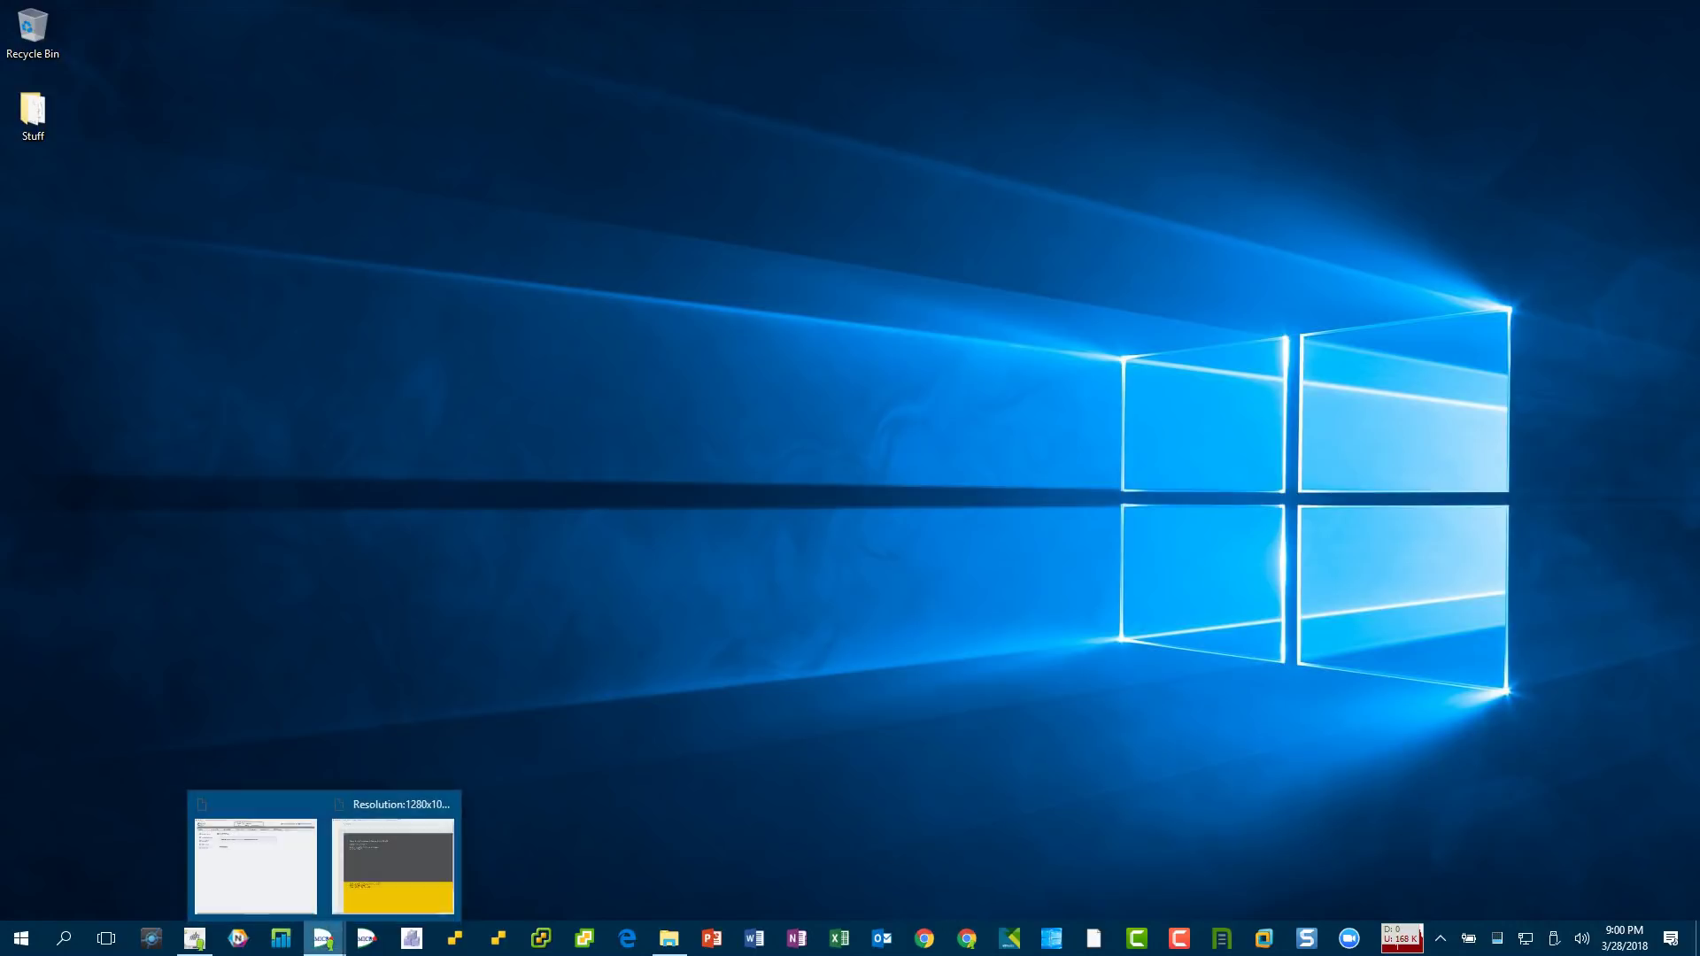
click(392, 864)
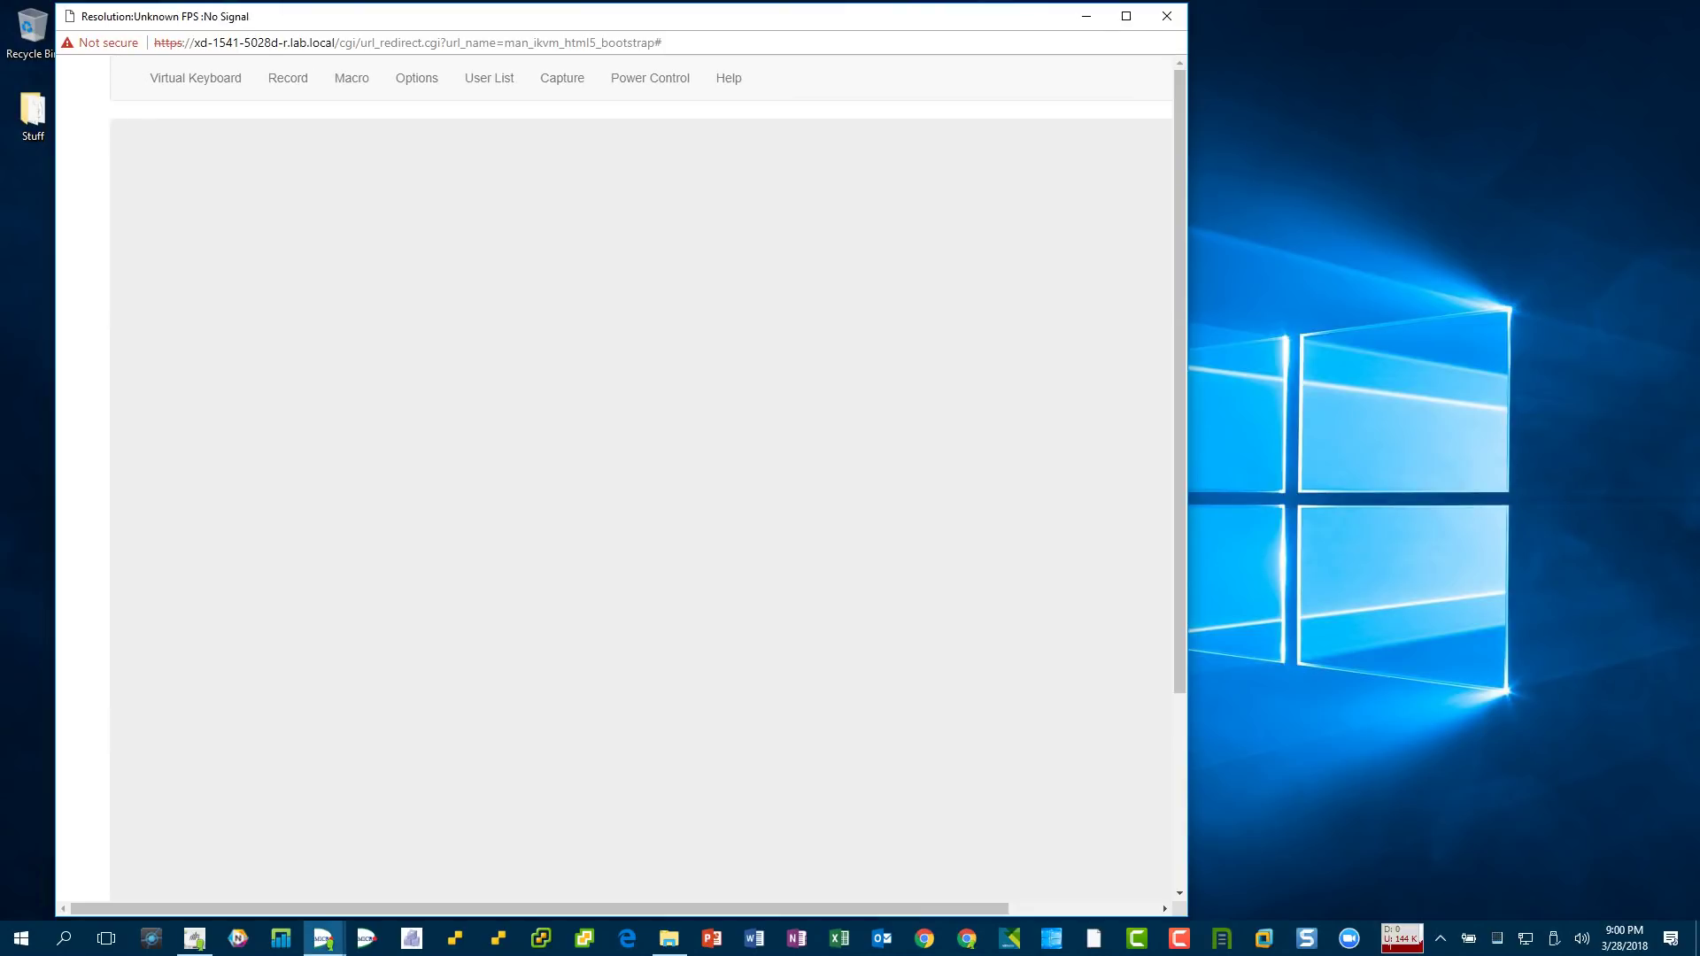
click(1167, 16)
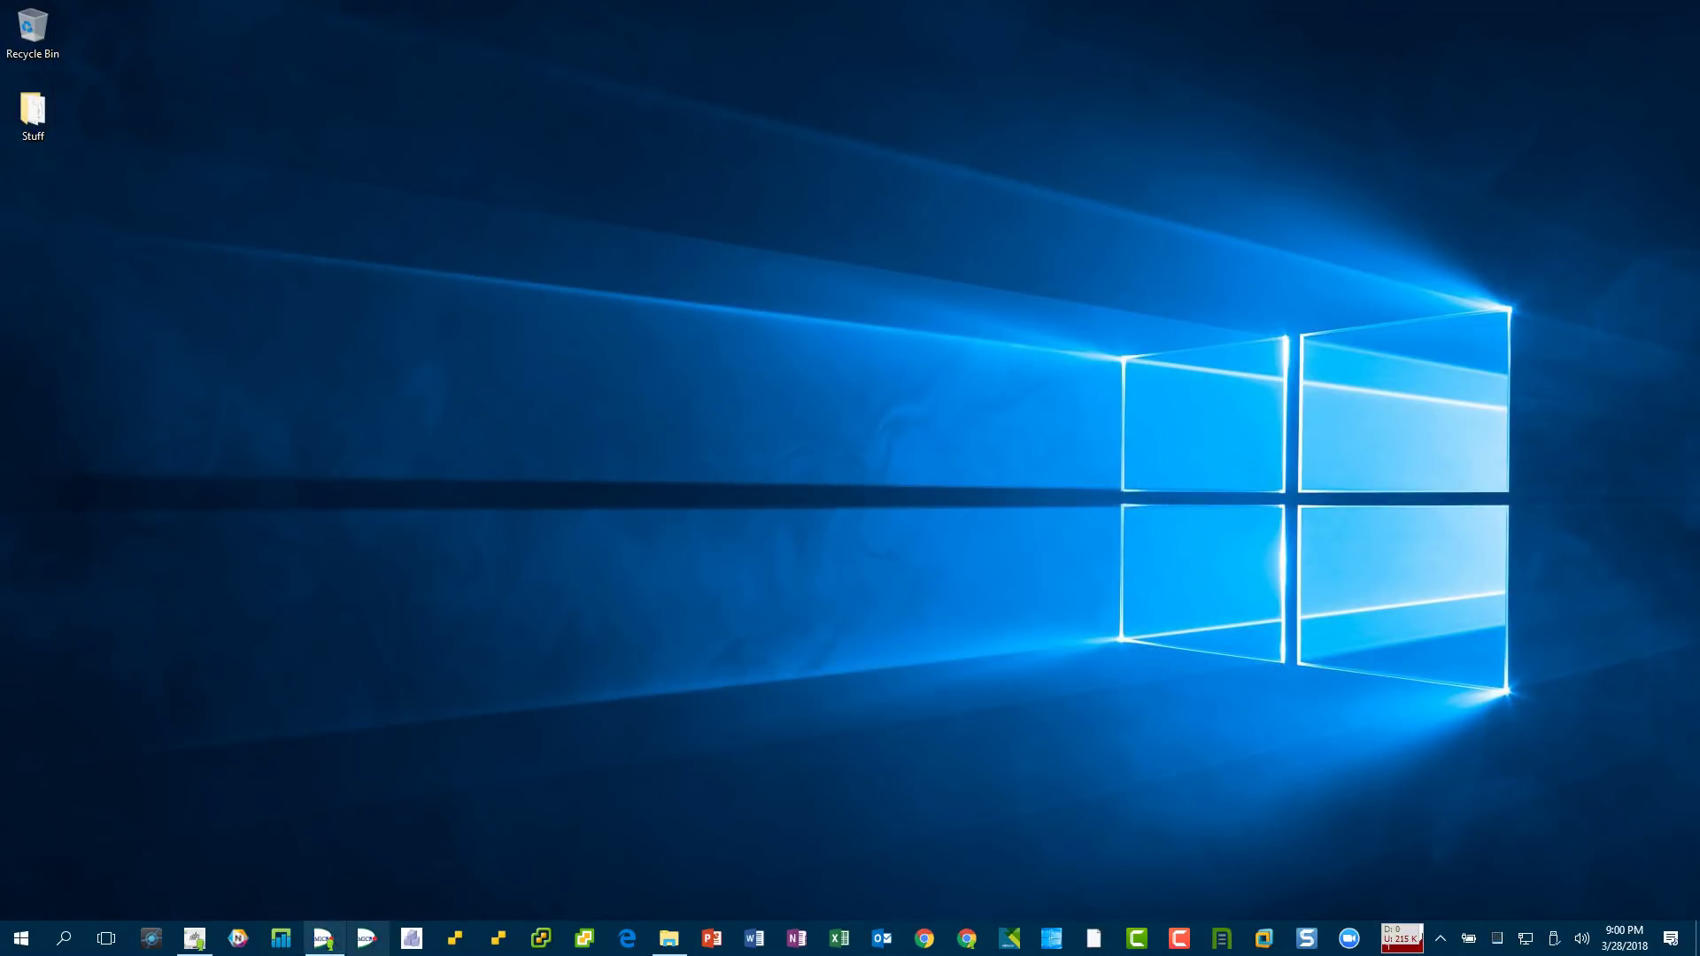
click(324, 938)
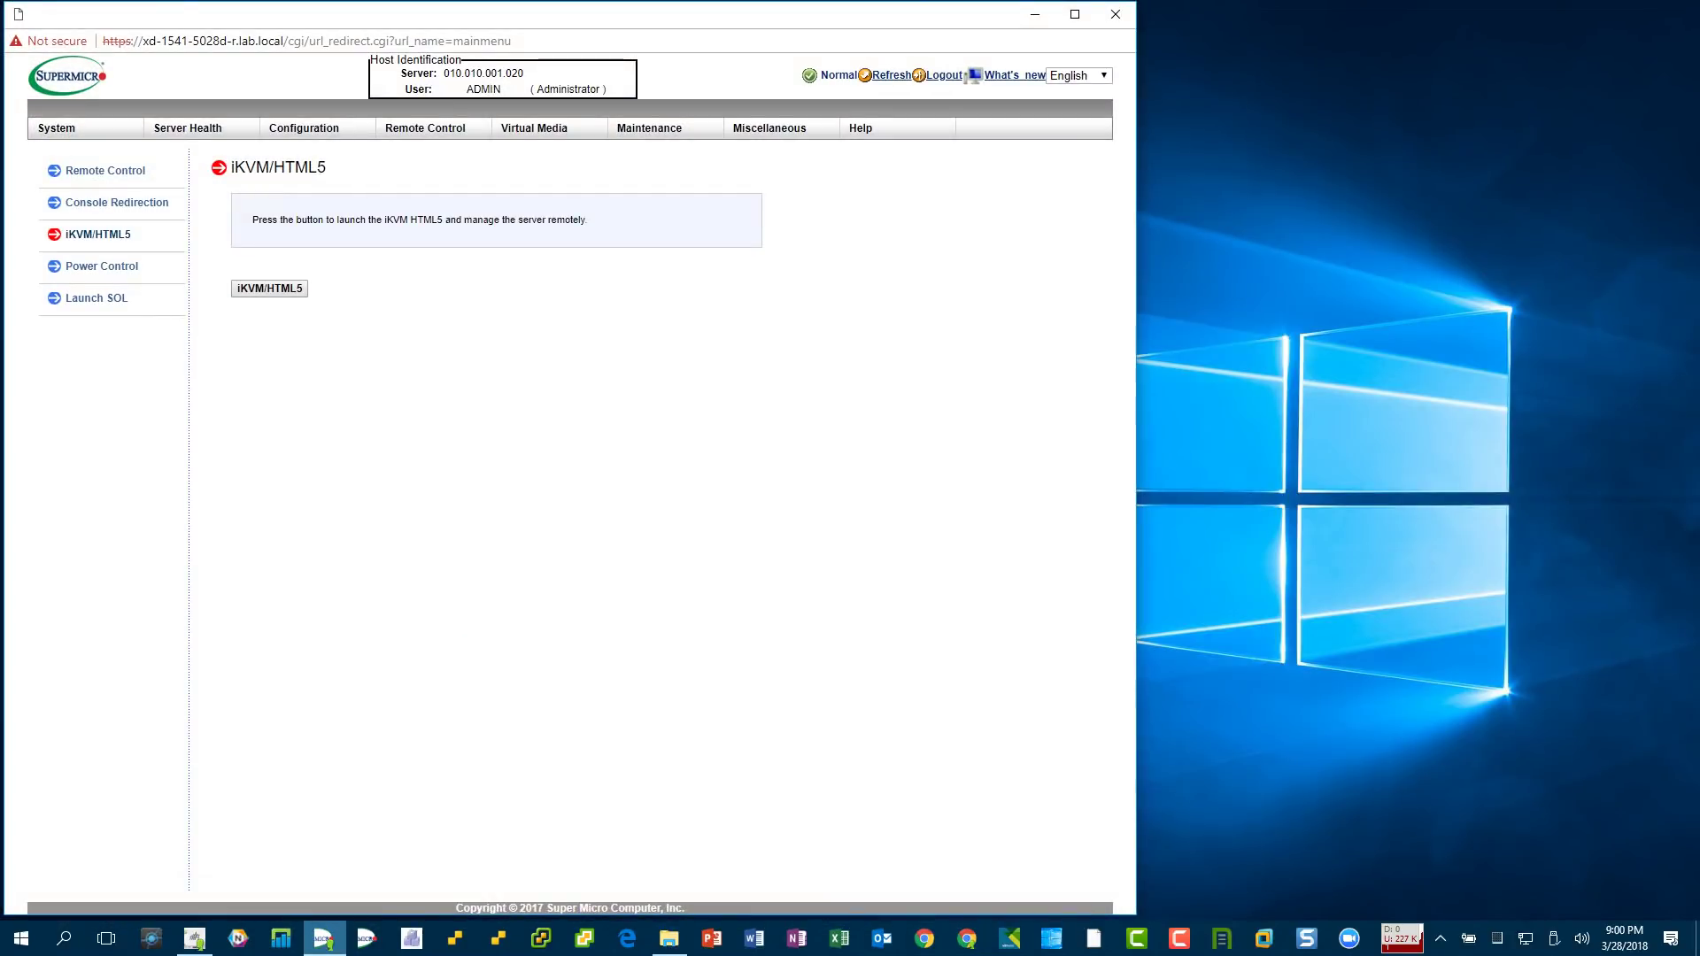
click(57, 127)
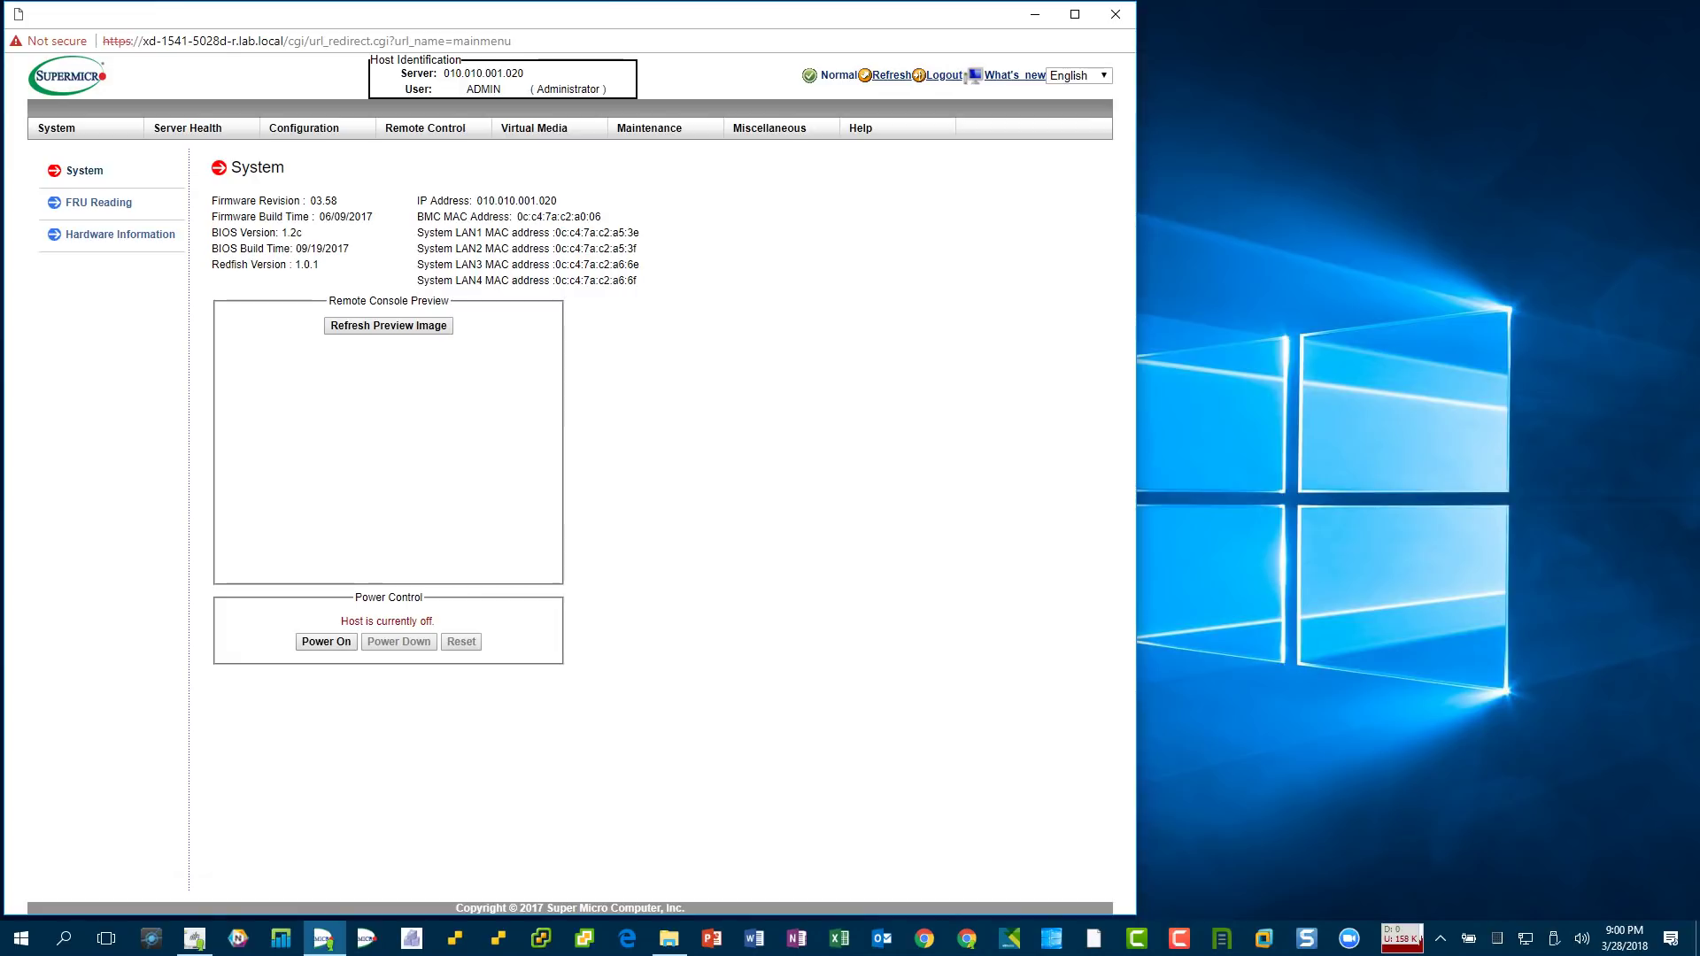
- Power on the host and relaunch the iKVM/HTML5 console from Remote Control
click(326, 642)
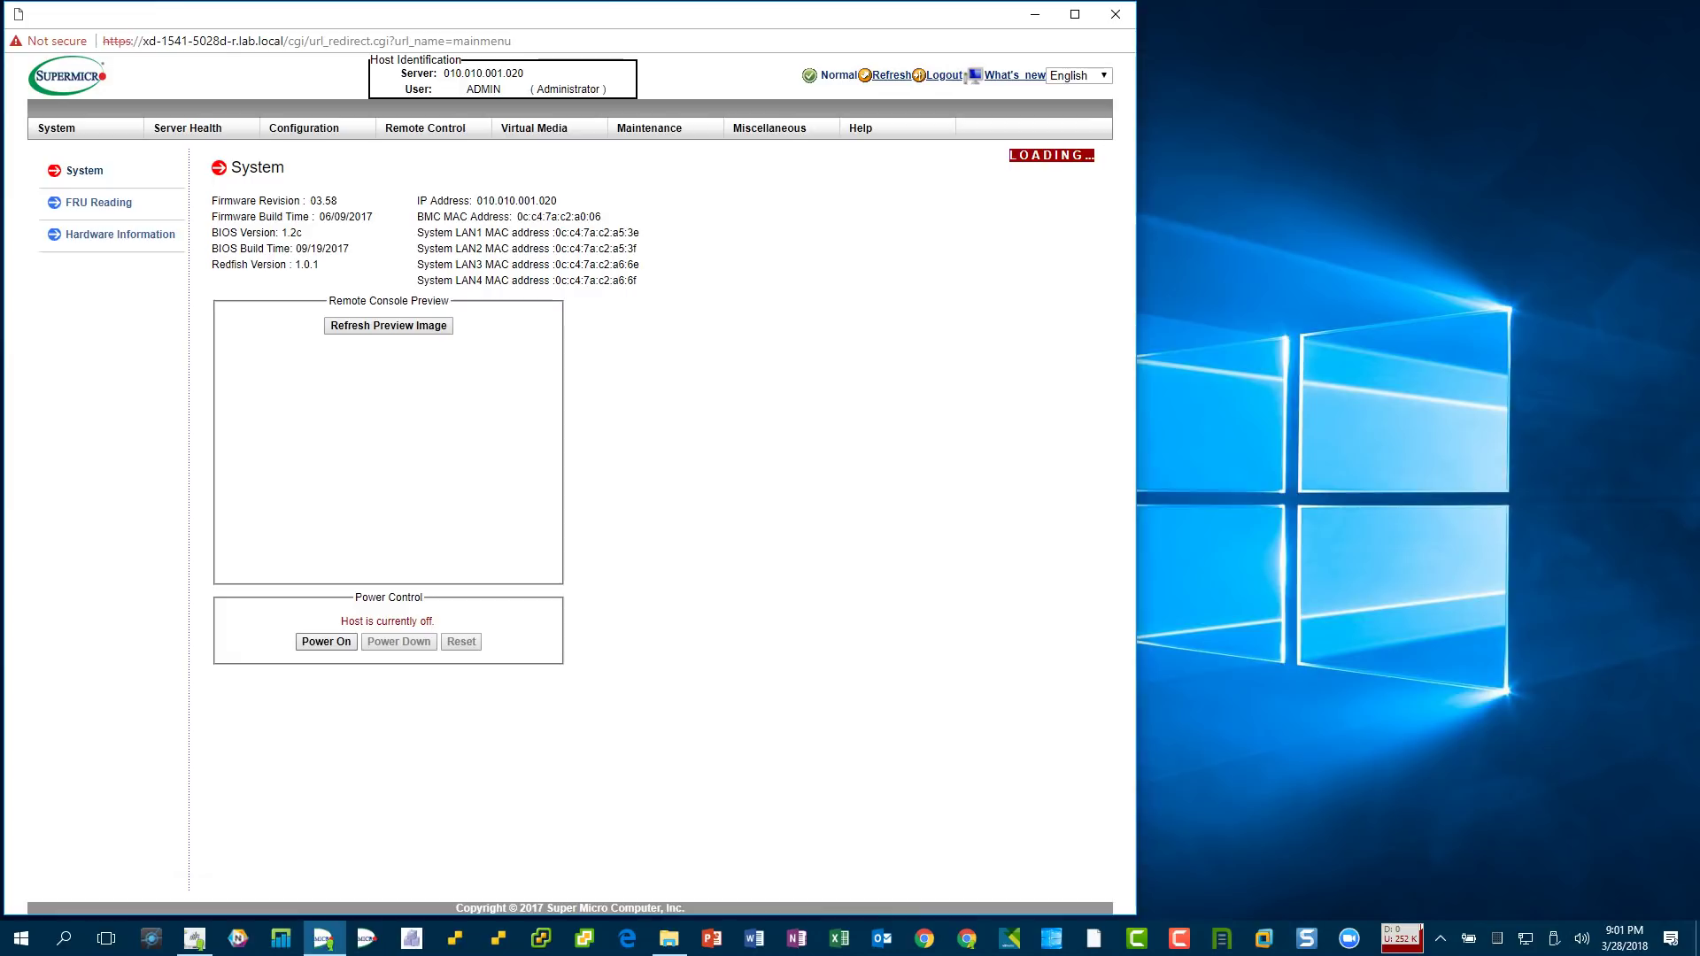
click(425, 128)
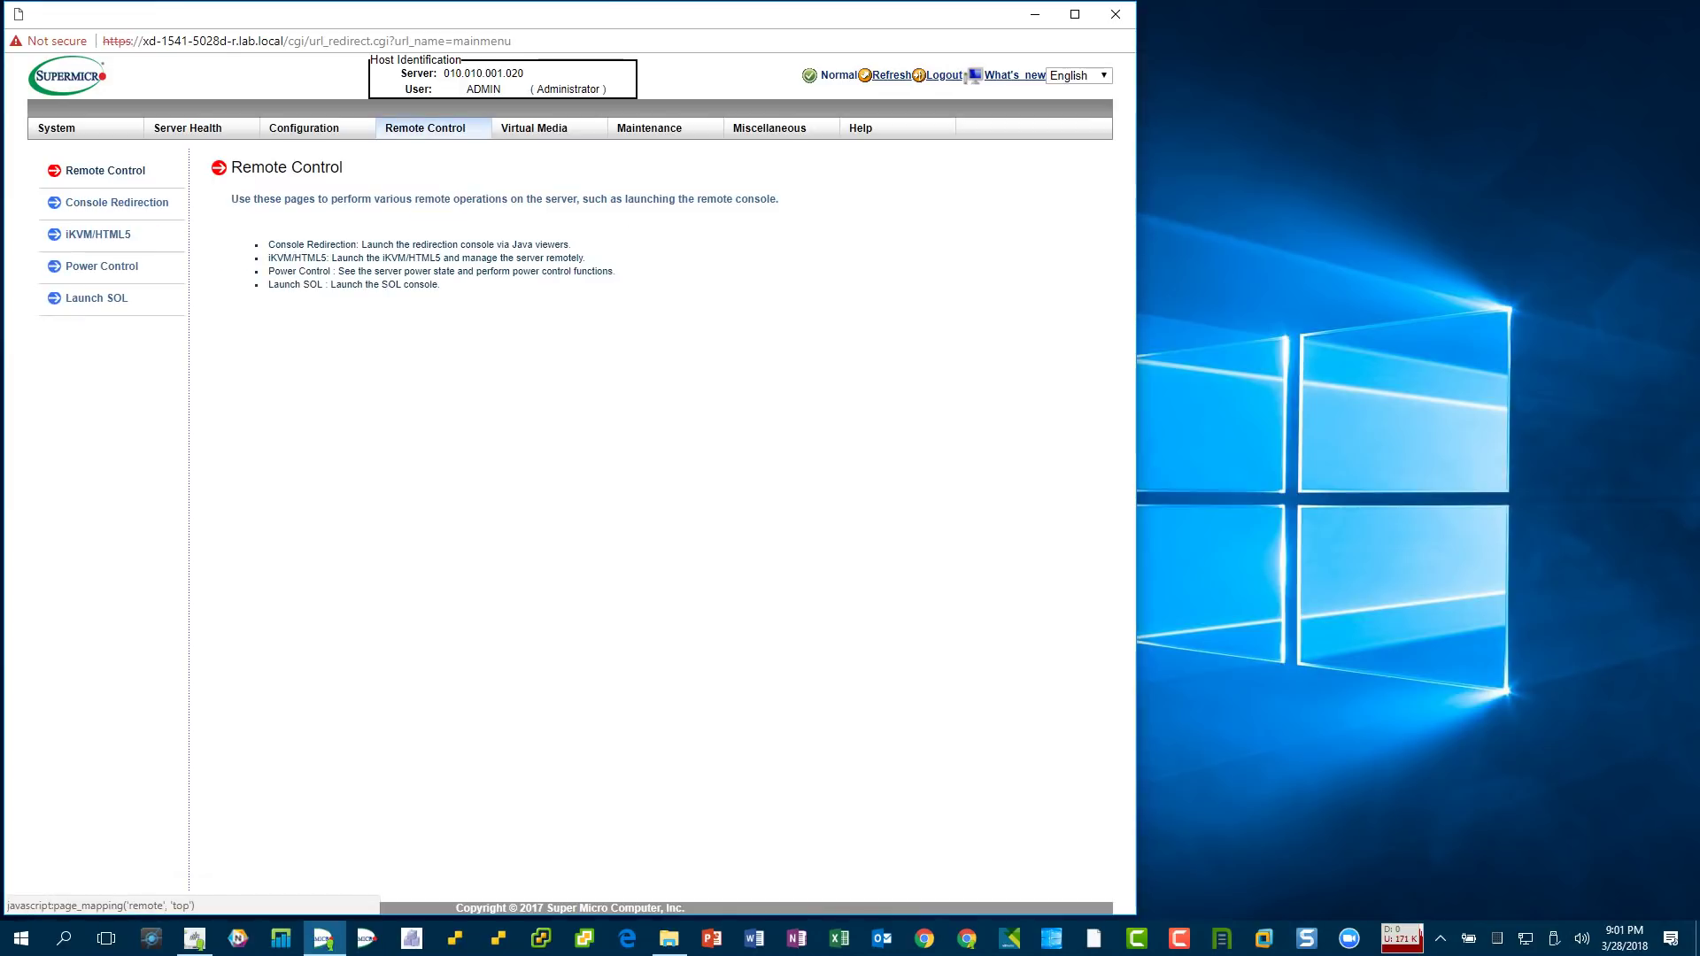
mouse_move(425, 128)
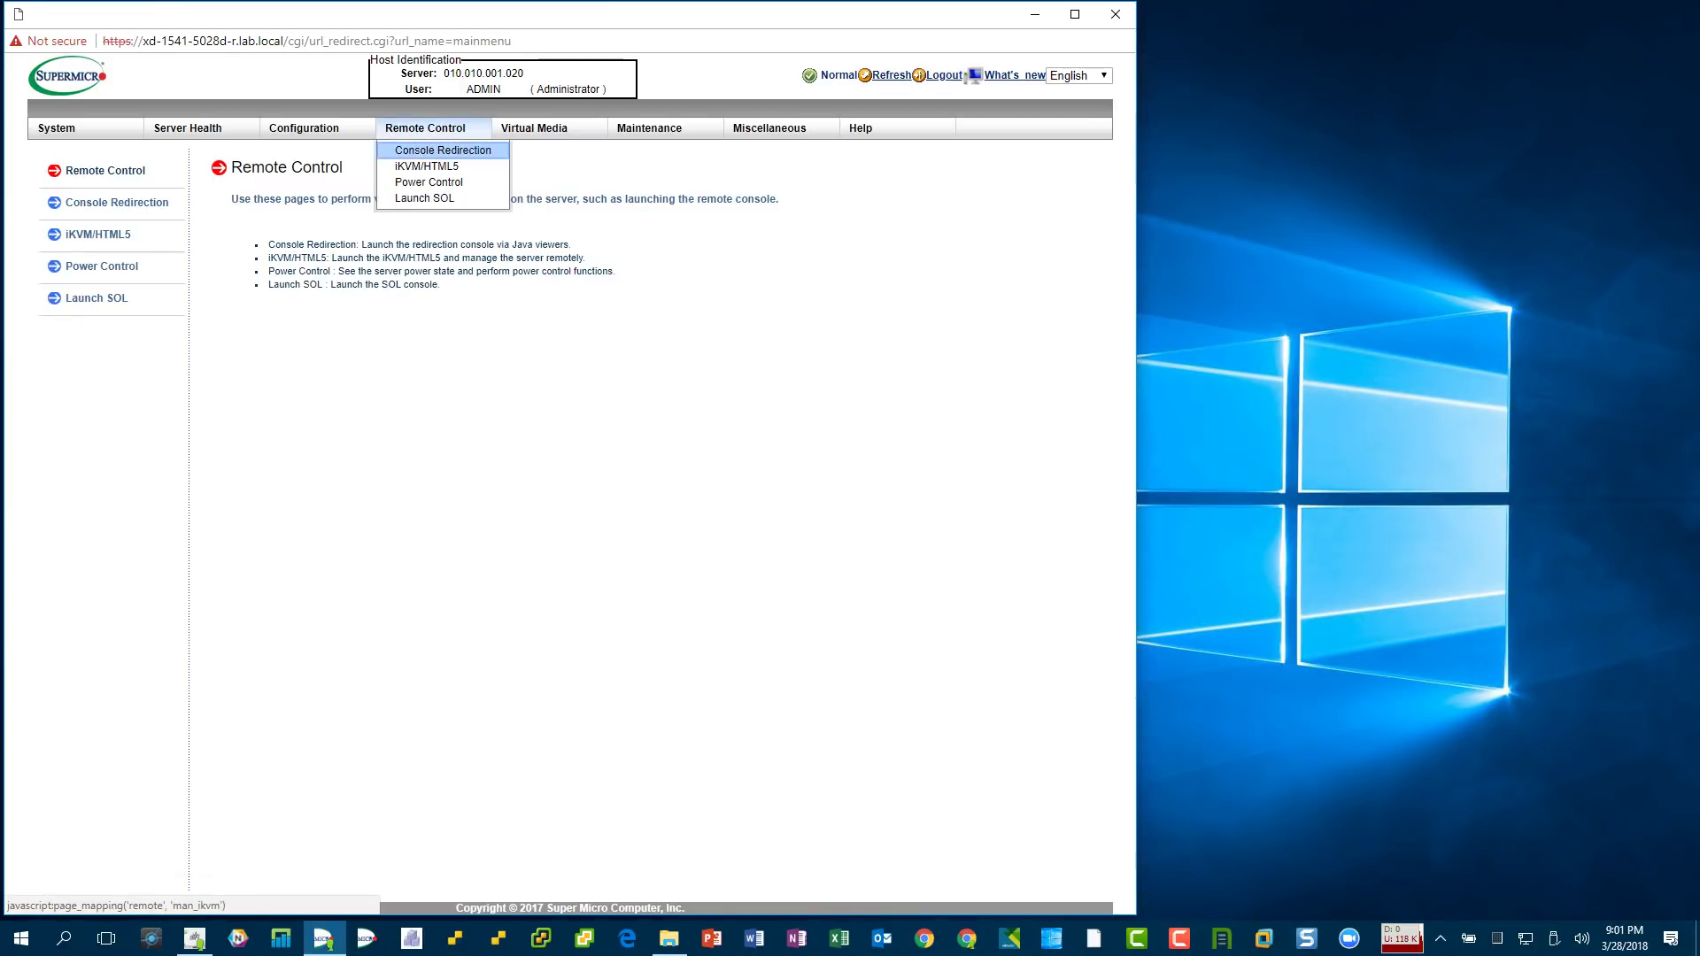
click(416, 165)
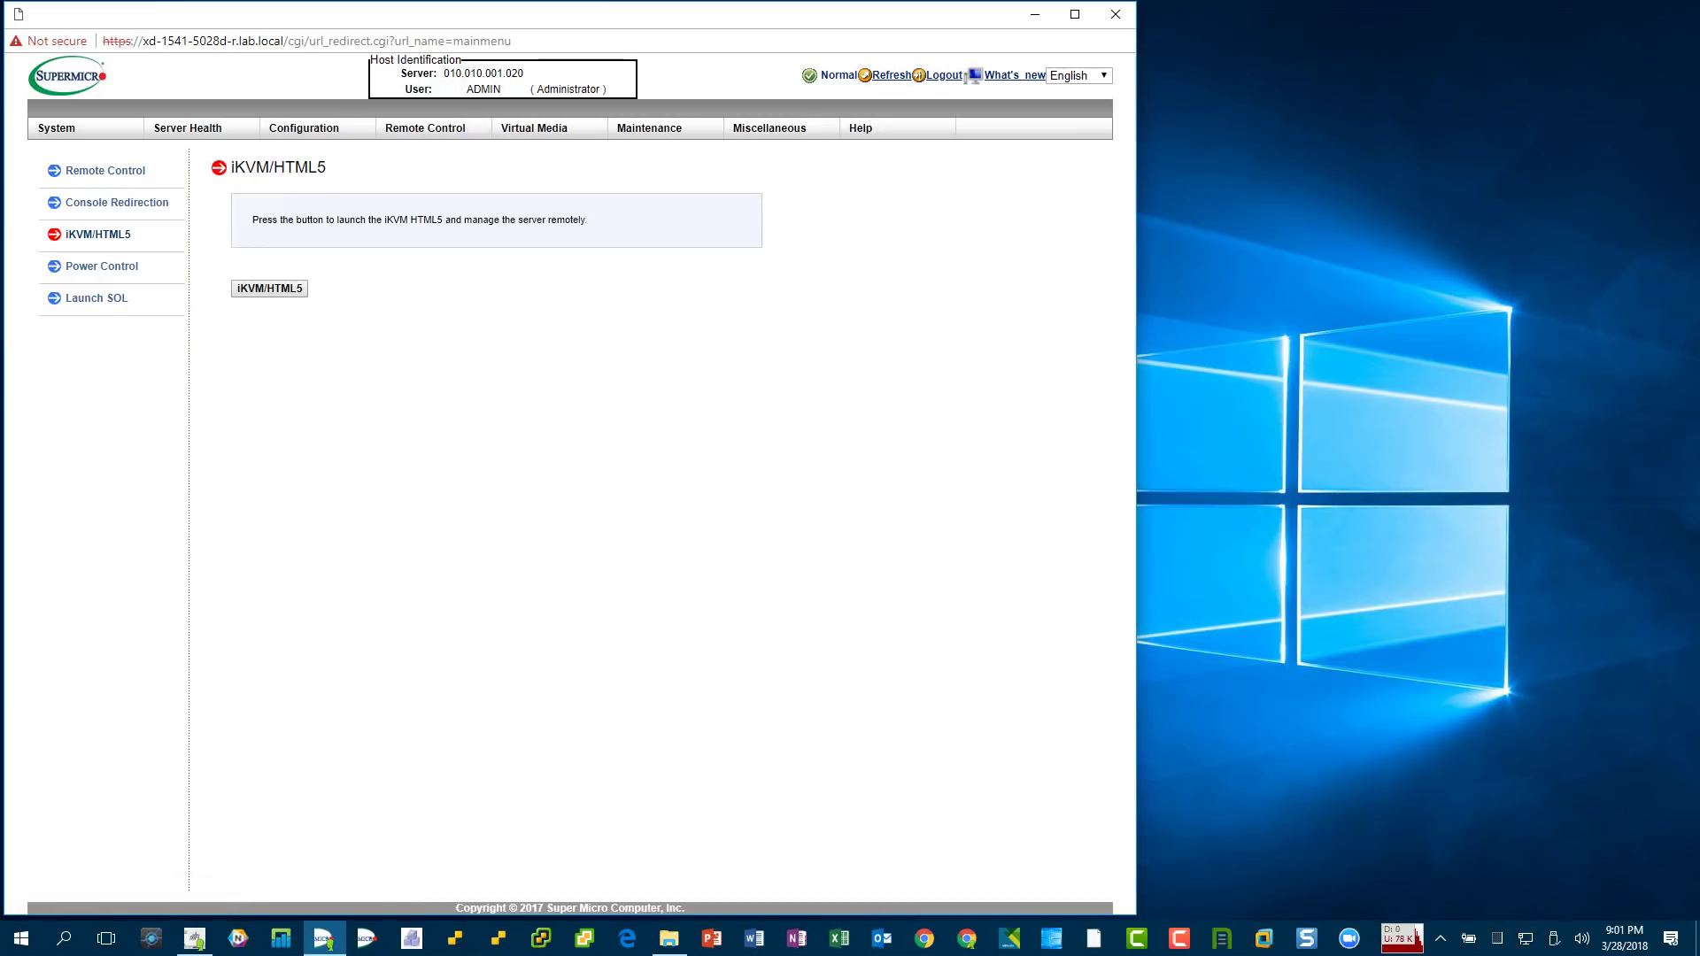
click(269, 288)
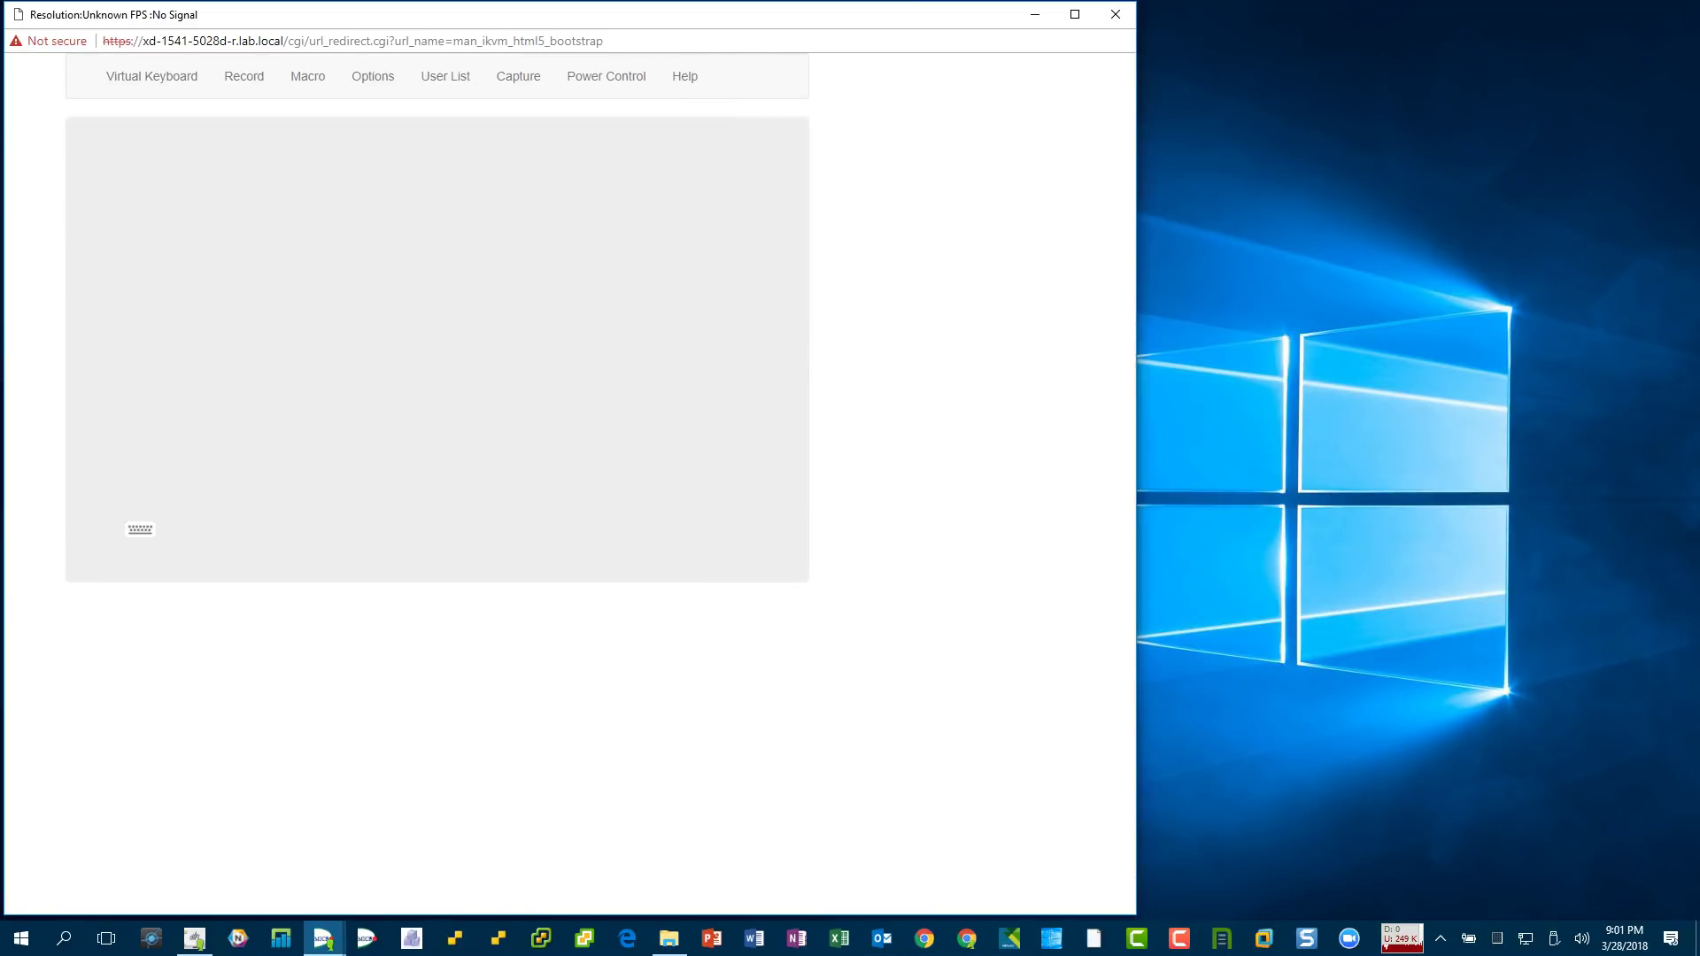
- Press Delete during POST to enter Aptio Setup, which shows BIOS version 1.2c and 131072 MB memory
key(Delete)
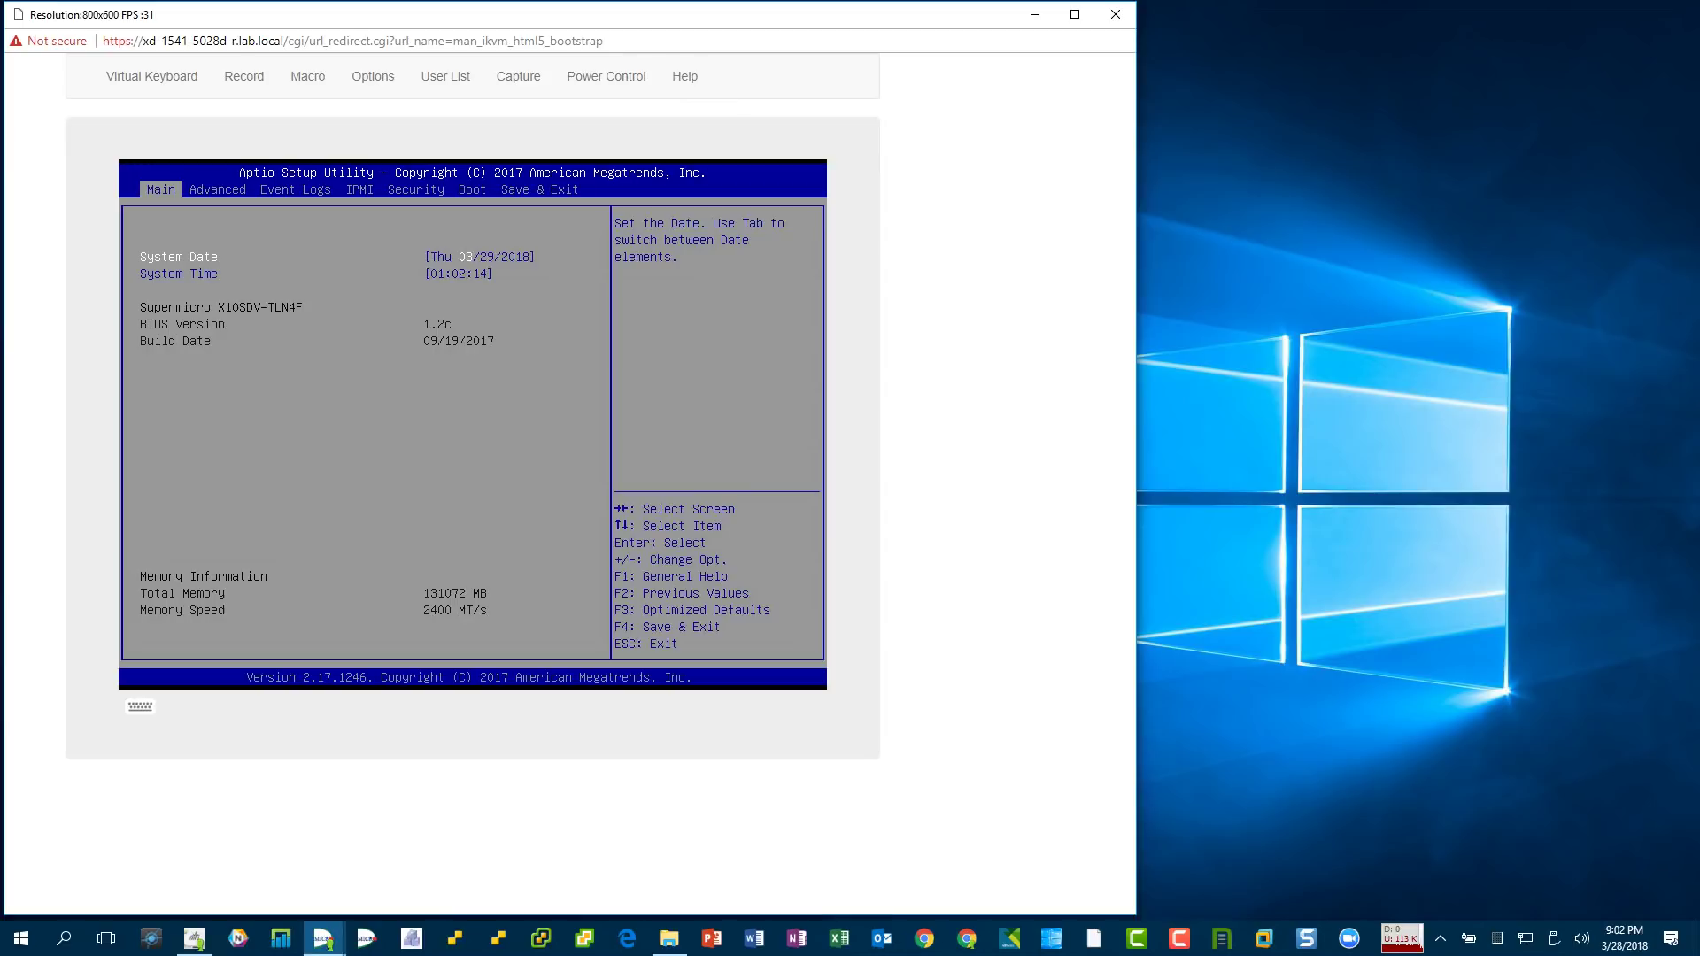
- In the Advanced tab, look through Boot Feature, CPU Configuration and CPU P State Control
key(Right)
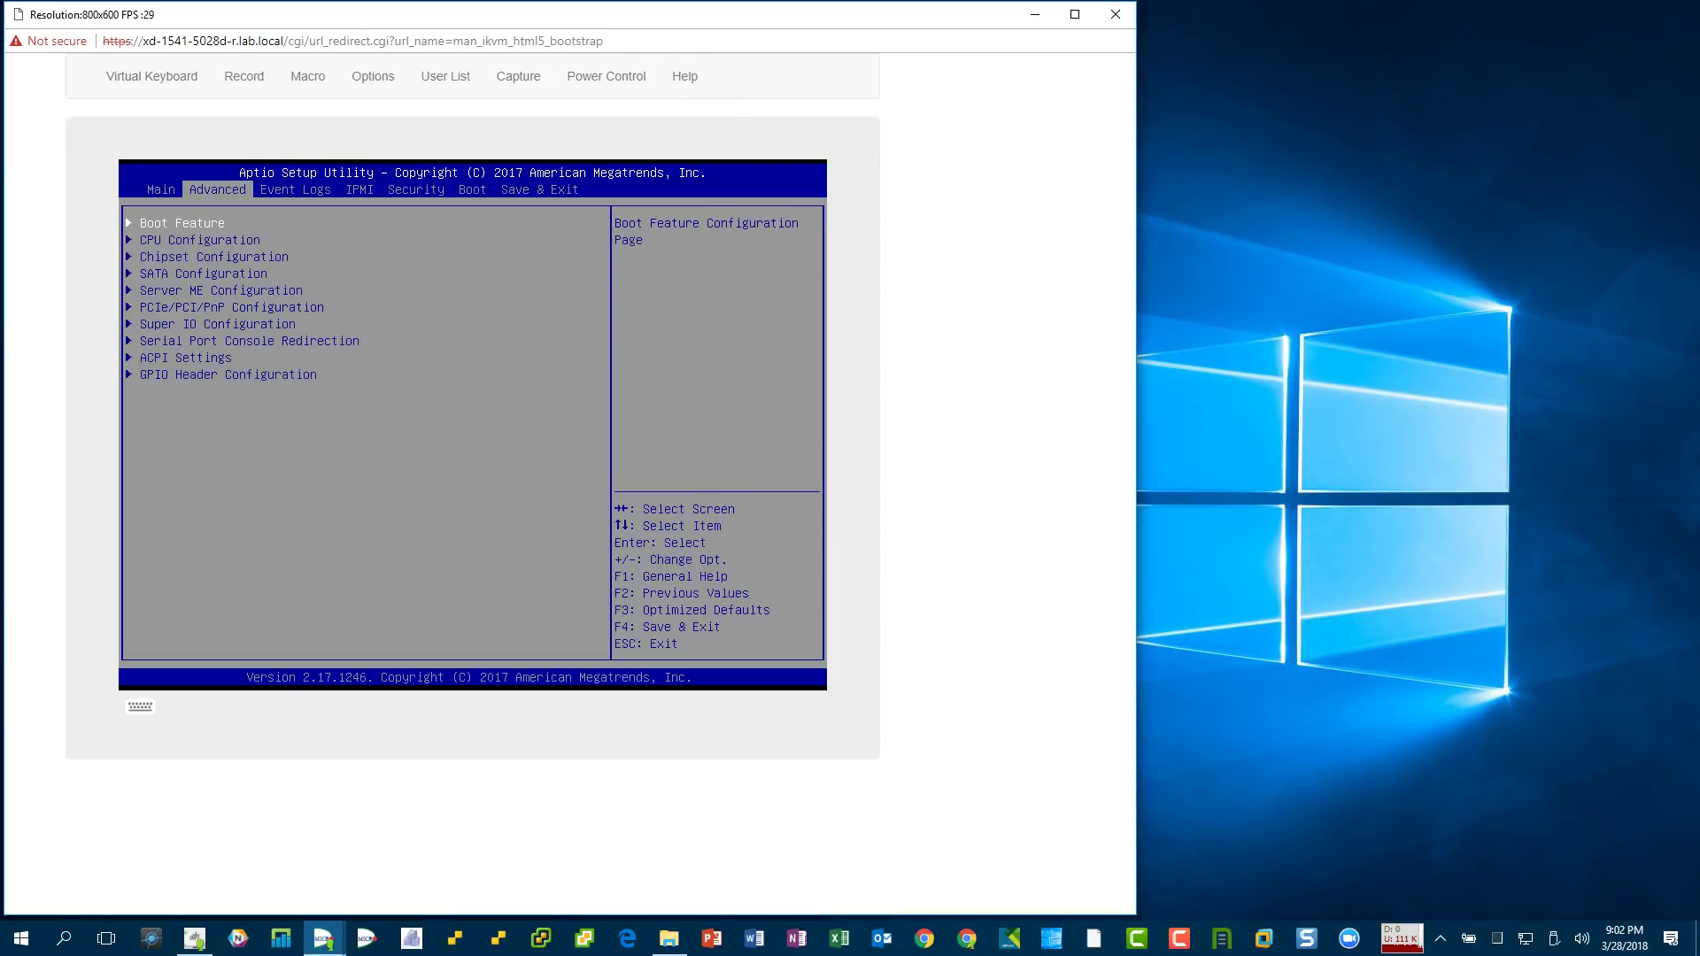
key(Return)
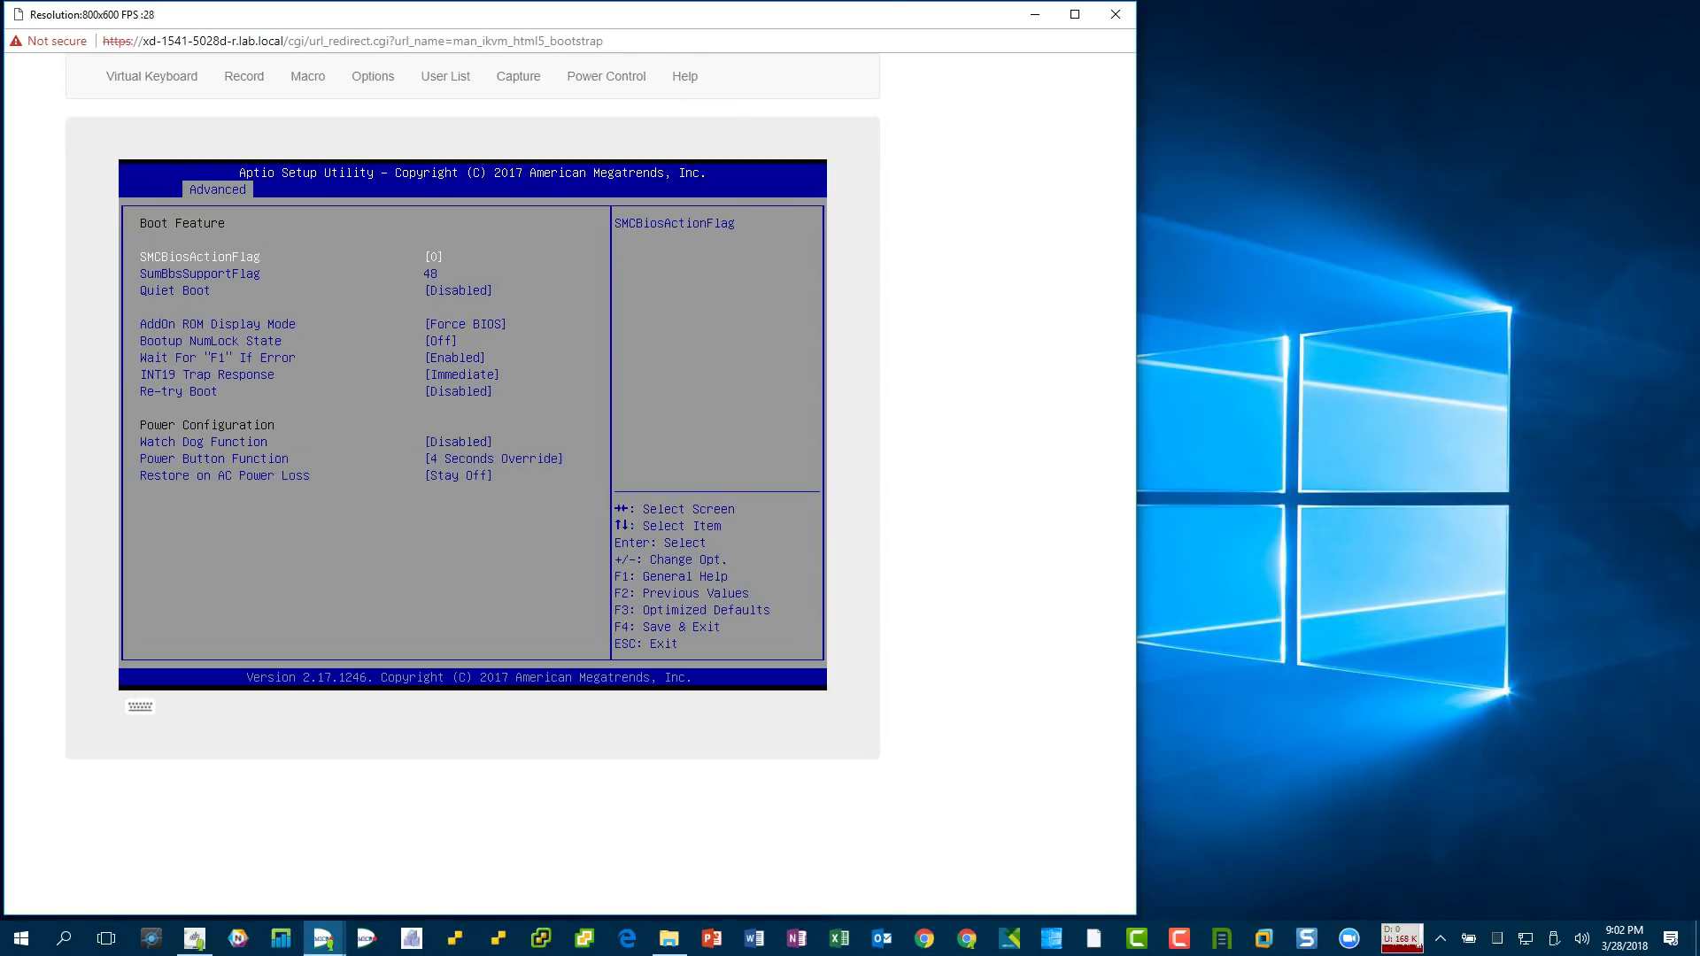
key(Escape)
key(Down)
key(Return)
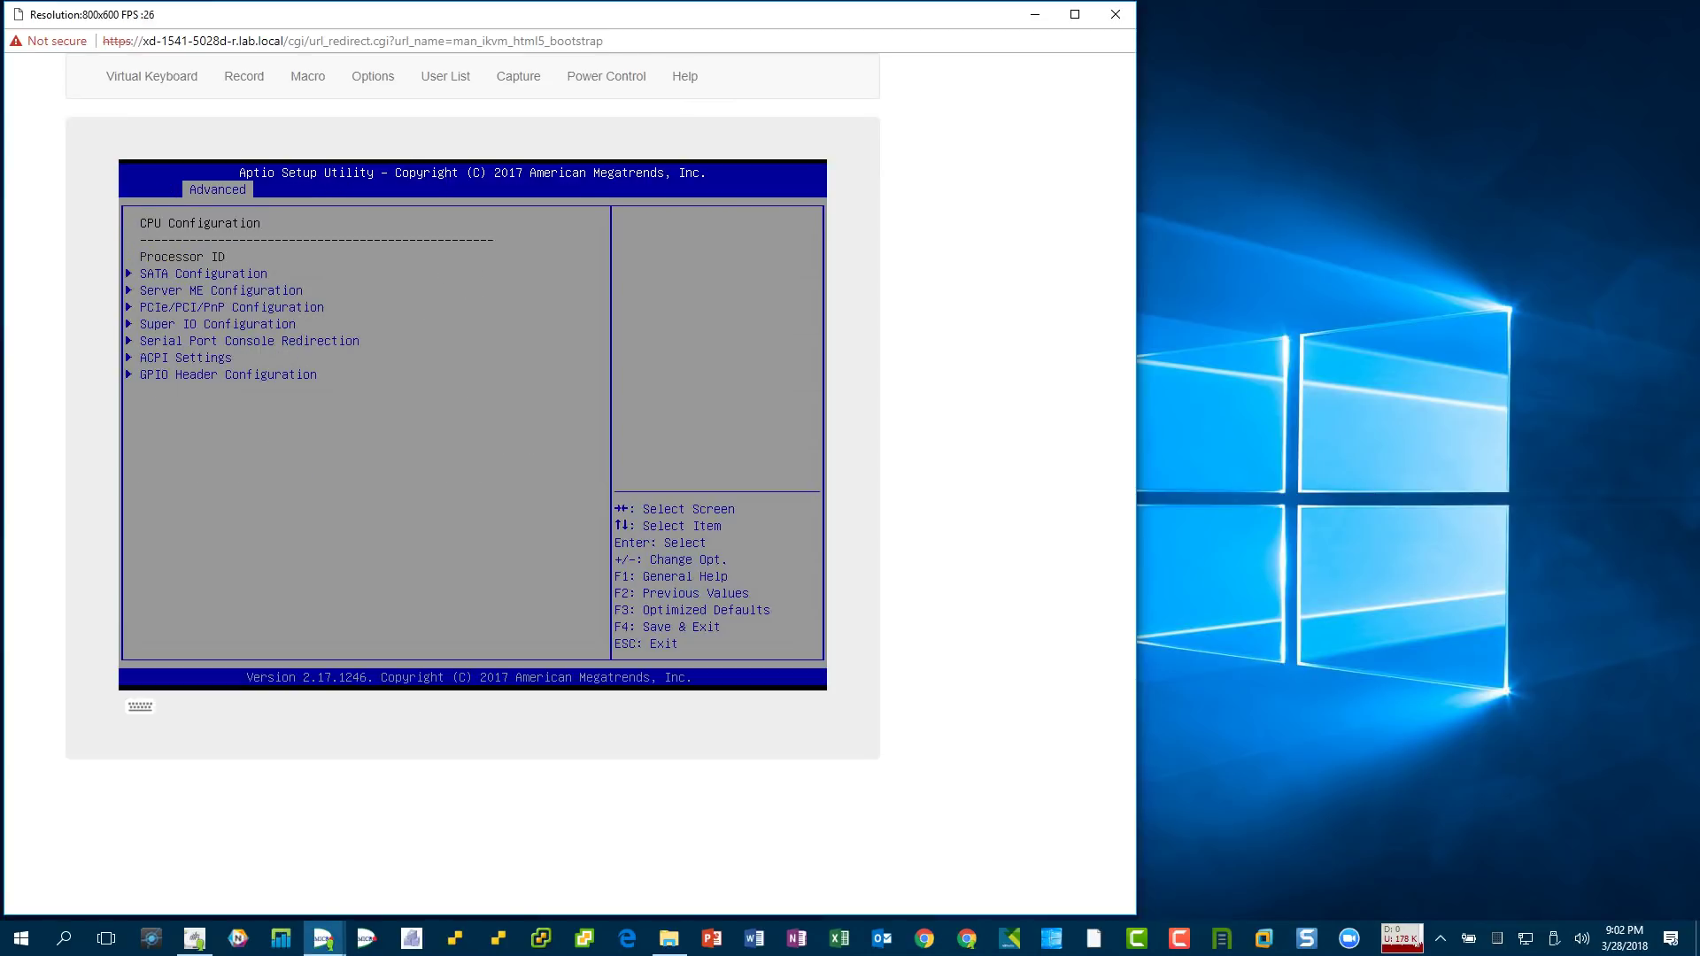
key(Down)
key(Down)
key(Down)
key(Down)
key(Down)
key(Down)
key(Down)
key(Down)
key(Down)
key(Down)
key(Down)
key(Down)
key(Down)
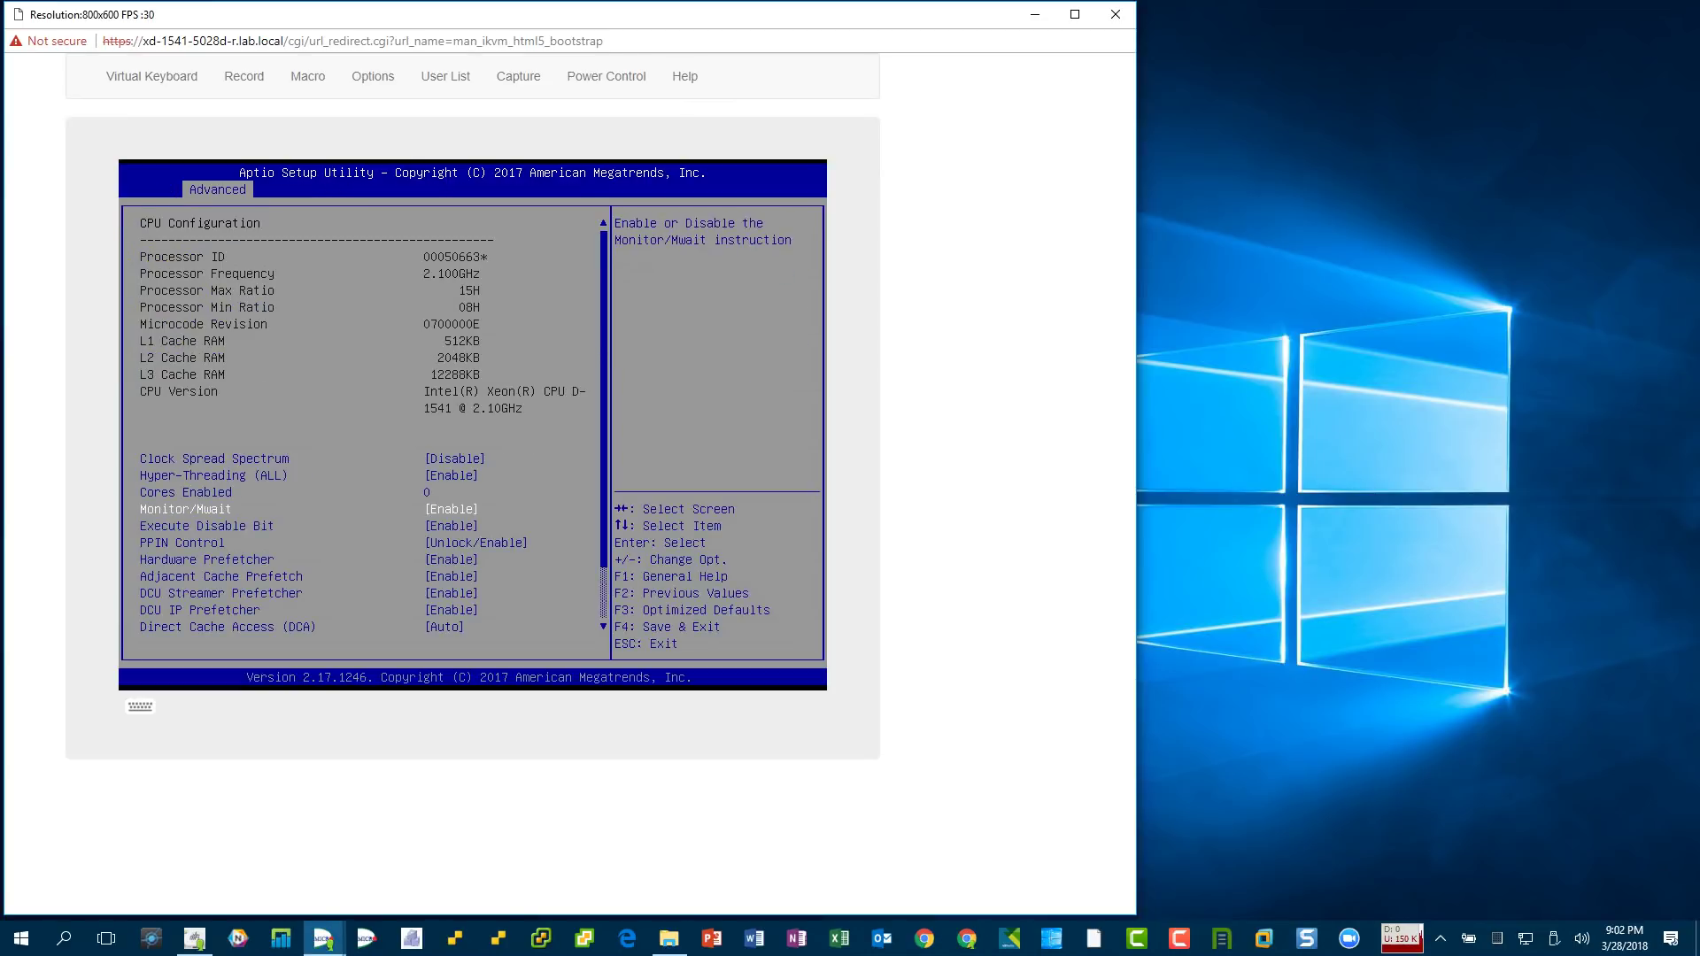
key(Down)
key(Return)
key(Down)
key(Return)
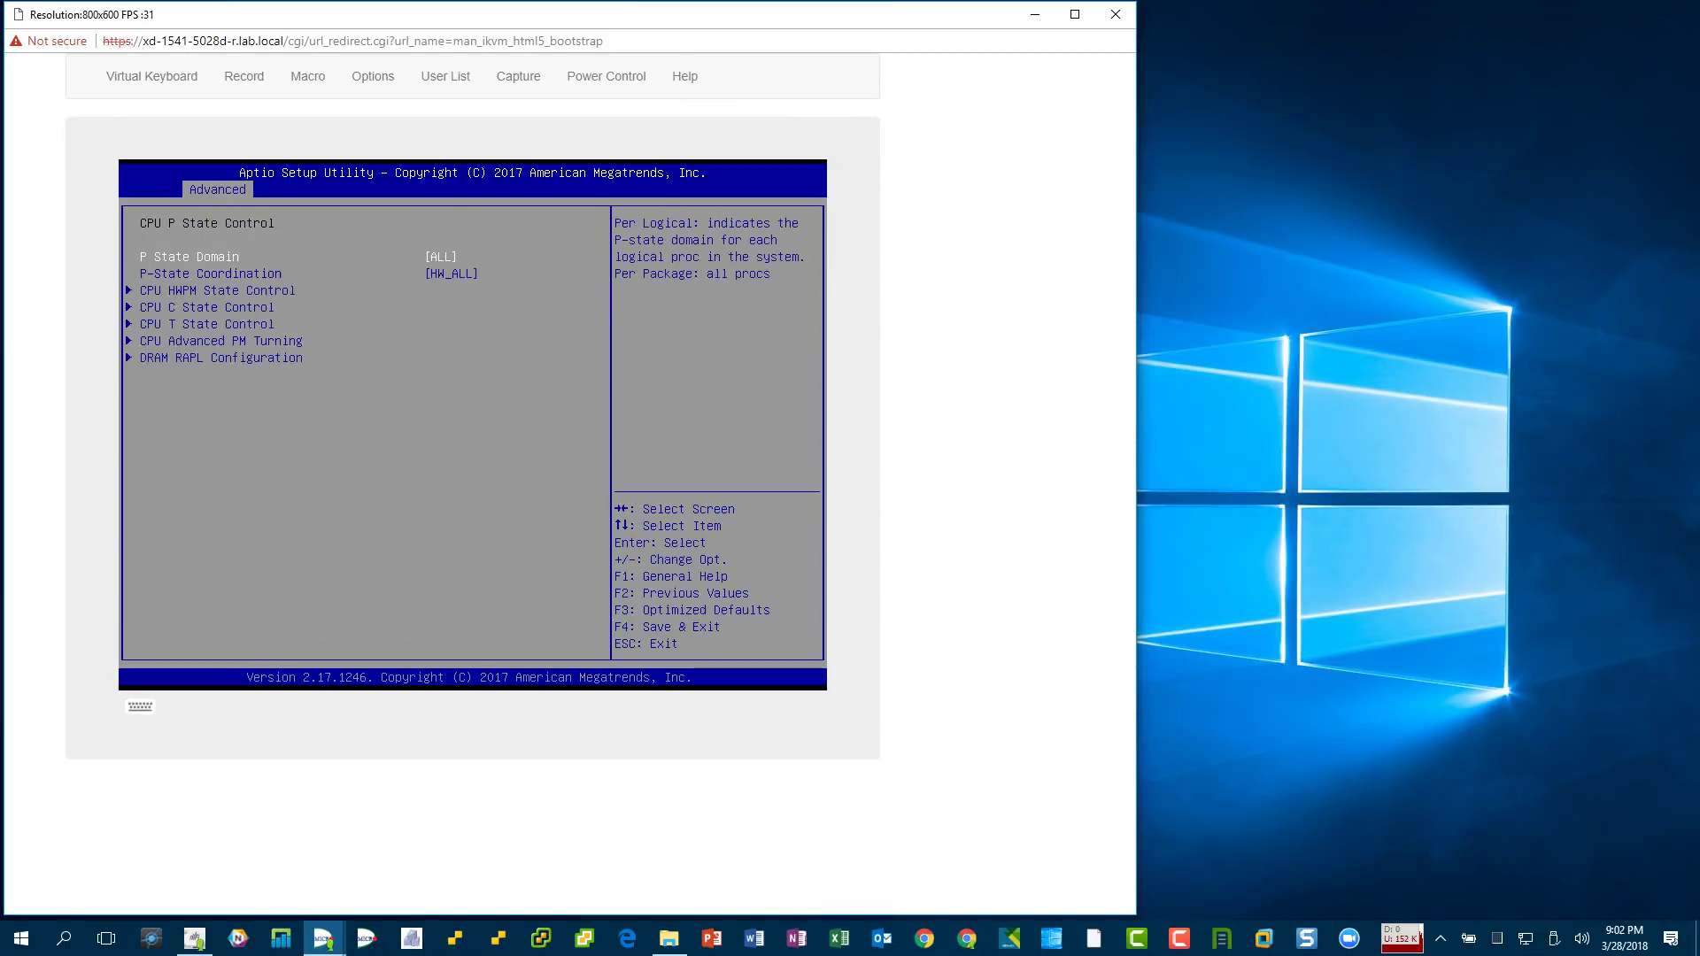
key(Down)
key(Down)
- Review HWPM, C State, T State, Advanced PM Tuning, PowerCTL_MSR and DRAM RAPL power settings
key(Escape)
key(Down)
key(Return)
key(Escape)
key(Down)
key(Return)
key(Escape)
key(Down)
key(Return)
key(Escape)
key(Down)
key(Return)
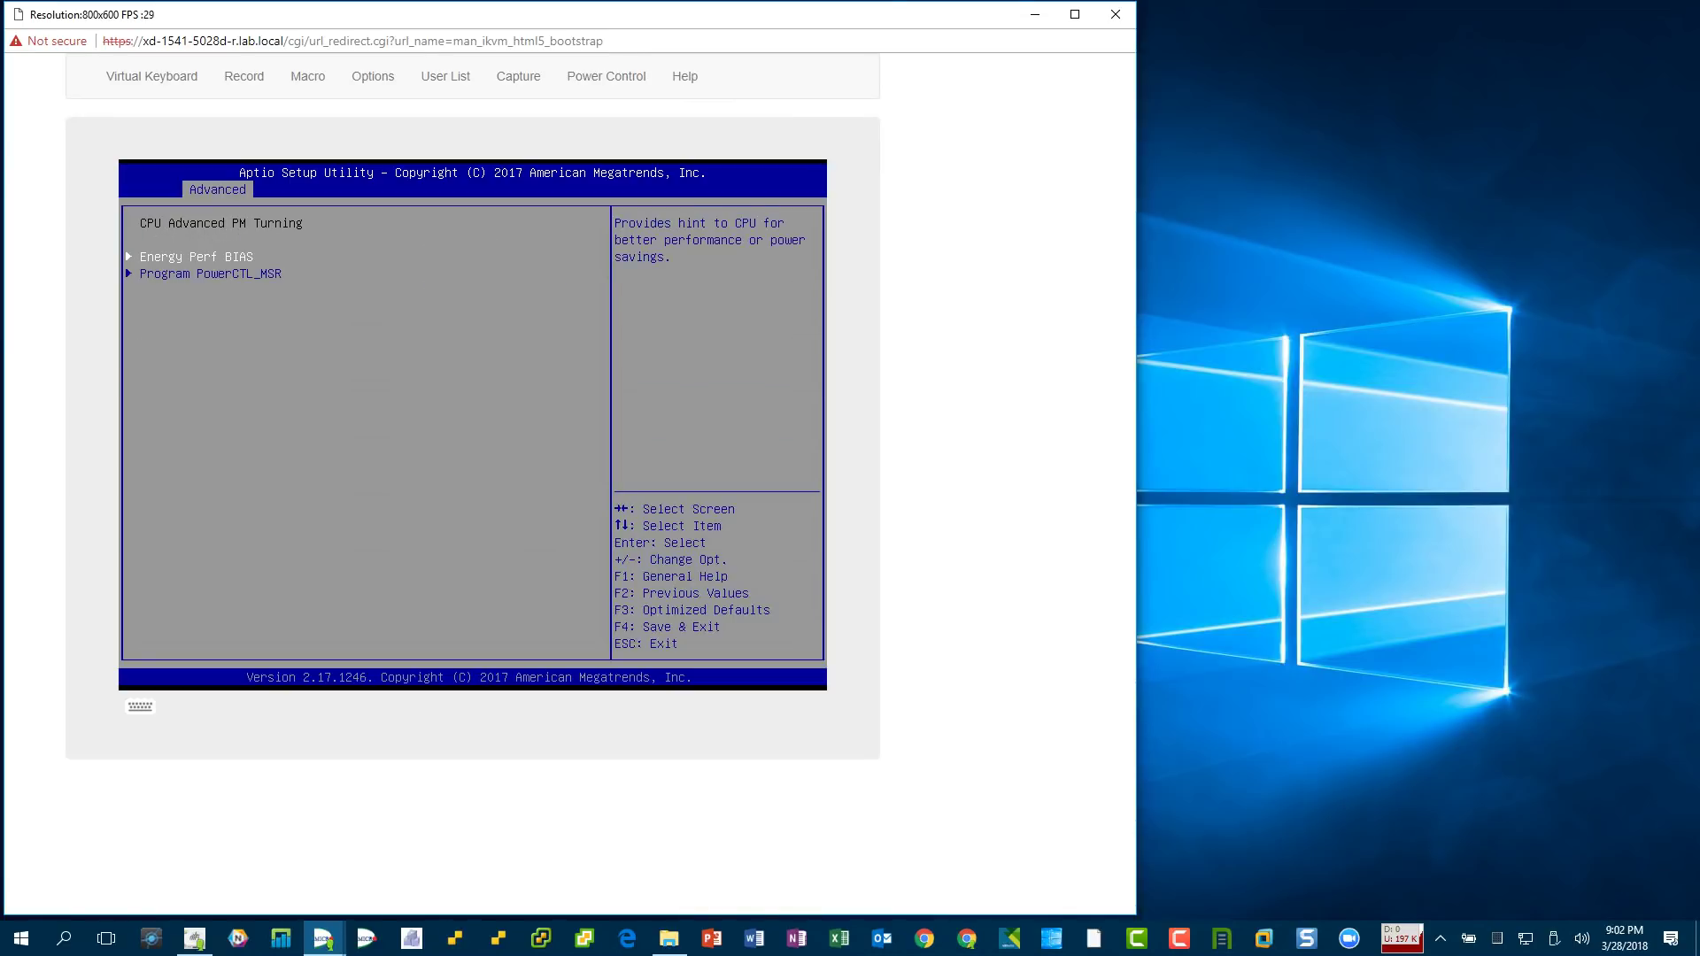
key(Return)
key(Escape)
key(Down)
key(Return)
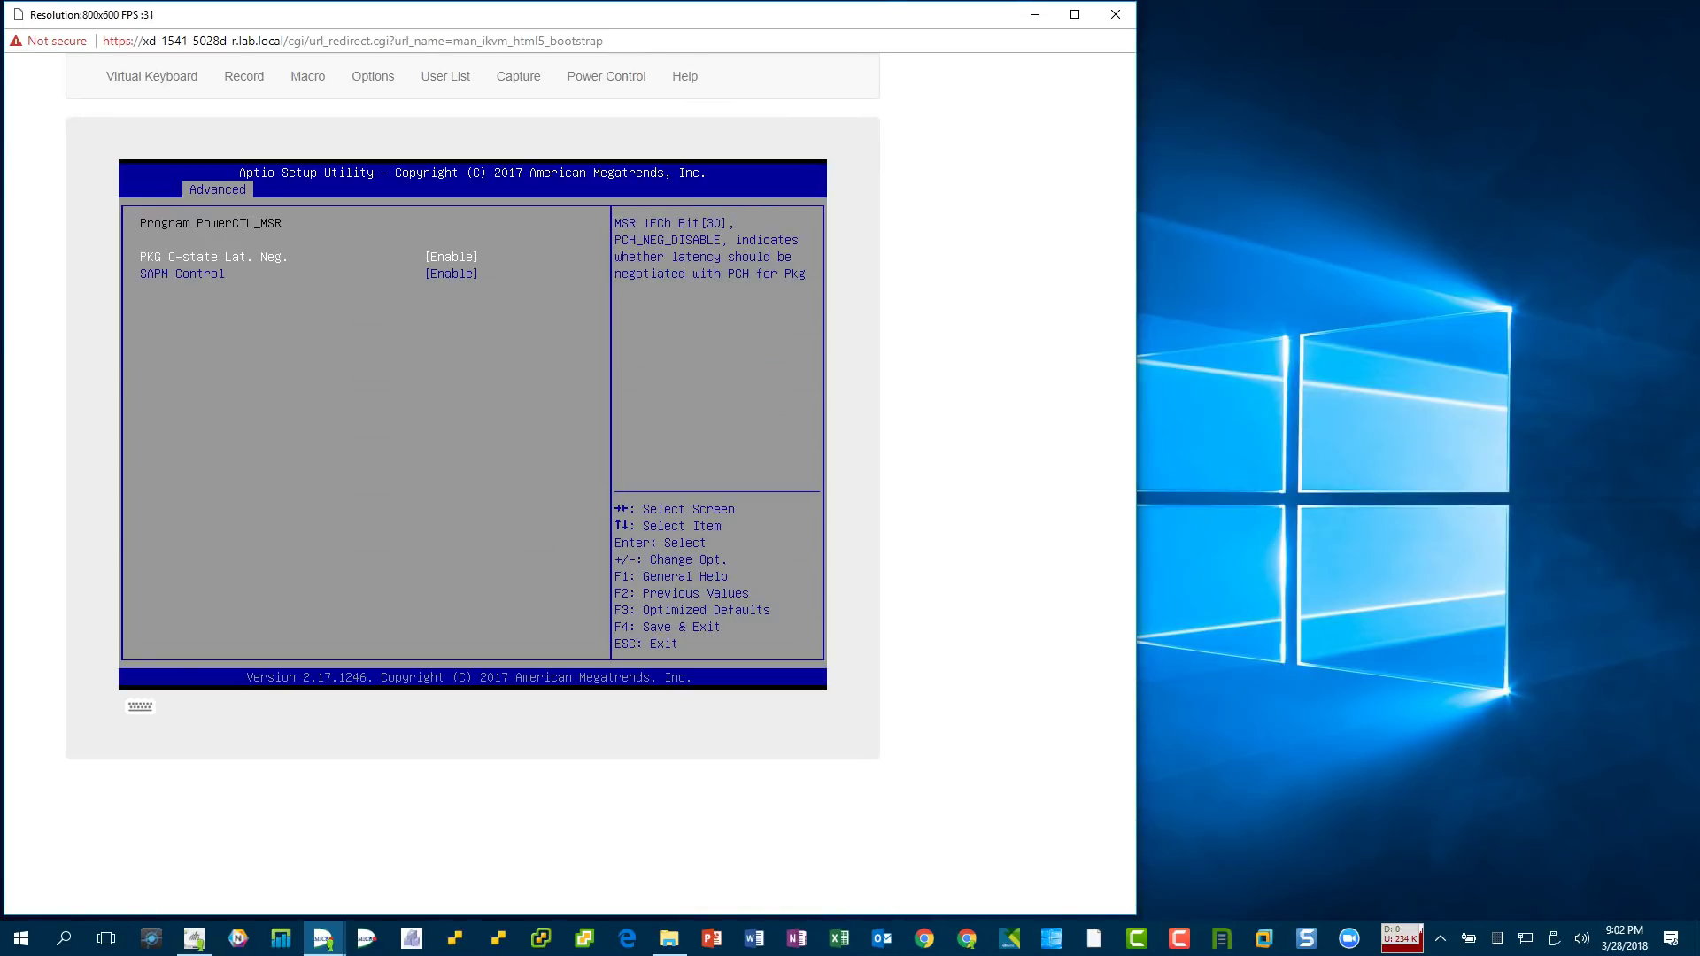
key(Escape)
key(Escape)
key(Down)
key(Return)
key(Escape)
key(Escape)
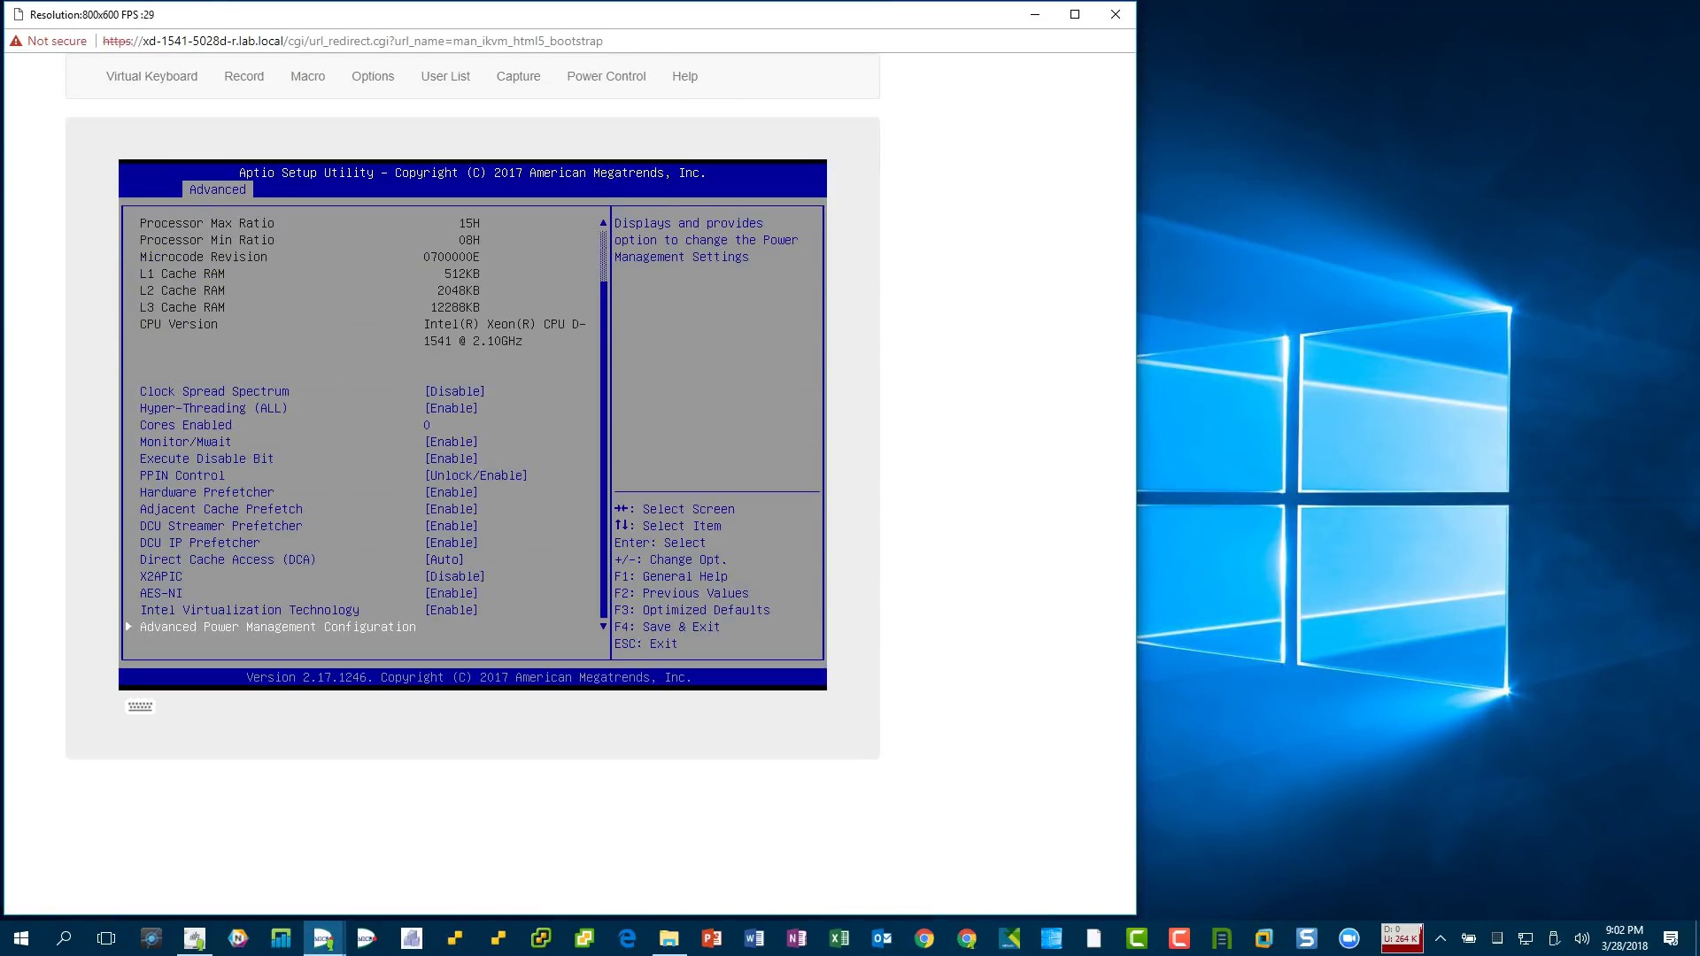
- Browse Chipset Configuration's North Bridge IIO, IOAT and VT-d settings
key(Escape)
key(Down)
key(Return)
key(Return)
key(Down)
key(Up)
key(Return)
key(Down)
key(Return)
key(Escape)
key(Down)
key(Return)
key(Escape)
key(Down)
key(Return)
key(Escape)
key(Escape)
key(Escape)
- Check Memory Configuration, including memory frequency, DIMM Information and Memory RAS Configuration
key(Return)
key(Down)
key(Return)
key(Down)
key(Down)
key(Down)
key(Down)
key(Down)
key(Down)
key(Down)
key(Return)
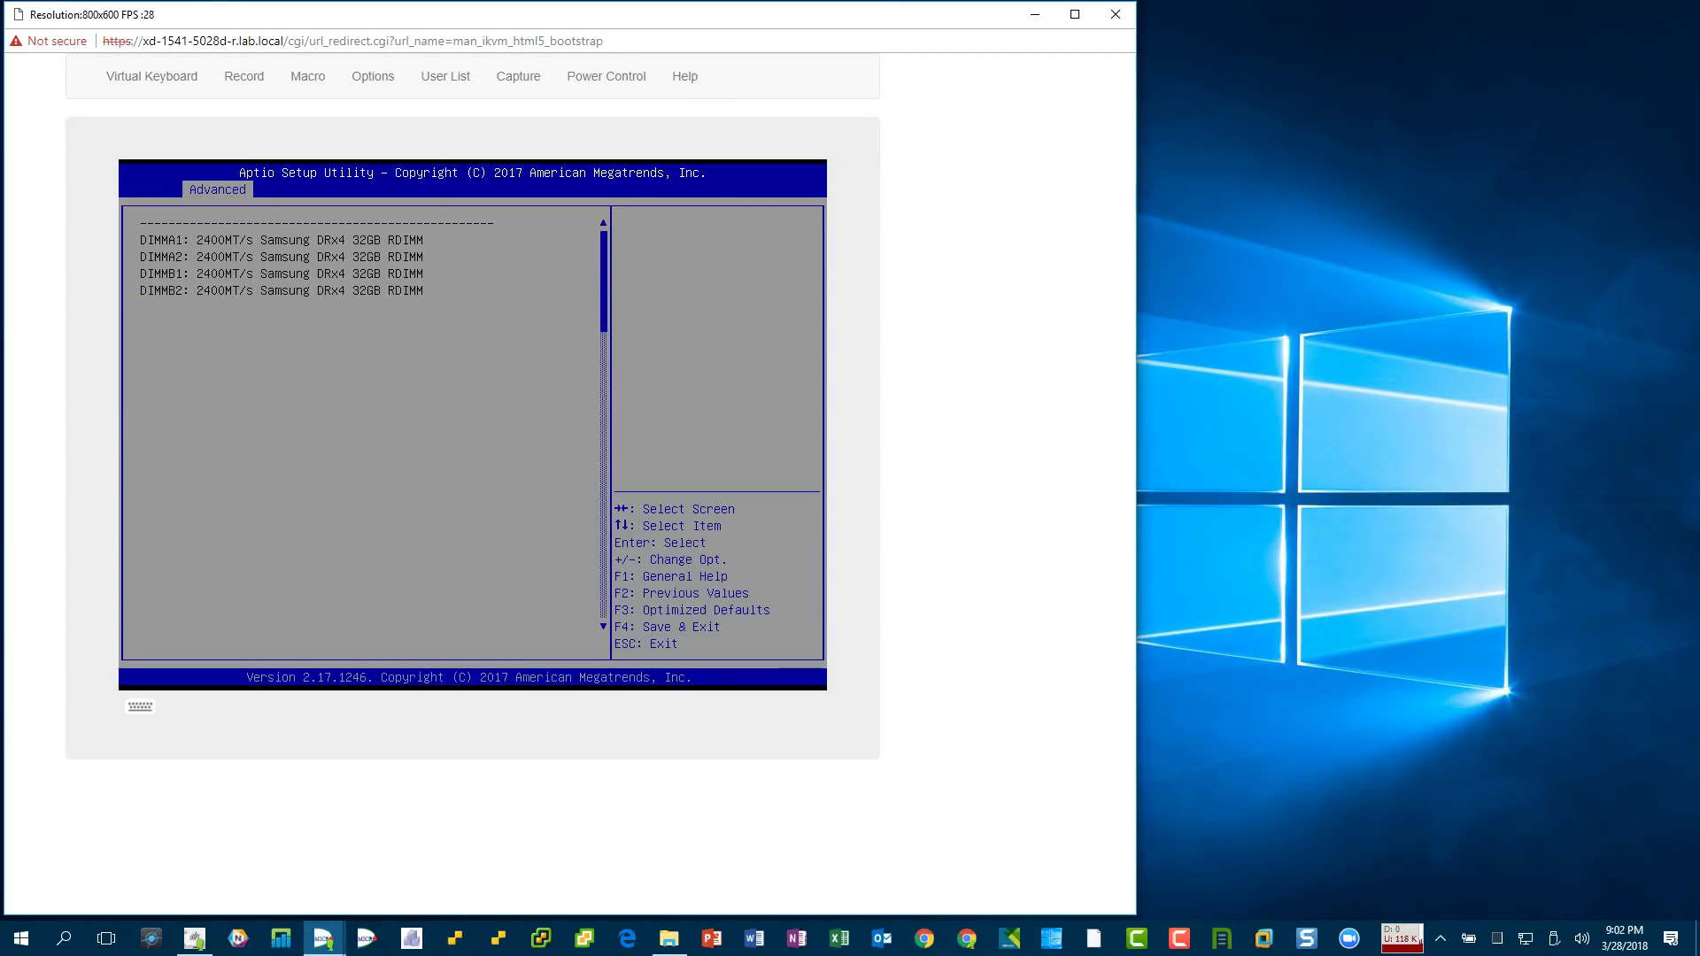
key(Escape)
key(Down)
key(Return)
key(Escape)
key(Escape)
key(Escape)
key(Down)
- Look at the South Bridge USB Configuration and the SATA Configuration drive settings
key(Return)
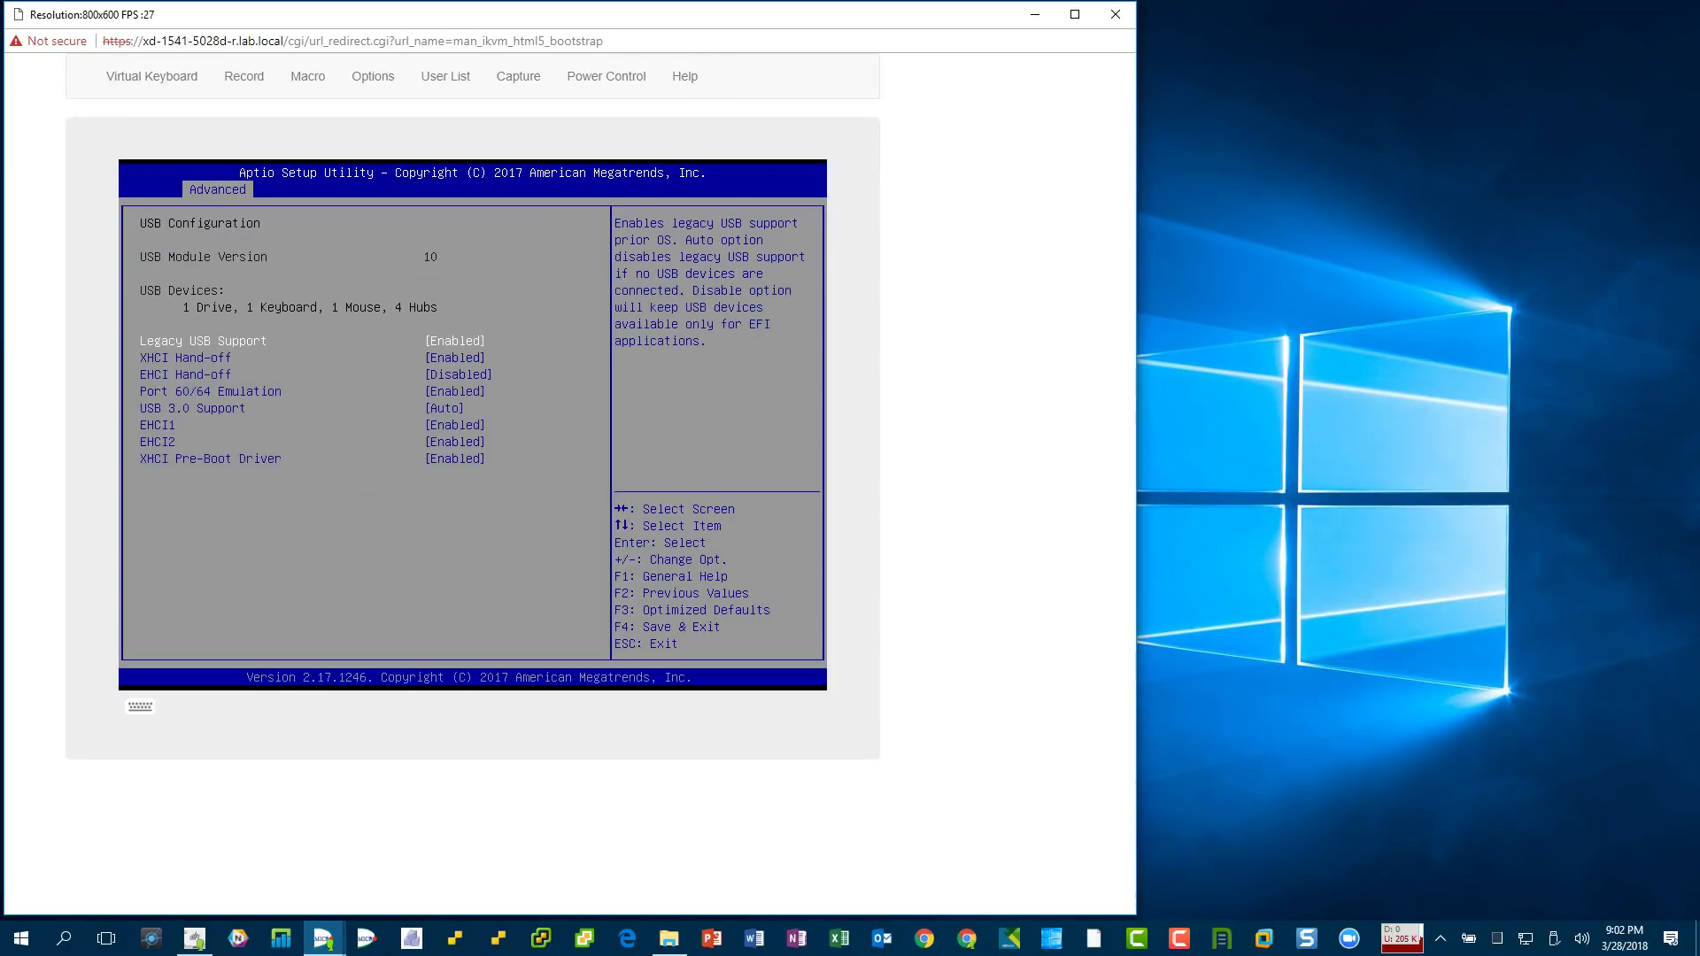
key(Escape)
key(Escape)
key(Down)
key(Return)
key(Up)
key(Escape)
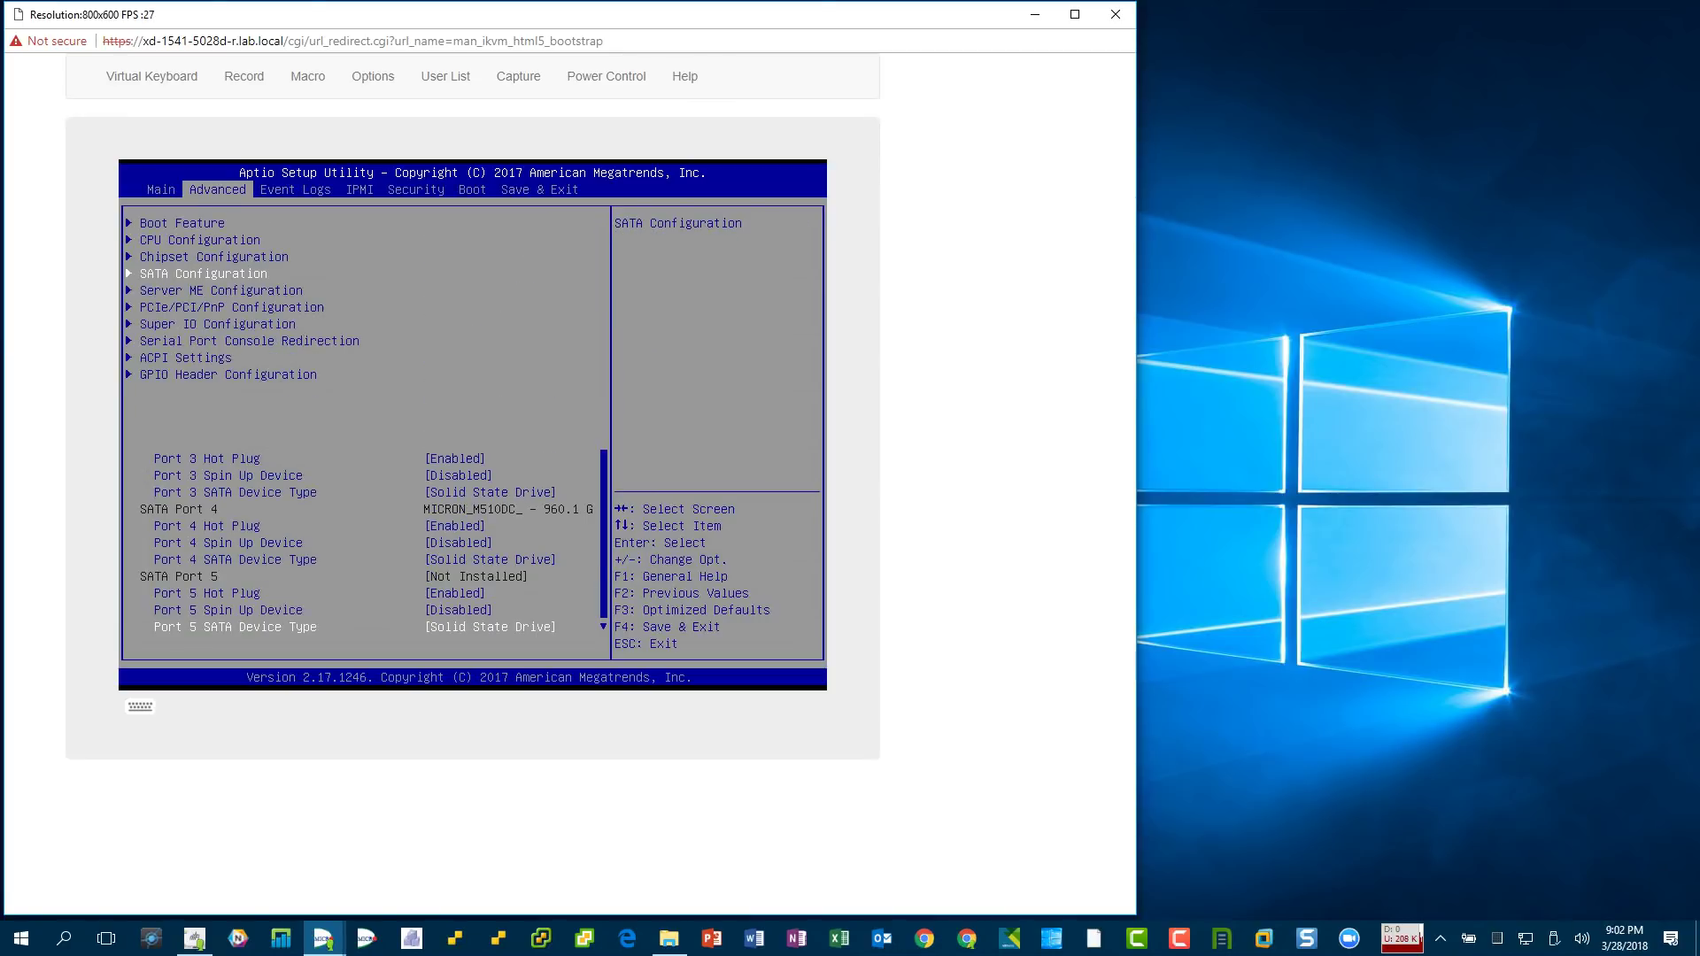
key(Down)
- Browse Server ME, PCIe/PCI/PnP, Super IO and Serial Port 1 configuration pages
key(Return)
key(Escape)
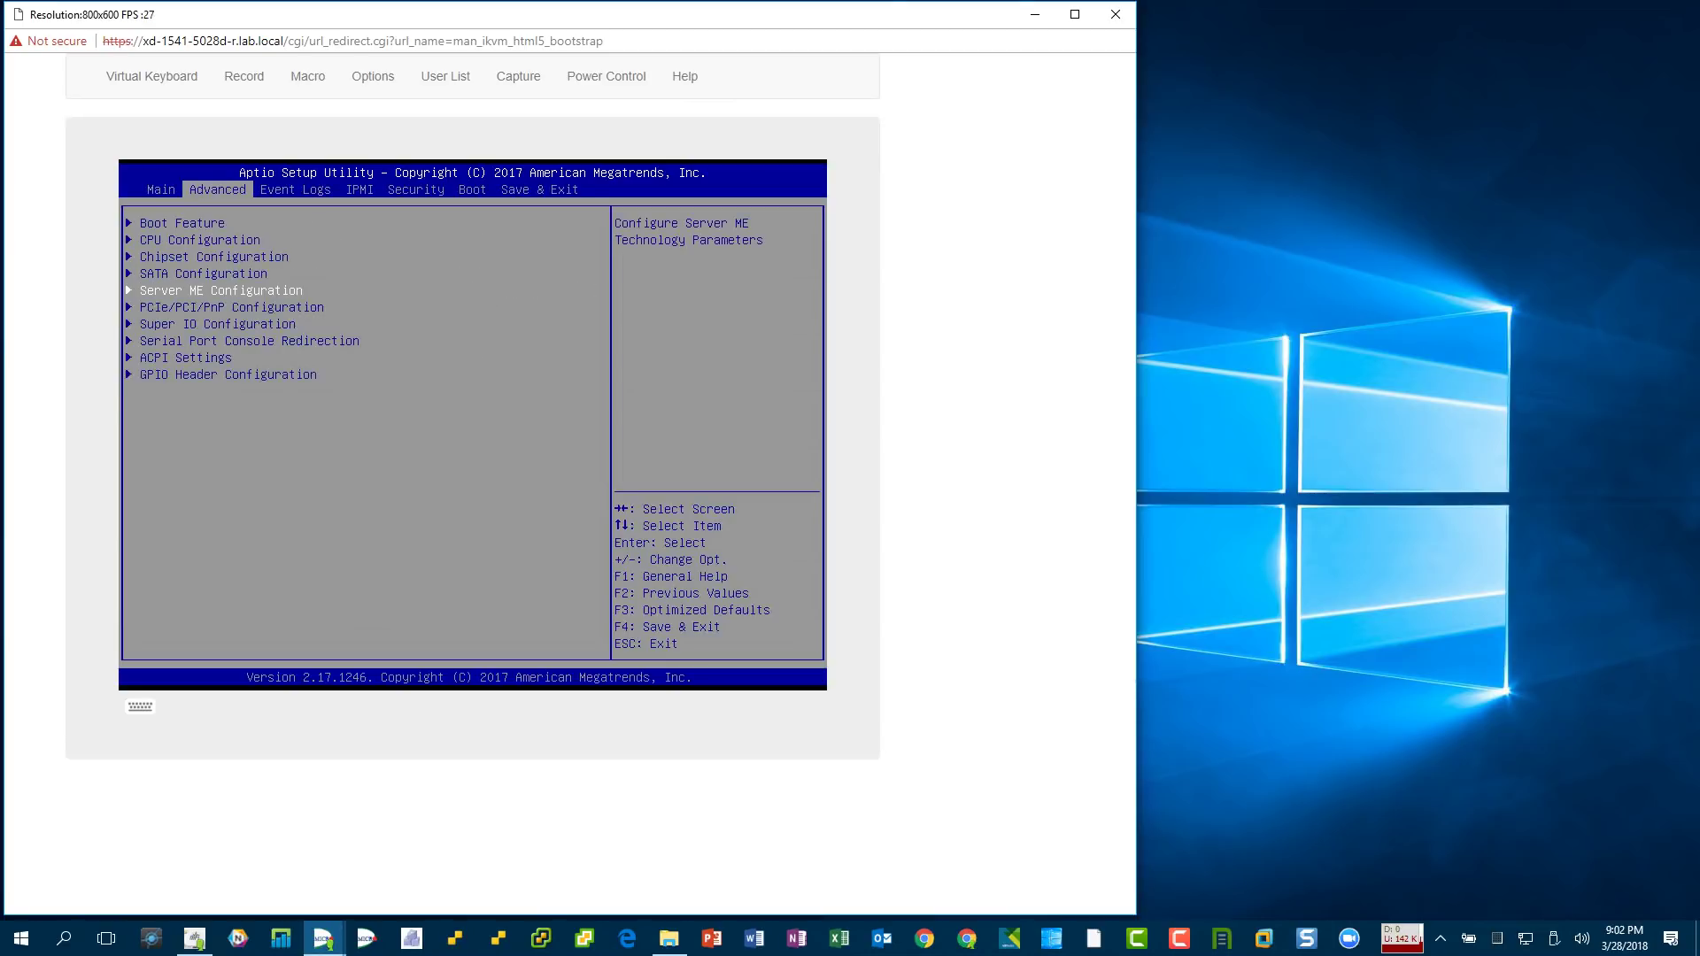
key(Down)
key(Return)
key(Up)
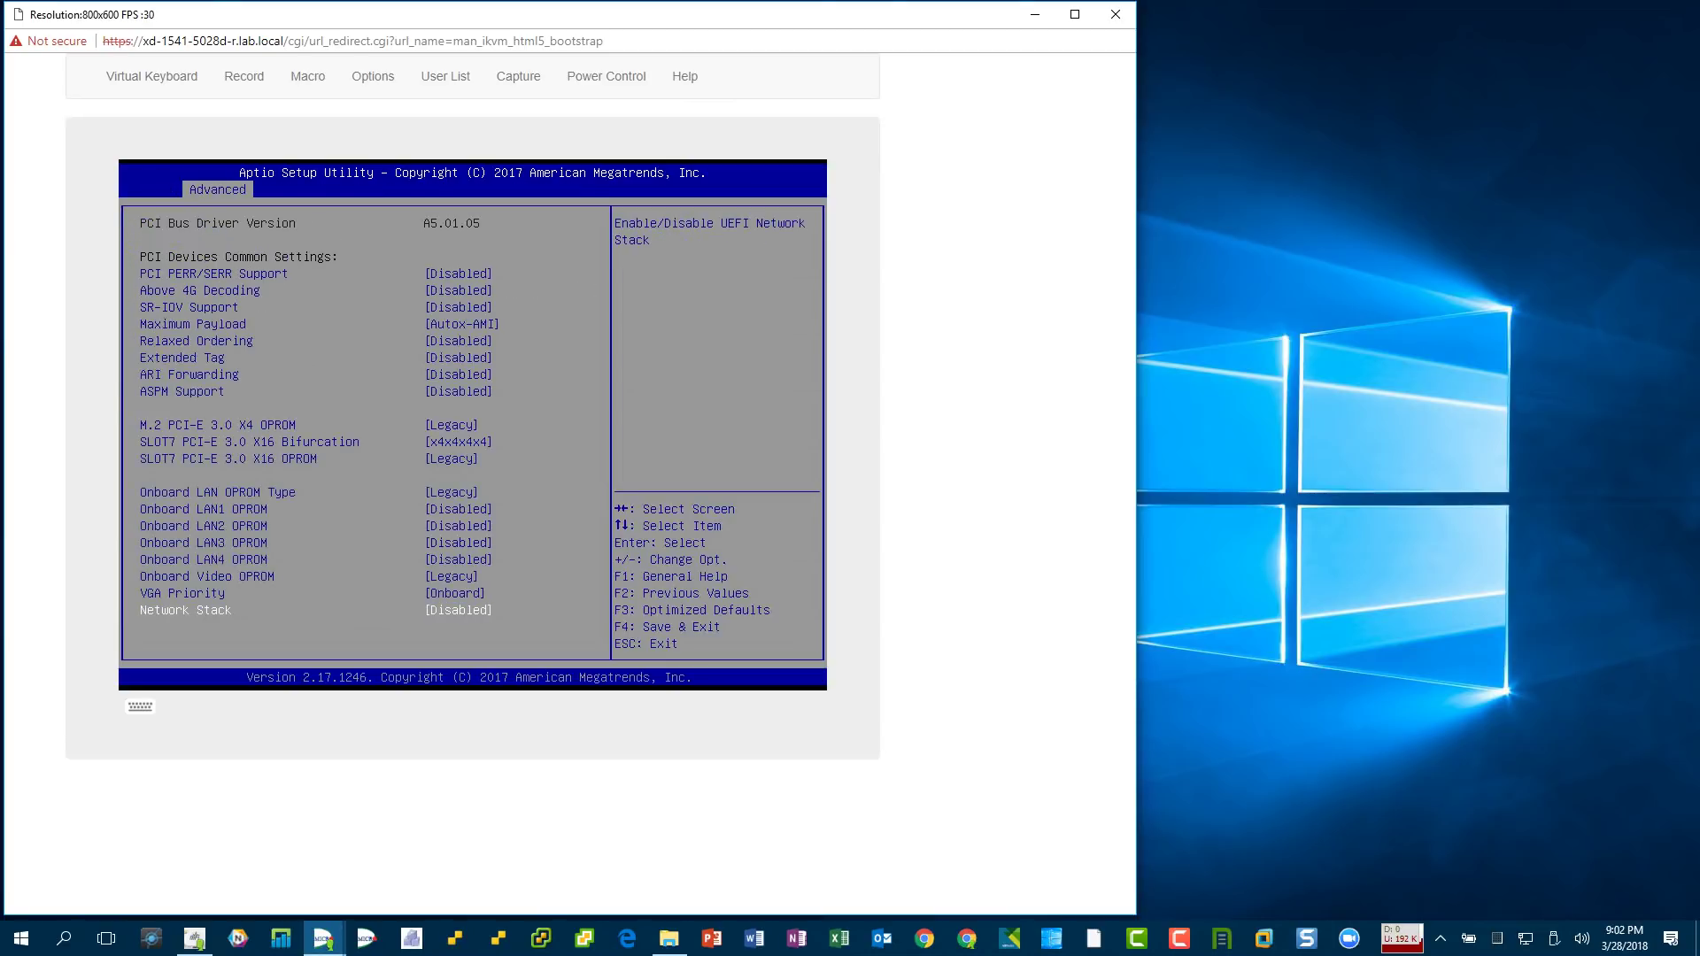
key(Escape)
key(Down)
key(Return)
key(Return)
key(Escape)
key(Escape)
key(Down)
- Review Serial Port Console Redirection SOL and EMS settings, then ACPI and GPIO Header Configuration
key(Return)
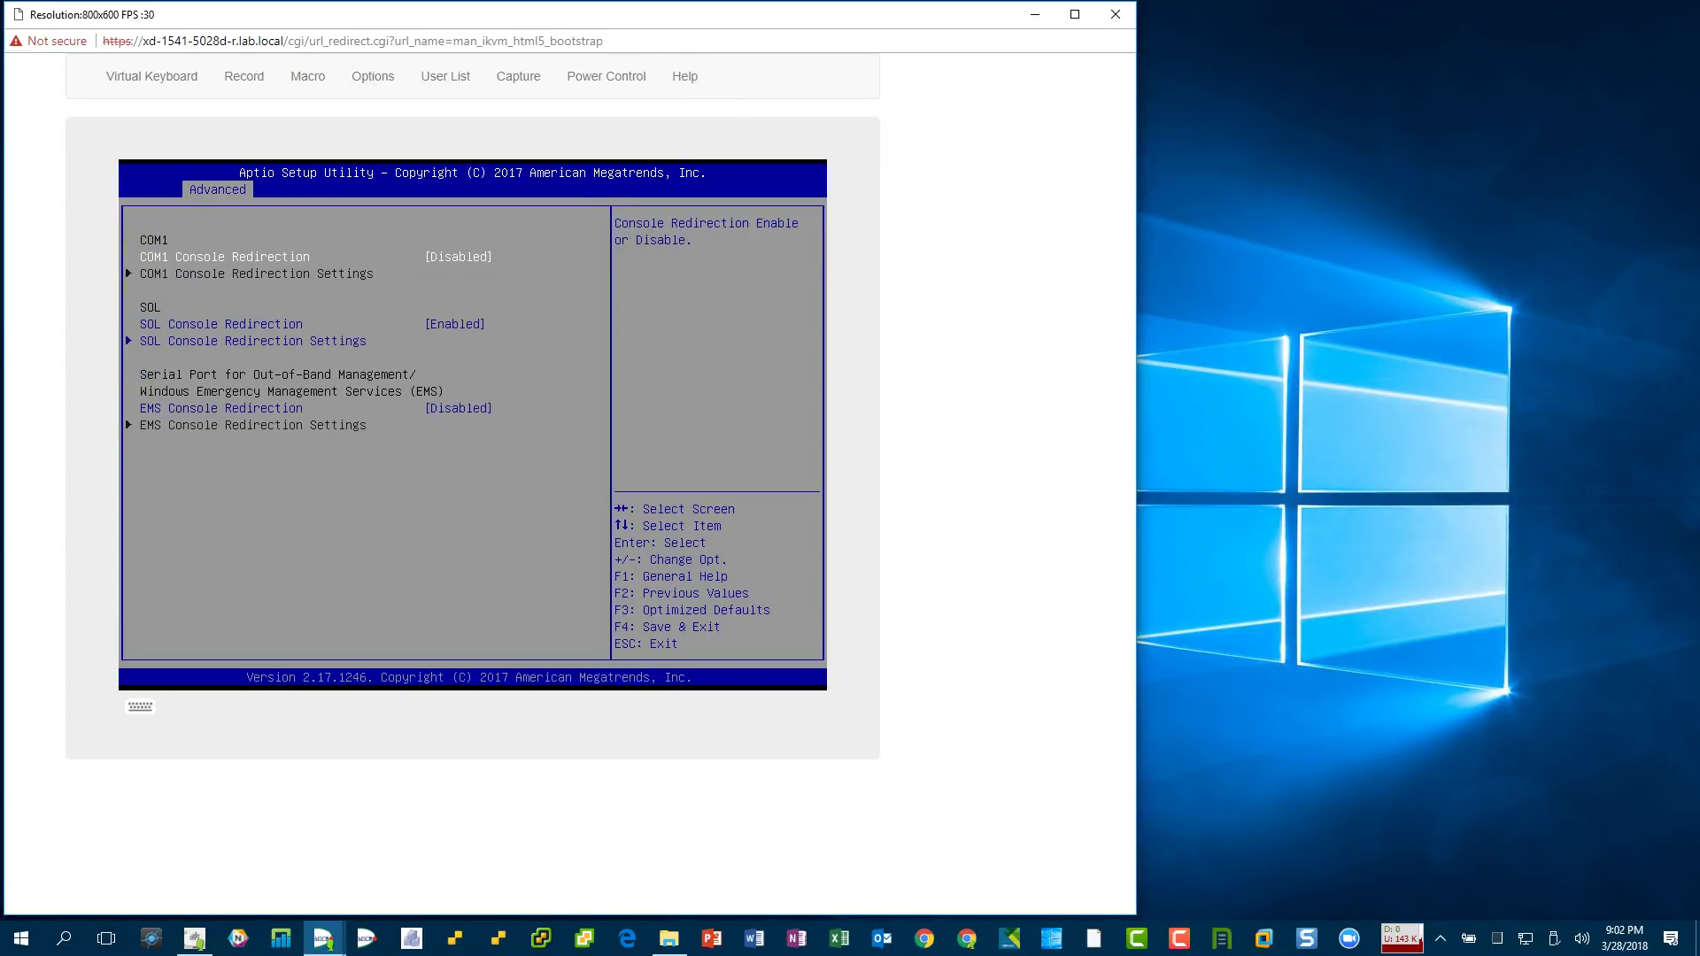
key(Down)
key(Down)
key(Down)
key(Return)
key(Escape)
key(Escape)
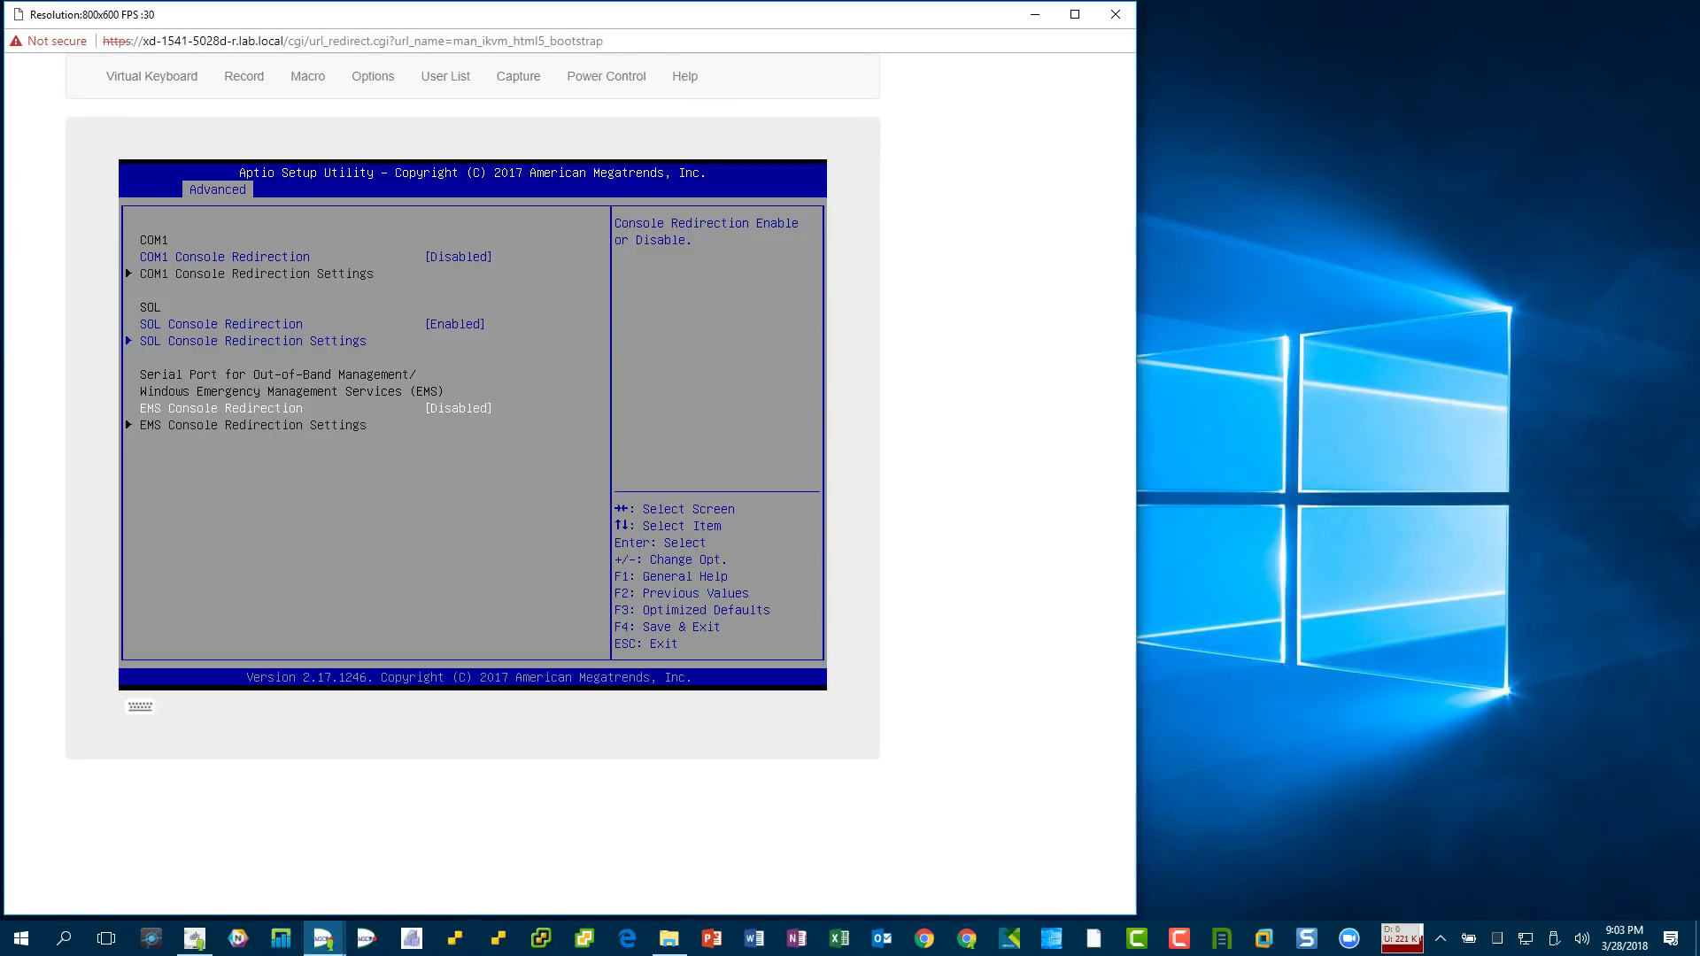
key(Return)
key(Down)
key(Down)
key(Down)
key(Up)
key(Up)
key(Down)
key(Return)
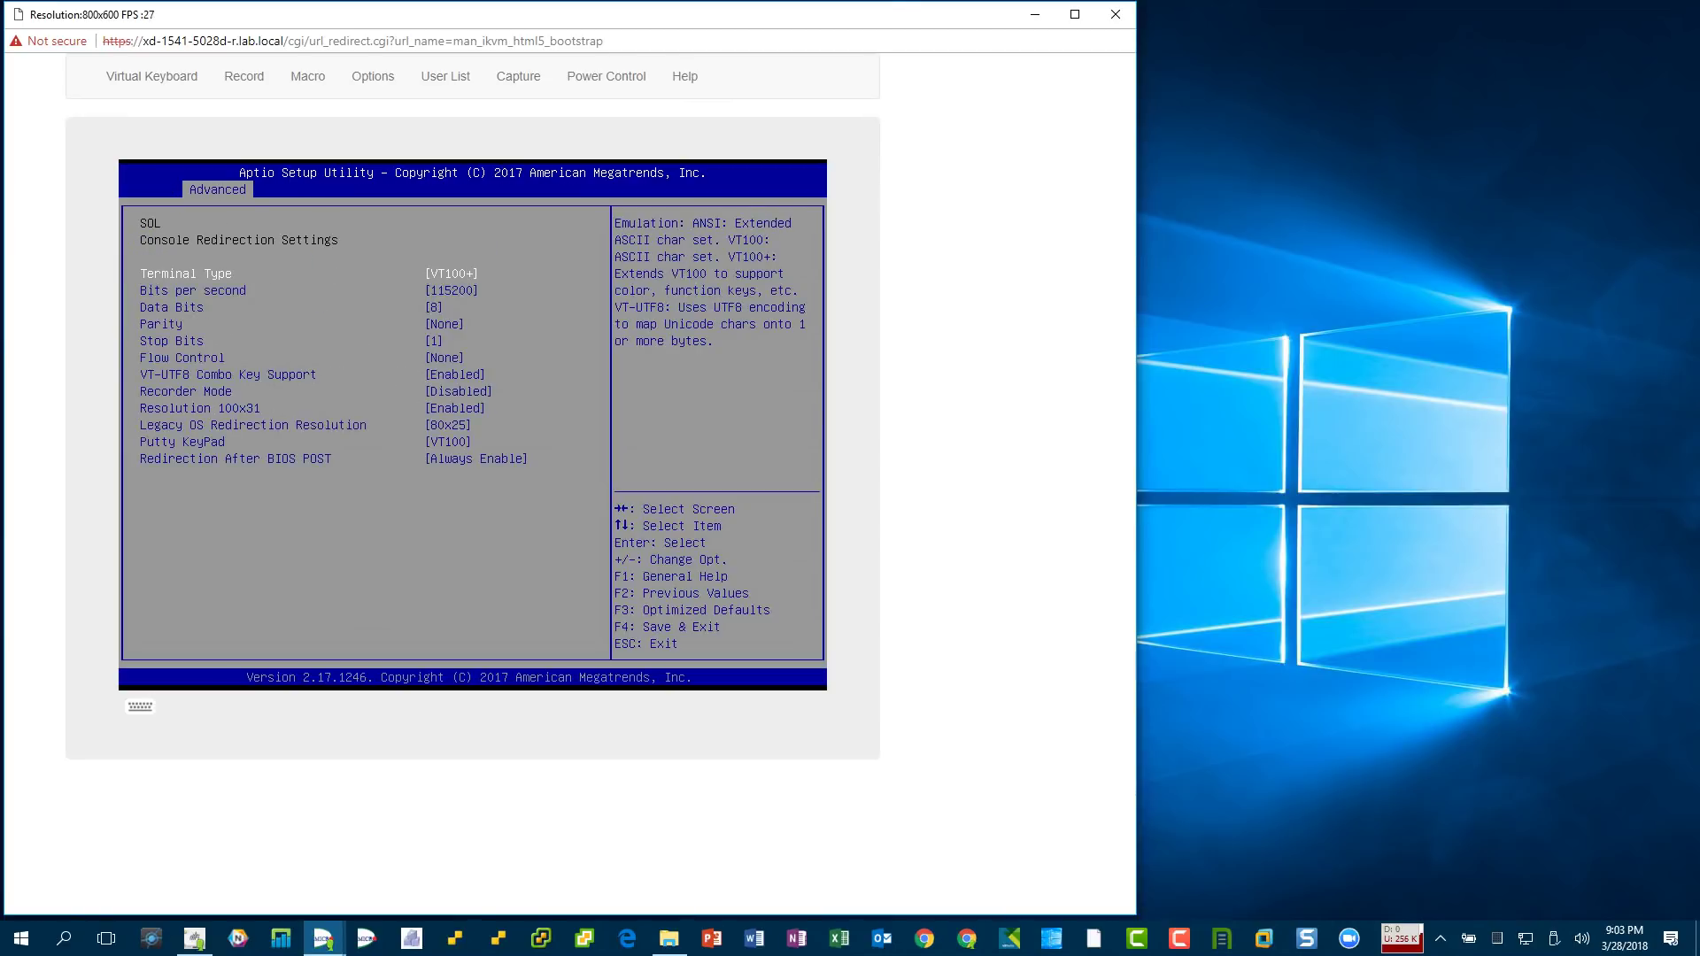
key(Escape)
key(Escape)
key(Down)
key(Return)
key(Escape)
key(Down)
key(Return)
- View the SMBIOS event log settings and log, then the IPMI System Event Log and BMC Network Configuration
key(Escape)
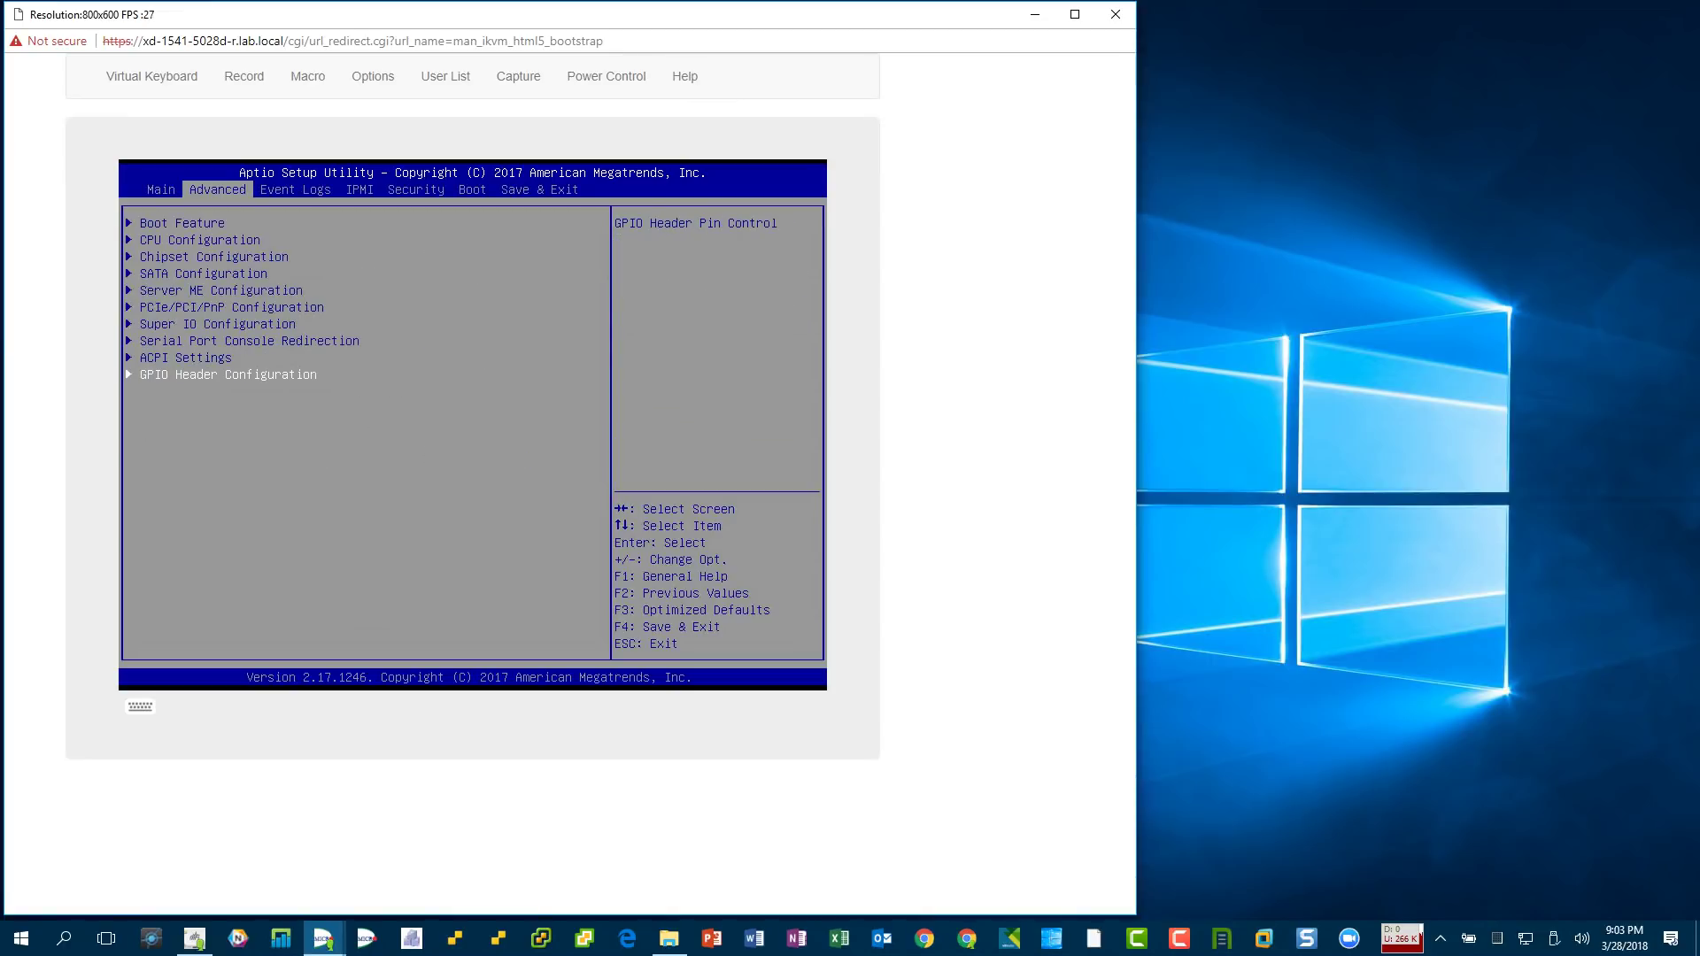
key(Right)
key(Return)
key(Escape)
key(Down)
key(Return)
key(Escape)
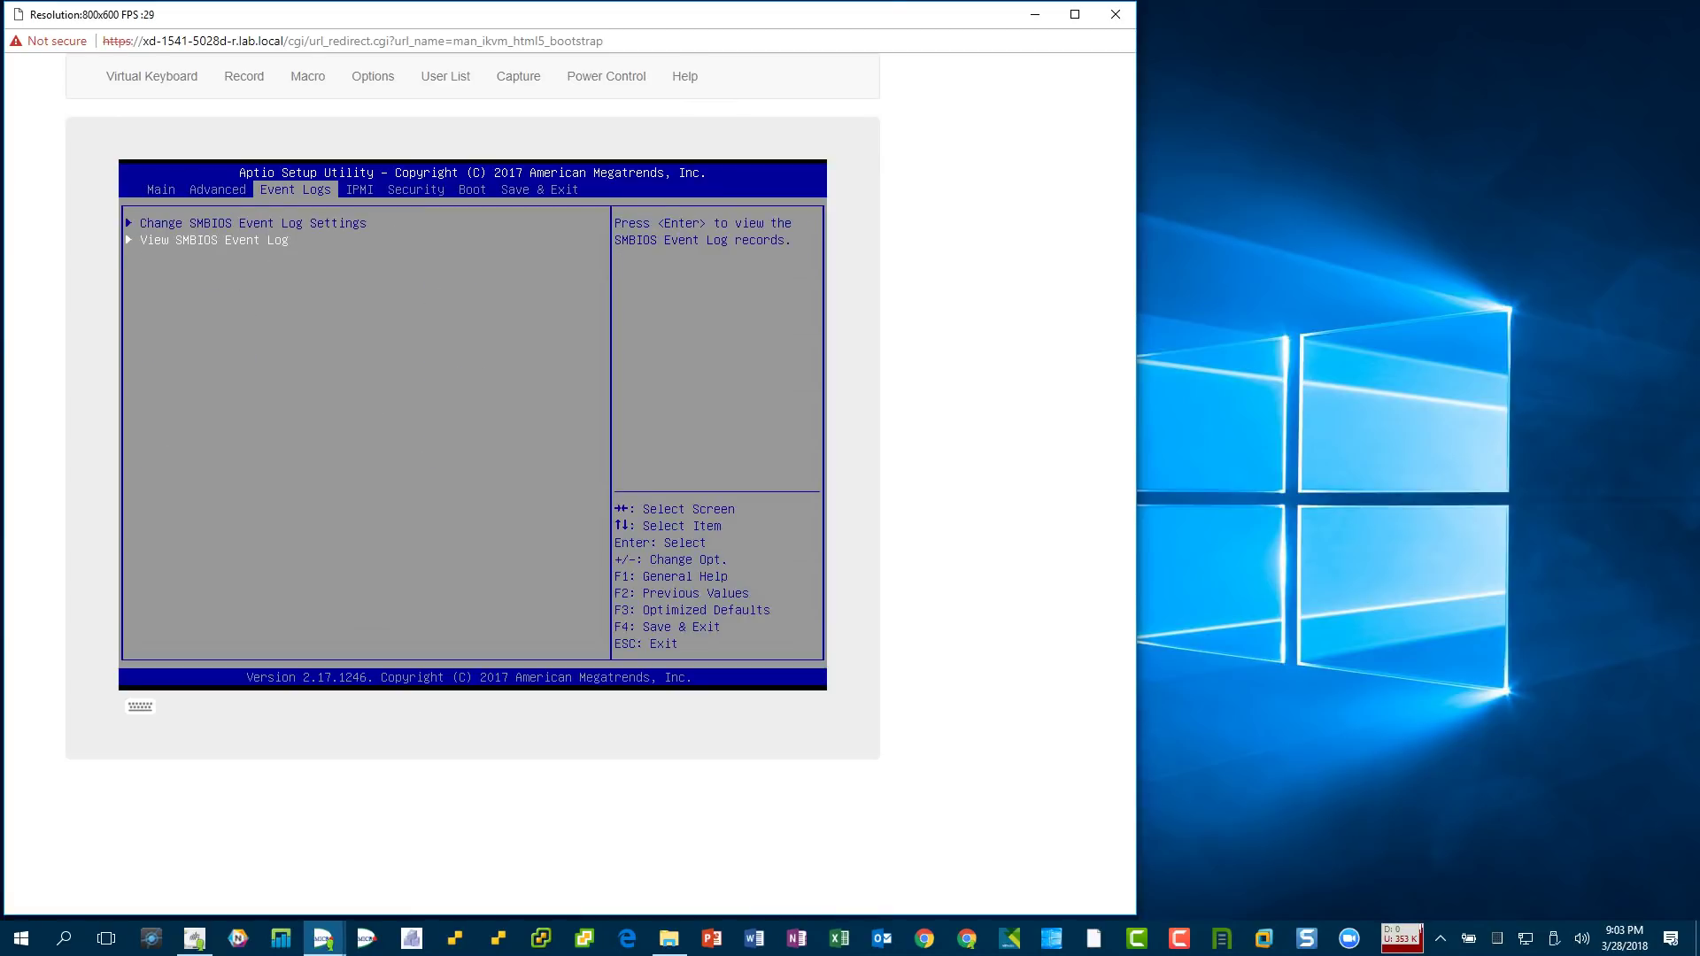
key(Right)
key(Return)
key(Escape)
key(Down)
key(Return)
key(Escape)
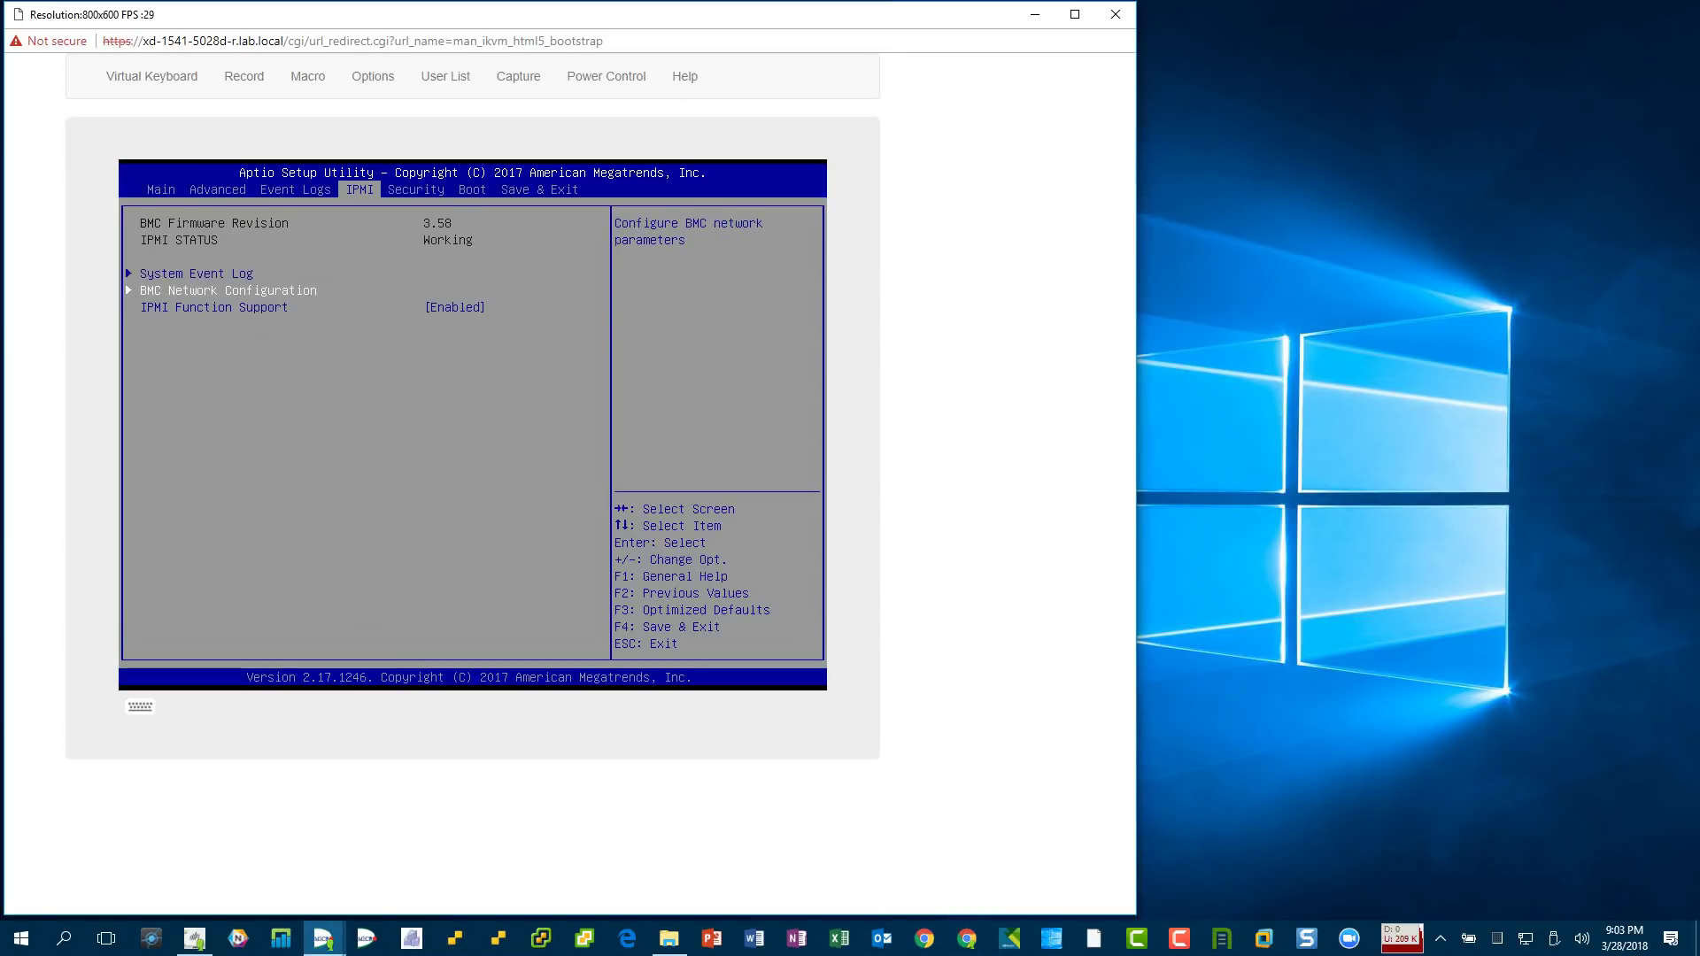
- On the Security page, inspect the Secure Boot Menu and its Key Management
key(Right)
key(Down)
key(Down)
key(Down)
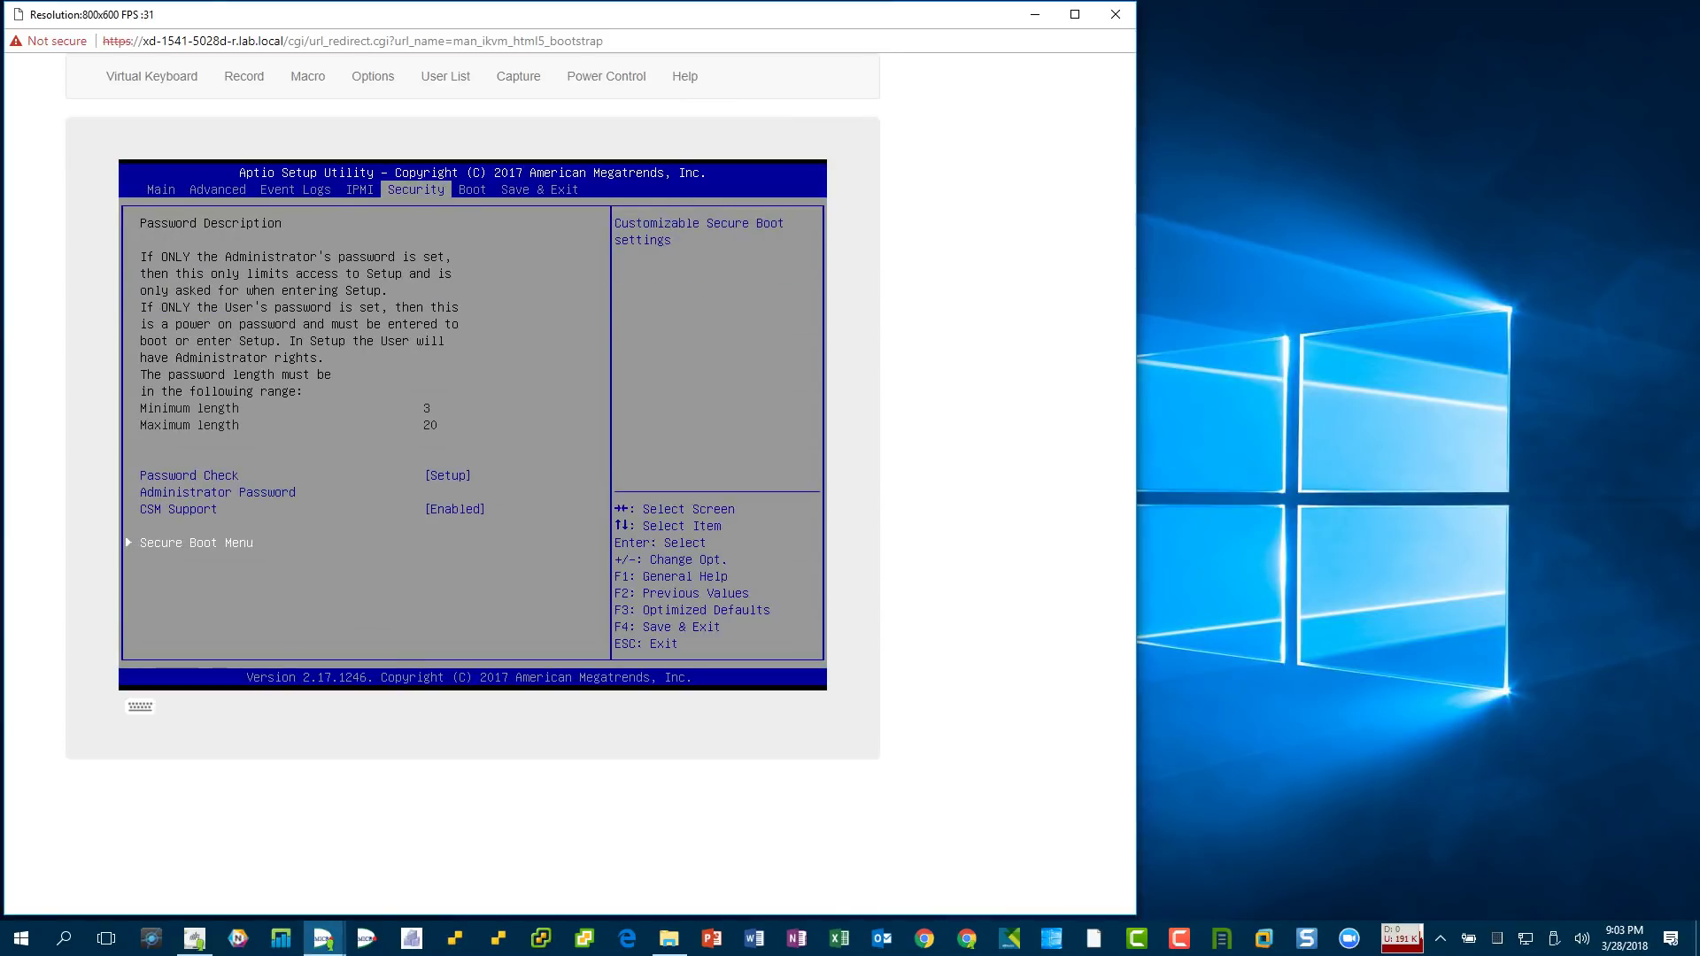
key(Return)
key(Down)
key(Down)
key(Return)
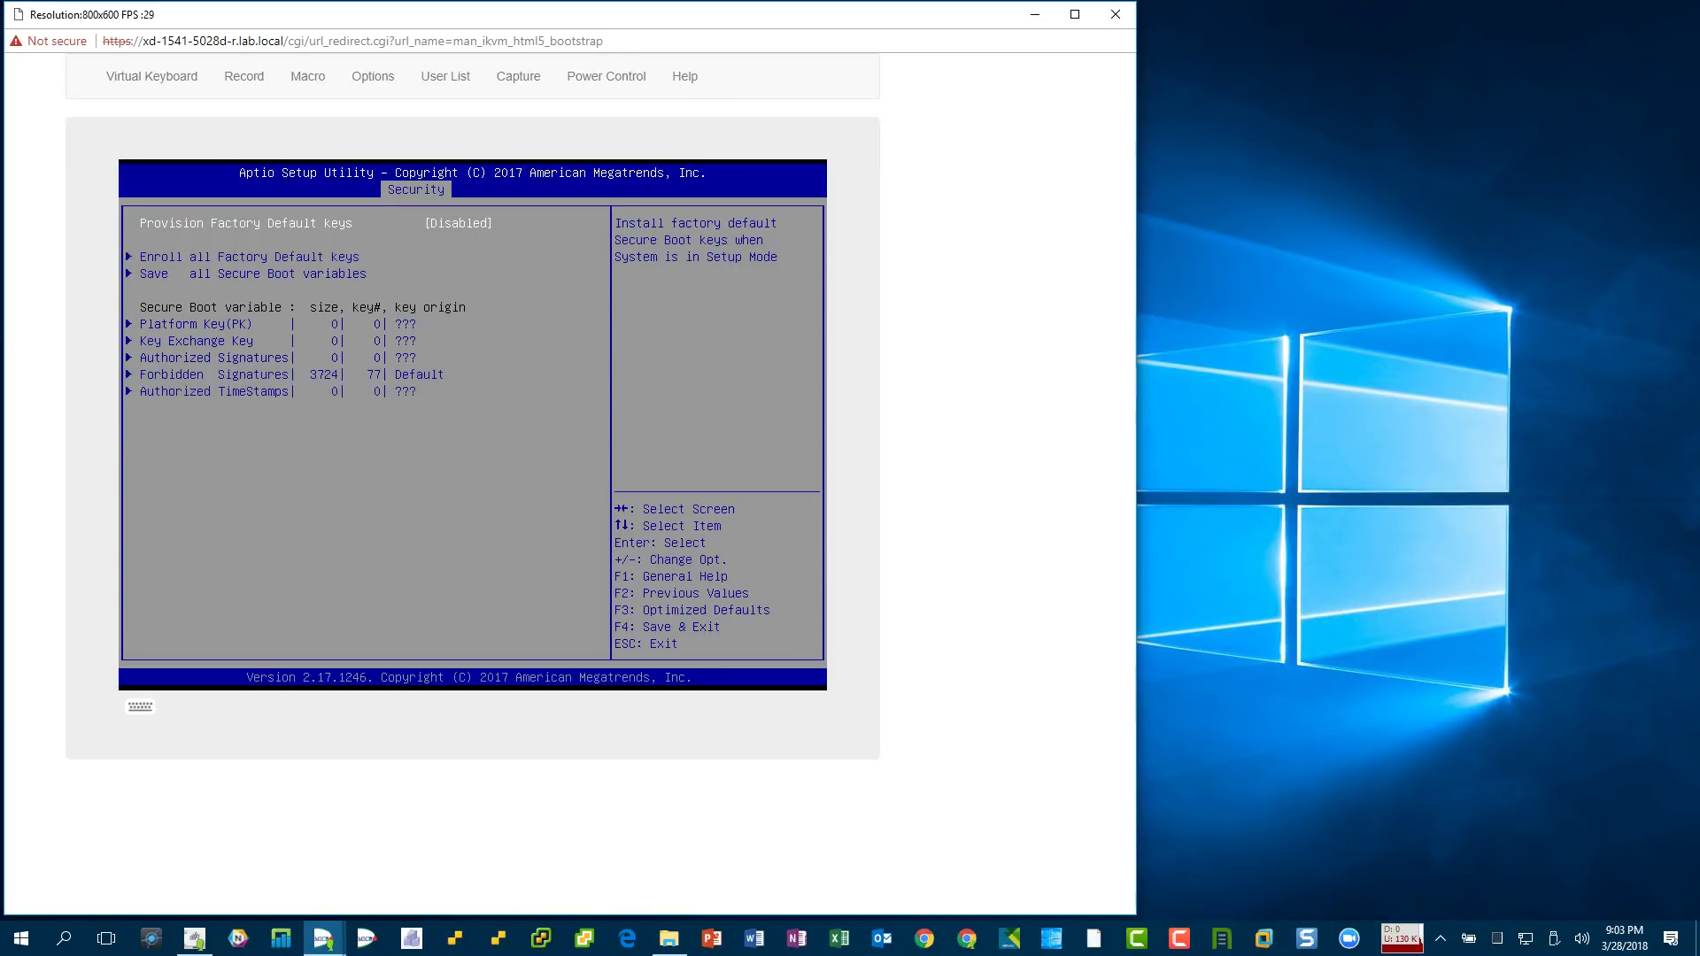
key(Escape)
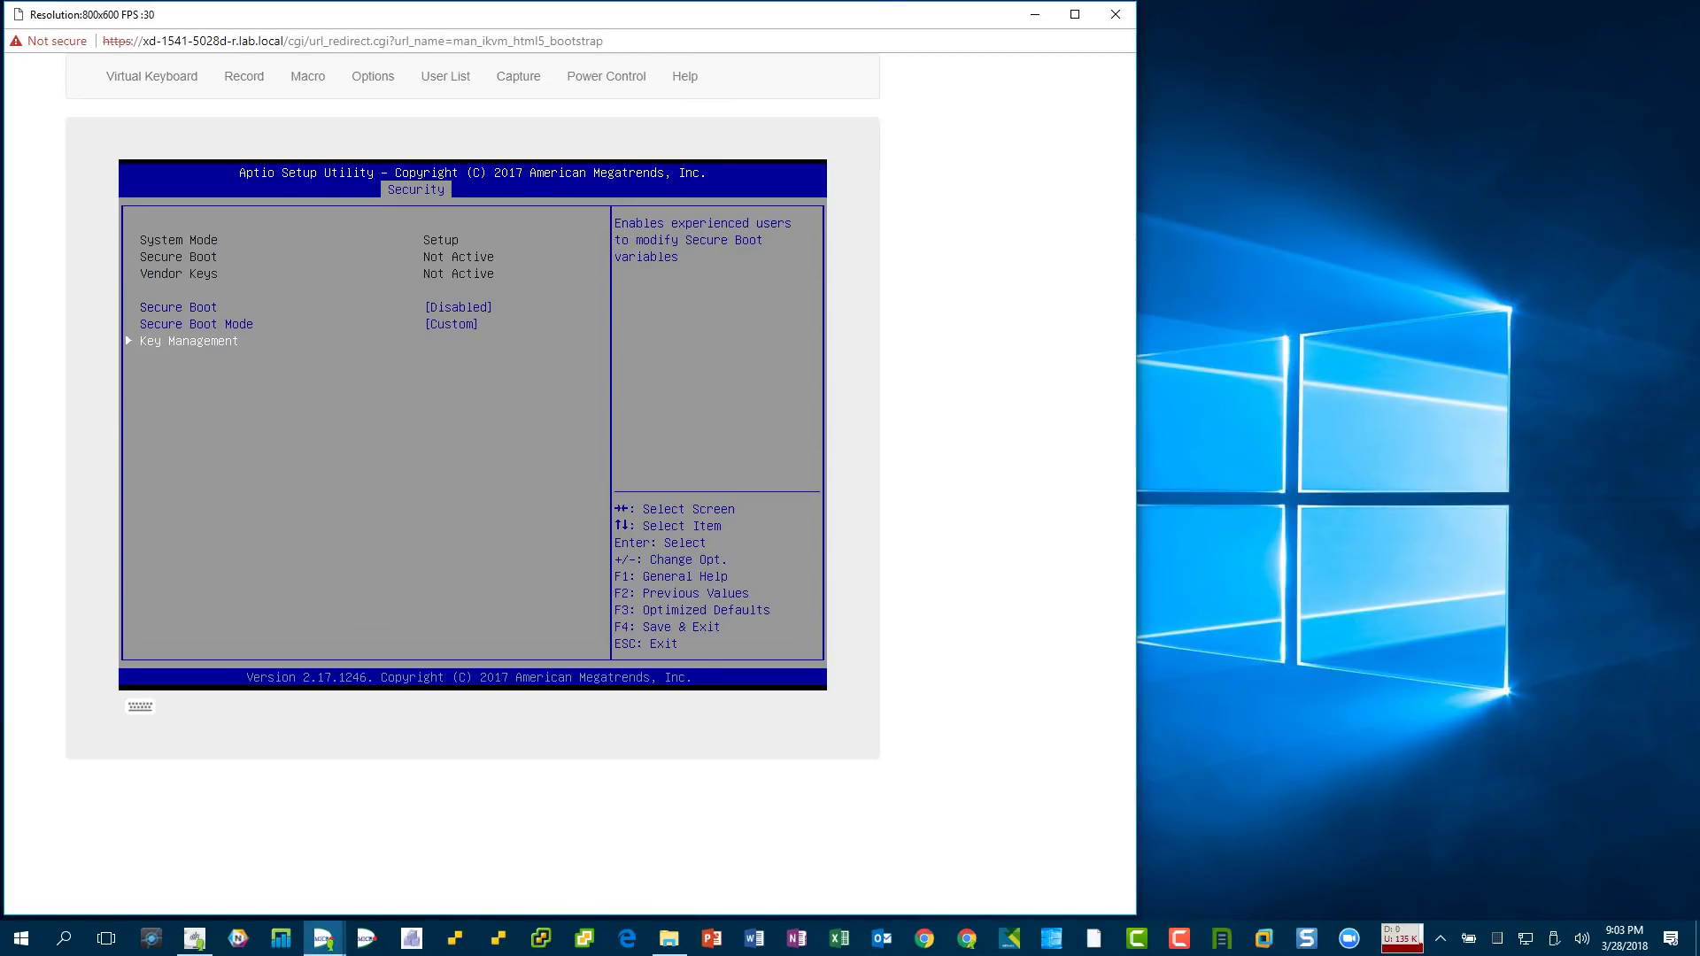
key(Escape)
- Review Boot page options and boot priorities, then move to Save & Exit
key(Right)
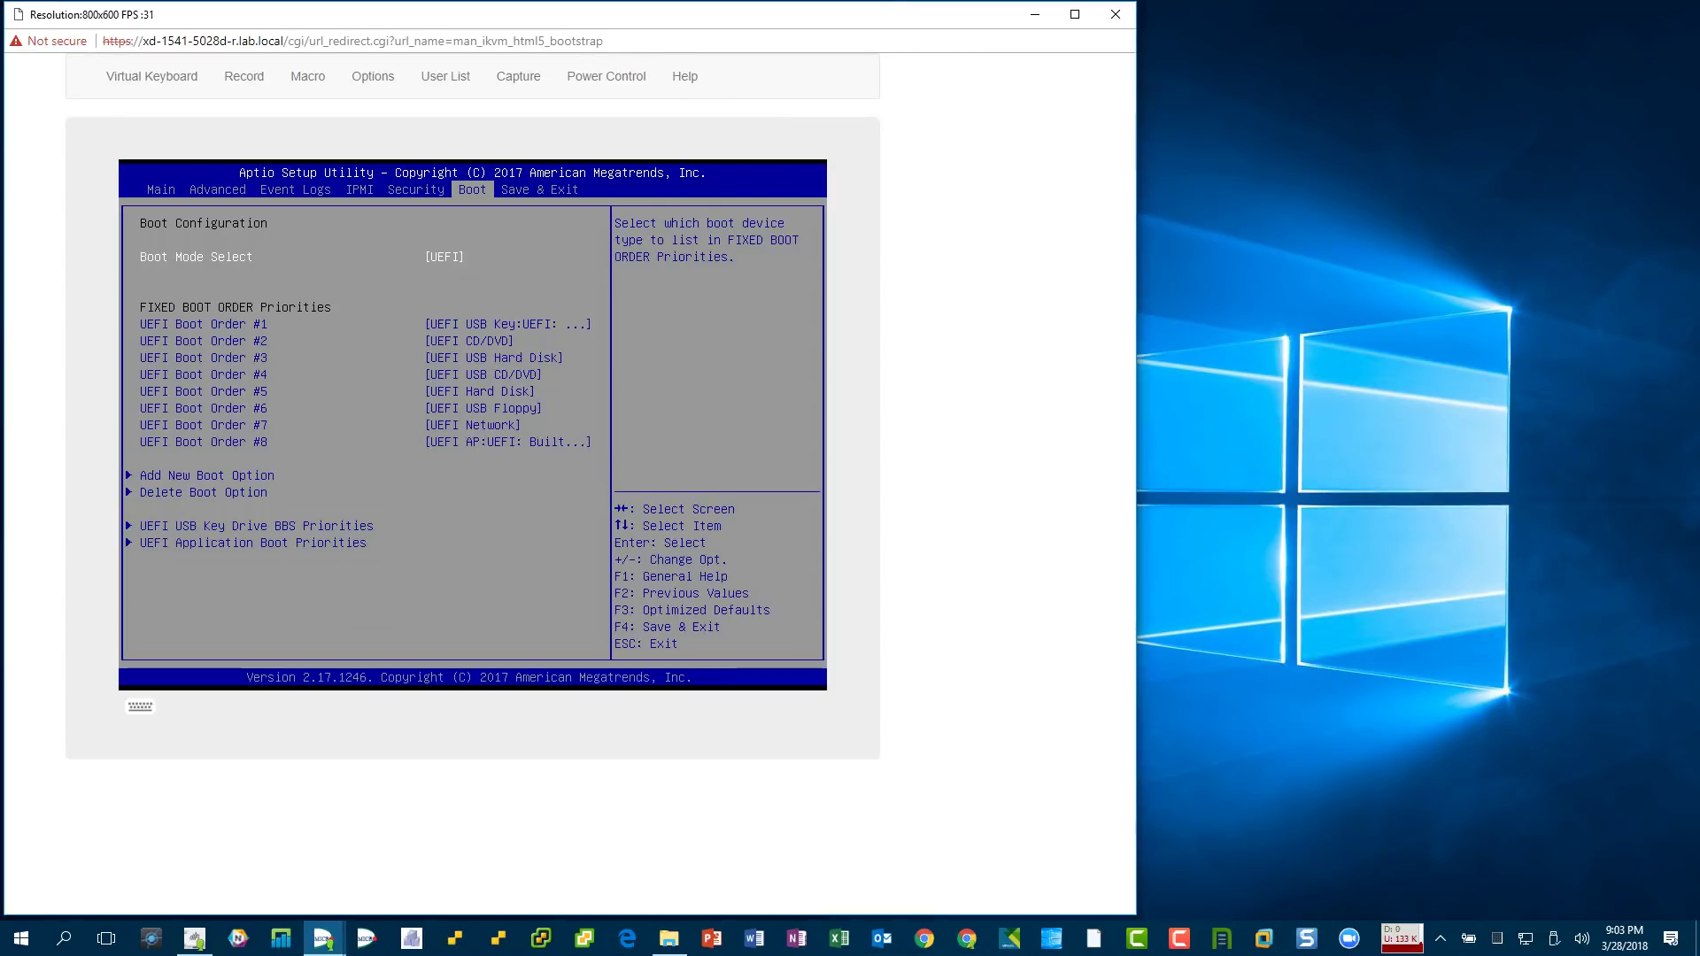
key(Up)
key(Up)
key(Up)
key(Up)
key(Return)
key(Escape)
key(Down)
key(Down)
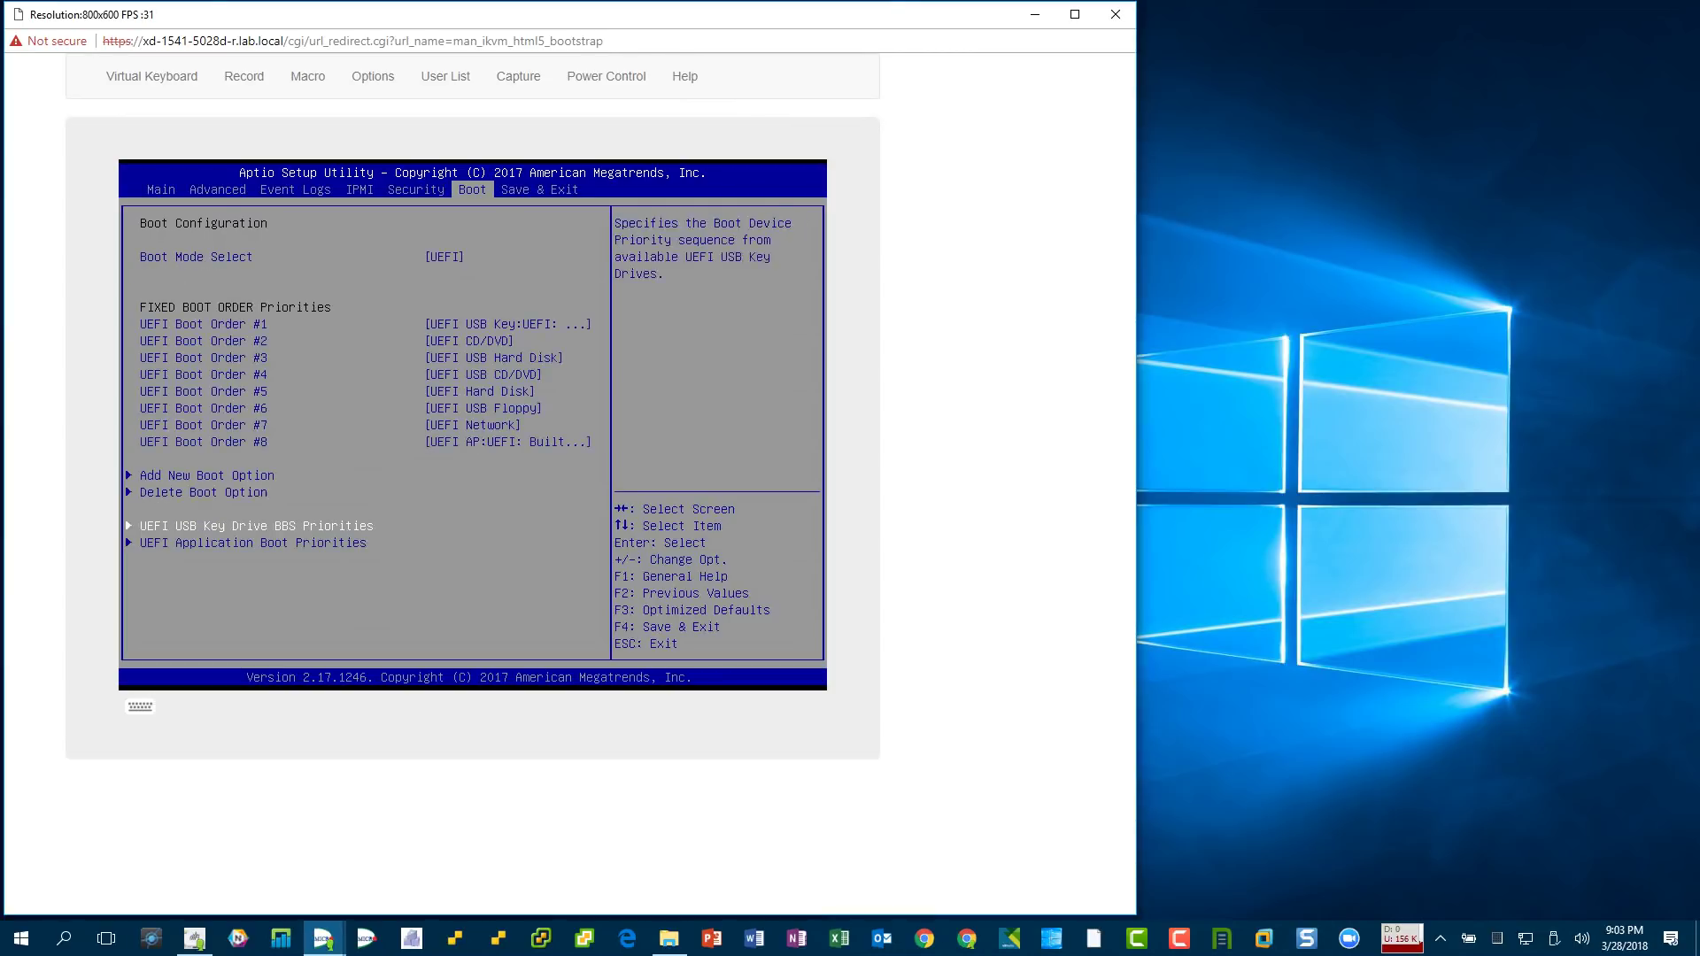
key(Return)
key(Escape)
key(Down)
key(Return)
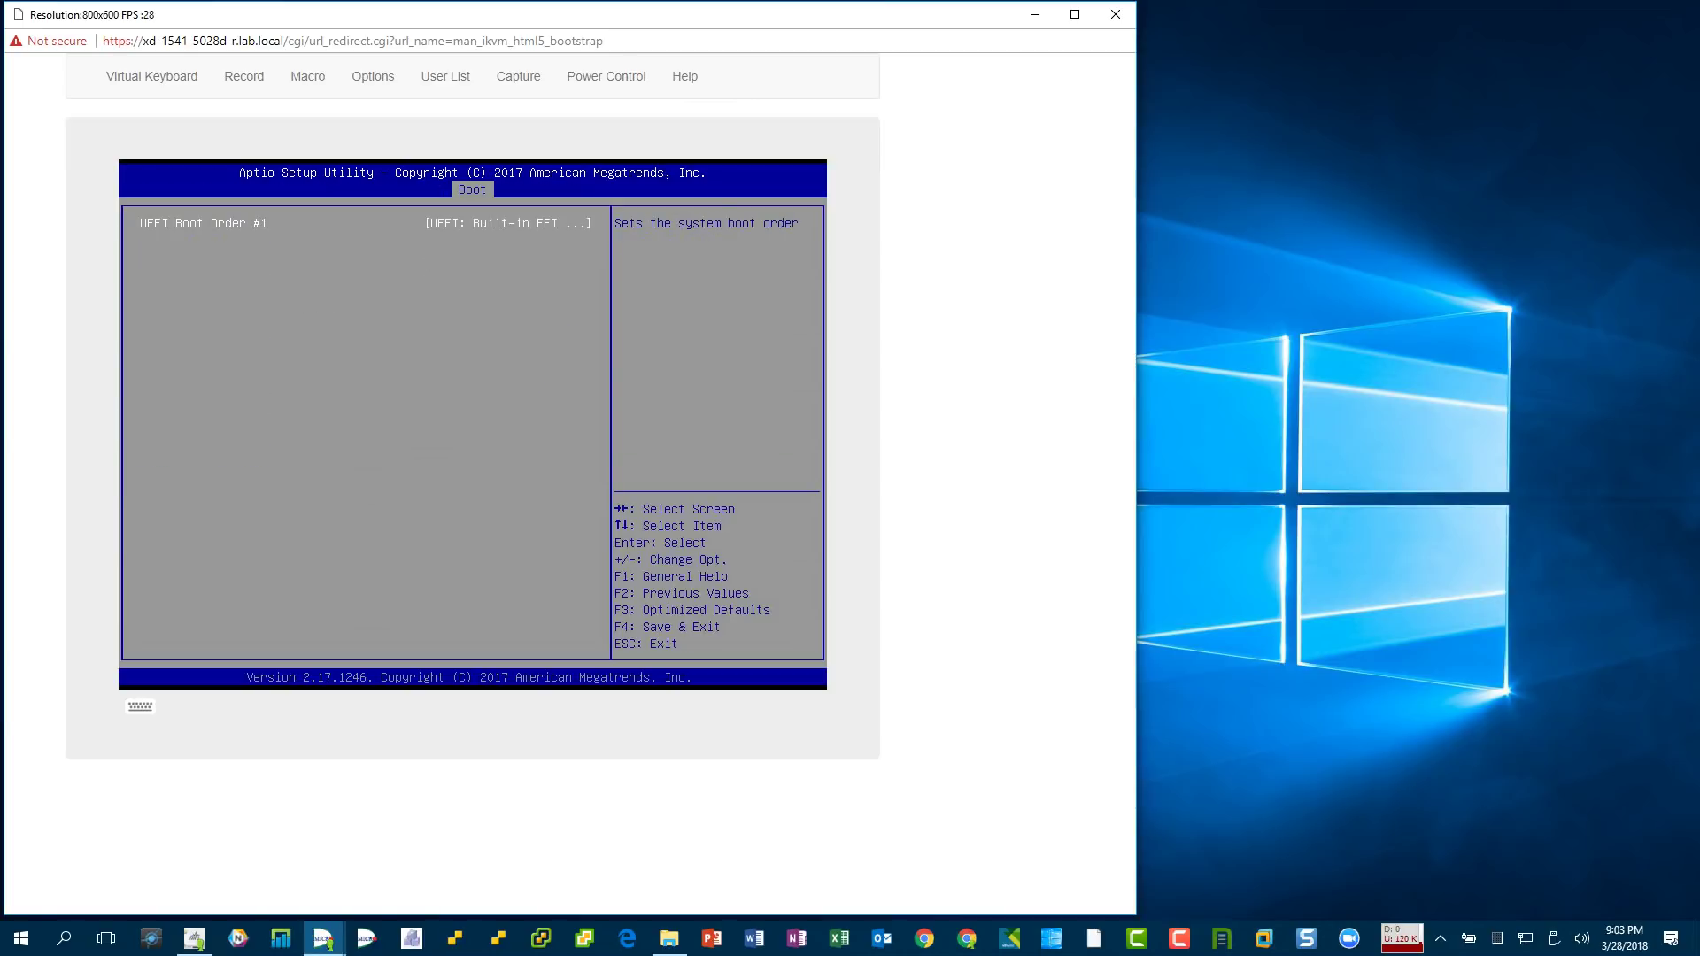
key(Escape)
key(Up)
key(Up)
key(Return)
key(Escape)
key(Right)
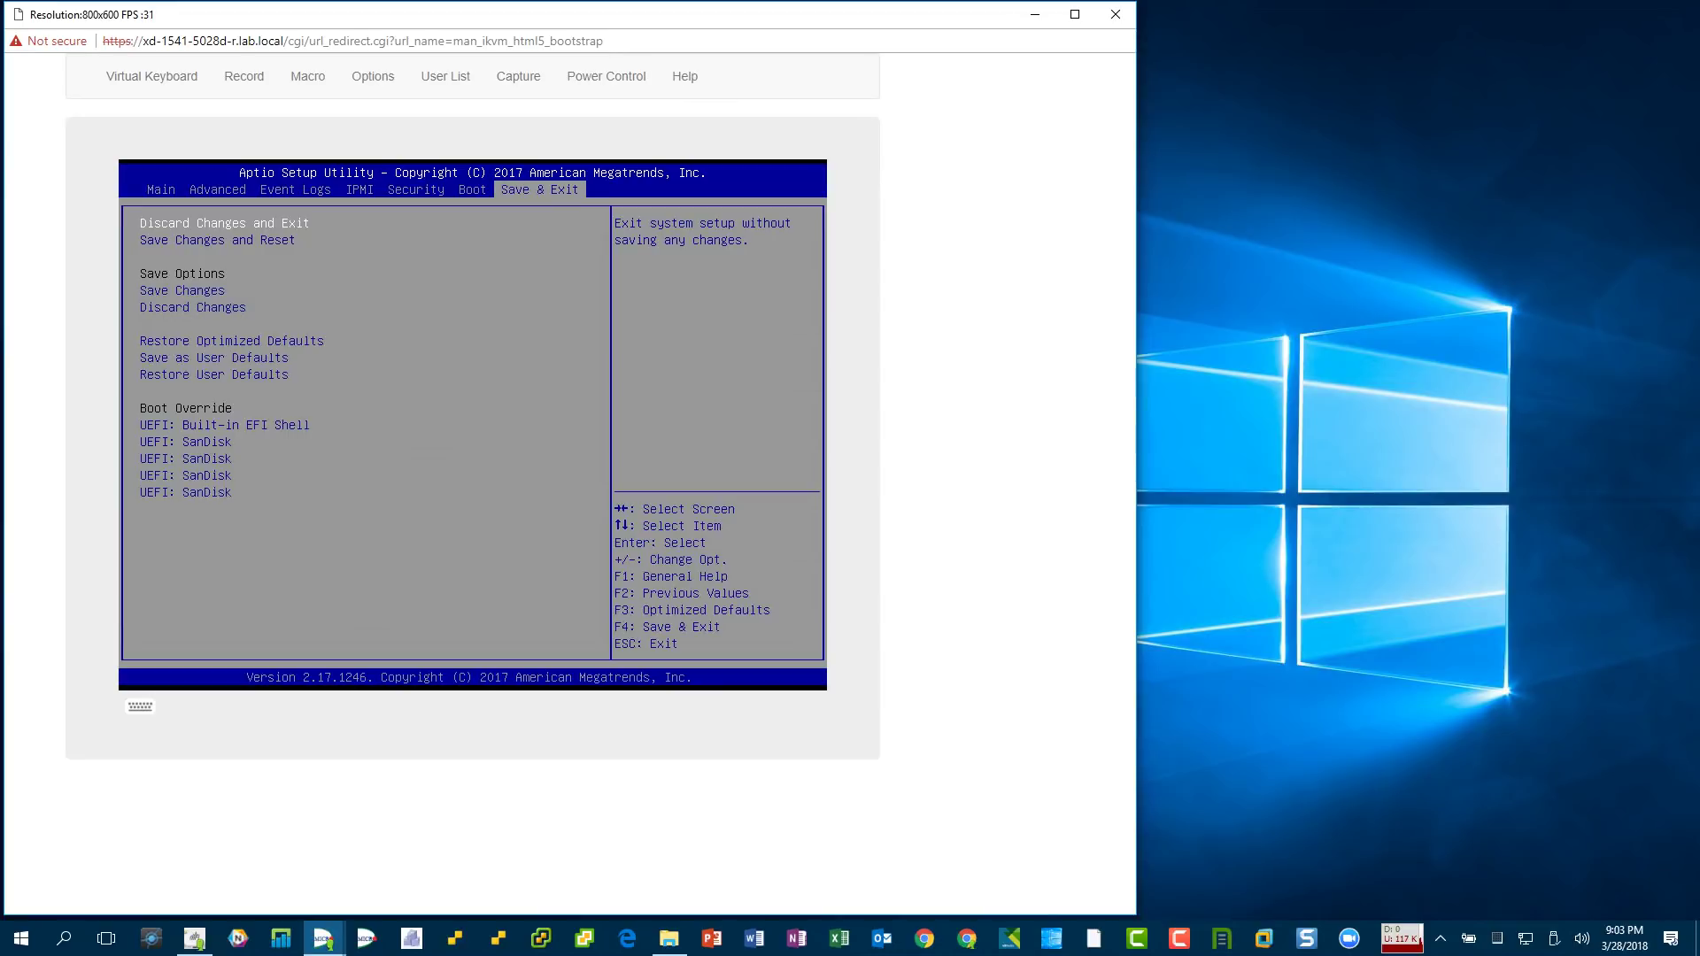
- Discard changes and exit BIOS setup, change the server's power state via Power Control, then close iKVM
key(Return)
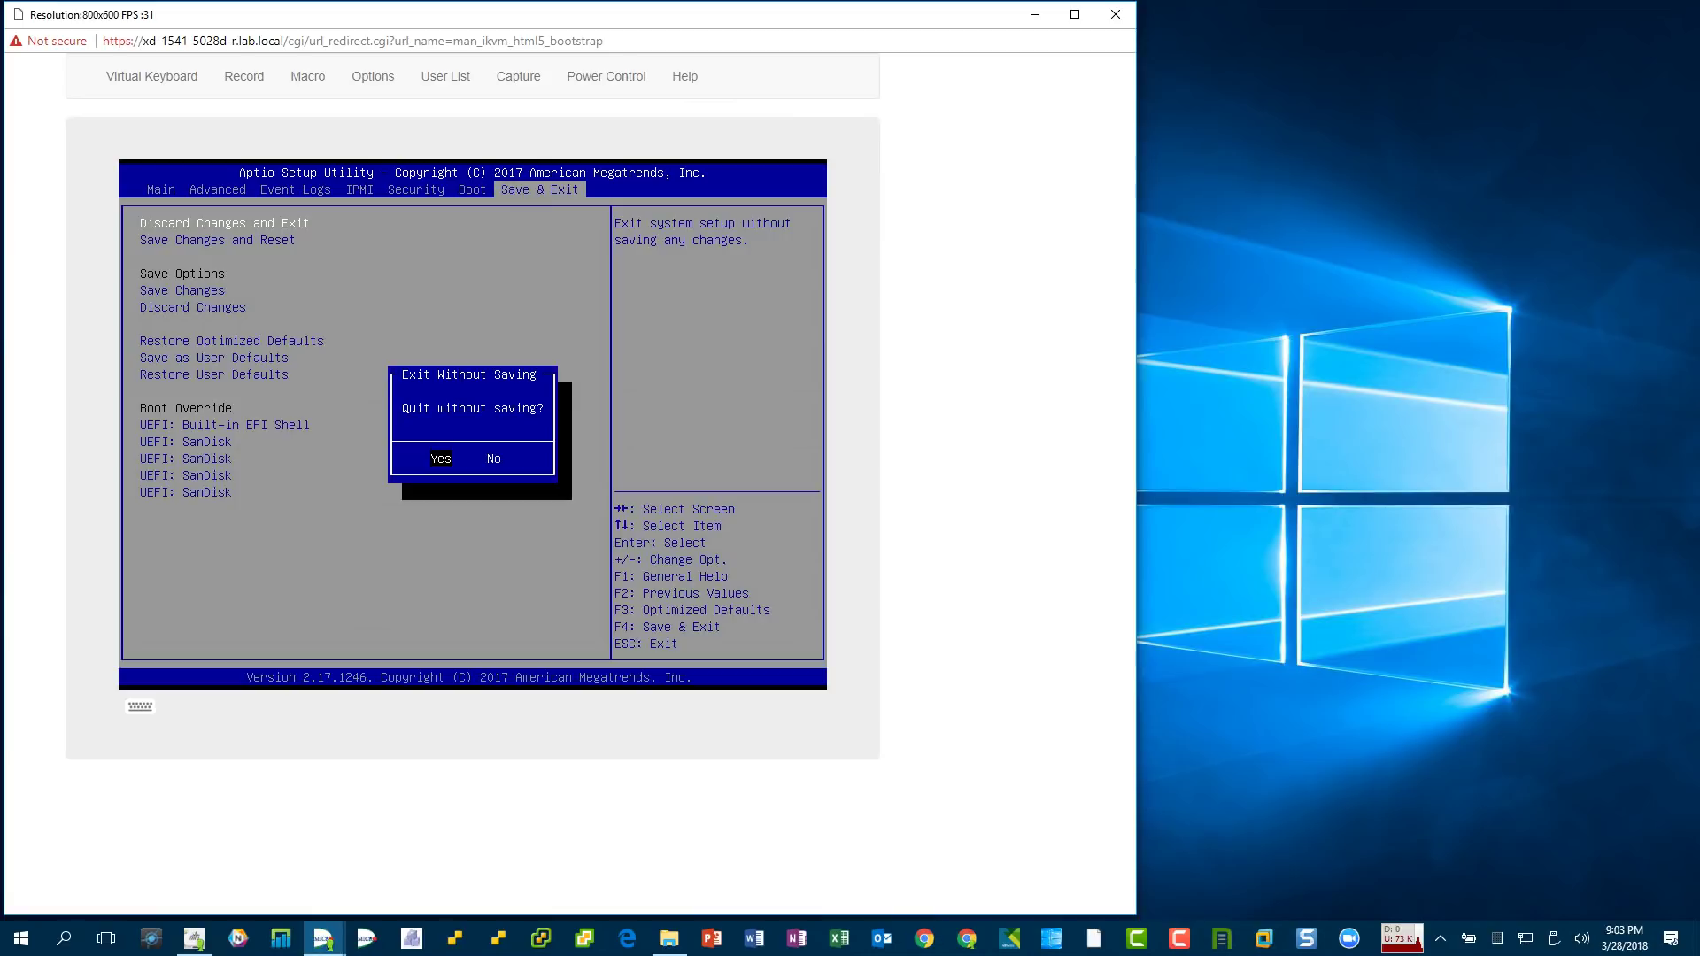
key(Return)
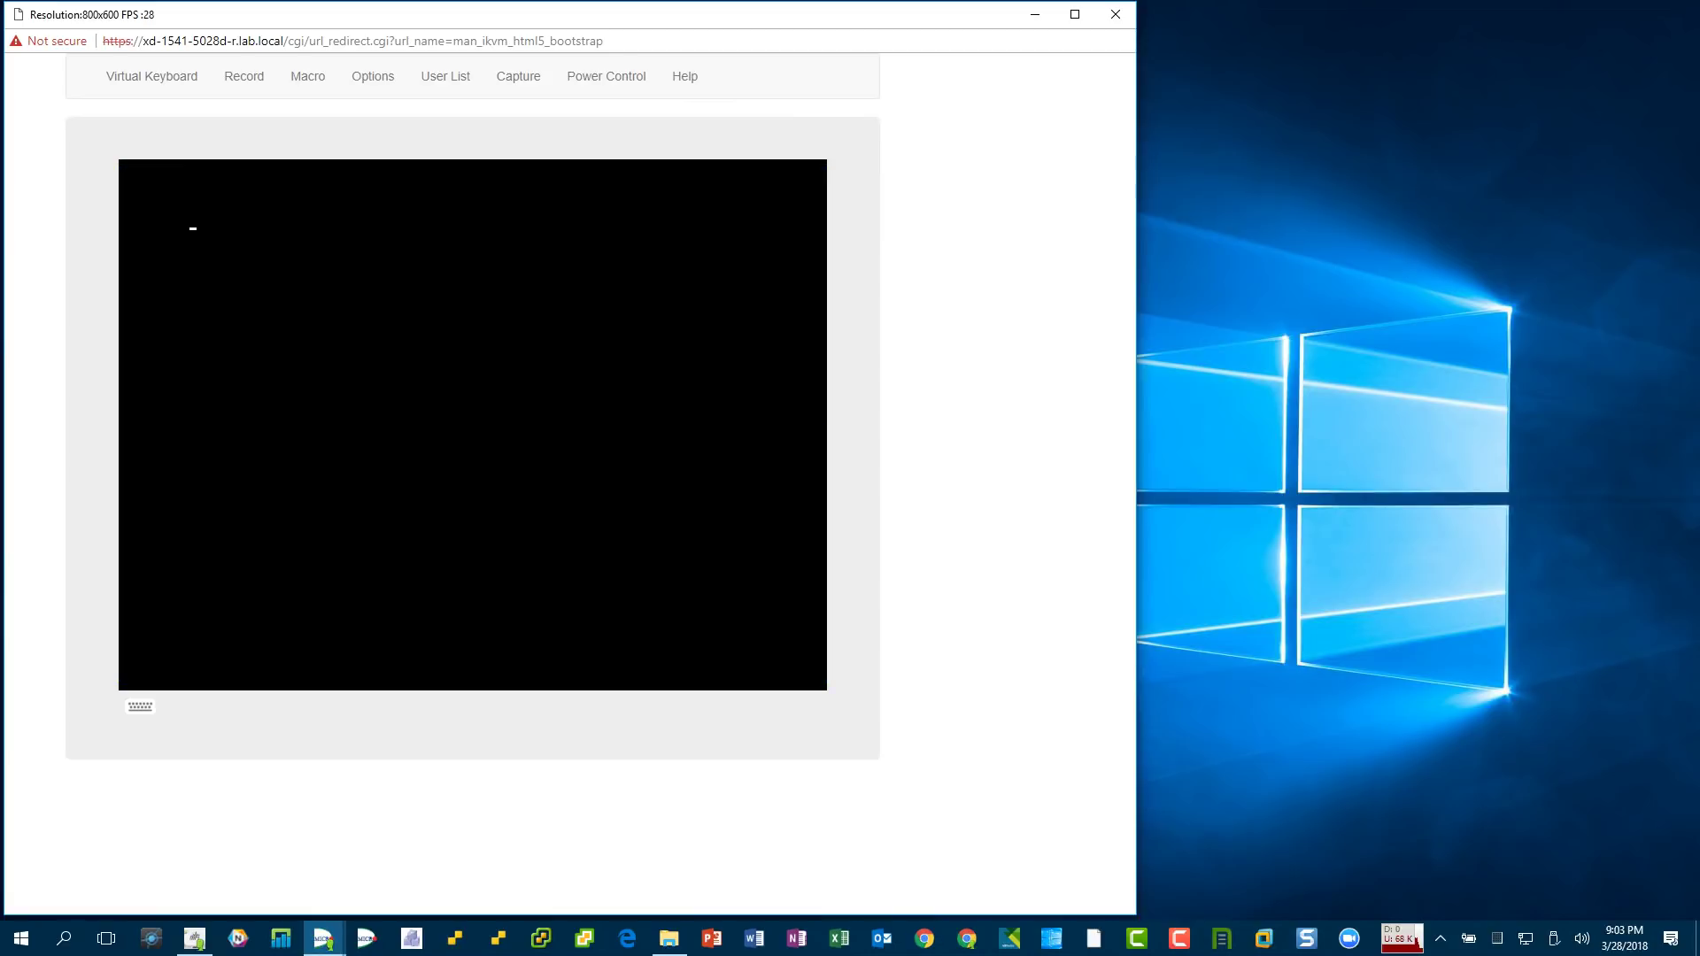
click(607, 76)
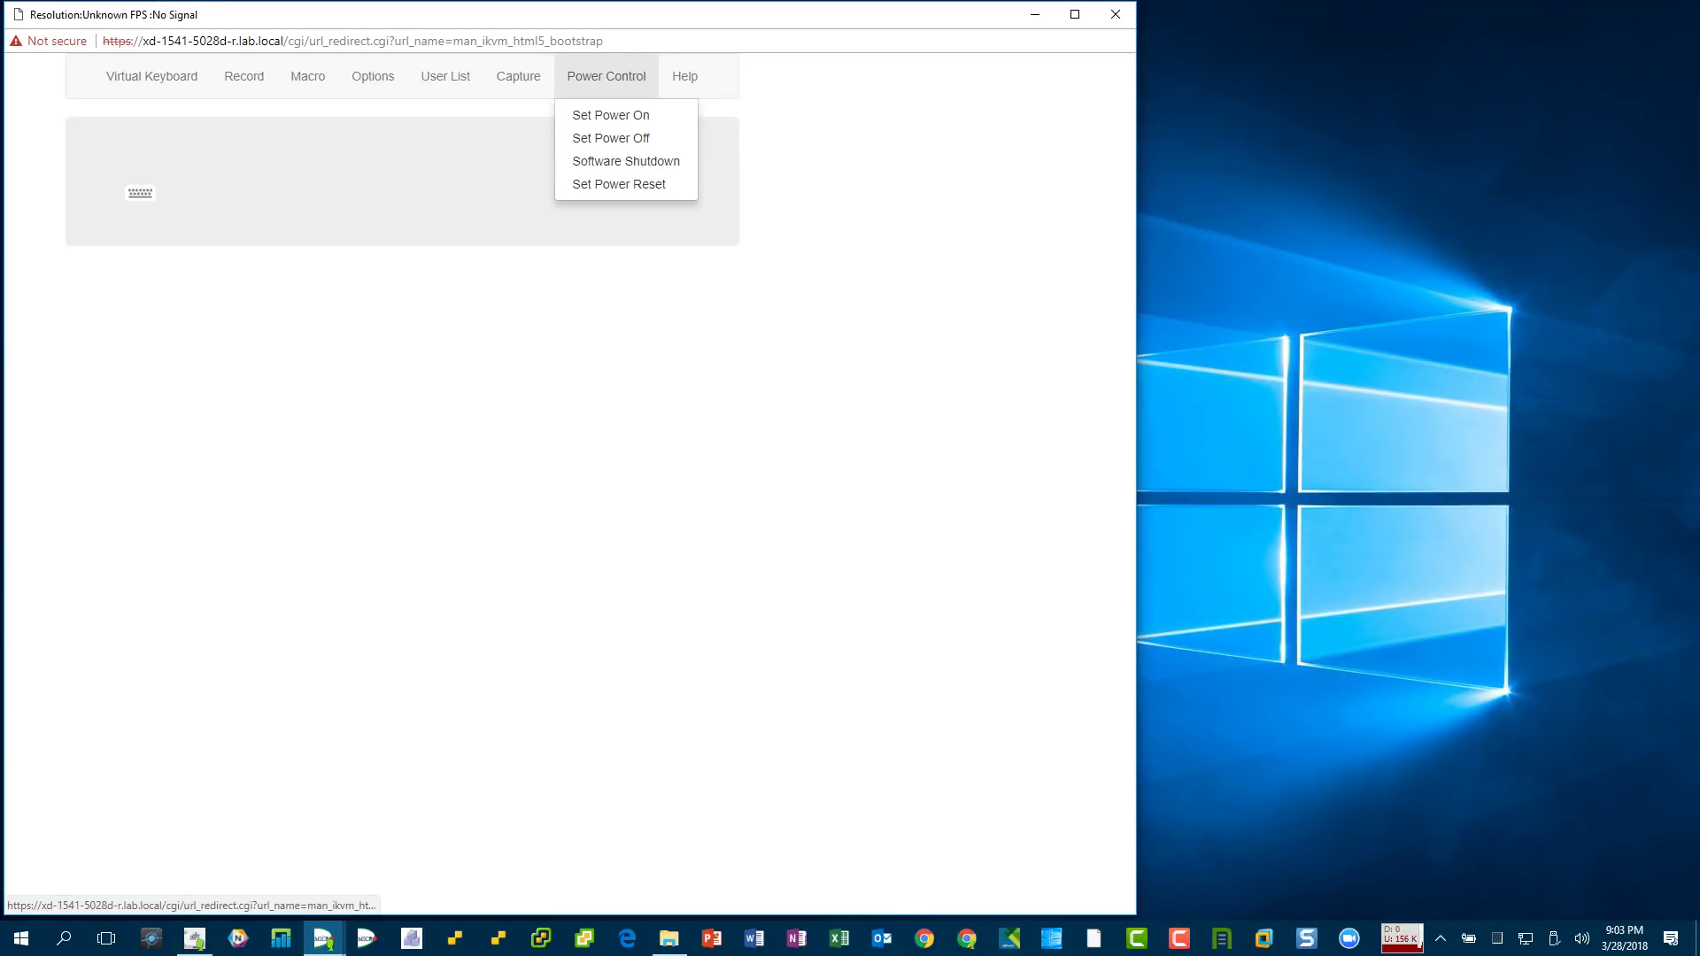
click(611, 138)
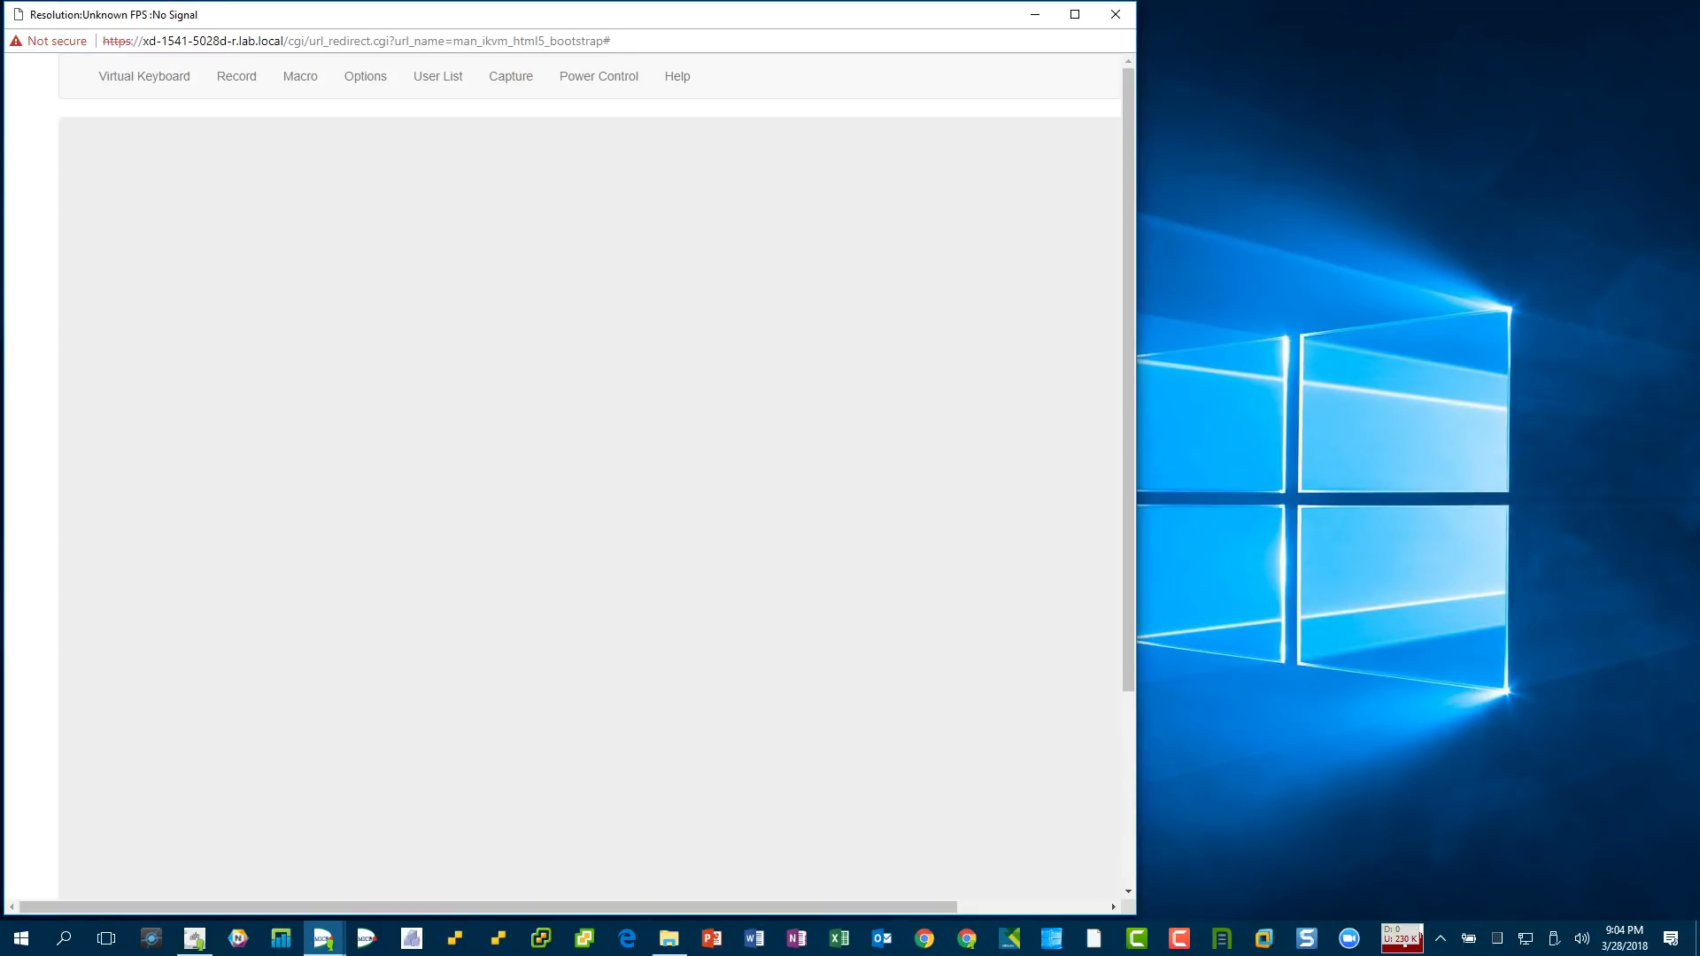
key(alt+F4)
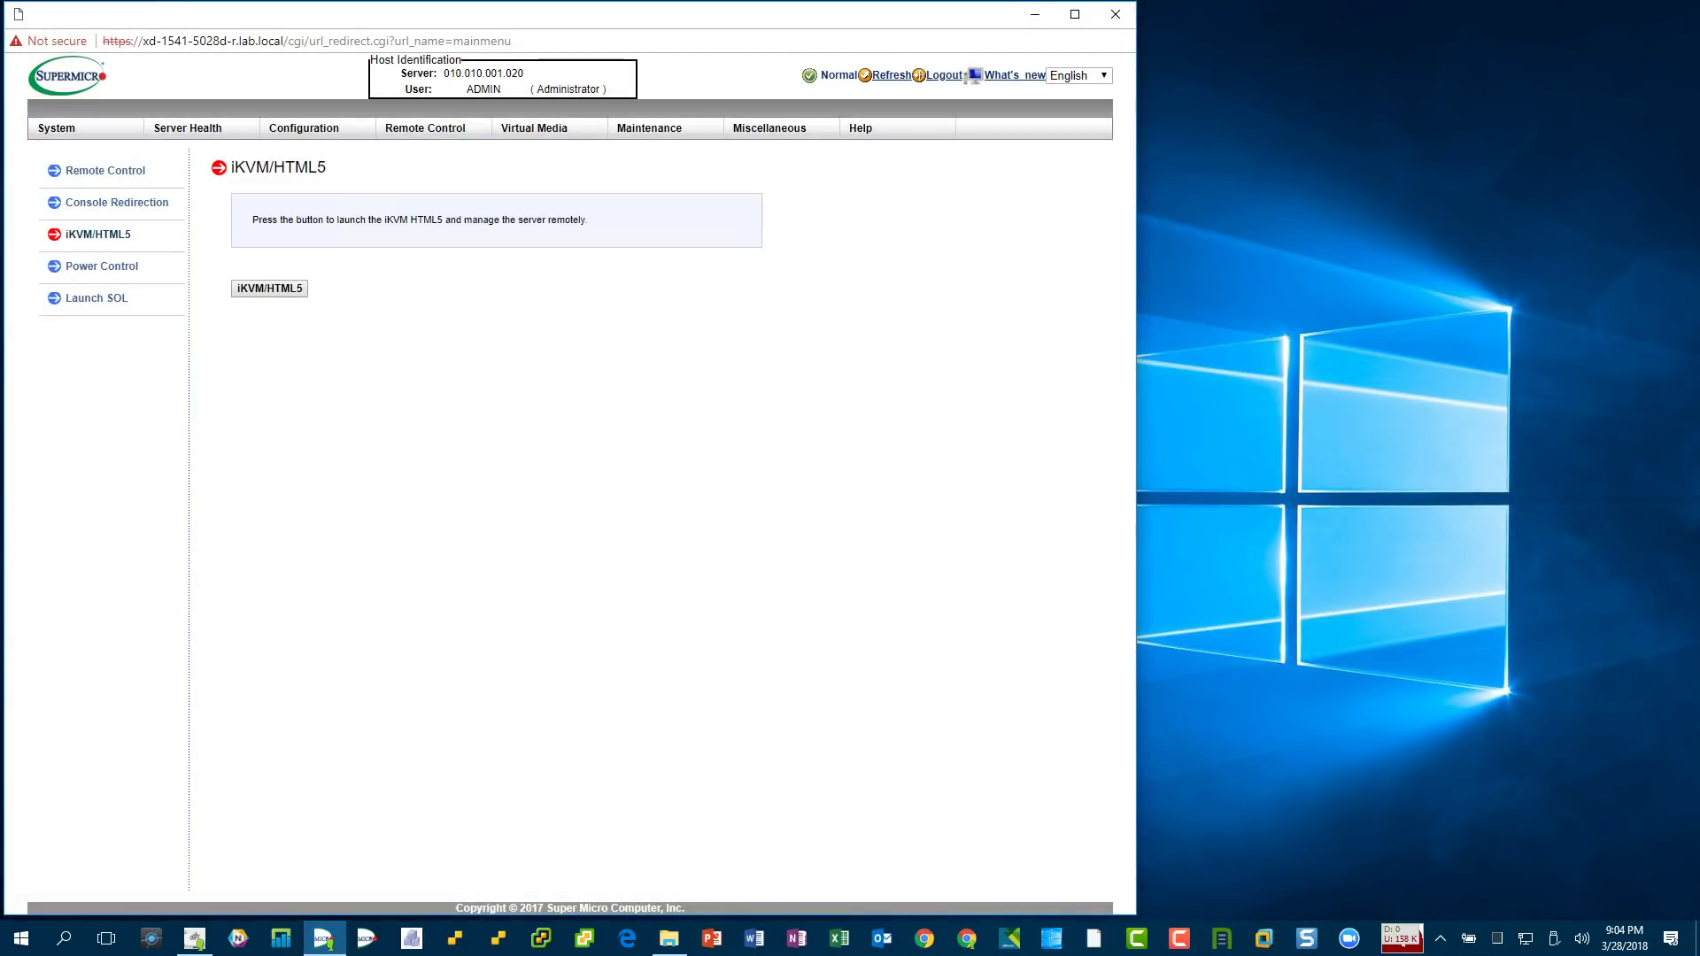
- Open the Maintenance > BIOS Update page and start a new Chrome window from the taskbar
mouse_move(649, 127)
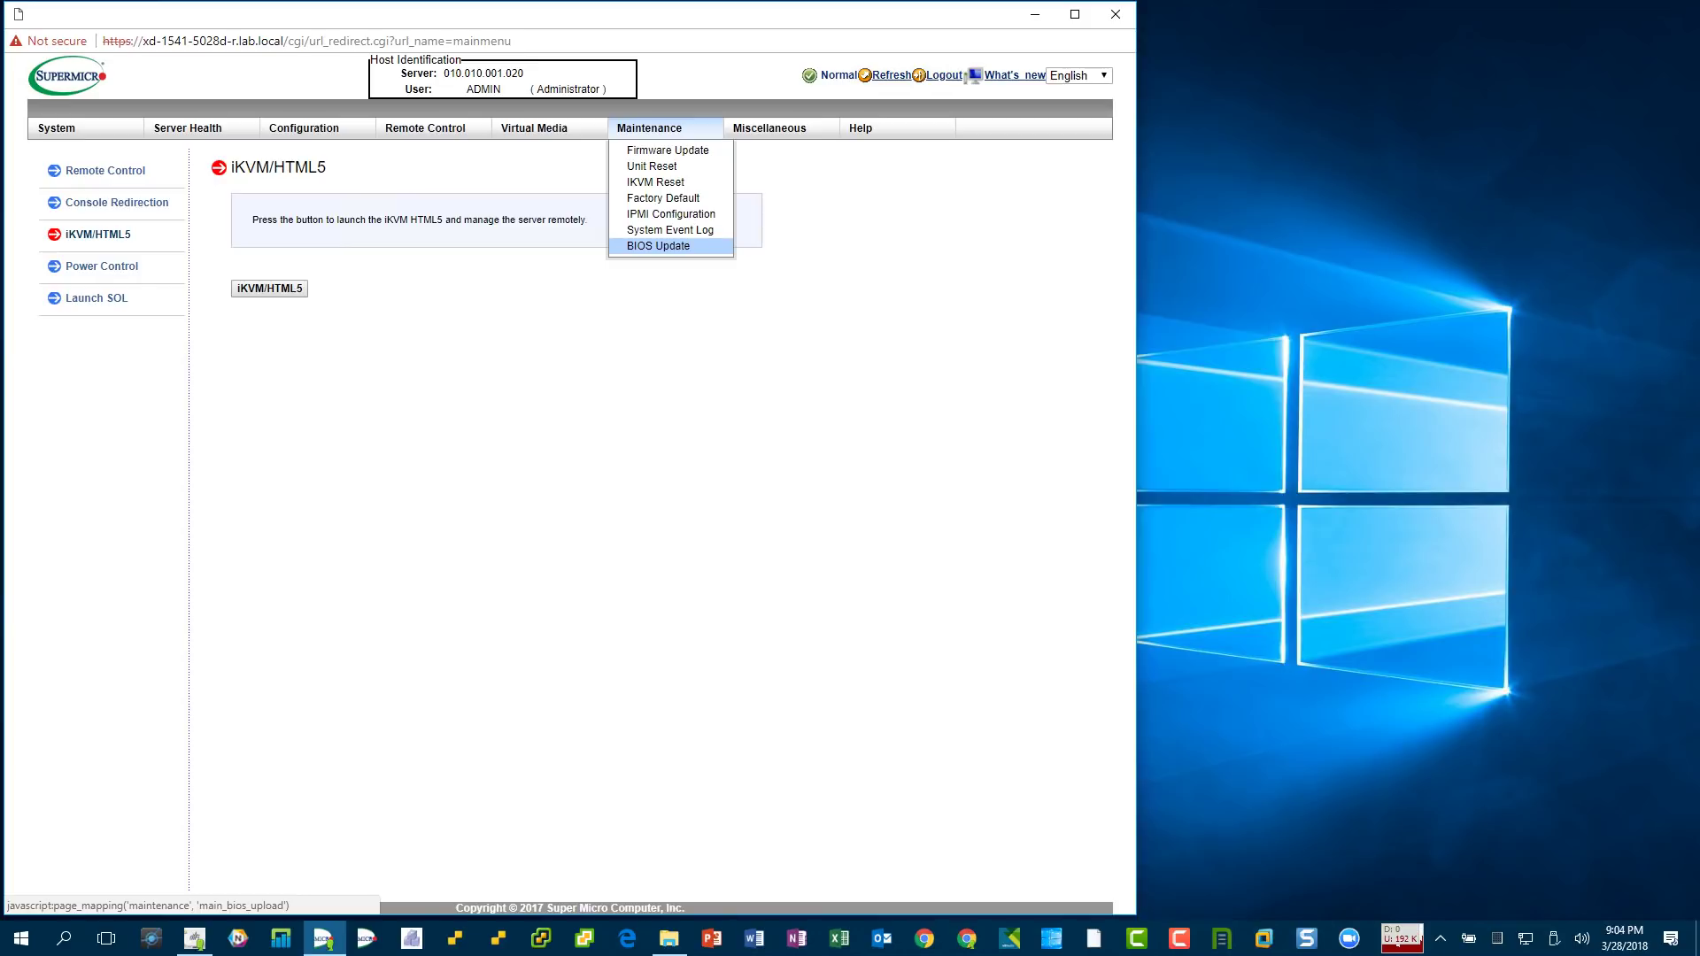
click(658, 245)
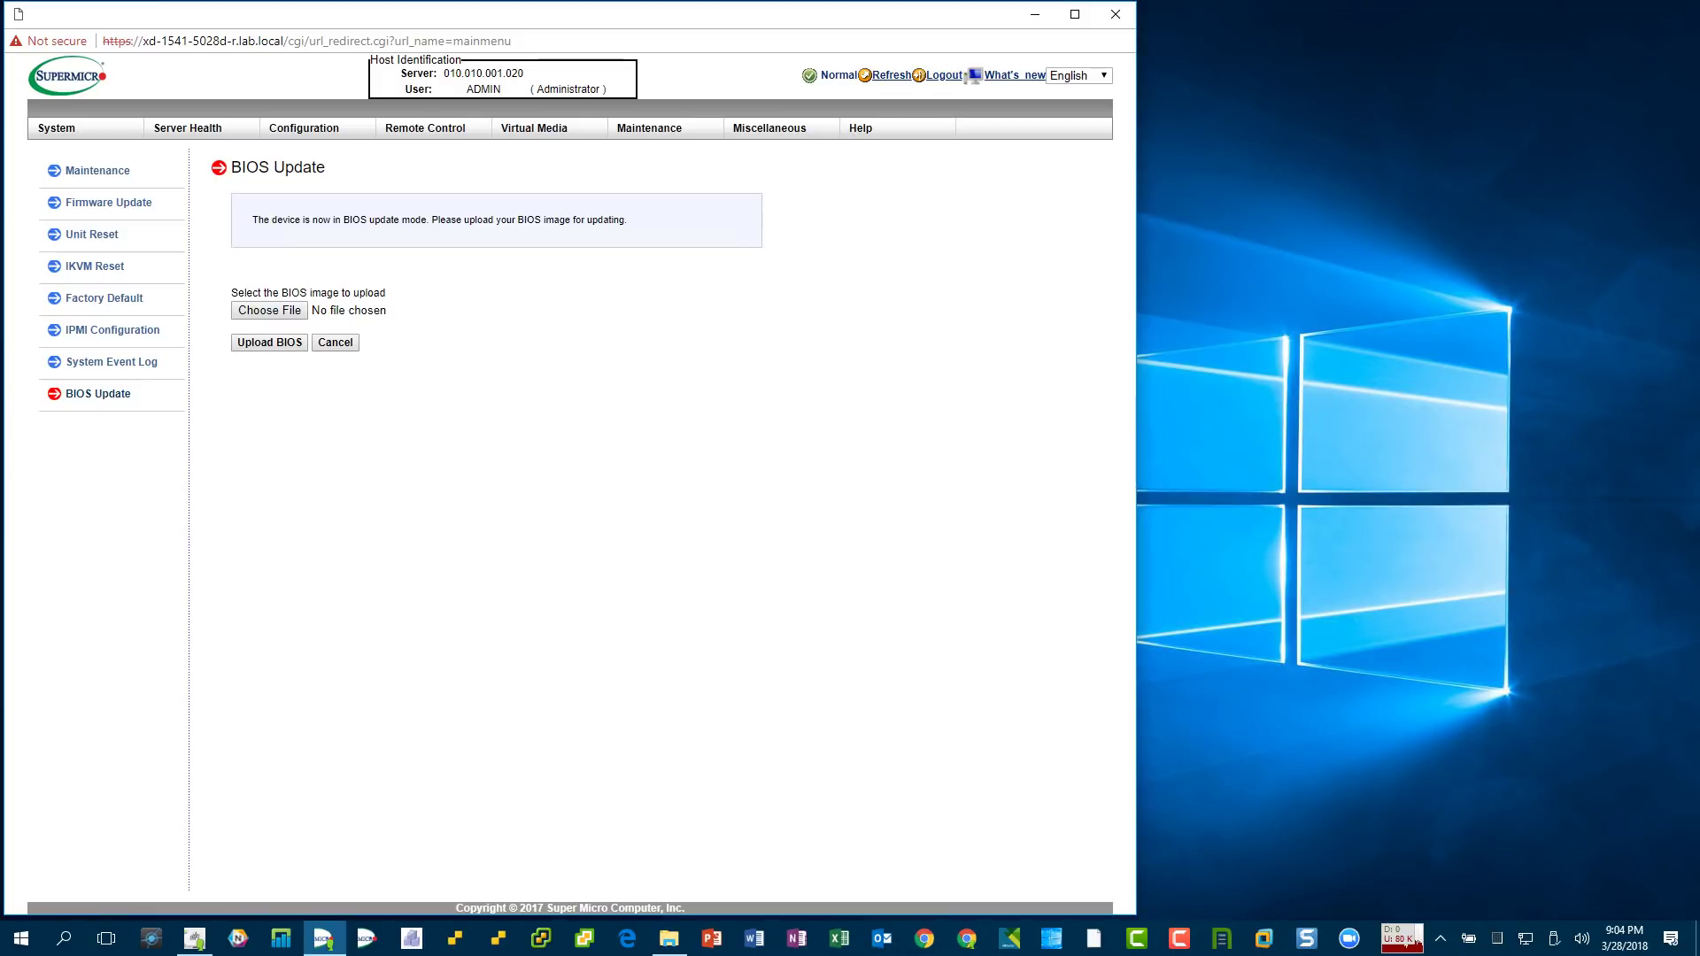
click(967, 937)
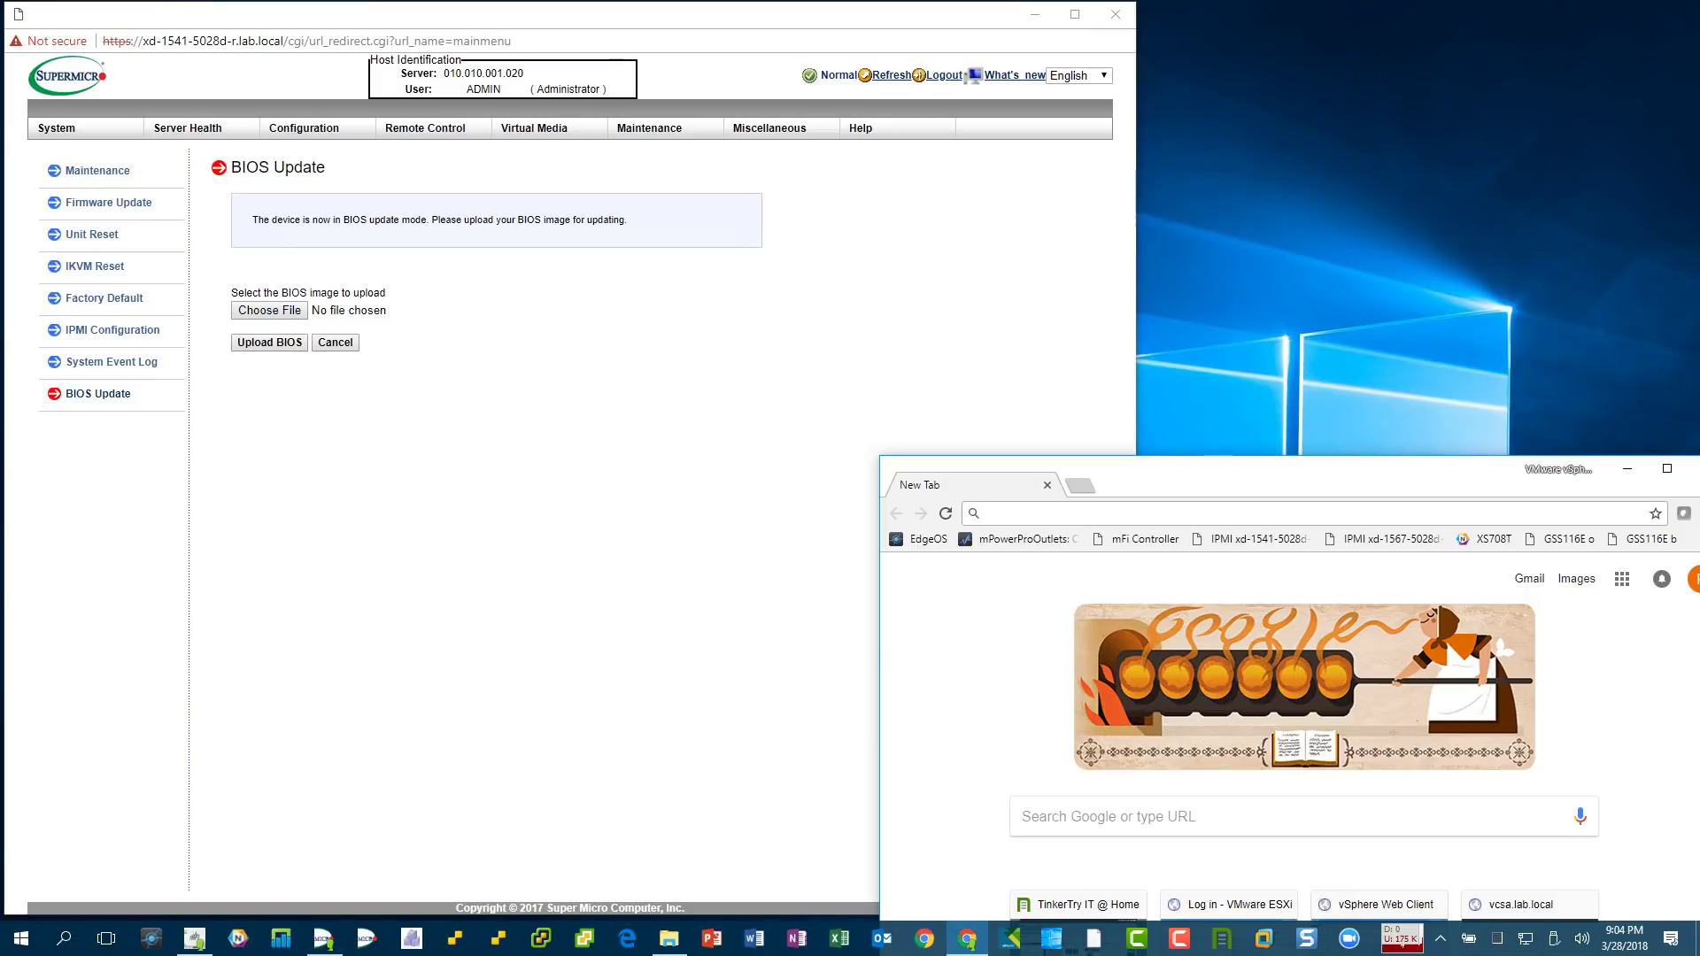
- Search the web for 'bios upgrade 1.2c tinkertry' and open the TinkerTry BIOS 1.2c article
text(bios upgrad)
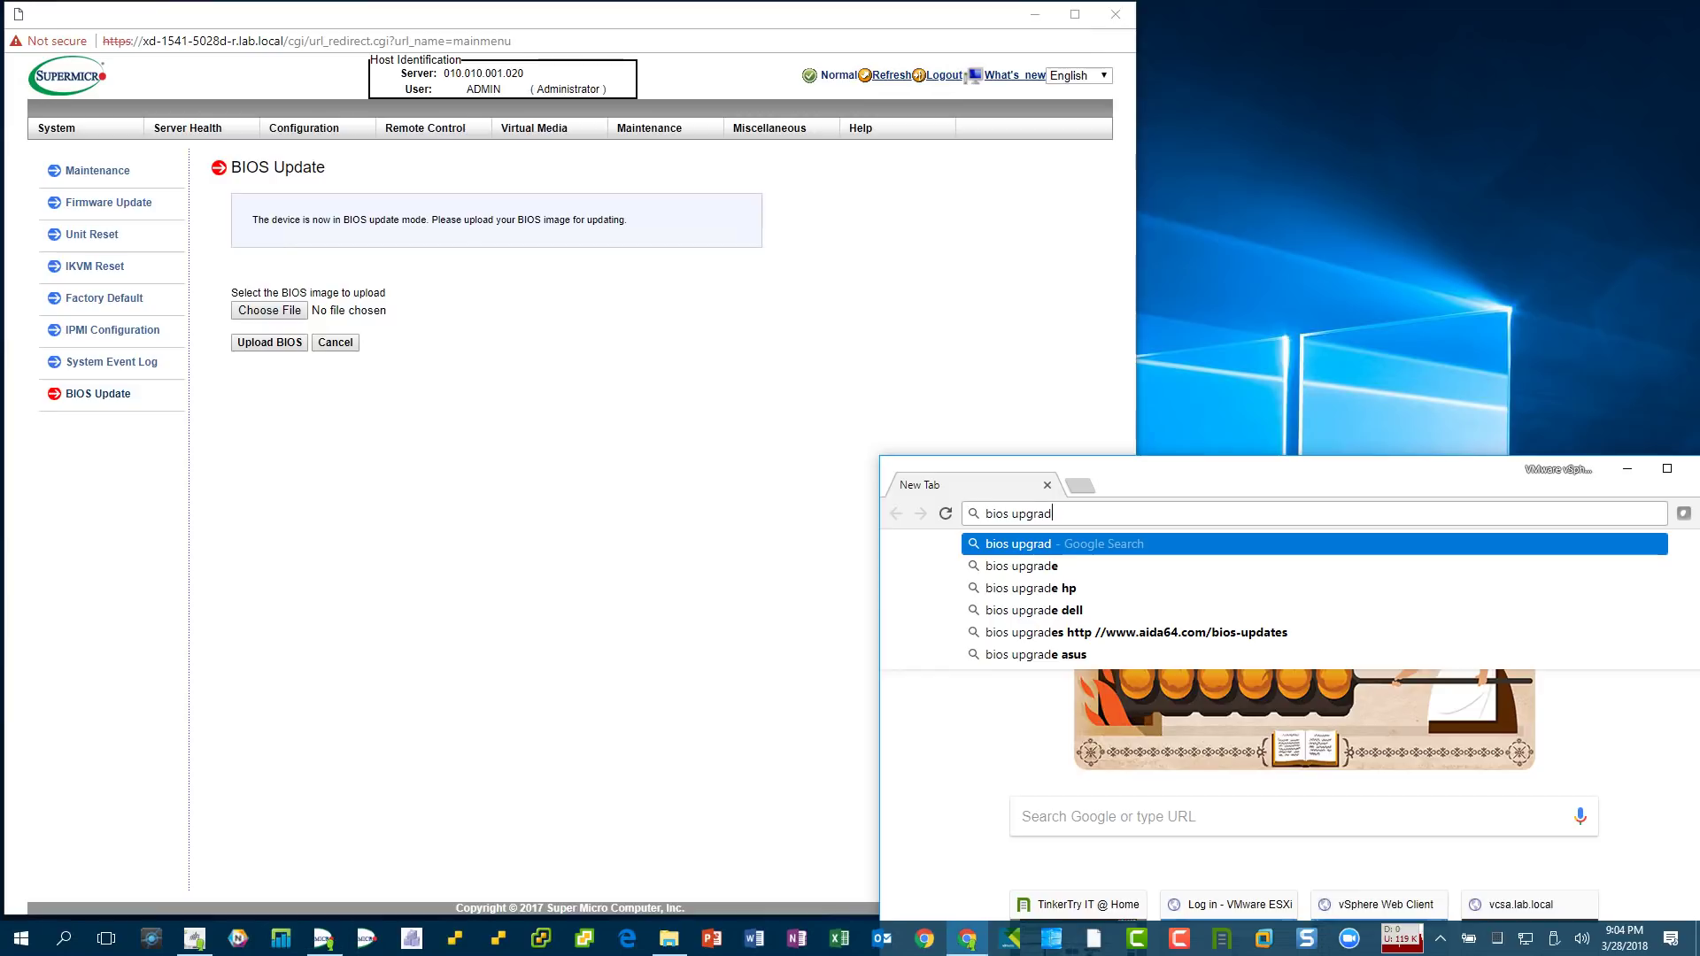
text(e 1.2c)
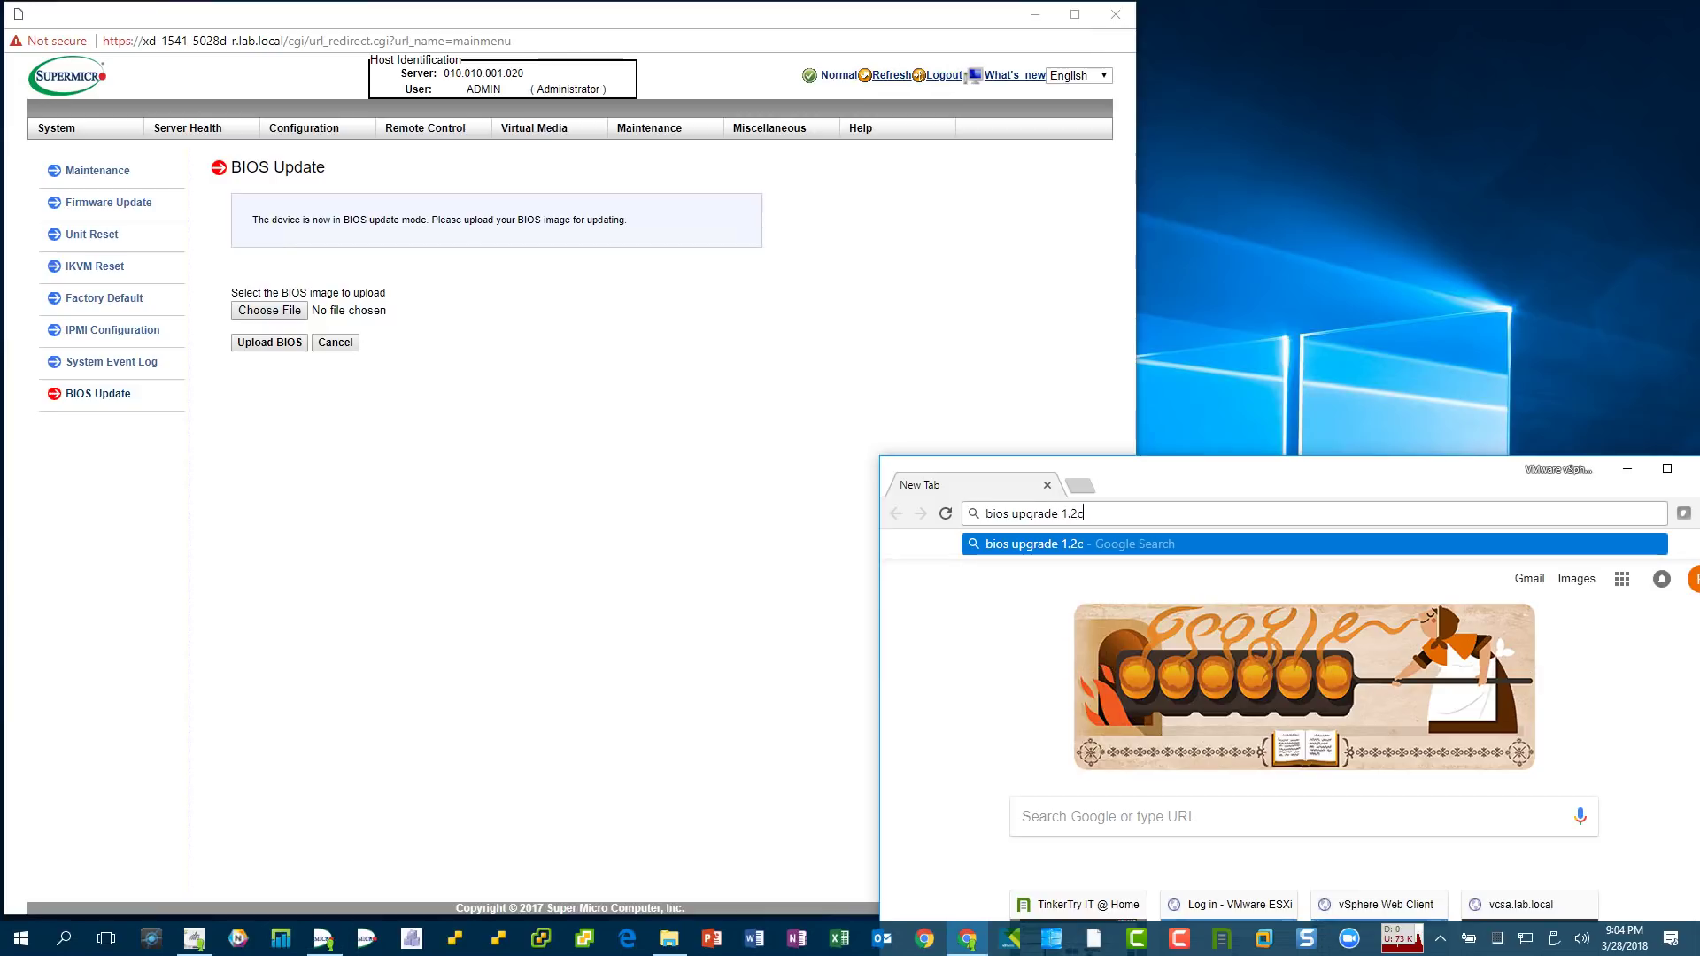
text( tinkertry)
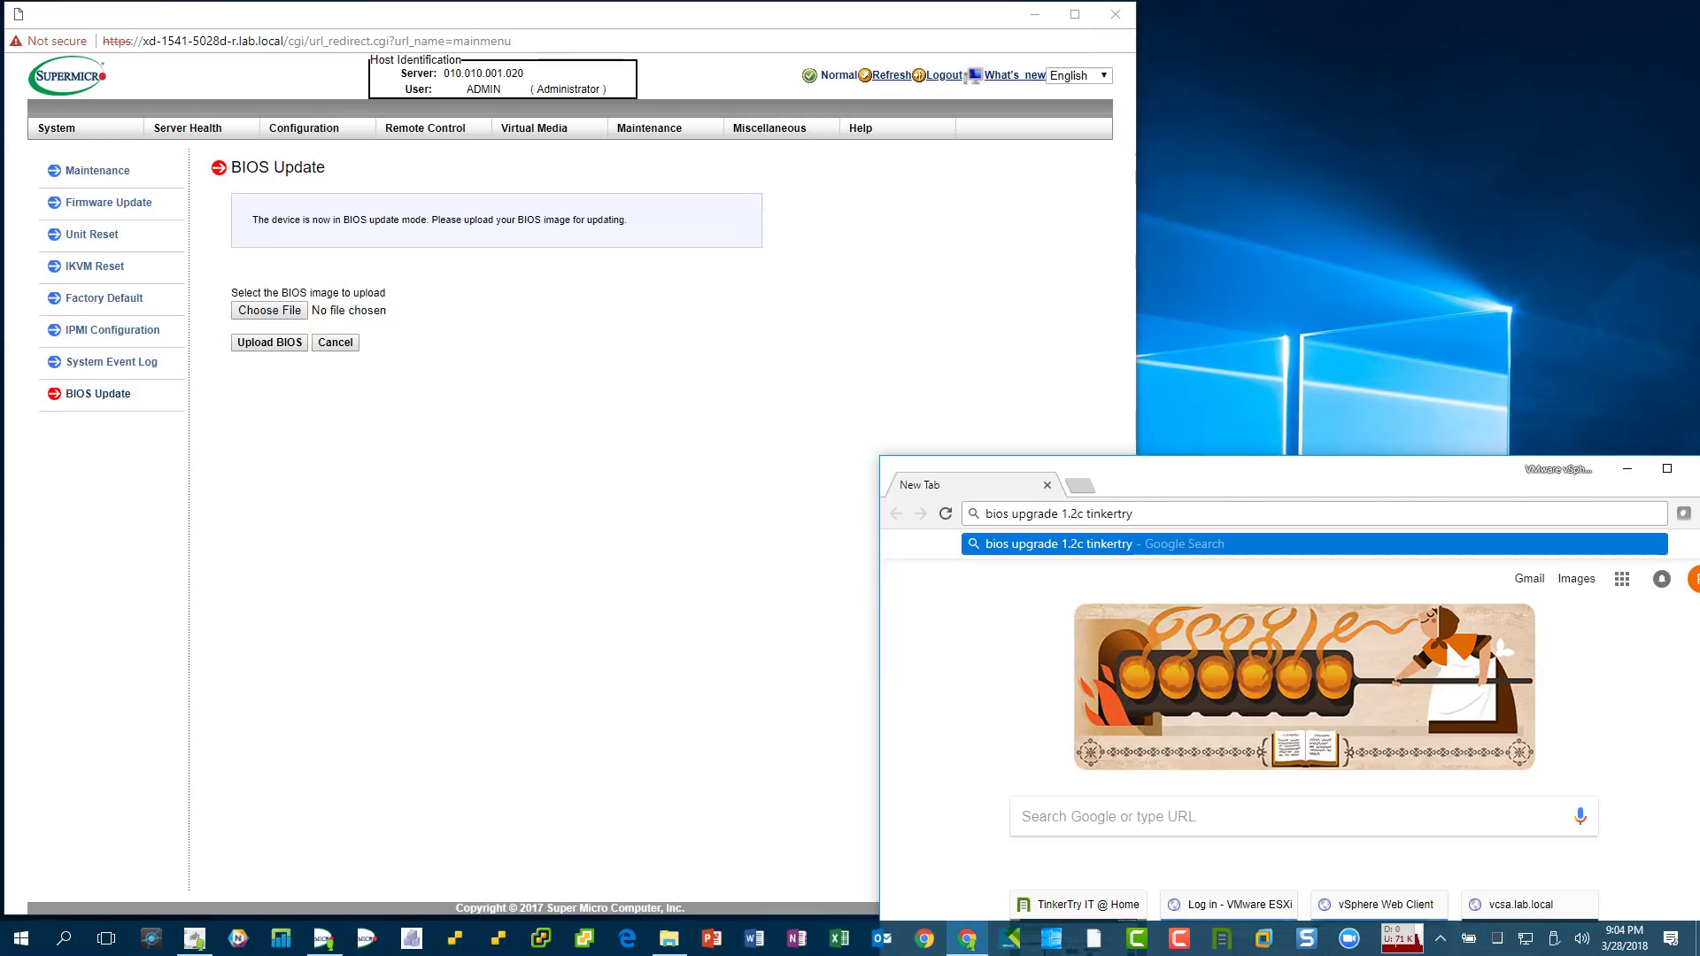
key(Return)
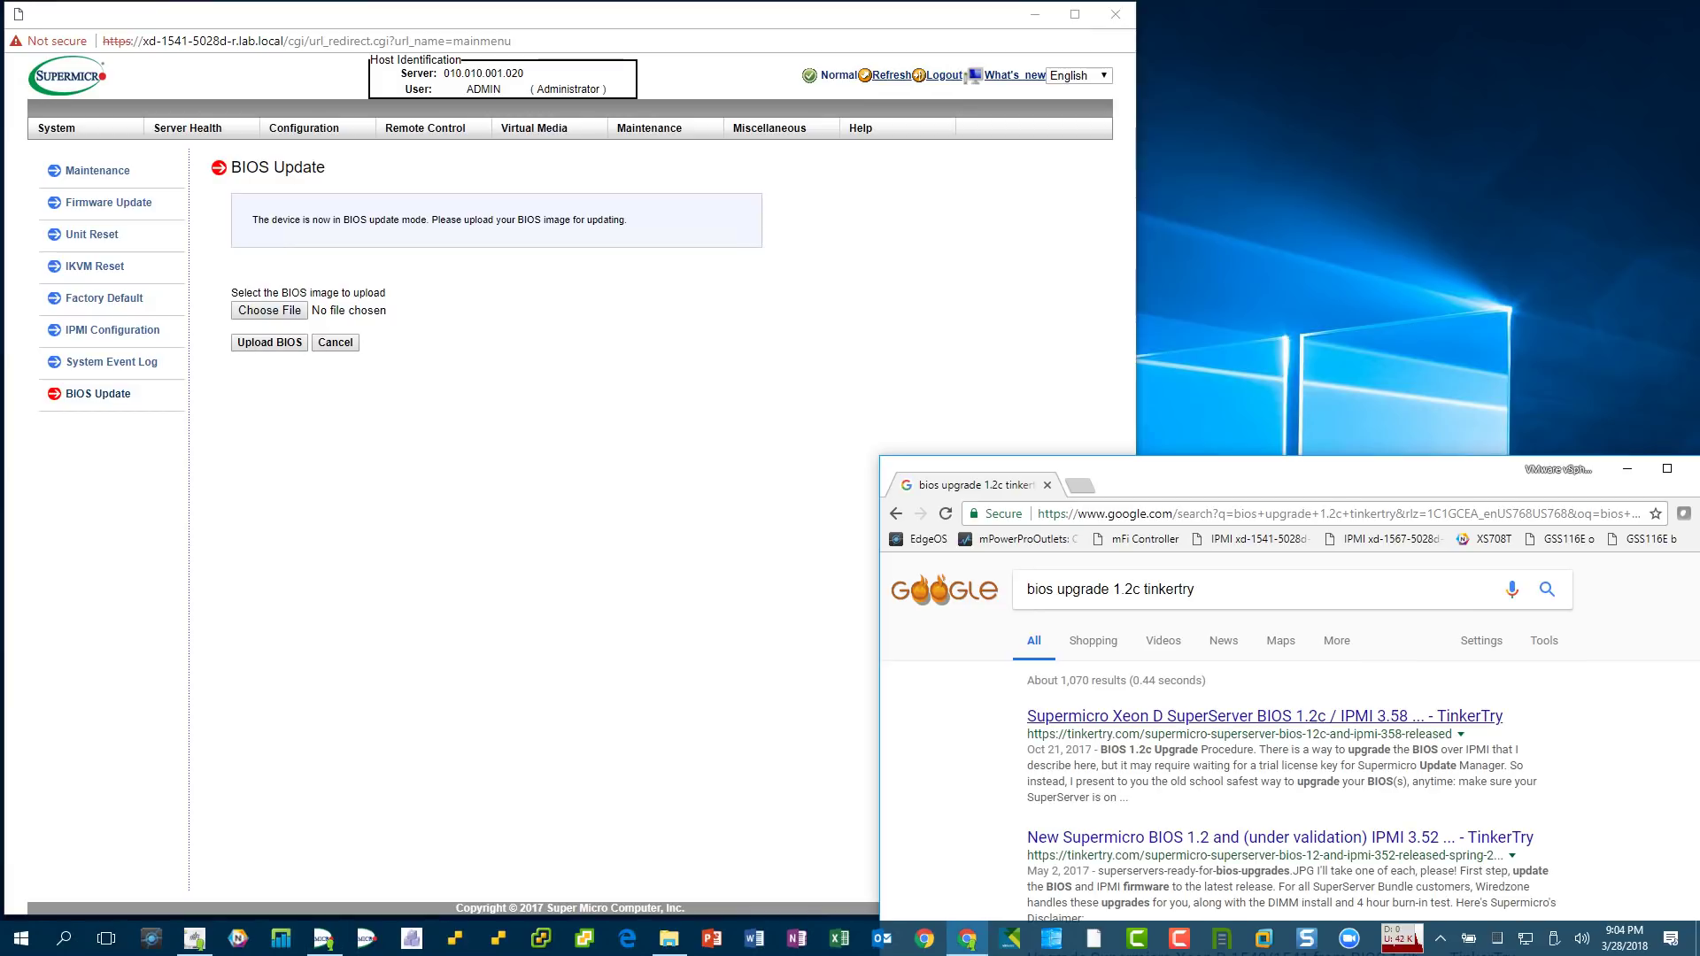
click(1151, 716)
drag(880, 456, 789, 107)
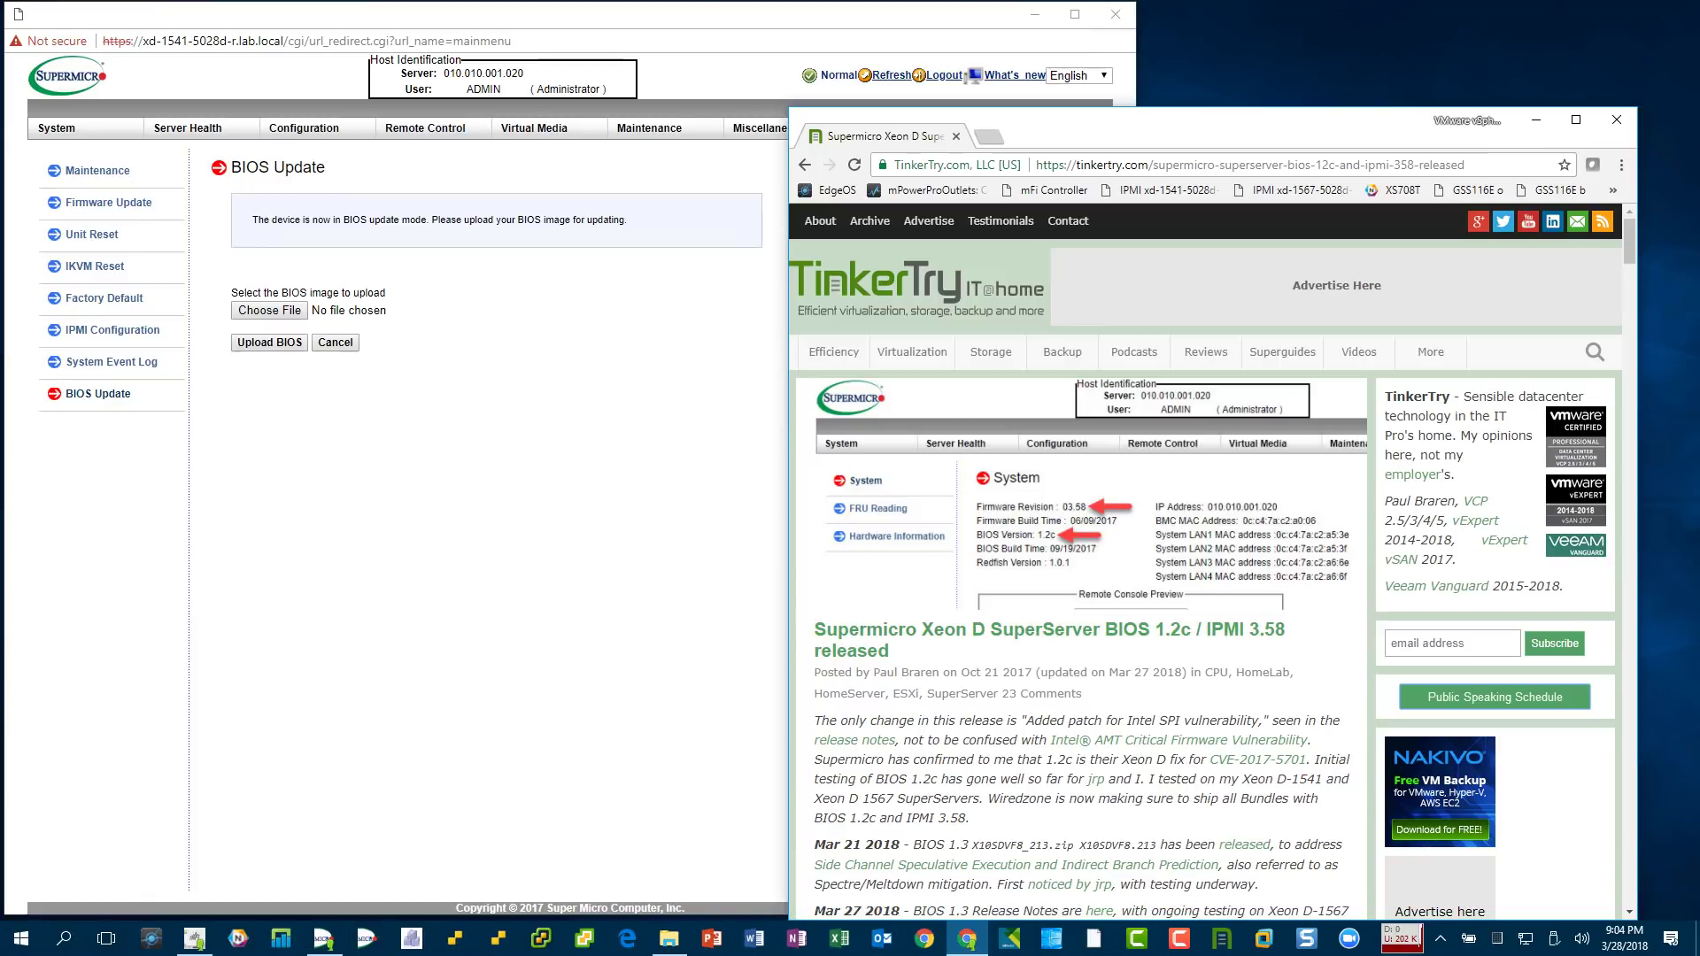
- Step through the 'license' matches in the article, then close the TinkerTry window
key(ctrl+f)
text(li)
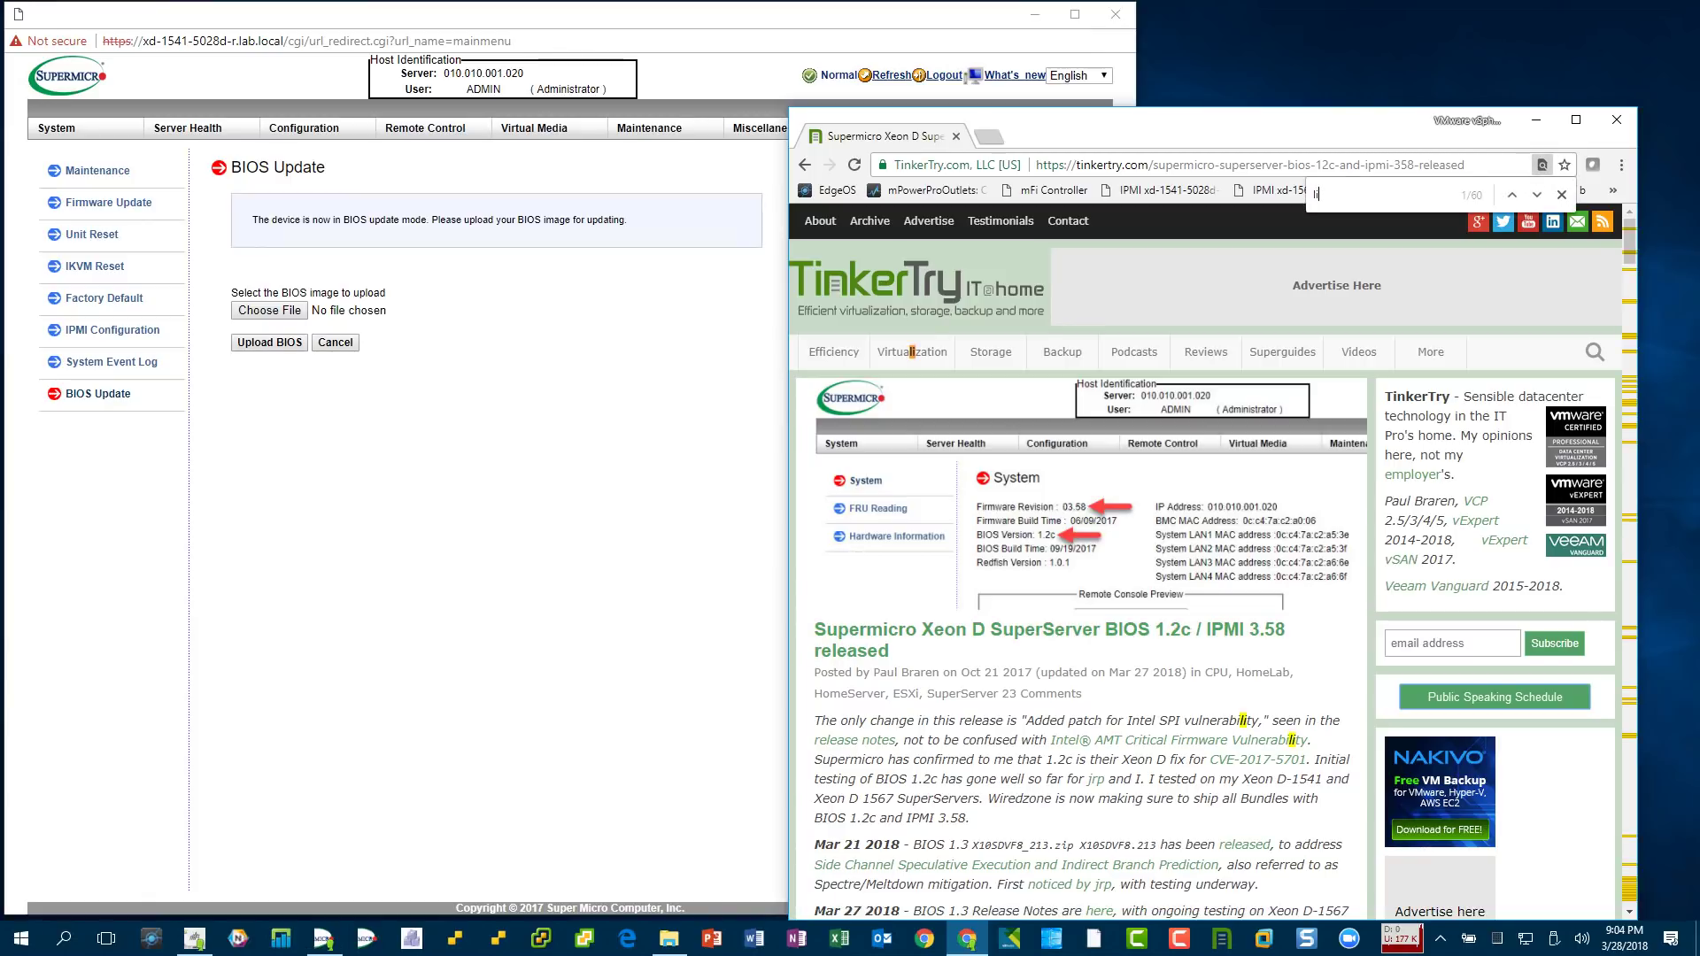
text(cense)
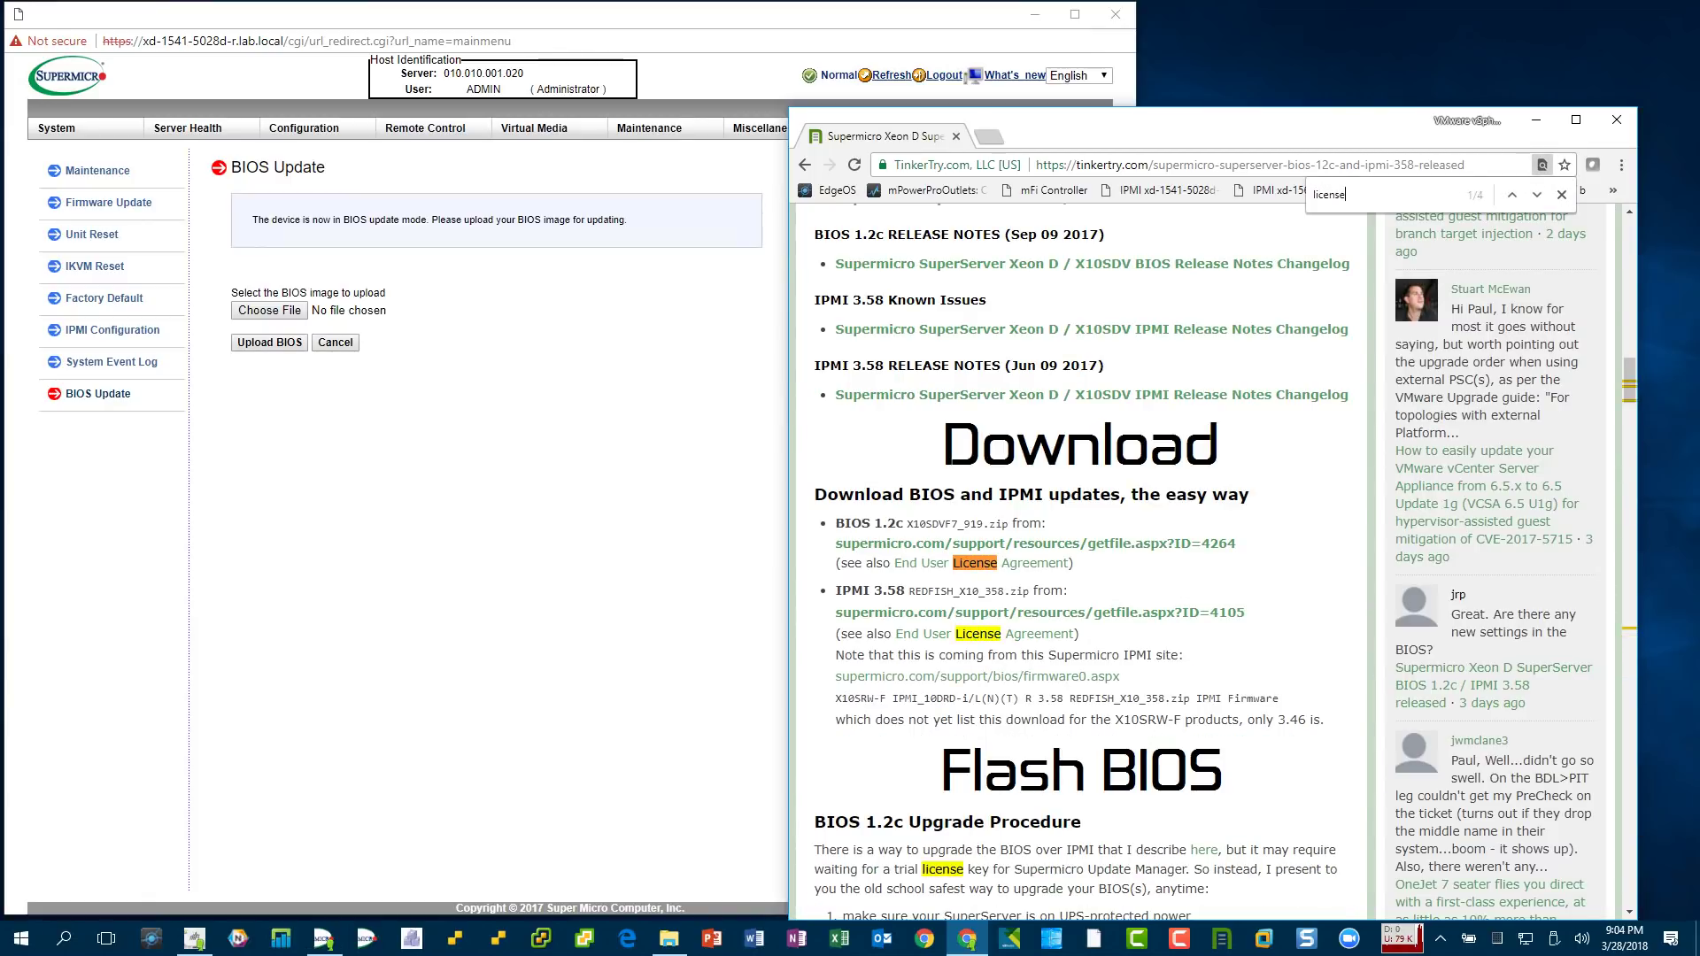
key(Return)
key(Return)
key(Return)
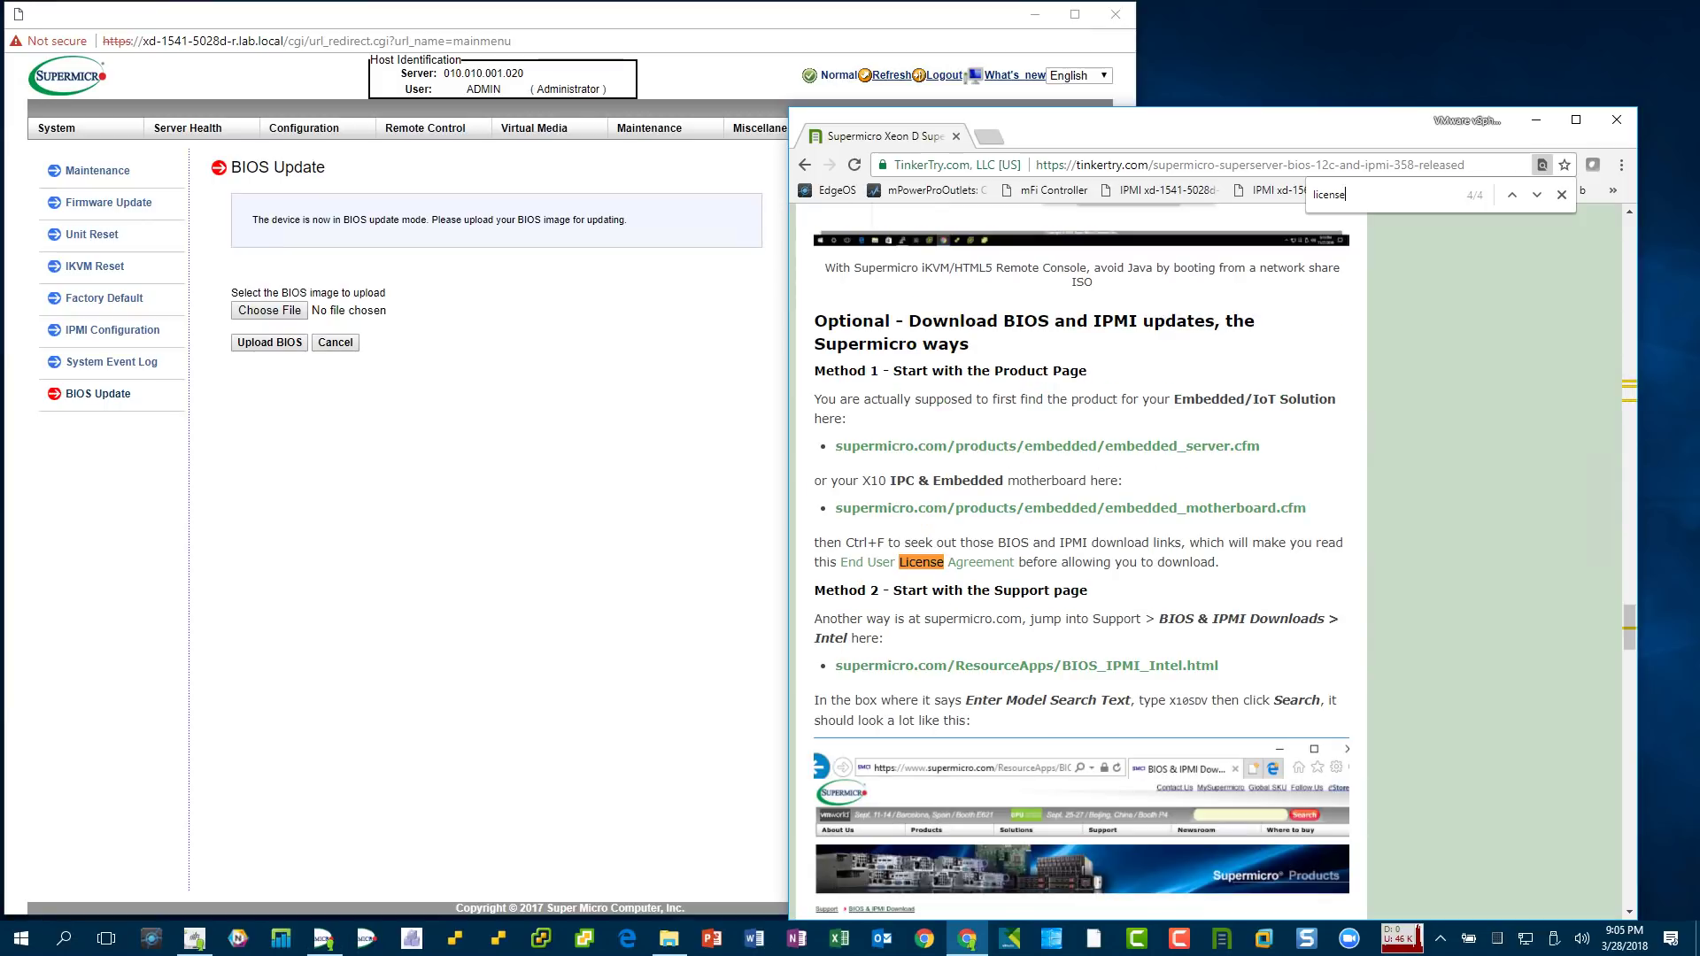
key(Return)
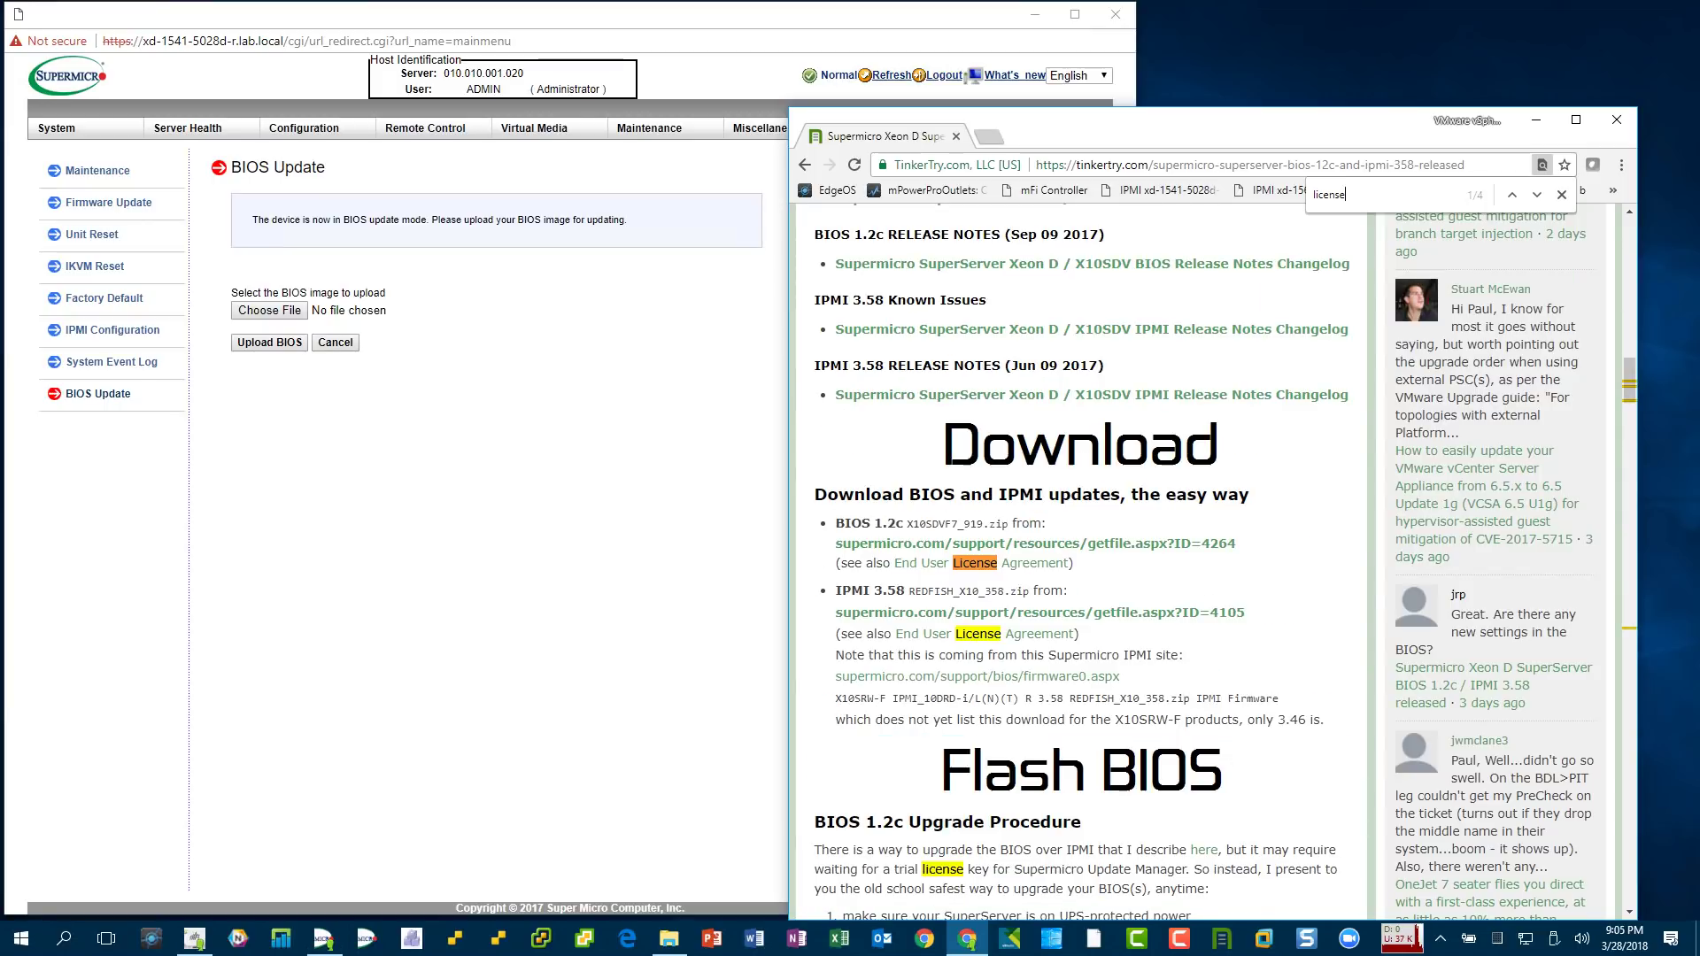
key(Return)
key(Return)
key(Return)
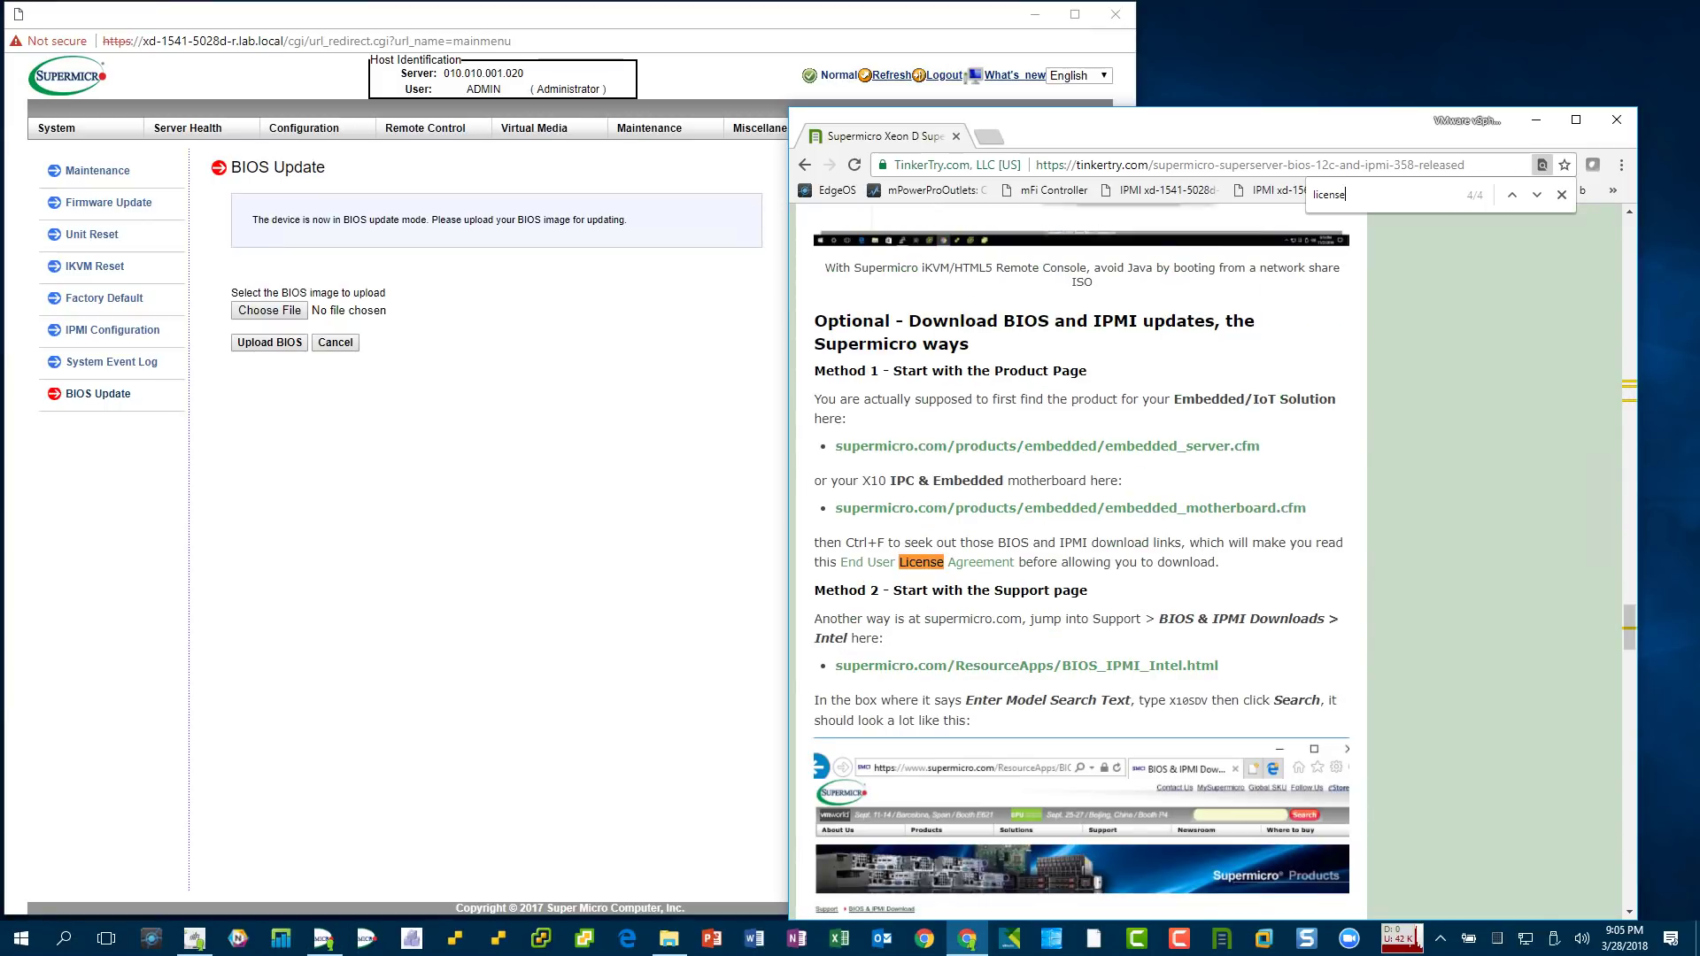
key(Return)
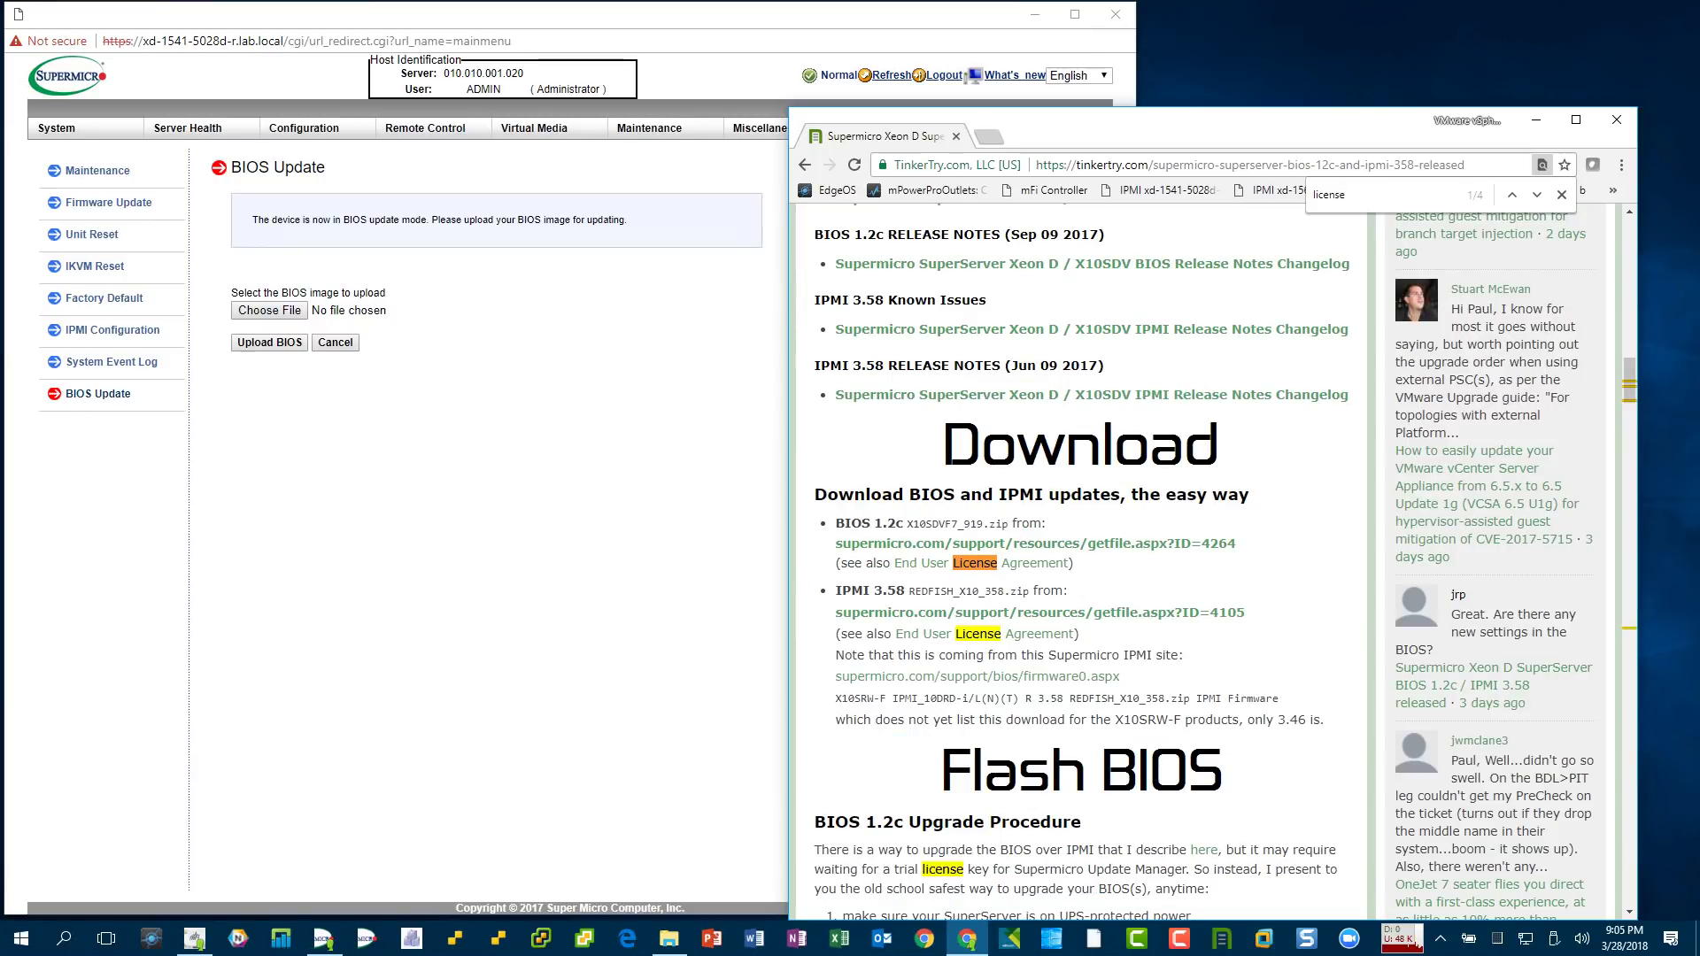
key(Return)
key(Return)
key(Return)
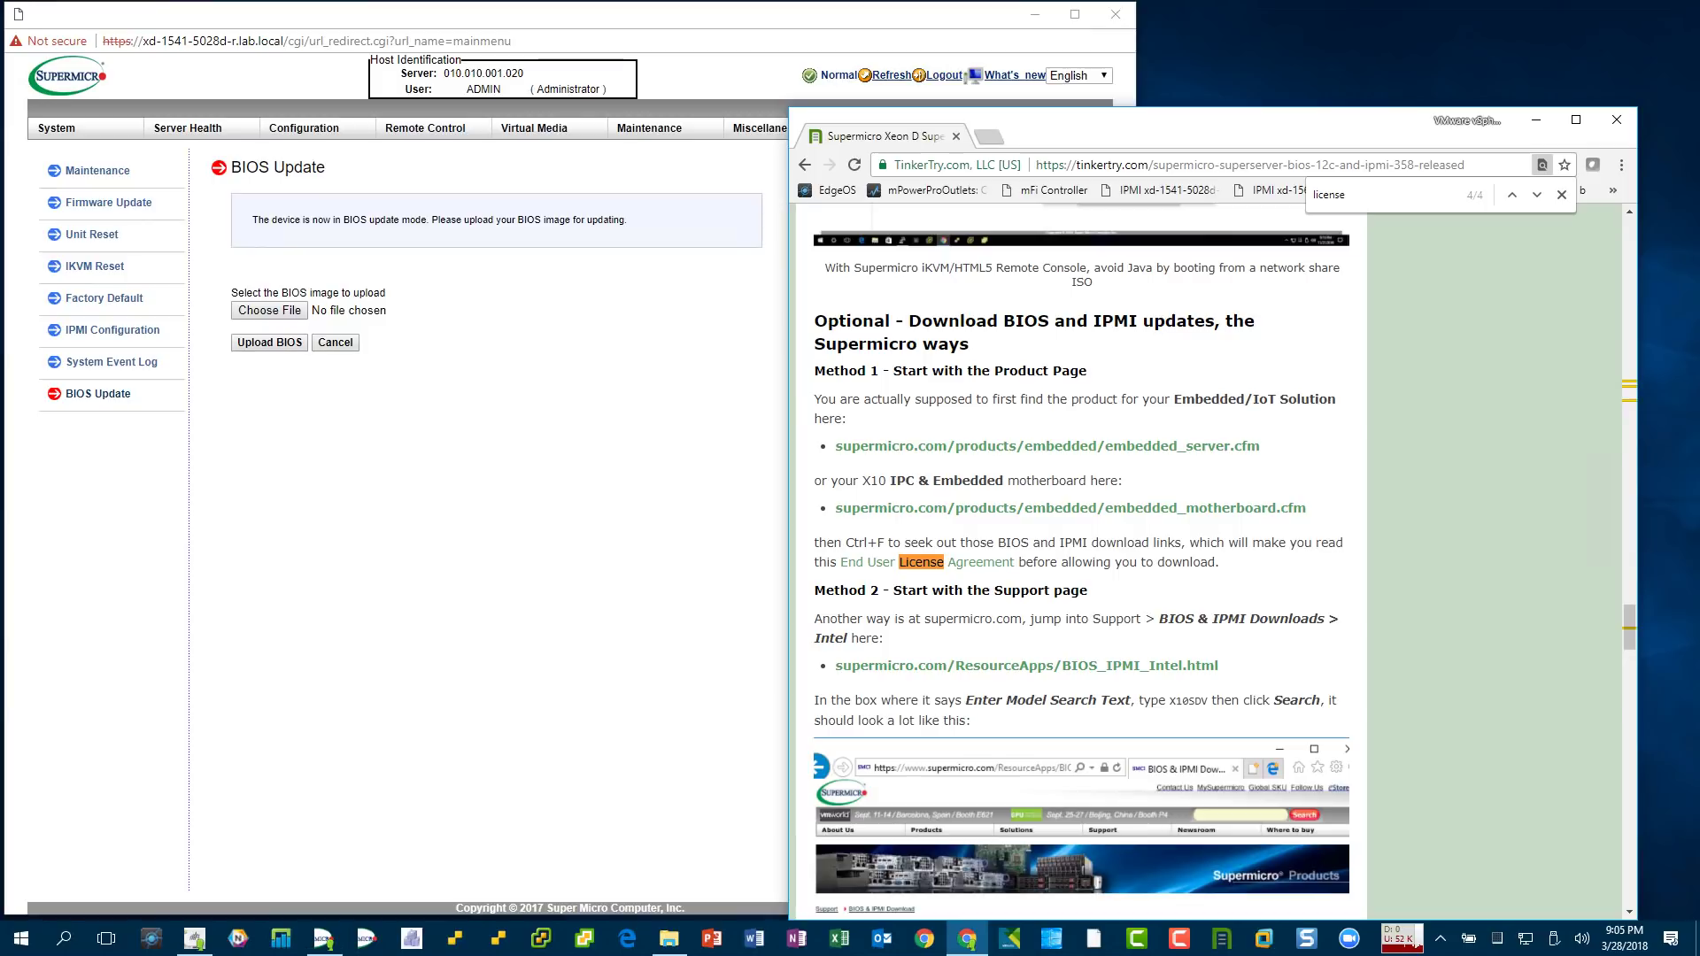
key(Return)
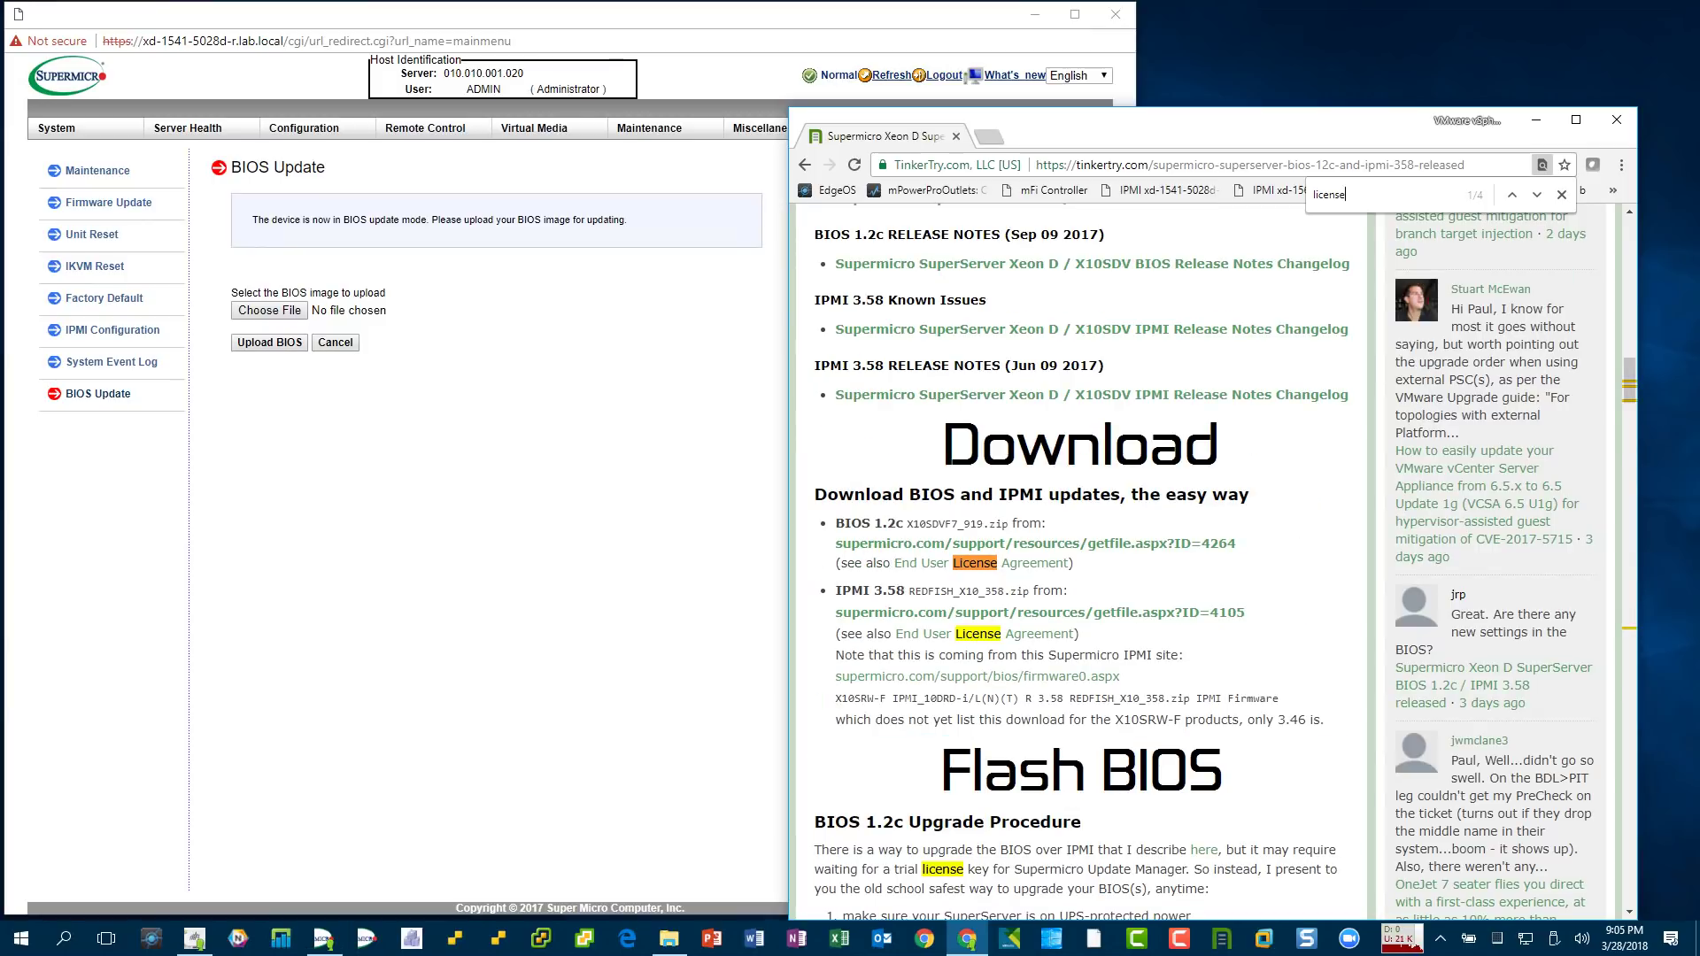
scroll(1208, 567, down, 1)
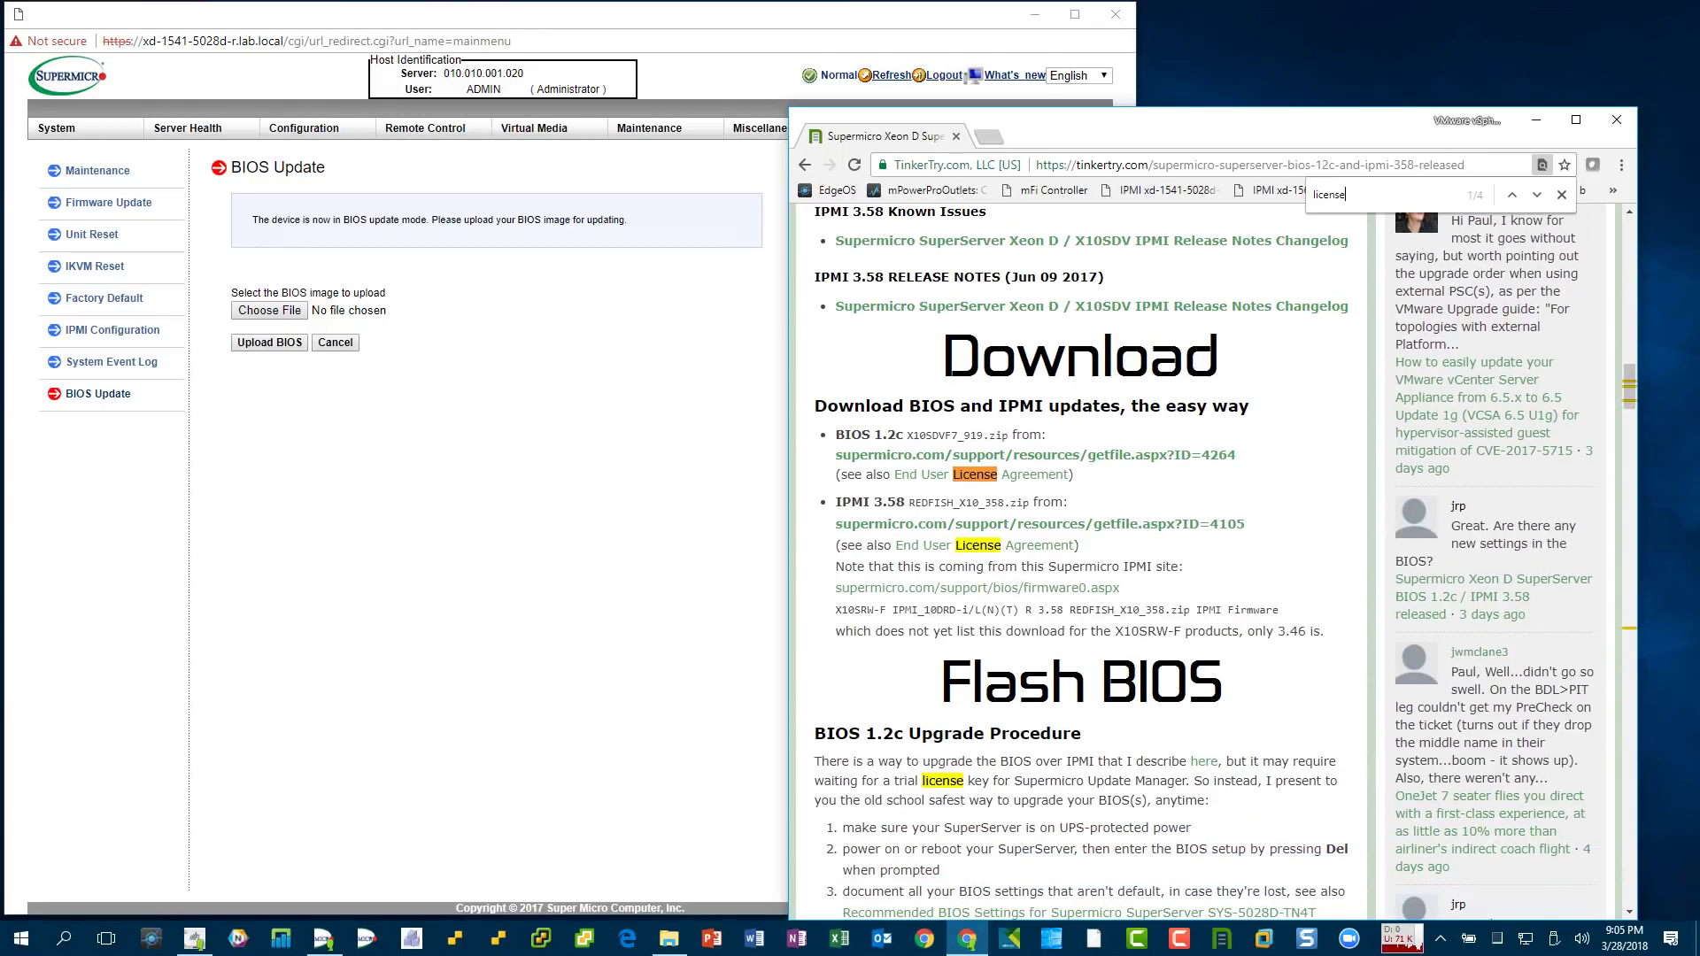
scroll(1209, 567, down, 3)
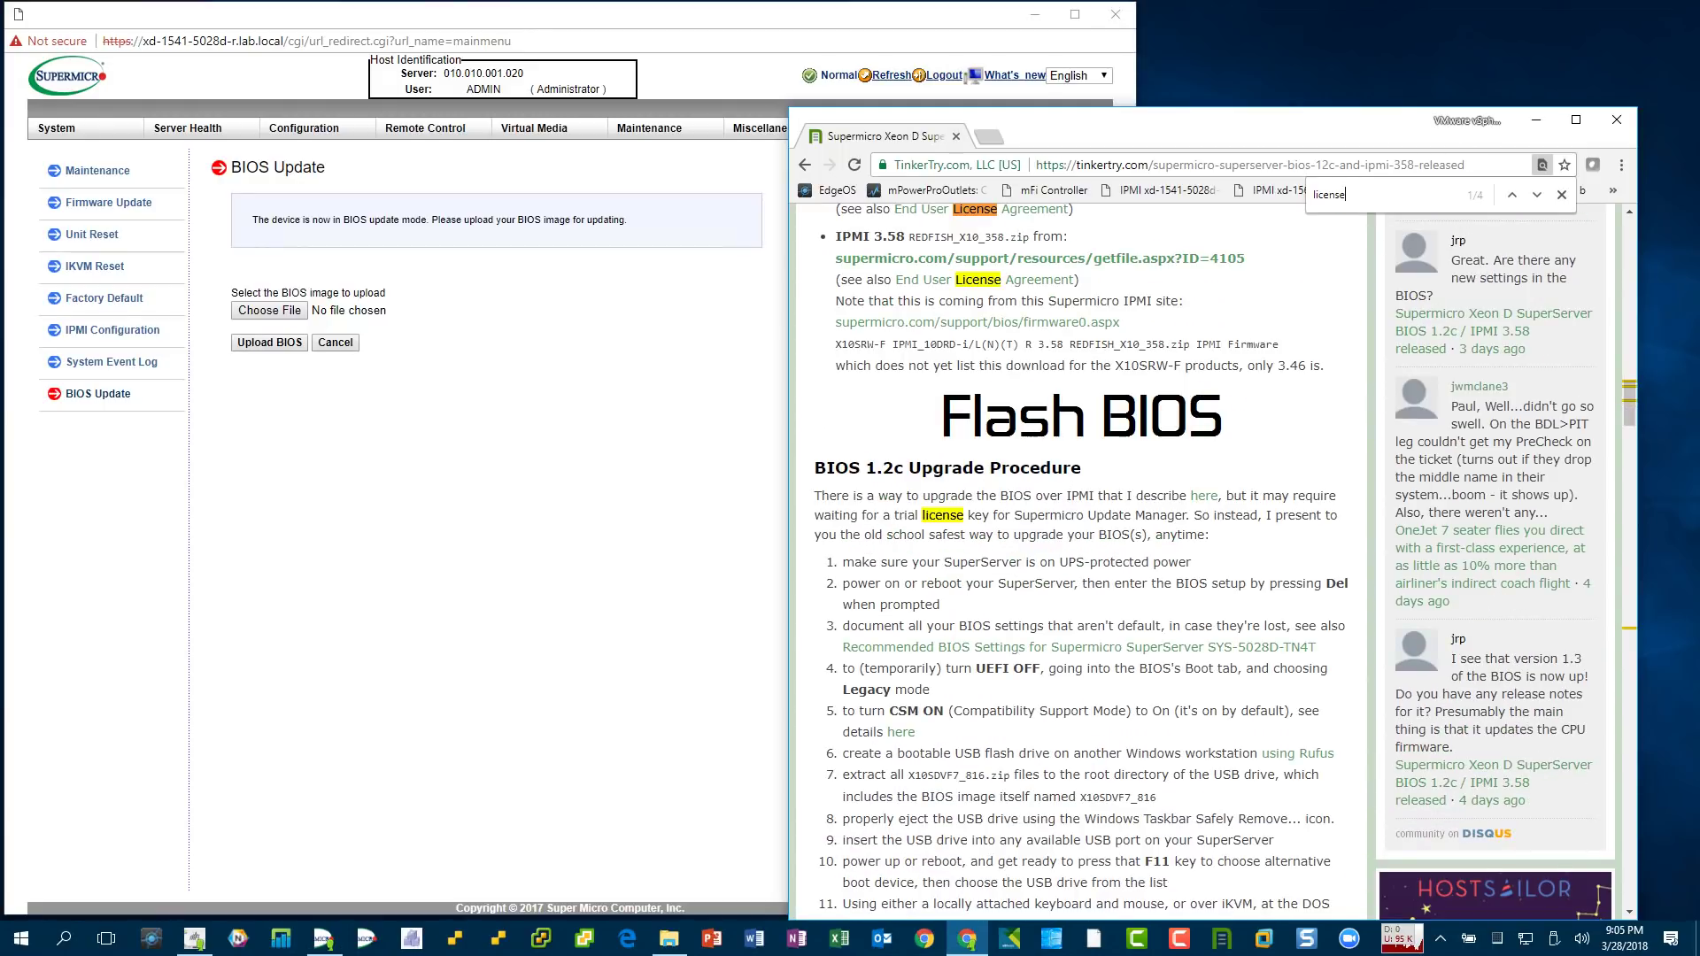
key(alt+Left)
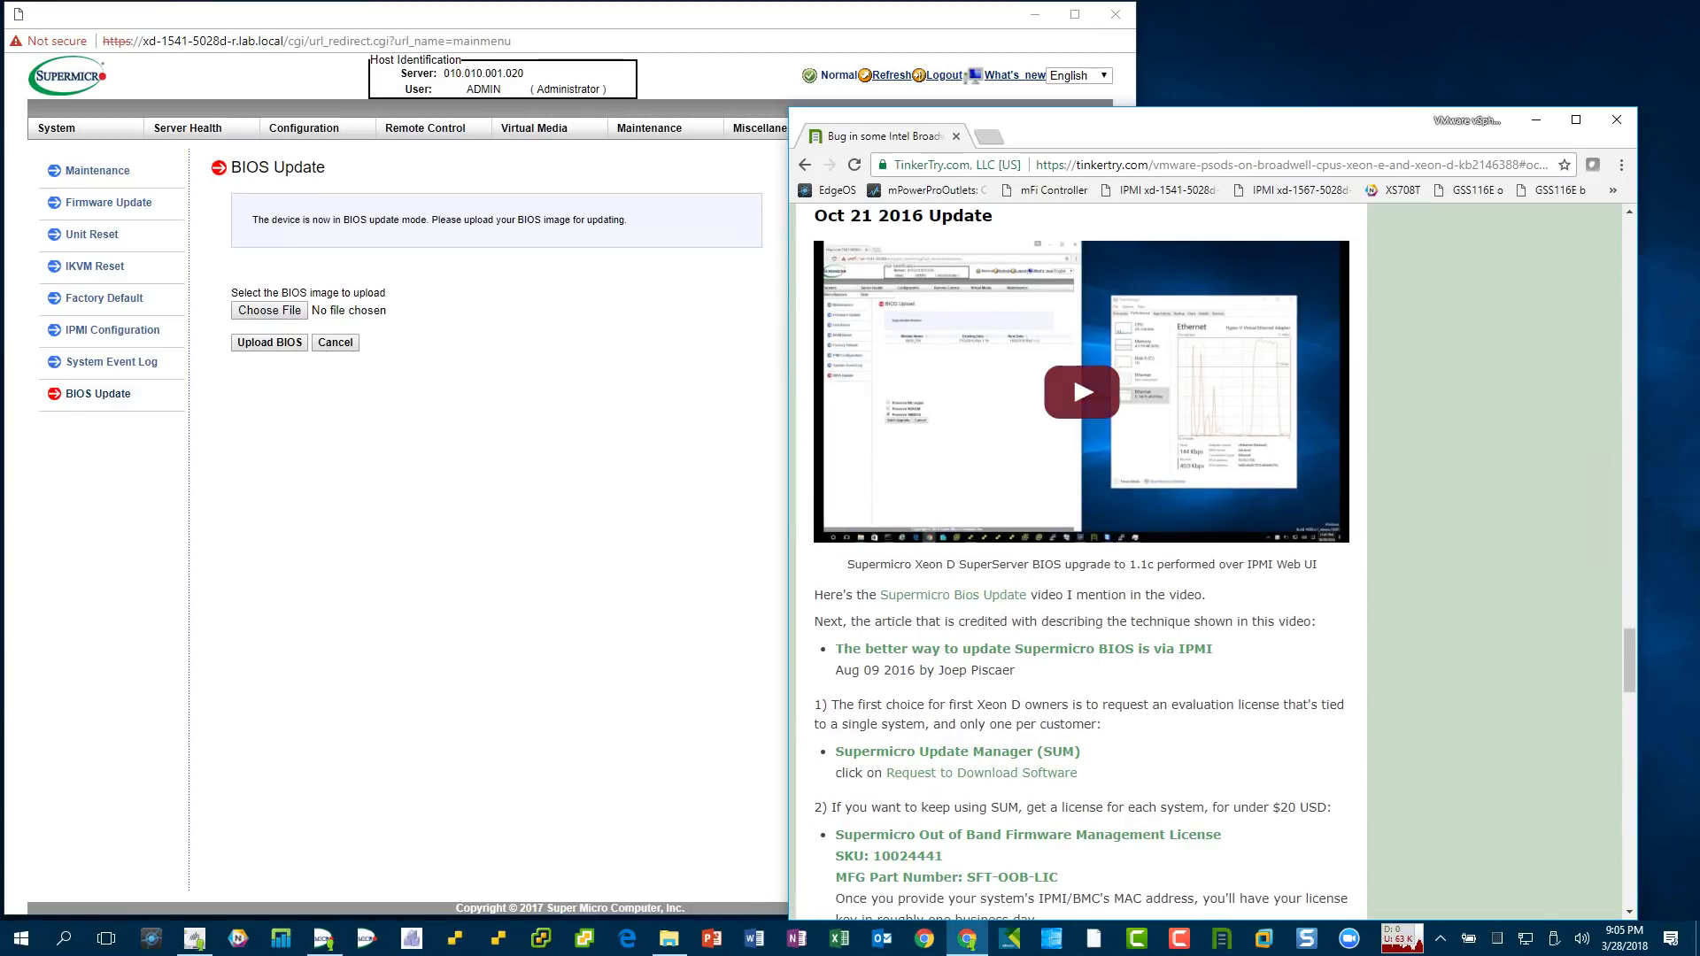
click(1617, 120)
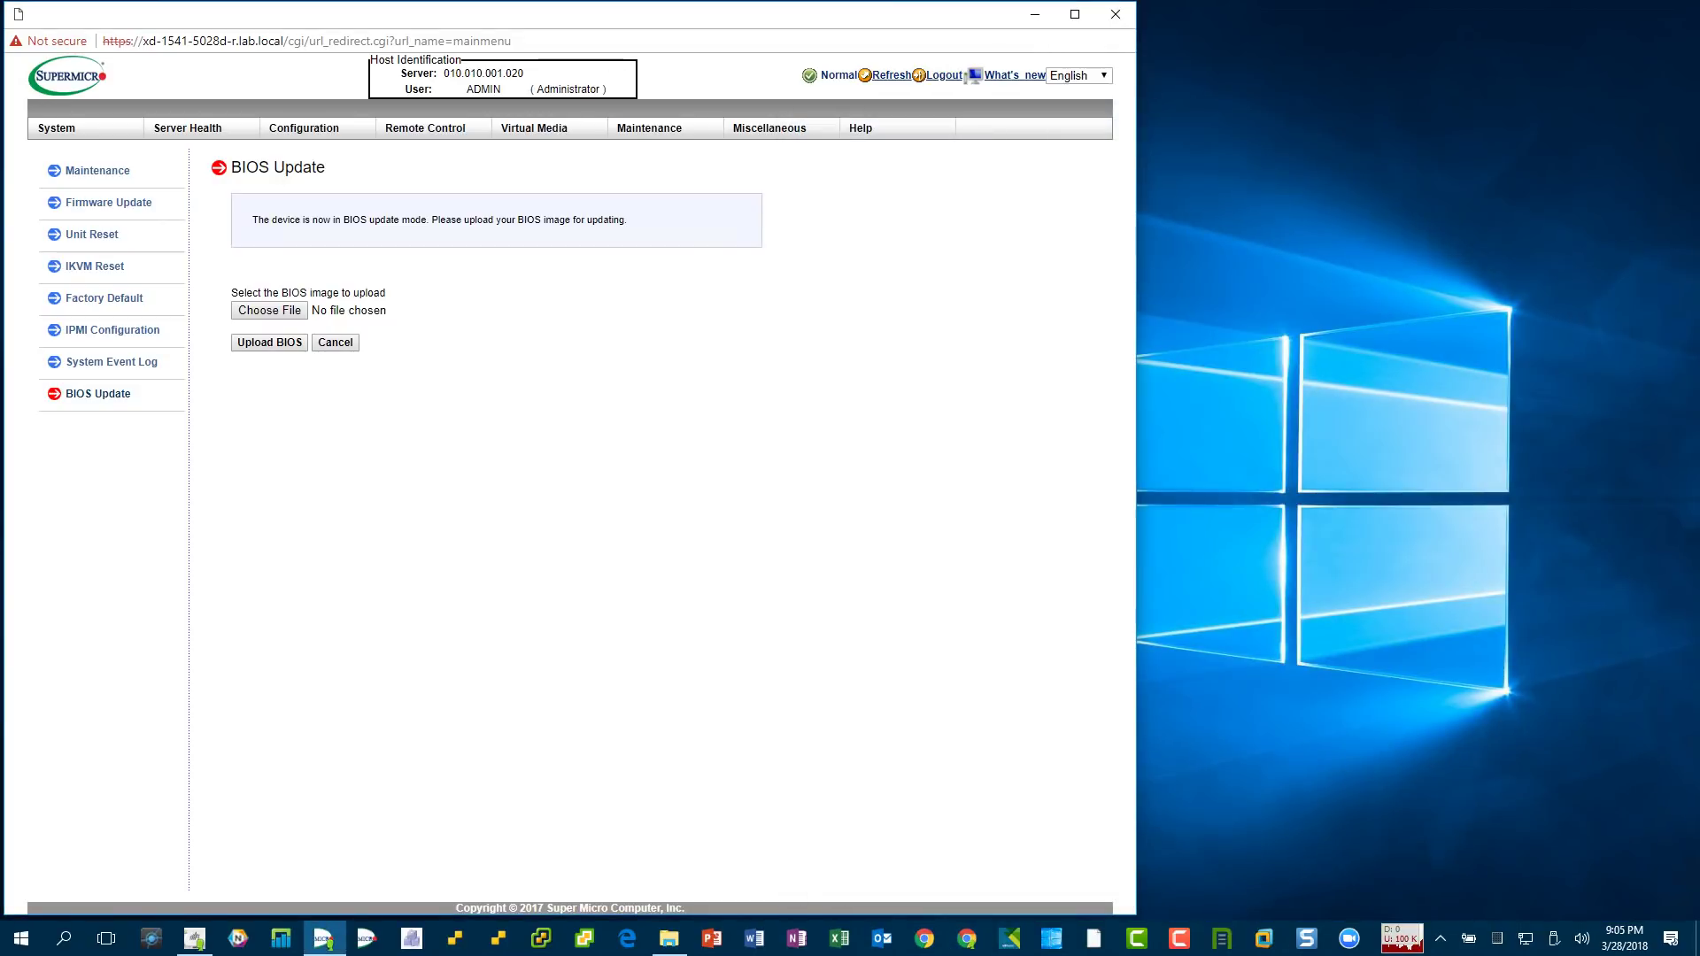
- Copy the X10SDVF8_213 folder's full path from Explorer's address bar and put the window away
click(669, 939)
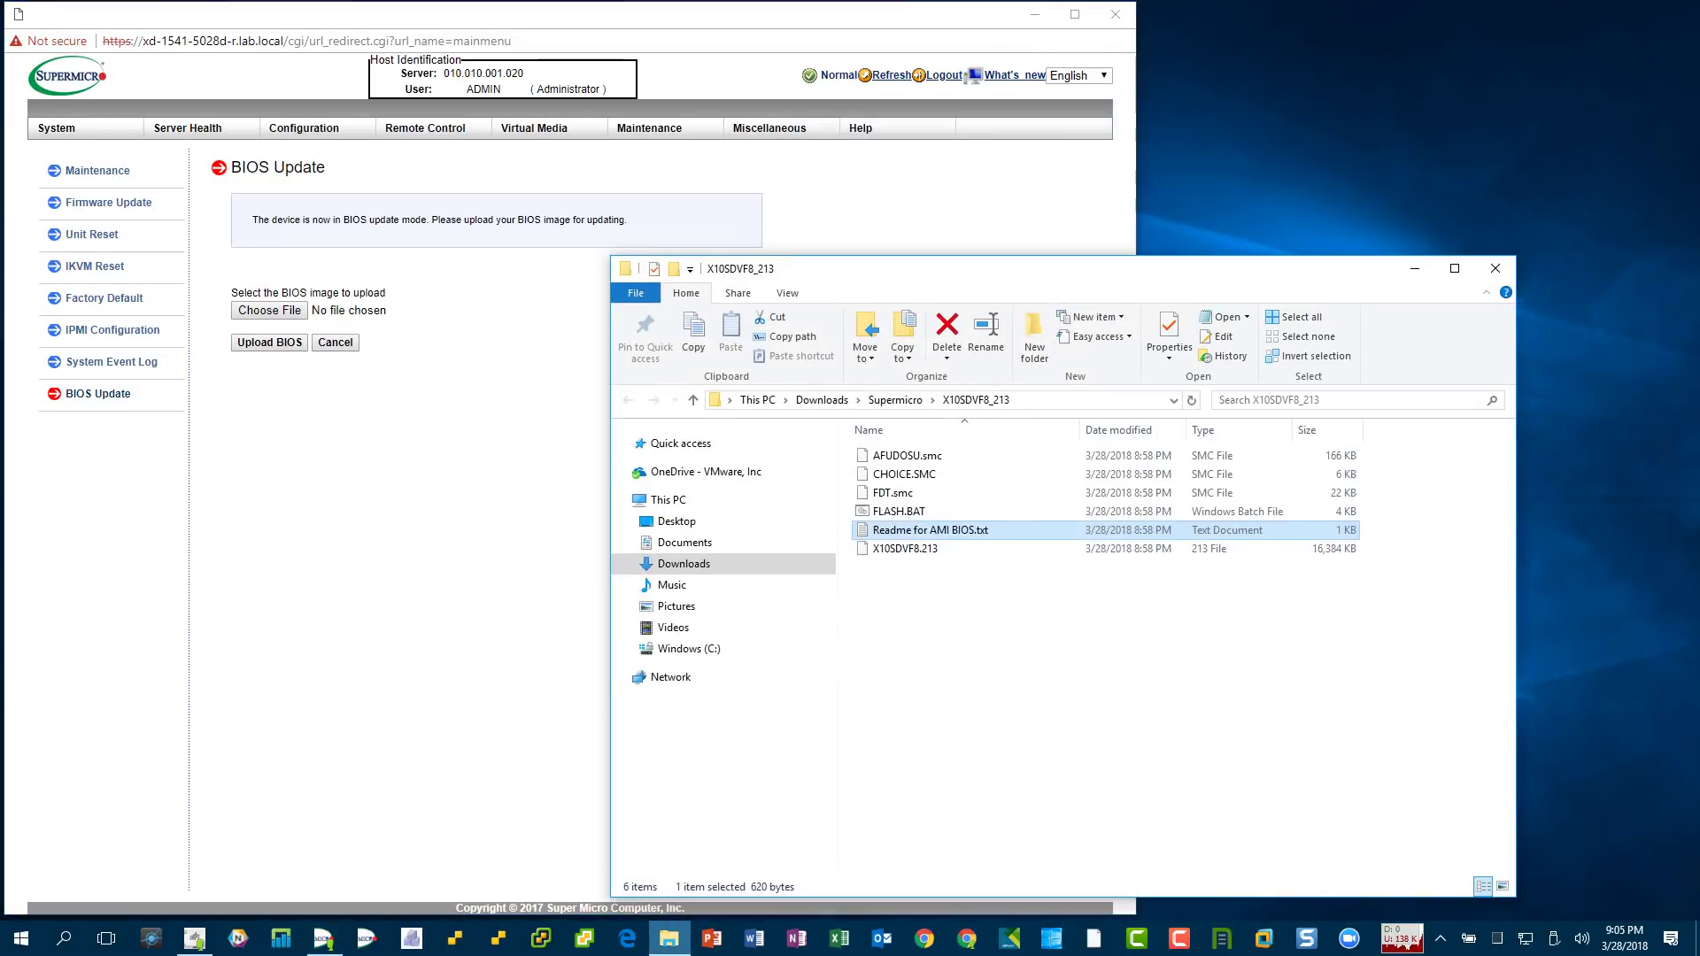
click(1089, 400)
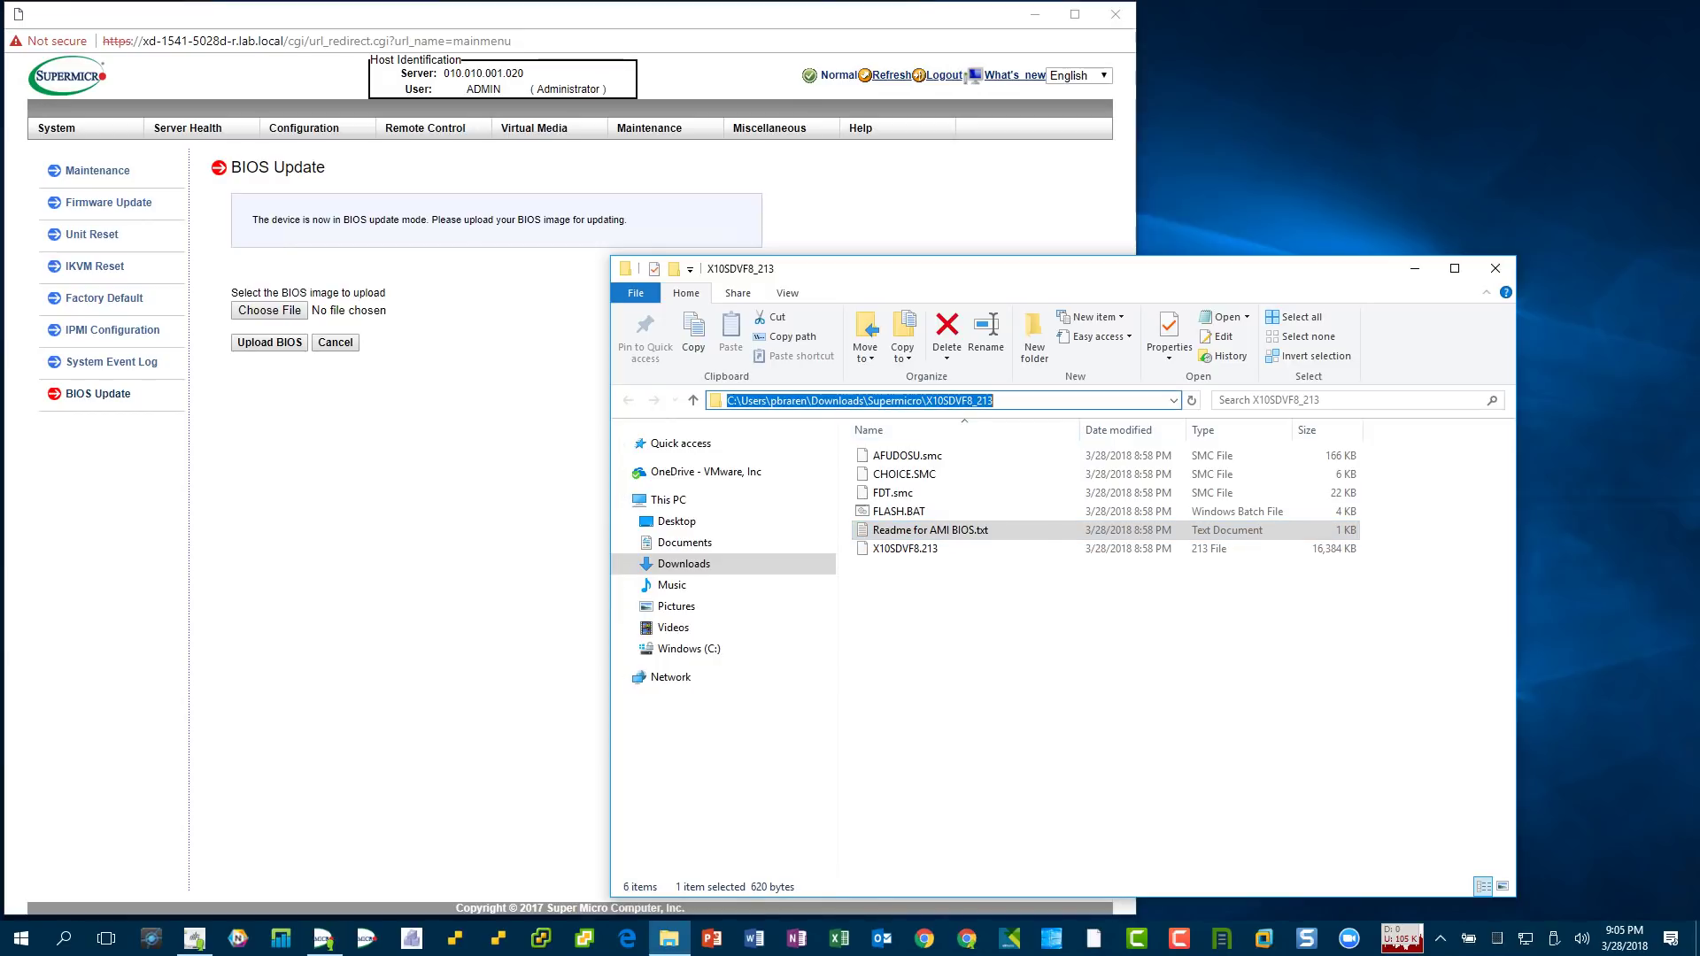
key(shift+F10)
key(Down)
key(Down)
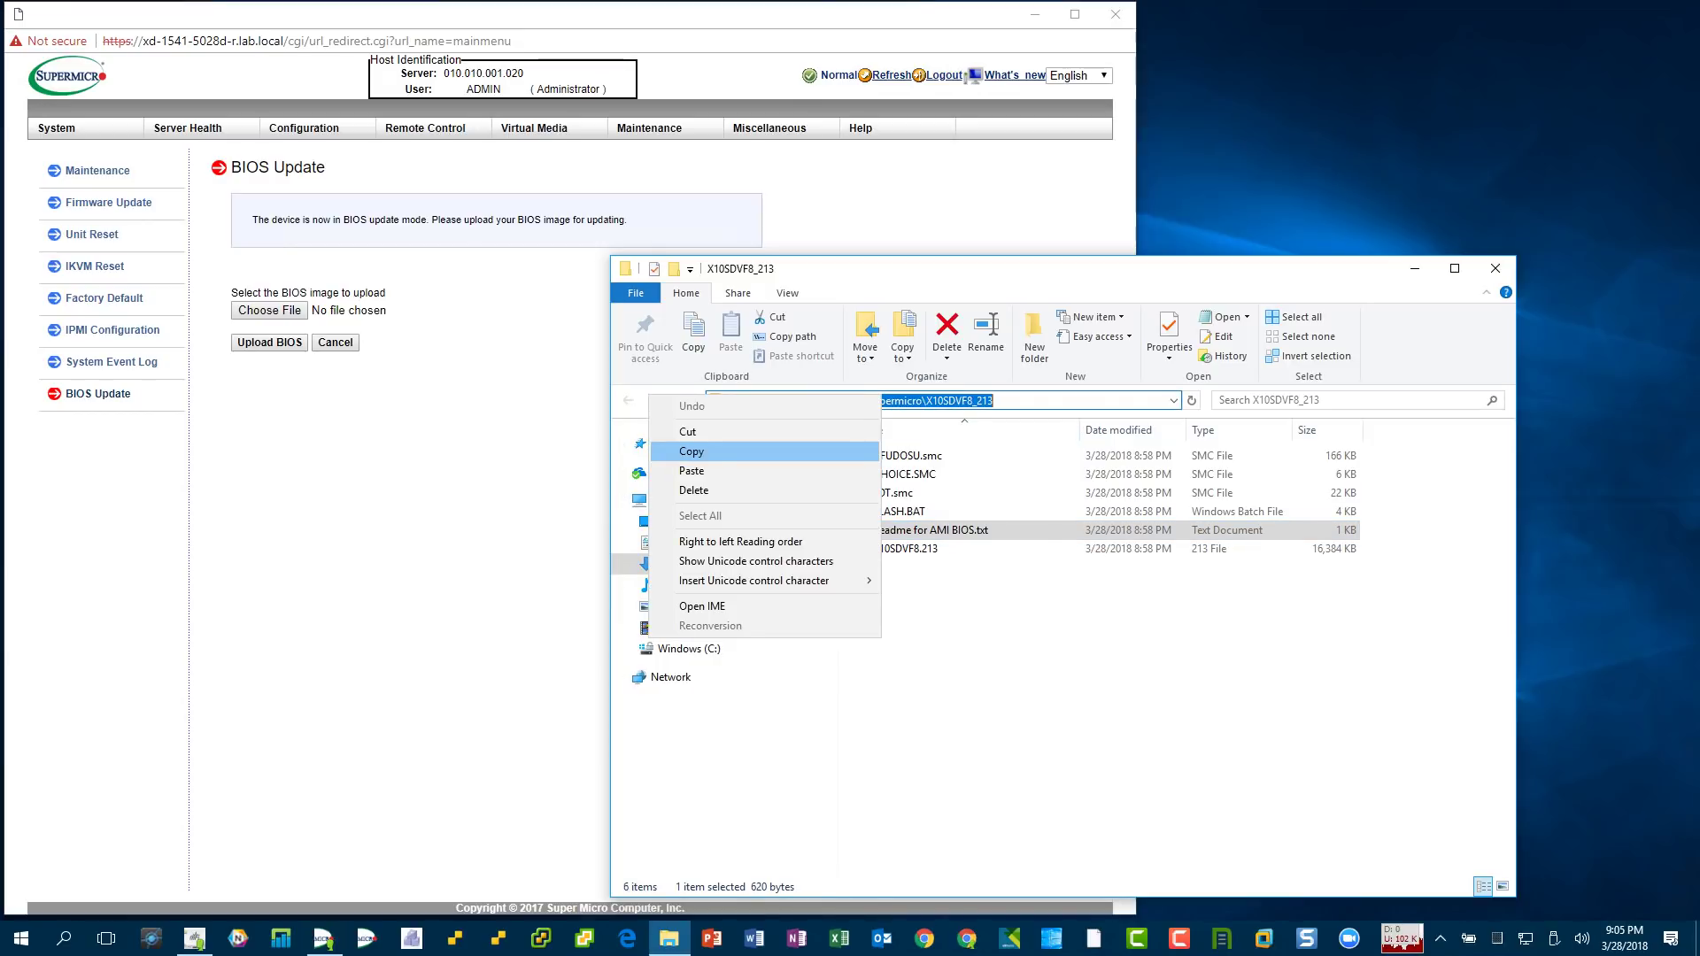
key(Return)
key(End)
key(super+Down)
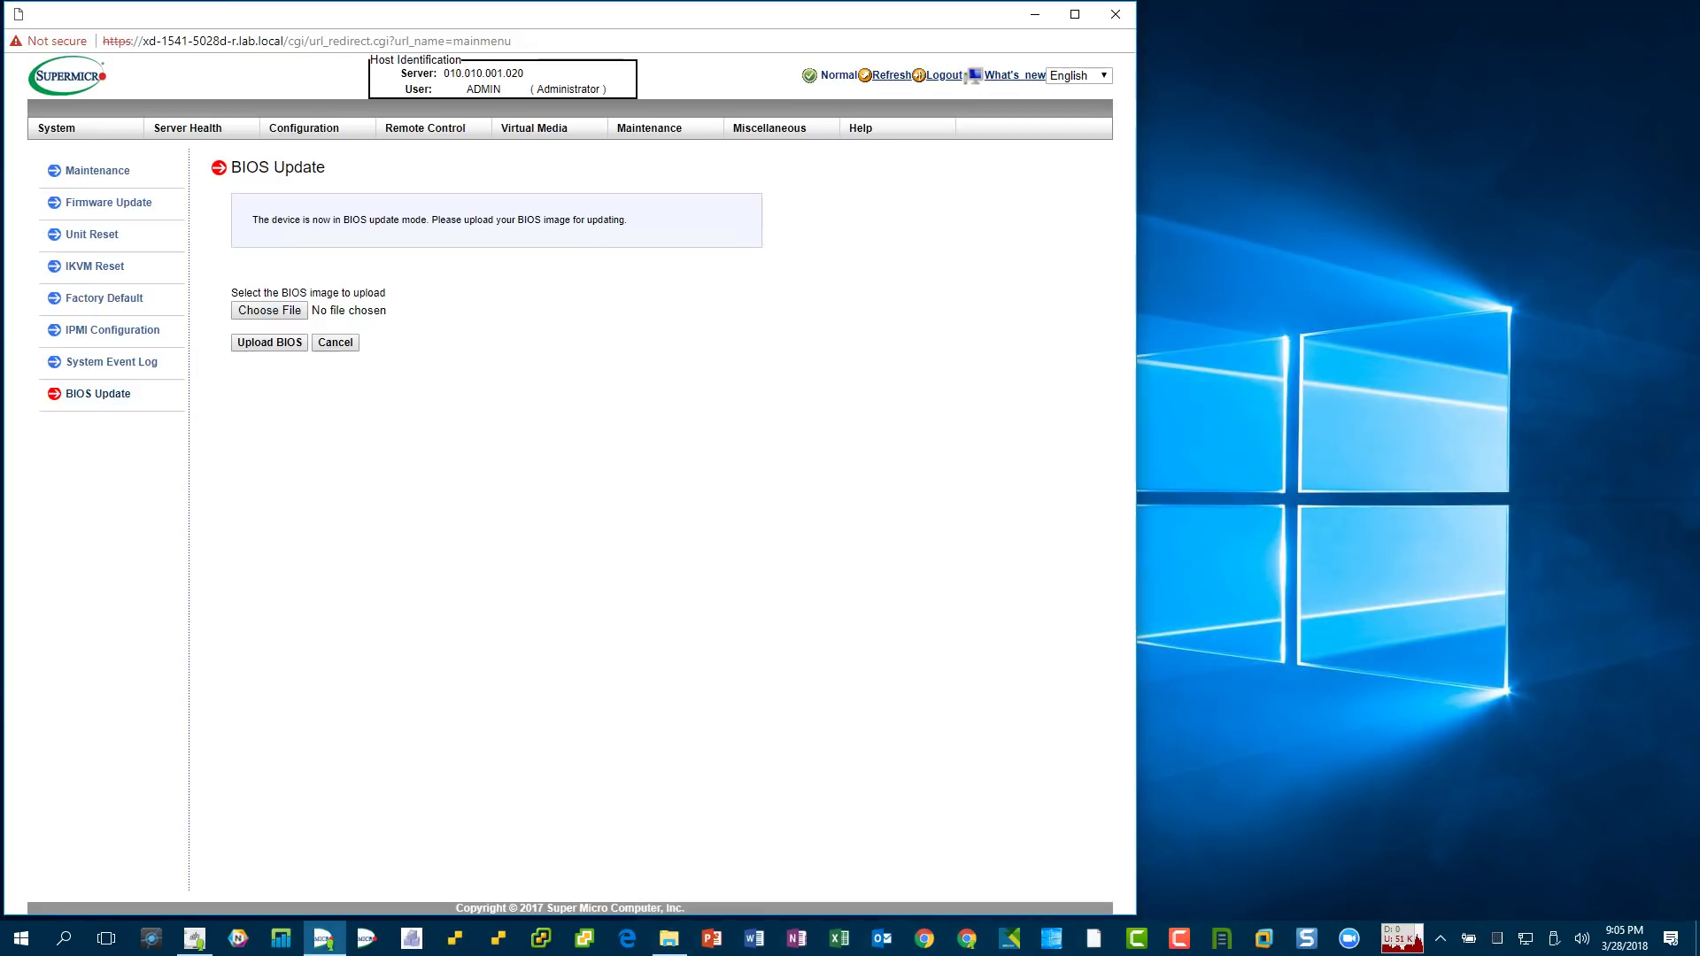
key(space)
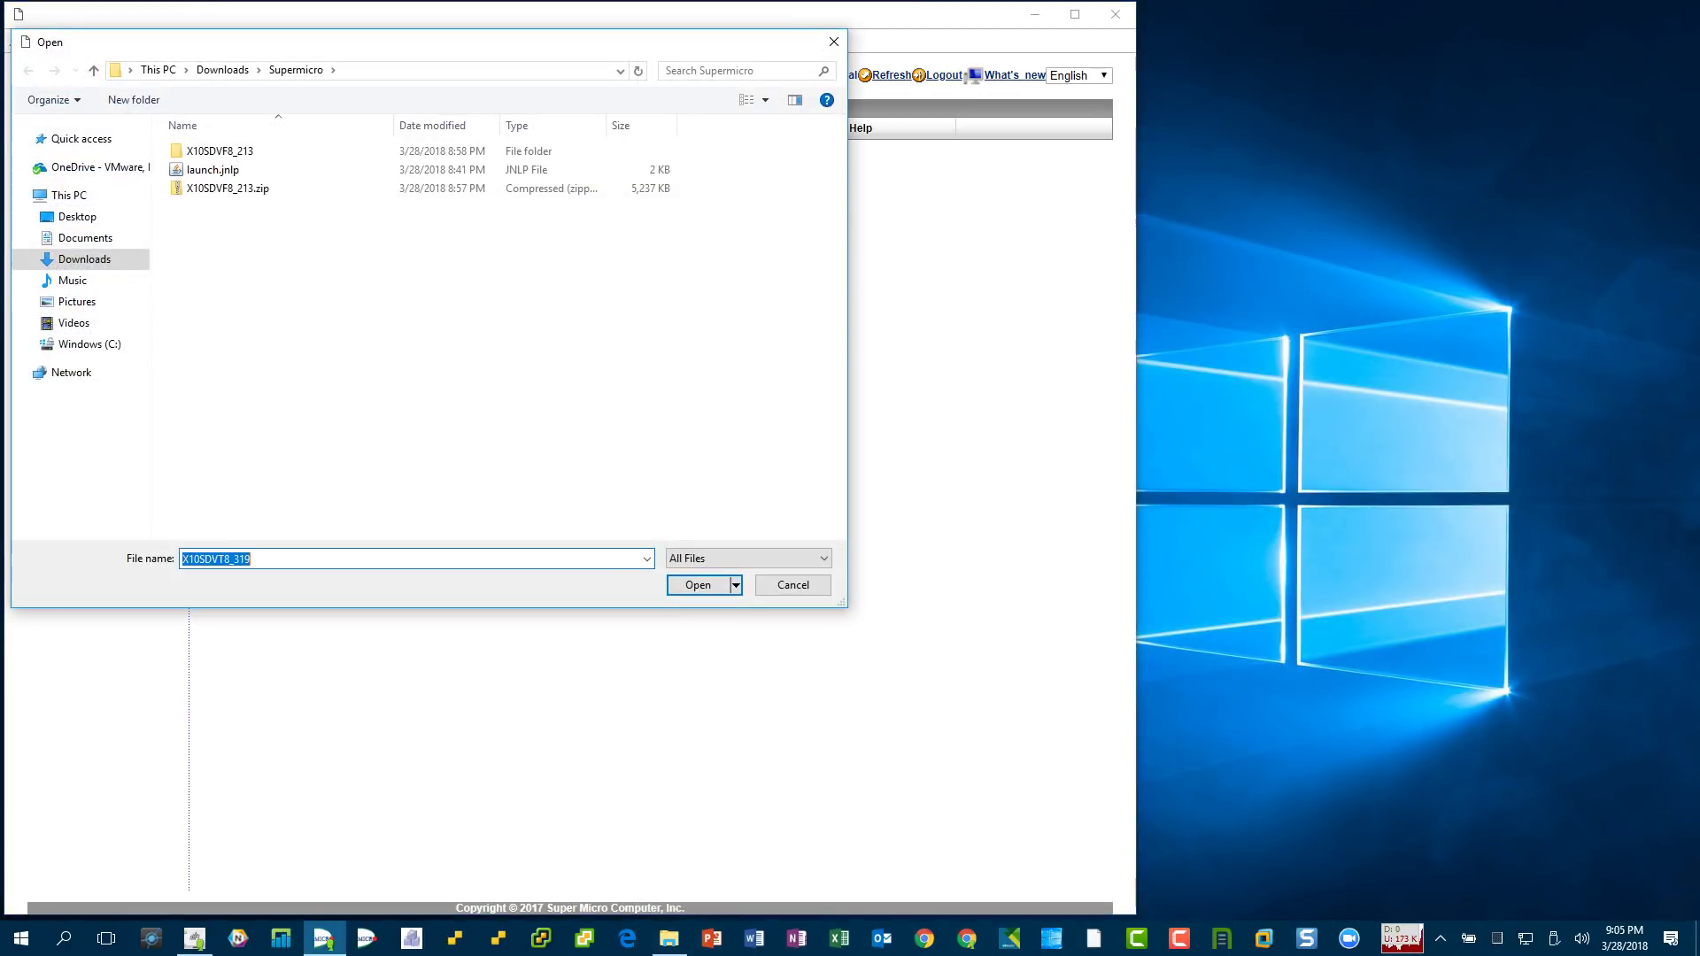
- Go to the pasted X10SDVF8_213 folder path in the Open dialog and choose X10SDVF8.213
key(alt+d)
key(ctrl+v)
key(Return)
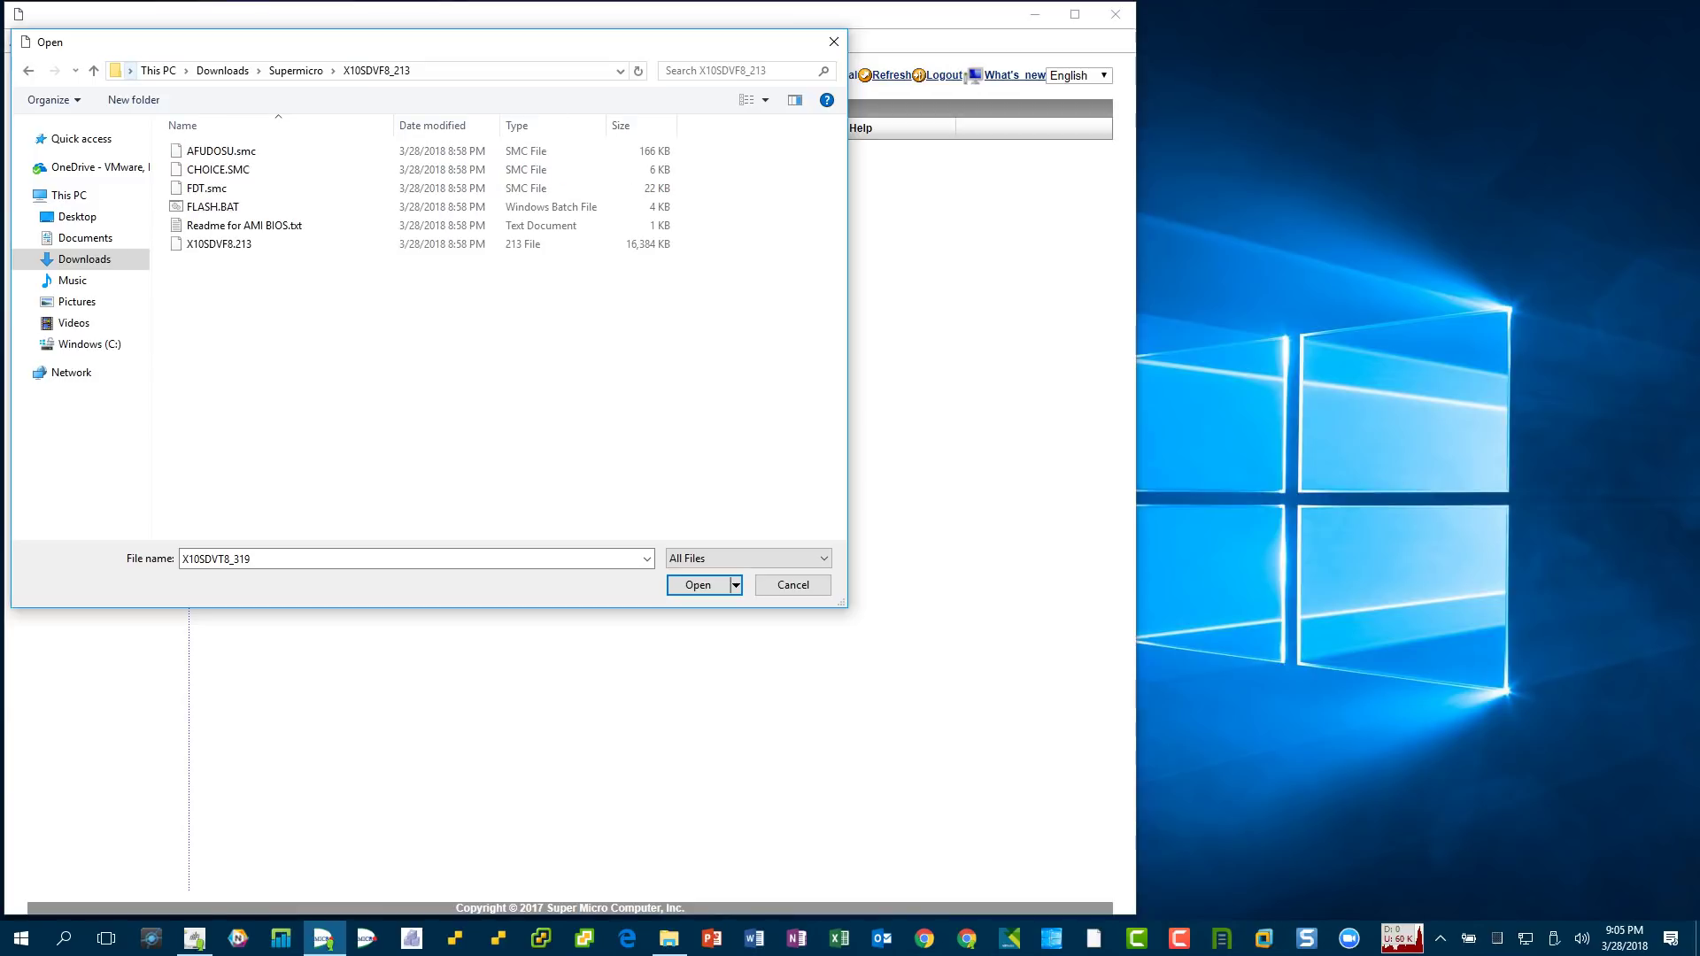
click(219, 244)
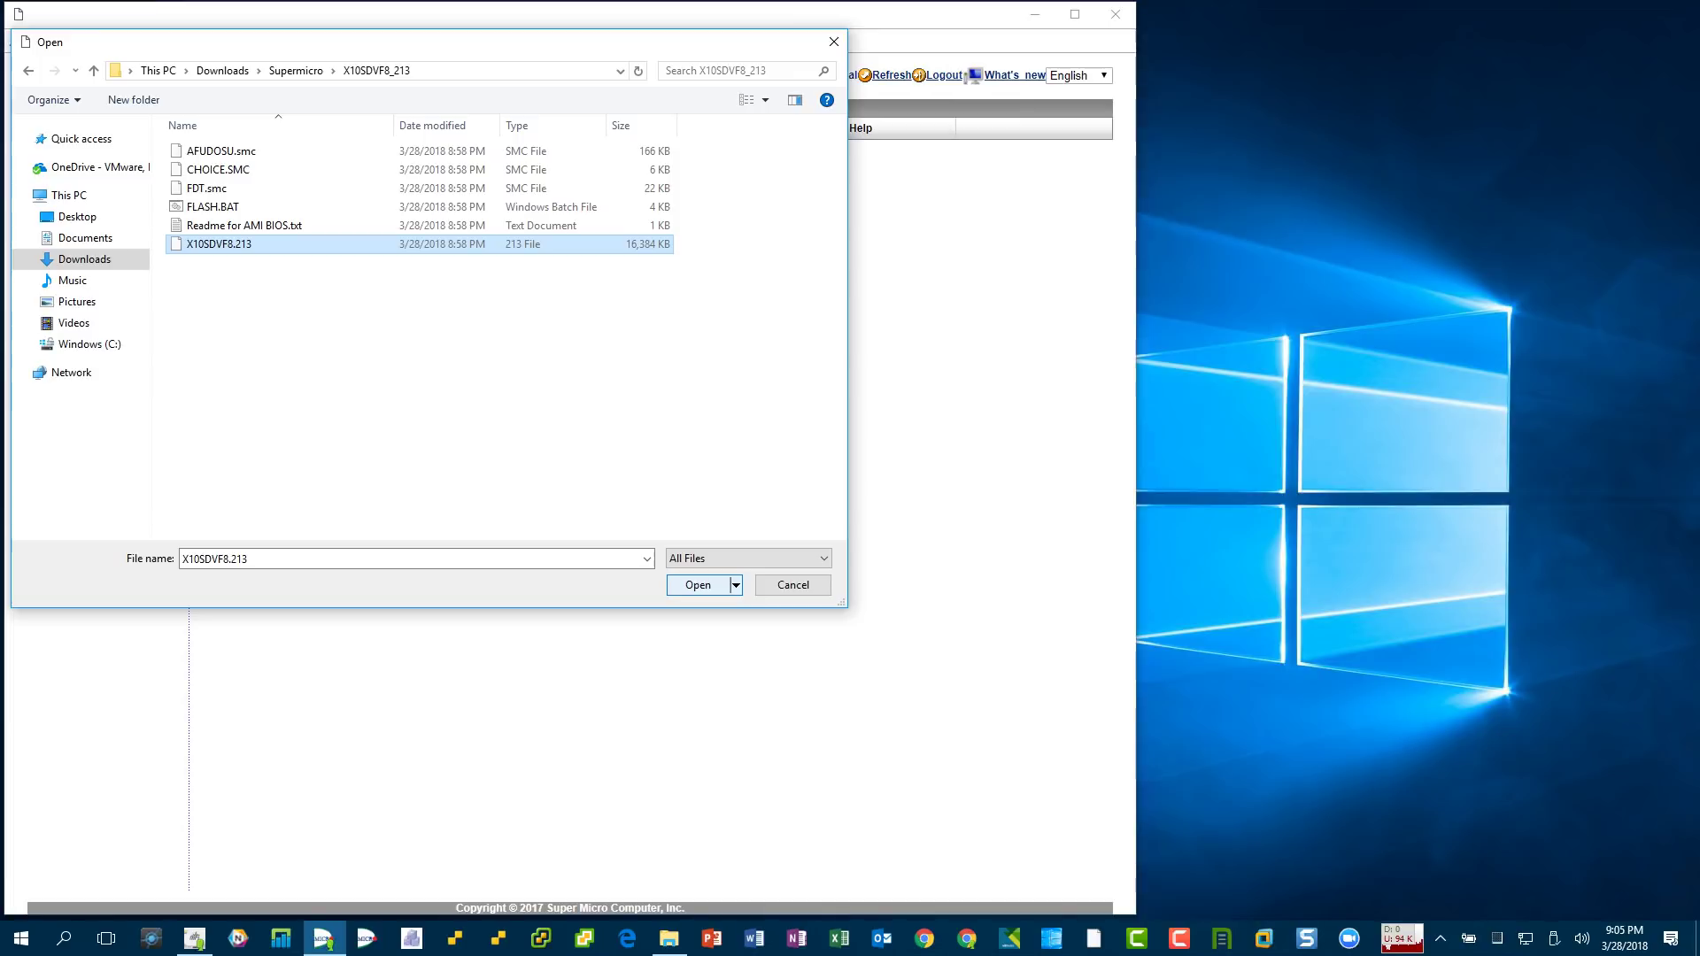
key(Return)
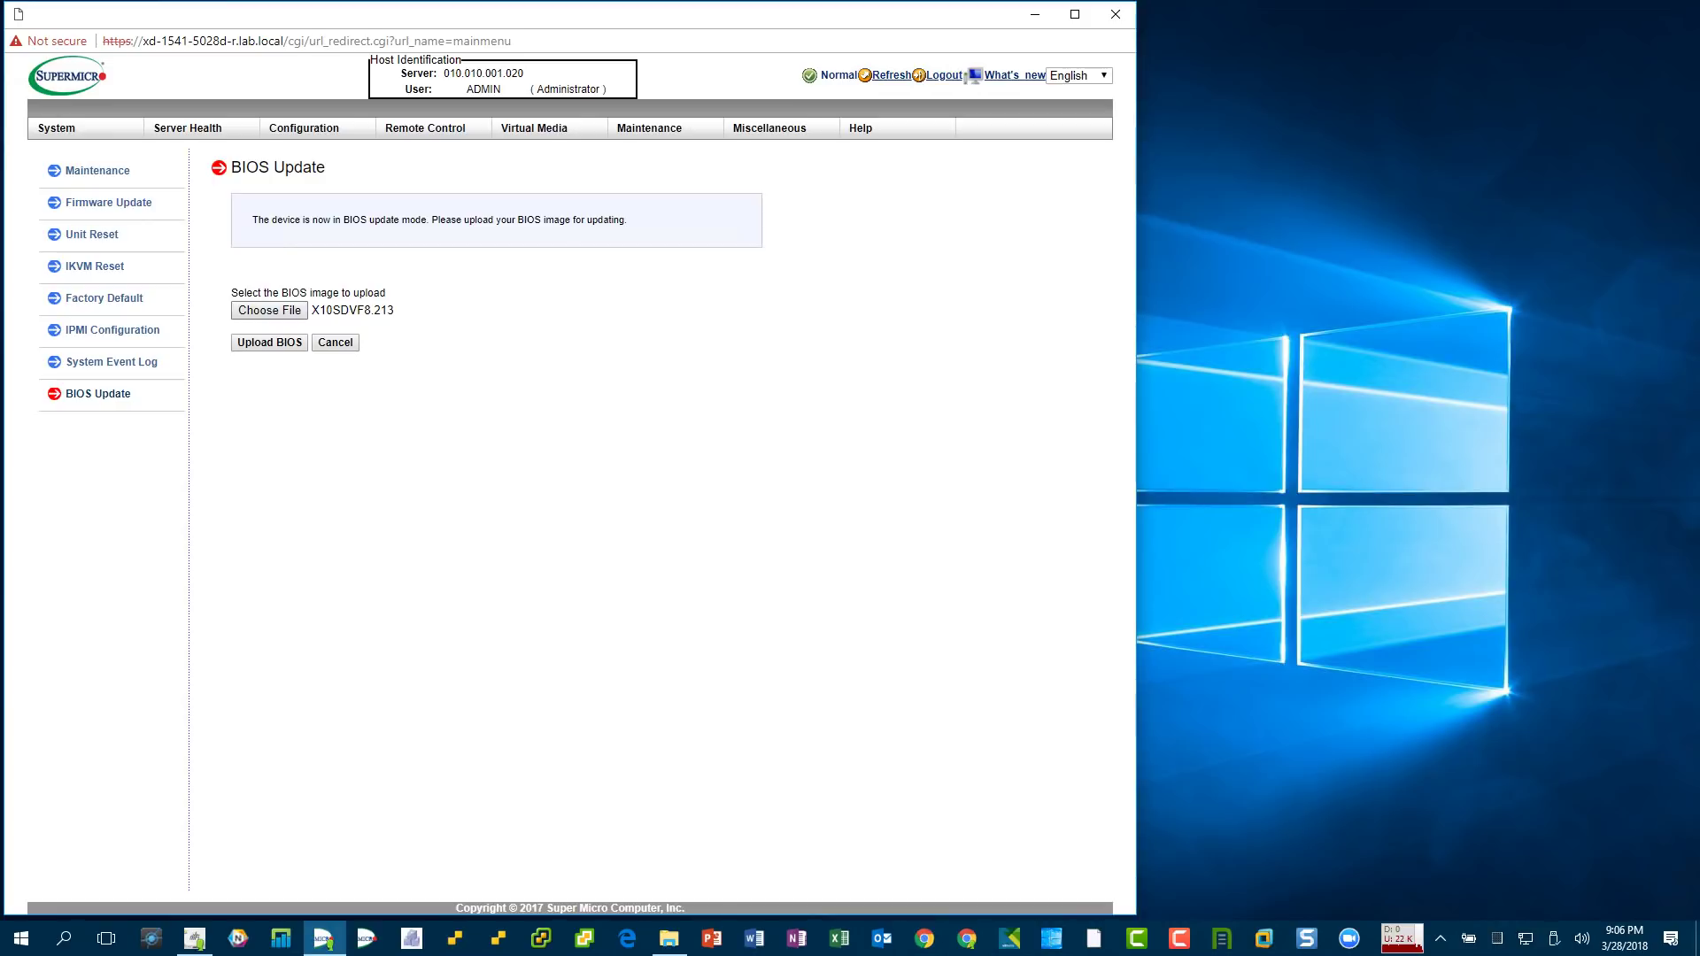
- Start uploading the X10SDVF8.213 BIOS image to the IPMI
key(Tab)
key(Return)
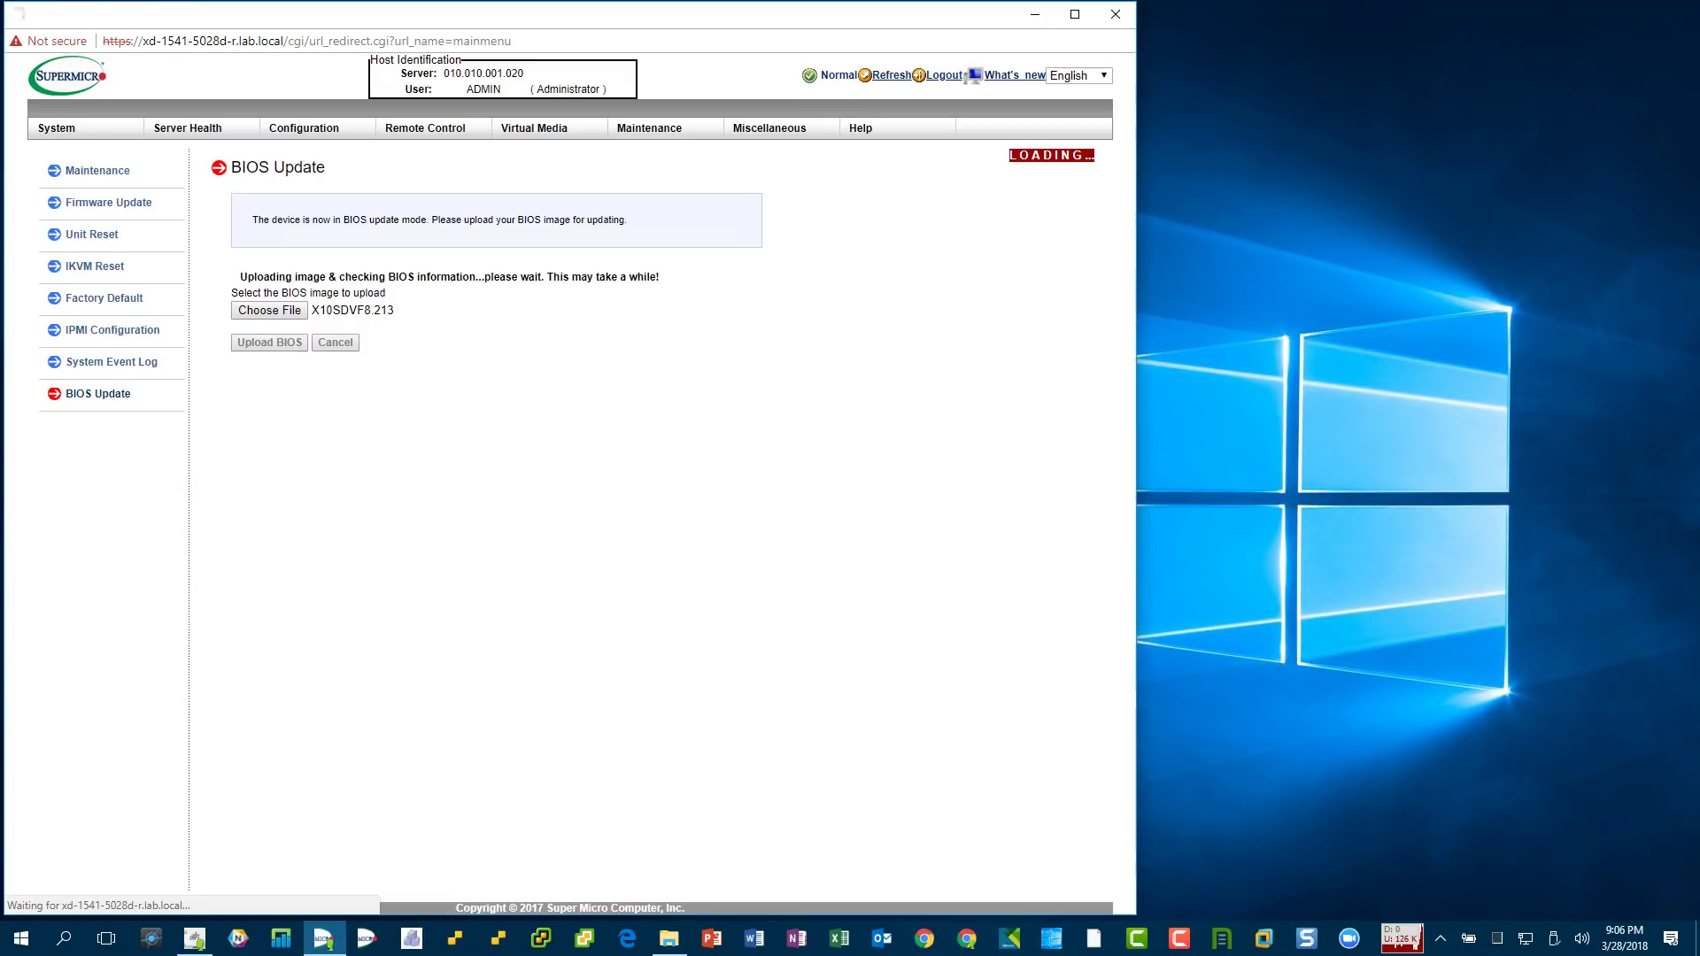
key(ctrl+shift+Escape)
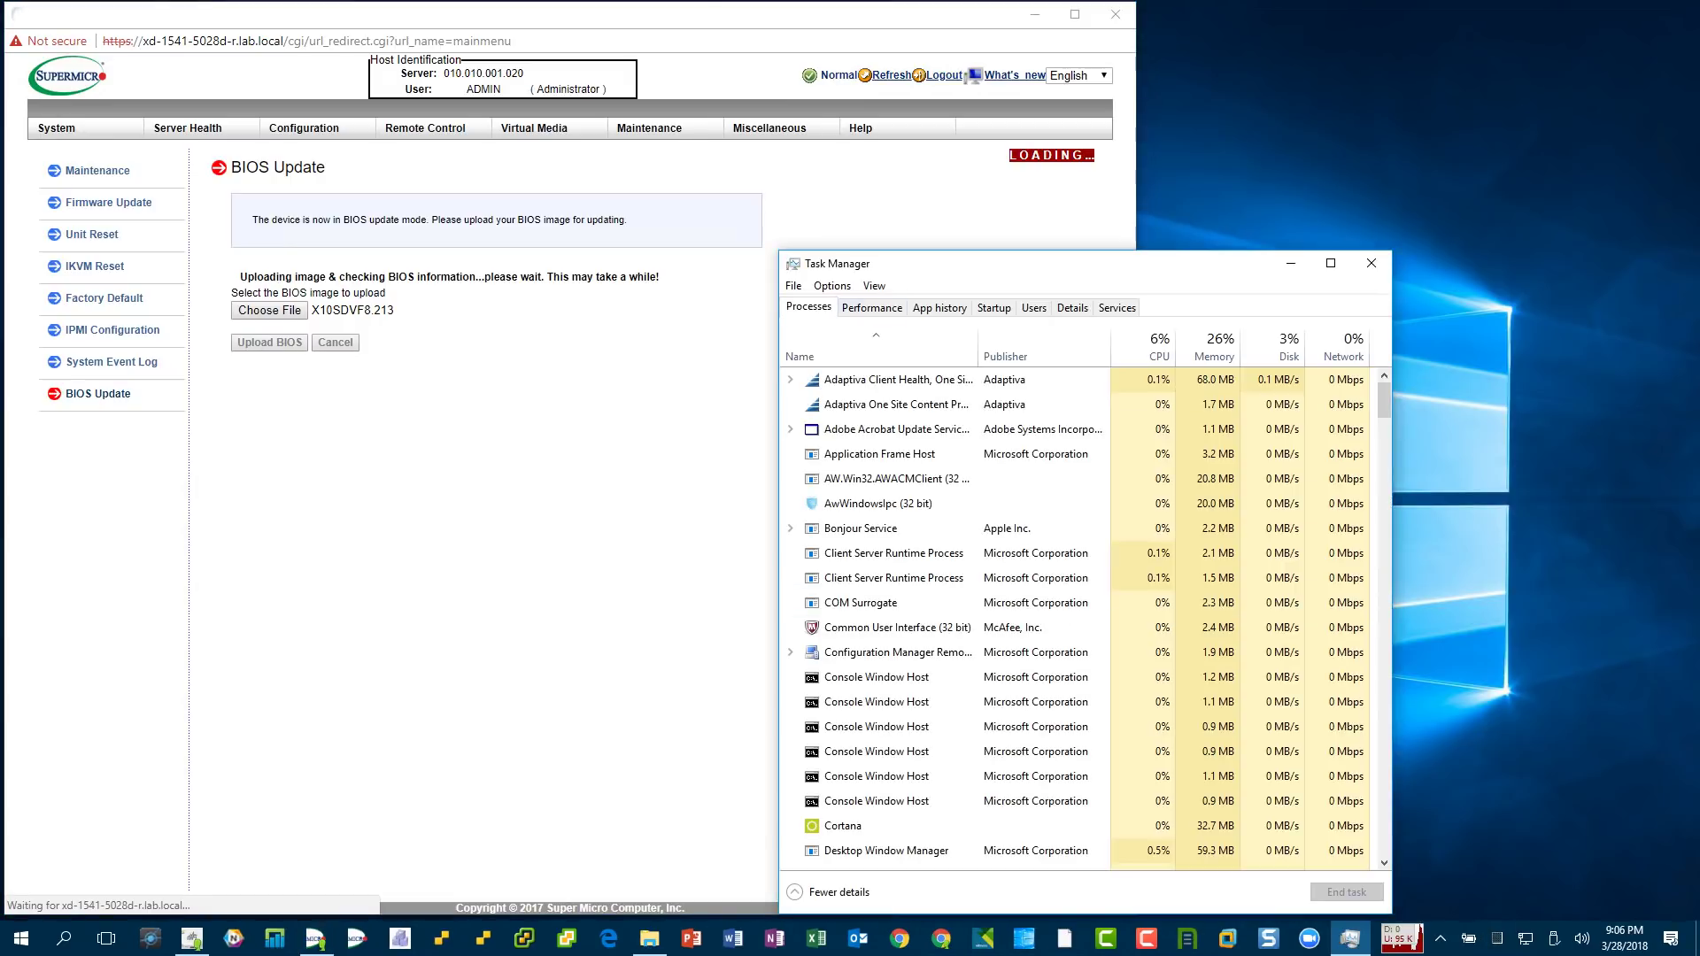
- Check the SANLink3 10GbE Ethernet throughput in Task Manager's Performance view, then close it
click(872, 307)
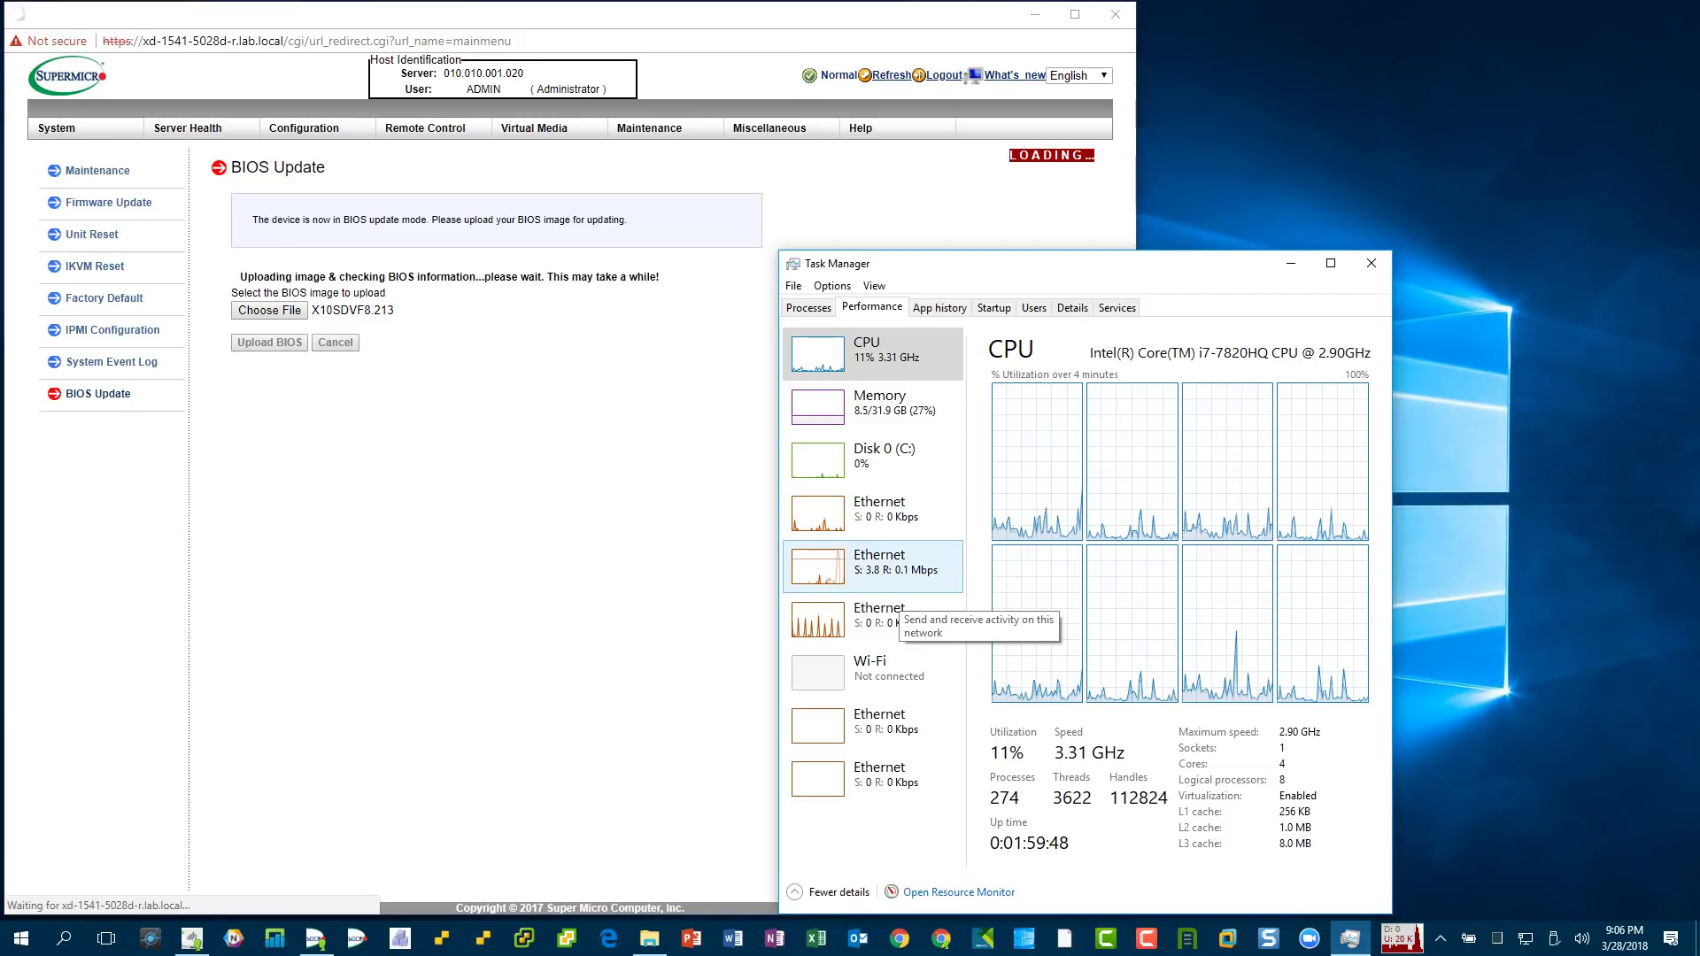
click(876, 567)
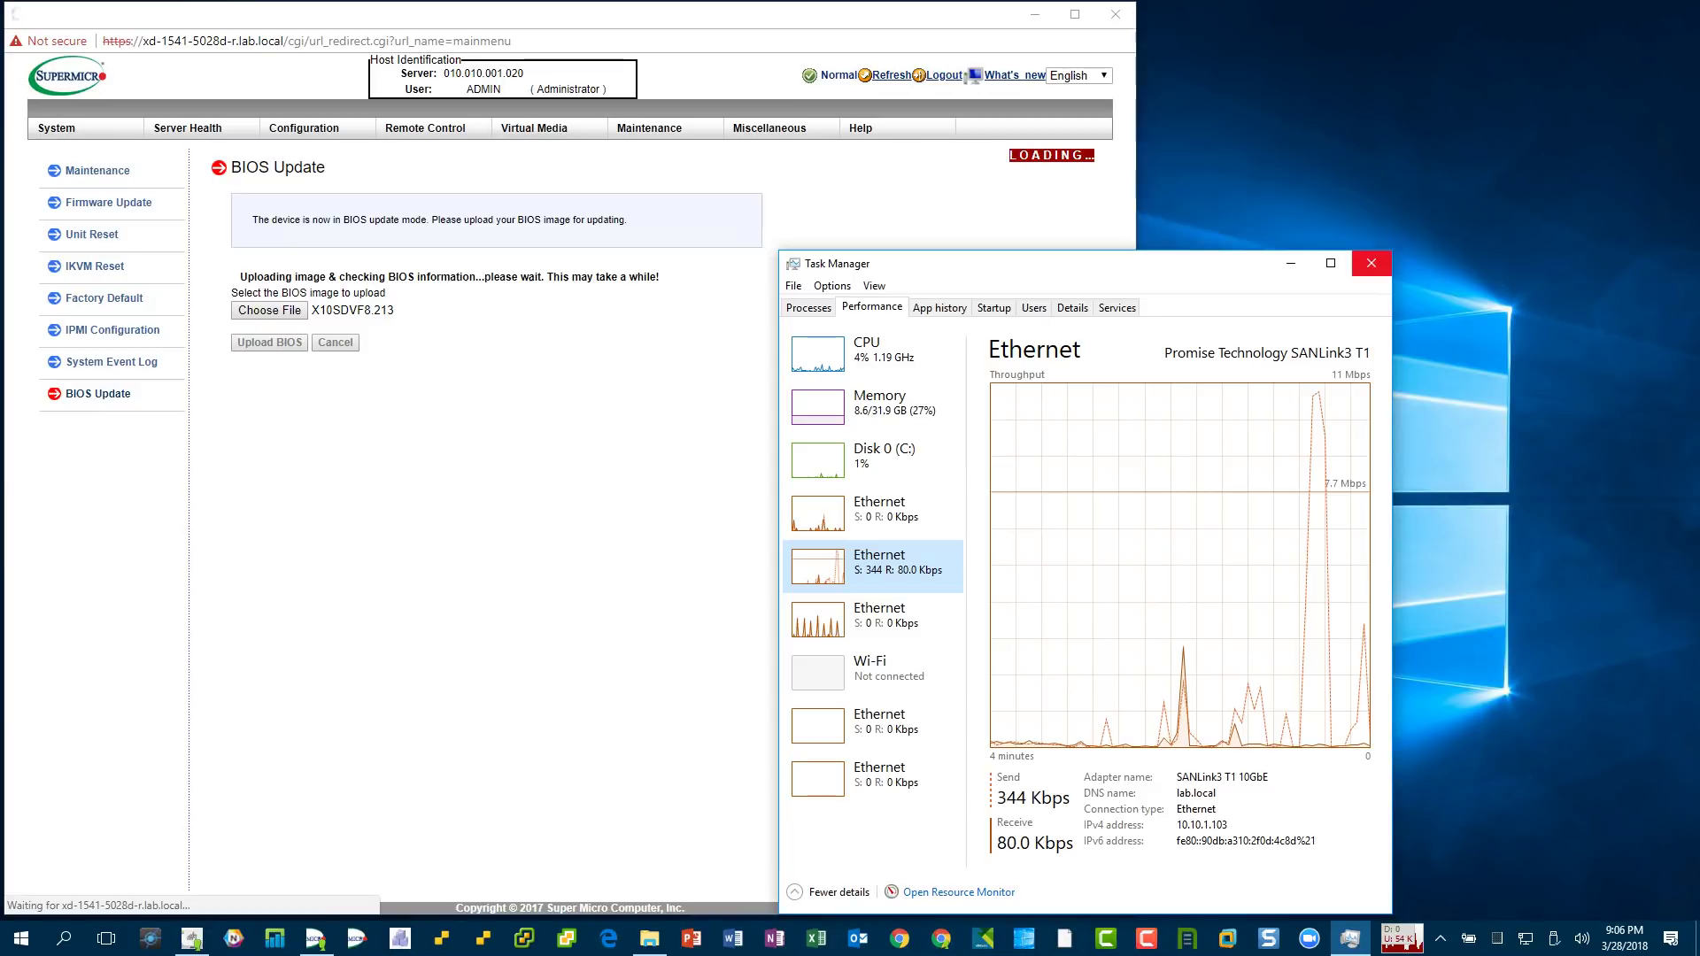
click(1371, 263)
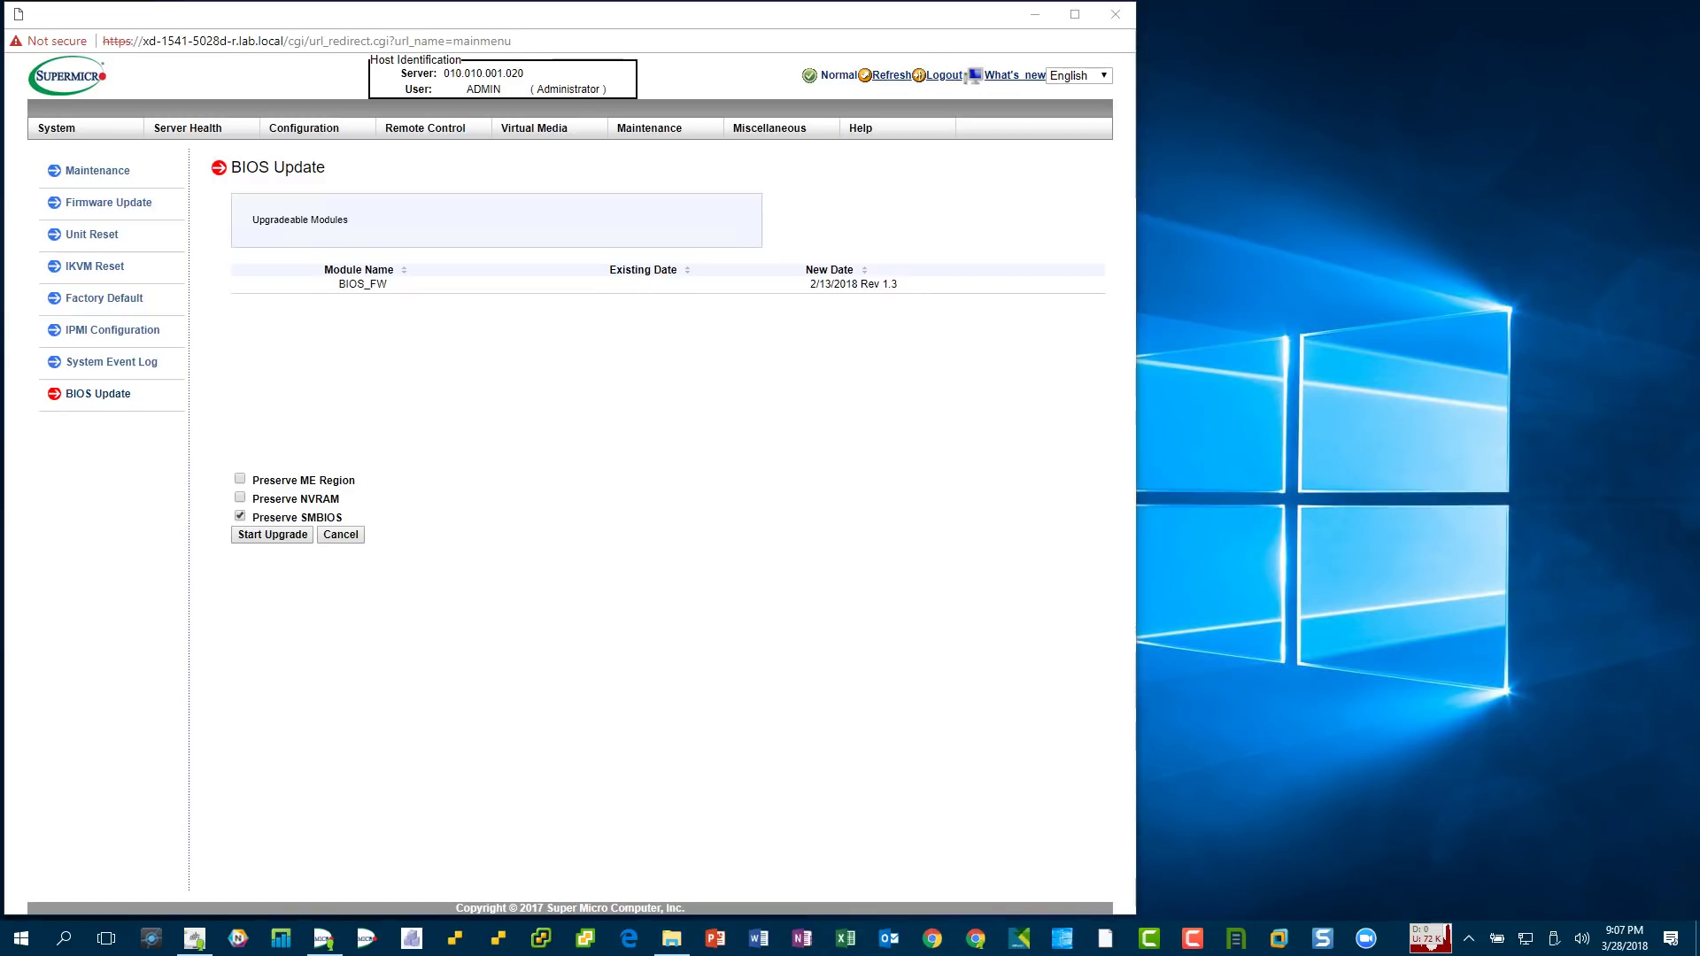
- Start the BIOS upgrade to Rev 1.3 with Preserve SMBIOS left checked
click(272, 534)
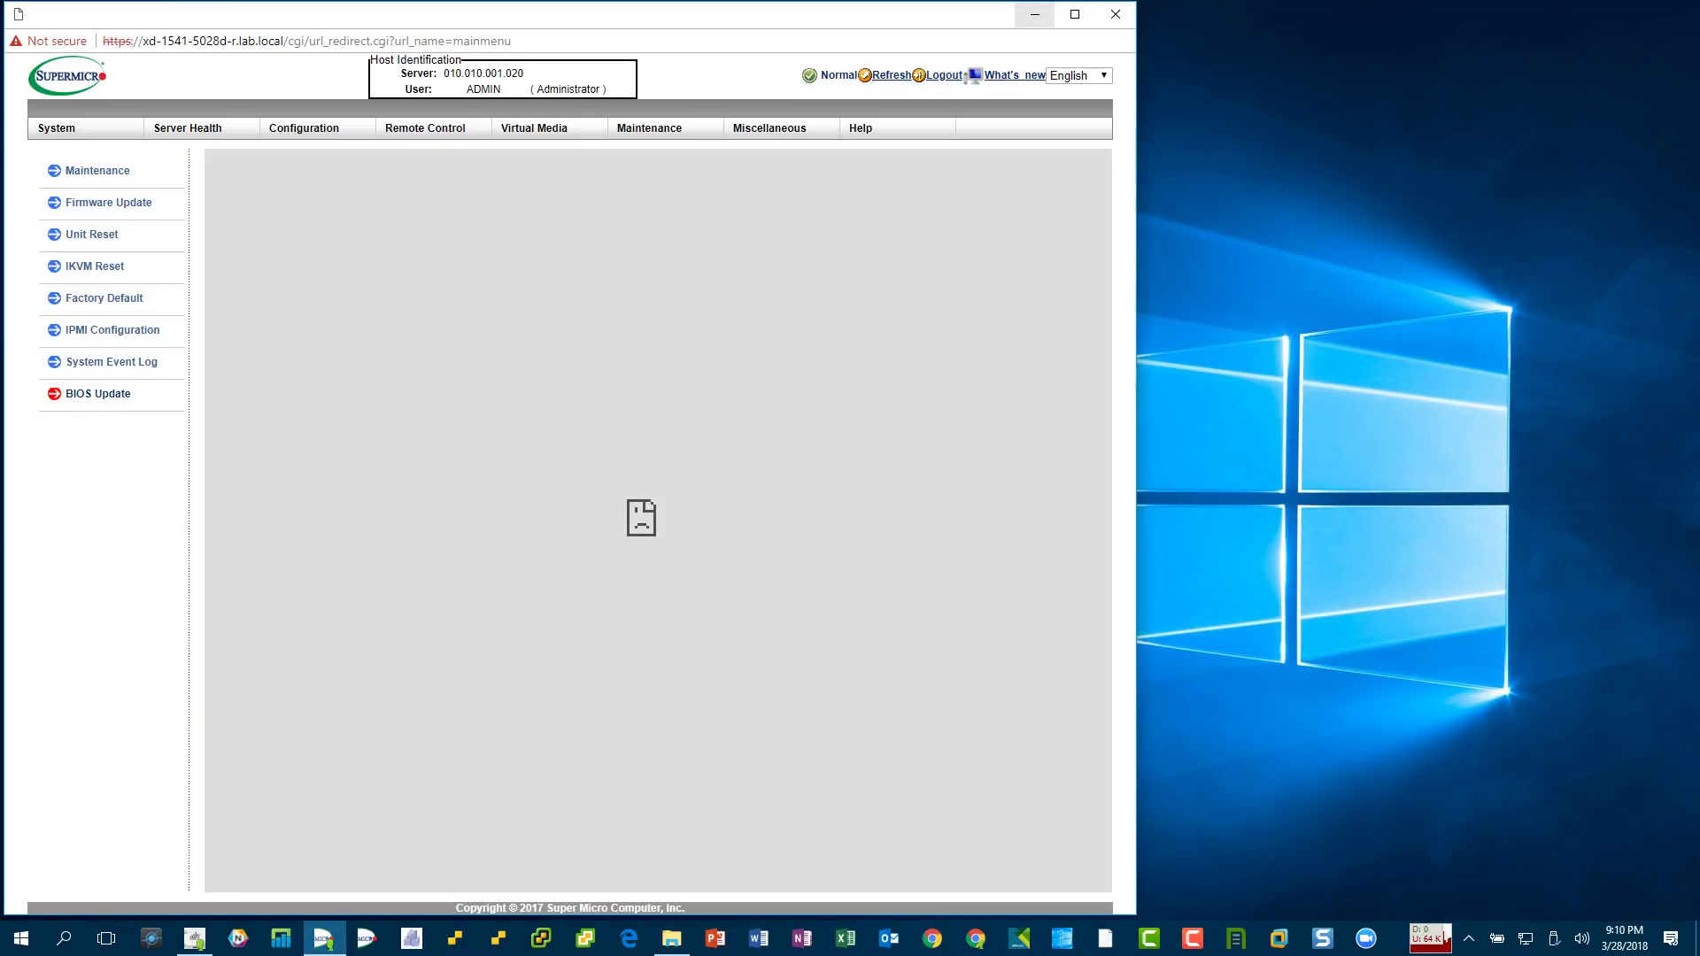
- Minimize the IPMI browser and show the mPower outlet controls with port 4 (xd-1541-5028d) on
click(1034, 14)
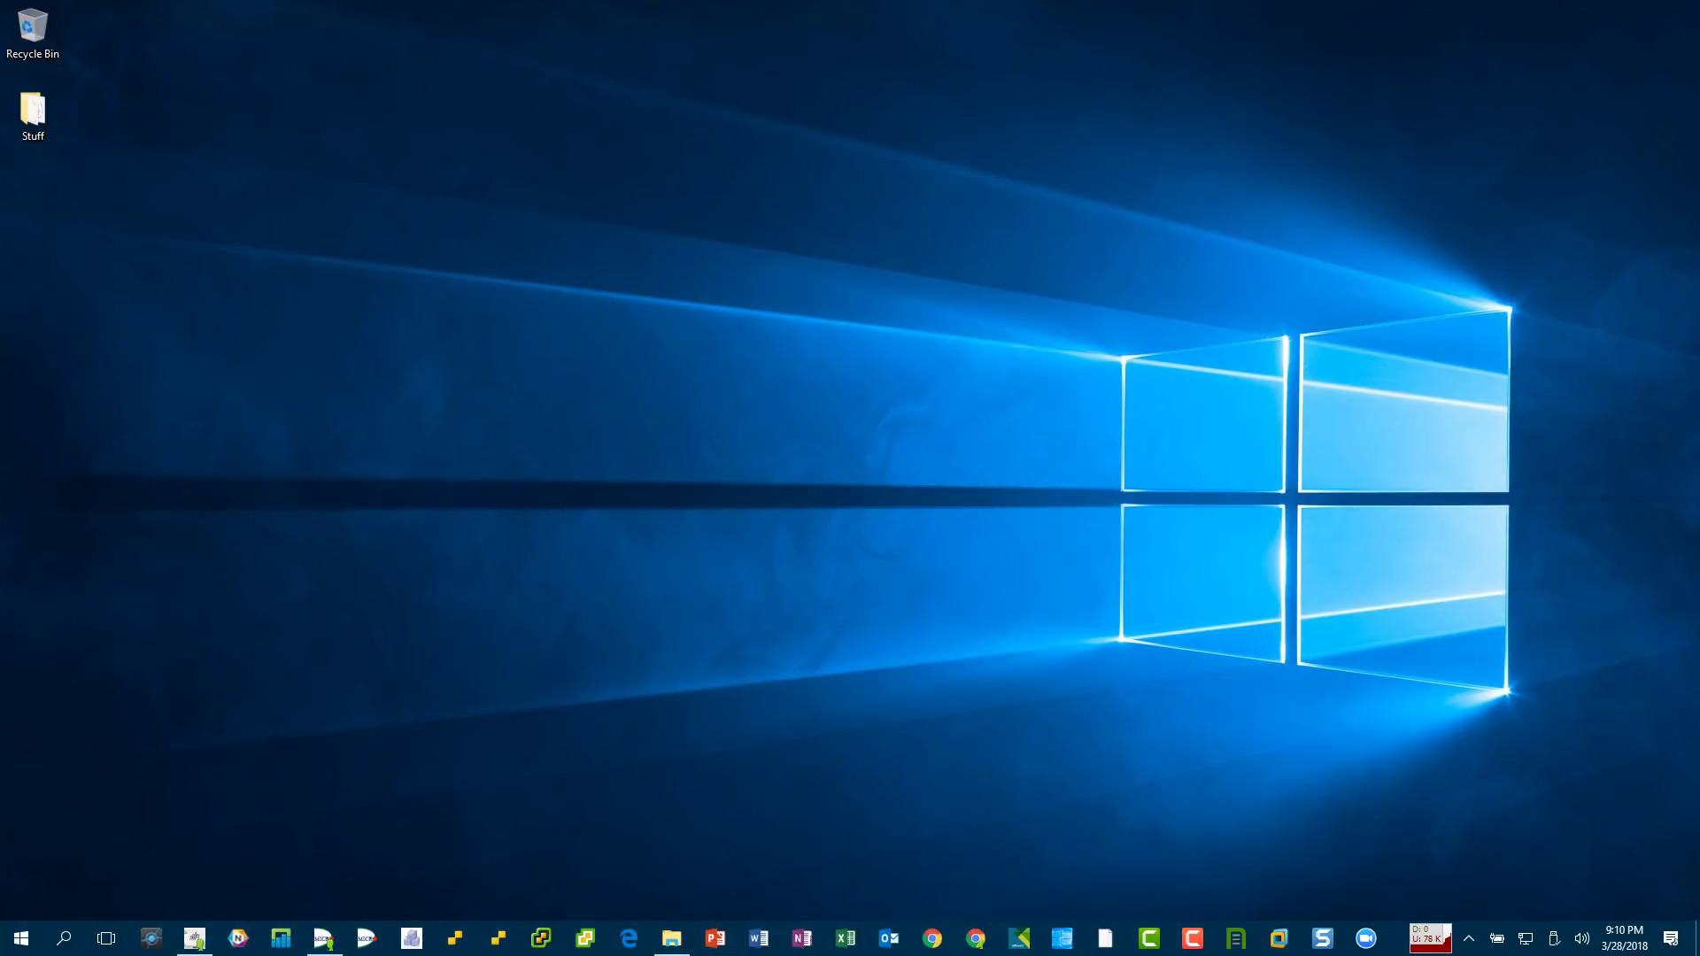
click(195, 938)
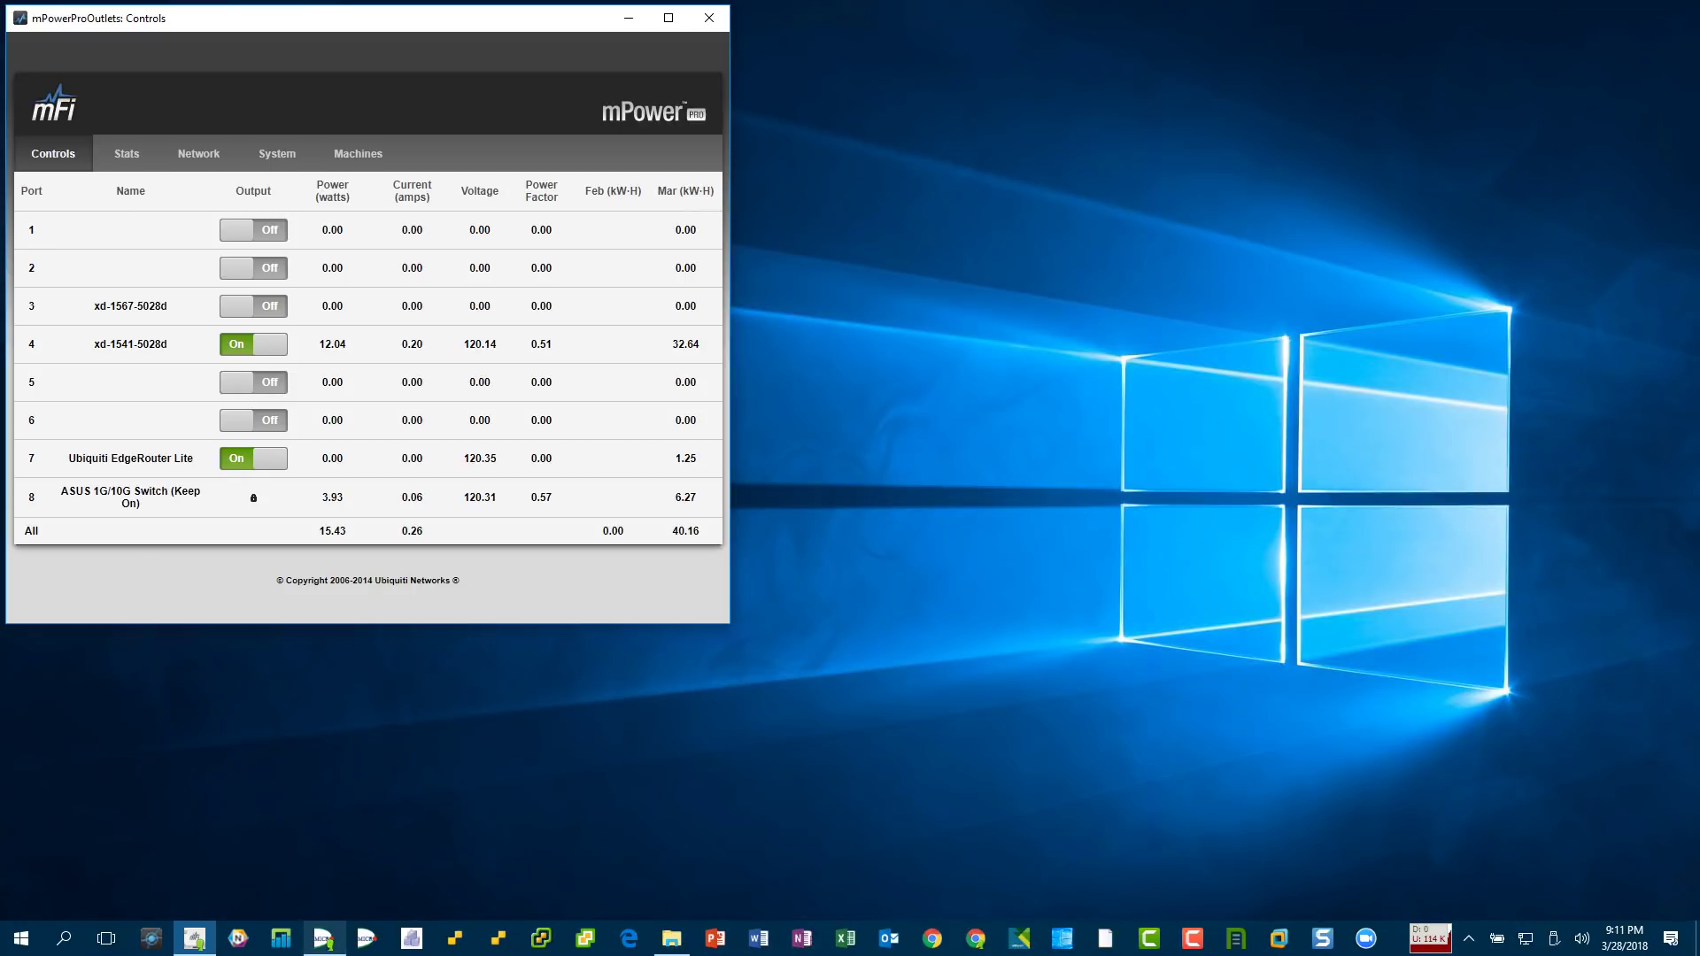
click(323, 937)
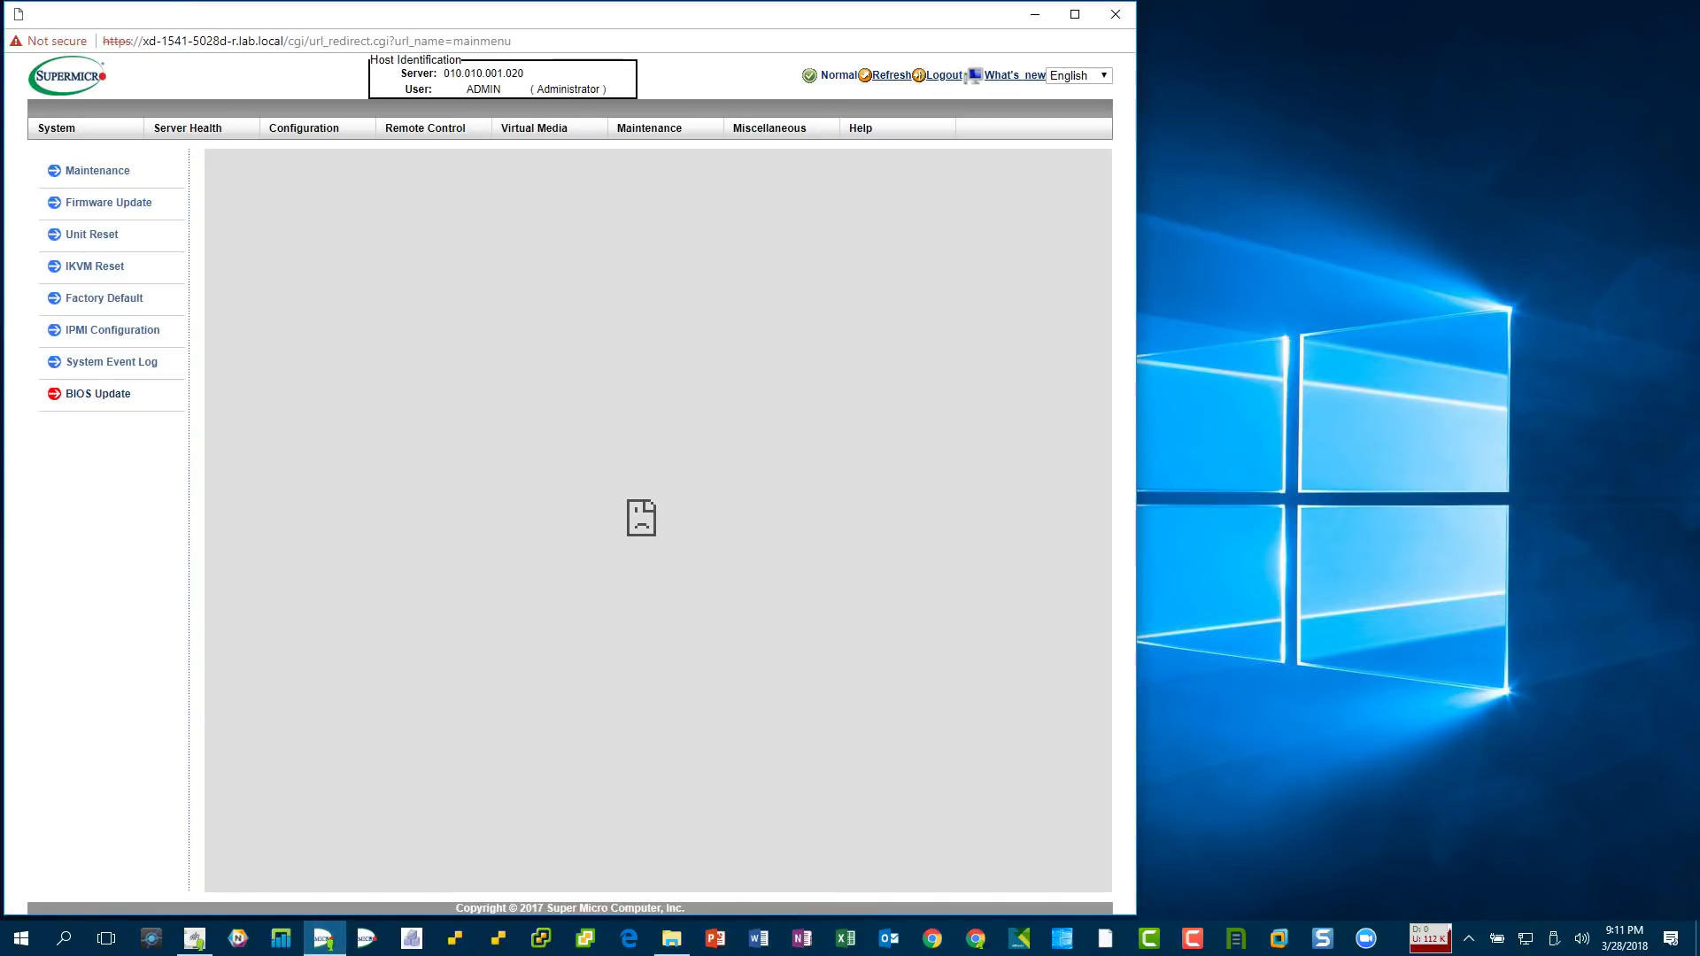
- Place the IPMI window beside the mPower outlet controls and select its page address
drag(531, 13, 1073, 25)
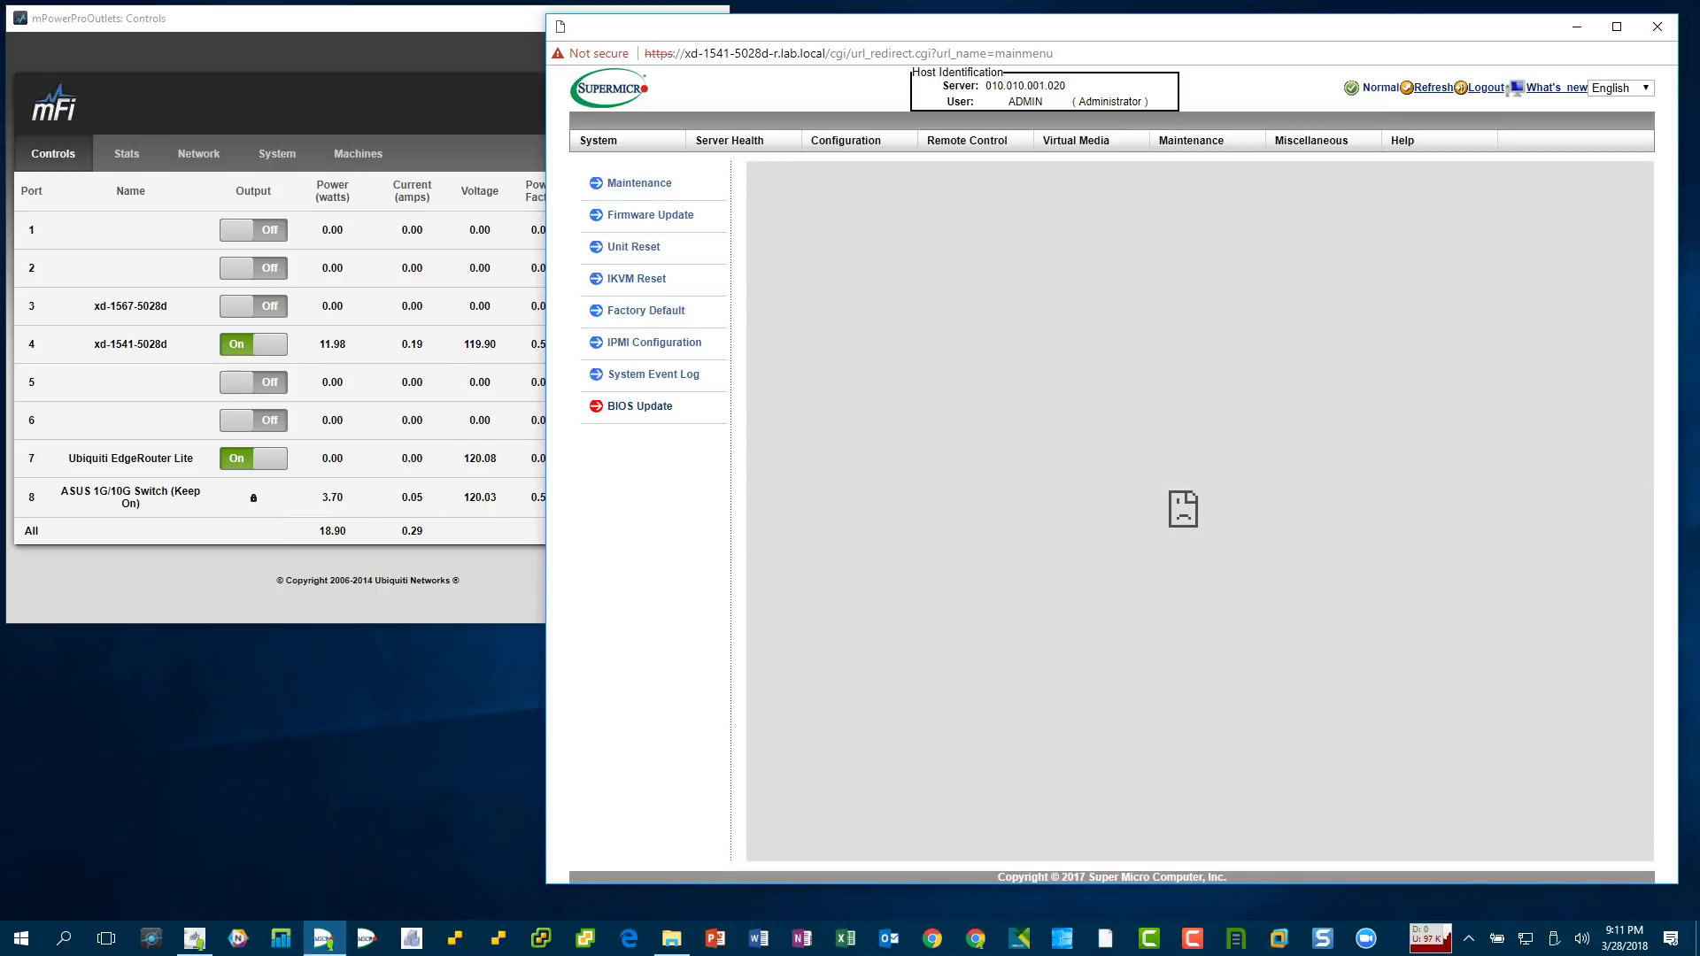
key(ctrl+l)
key(Escape)
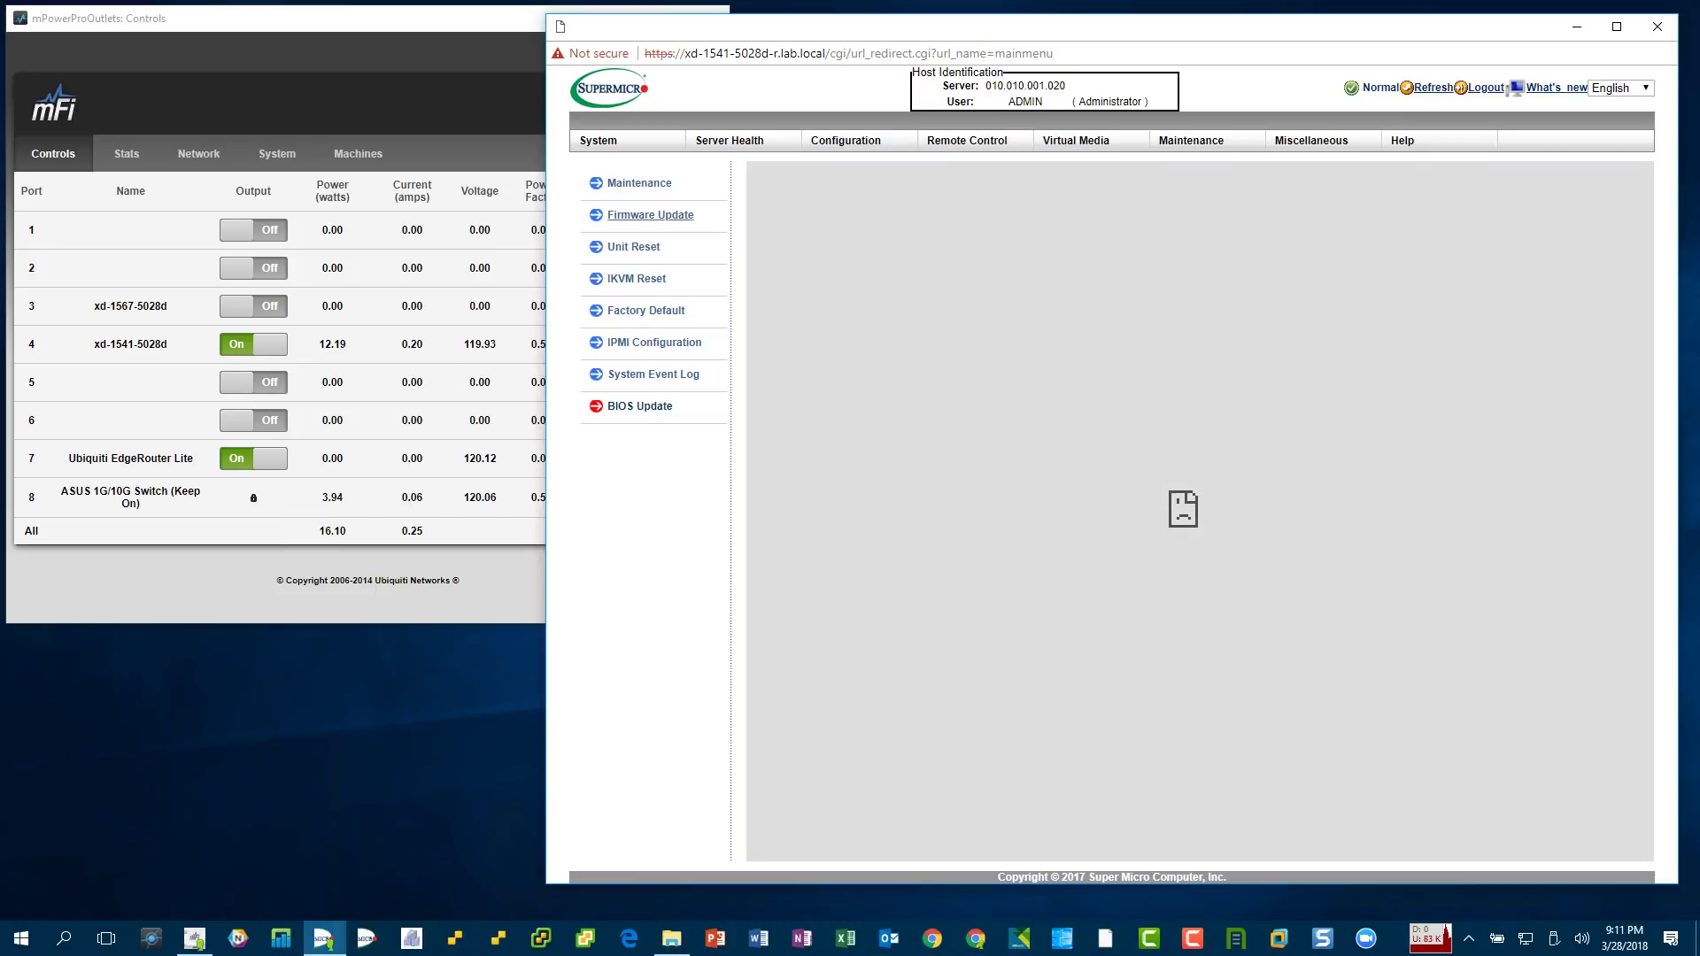
- Retry the timed-out IPMI page and its overview, health and configuration sections, then close the window
click(639, 182)
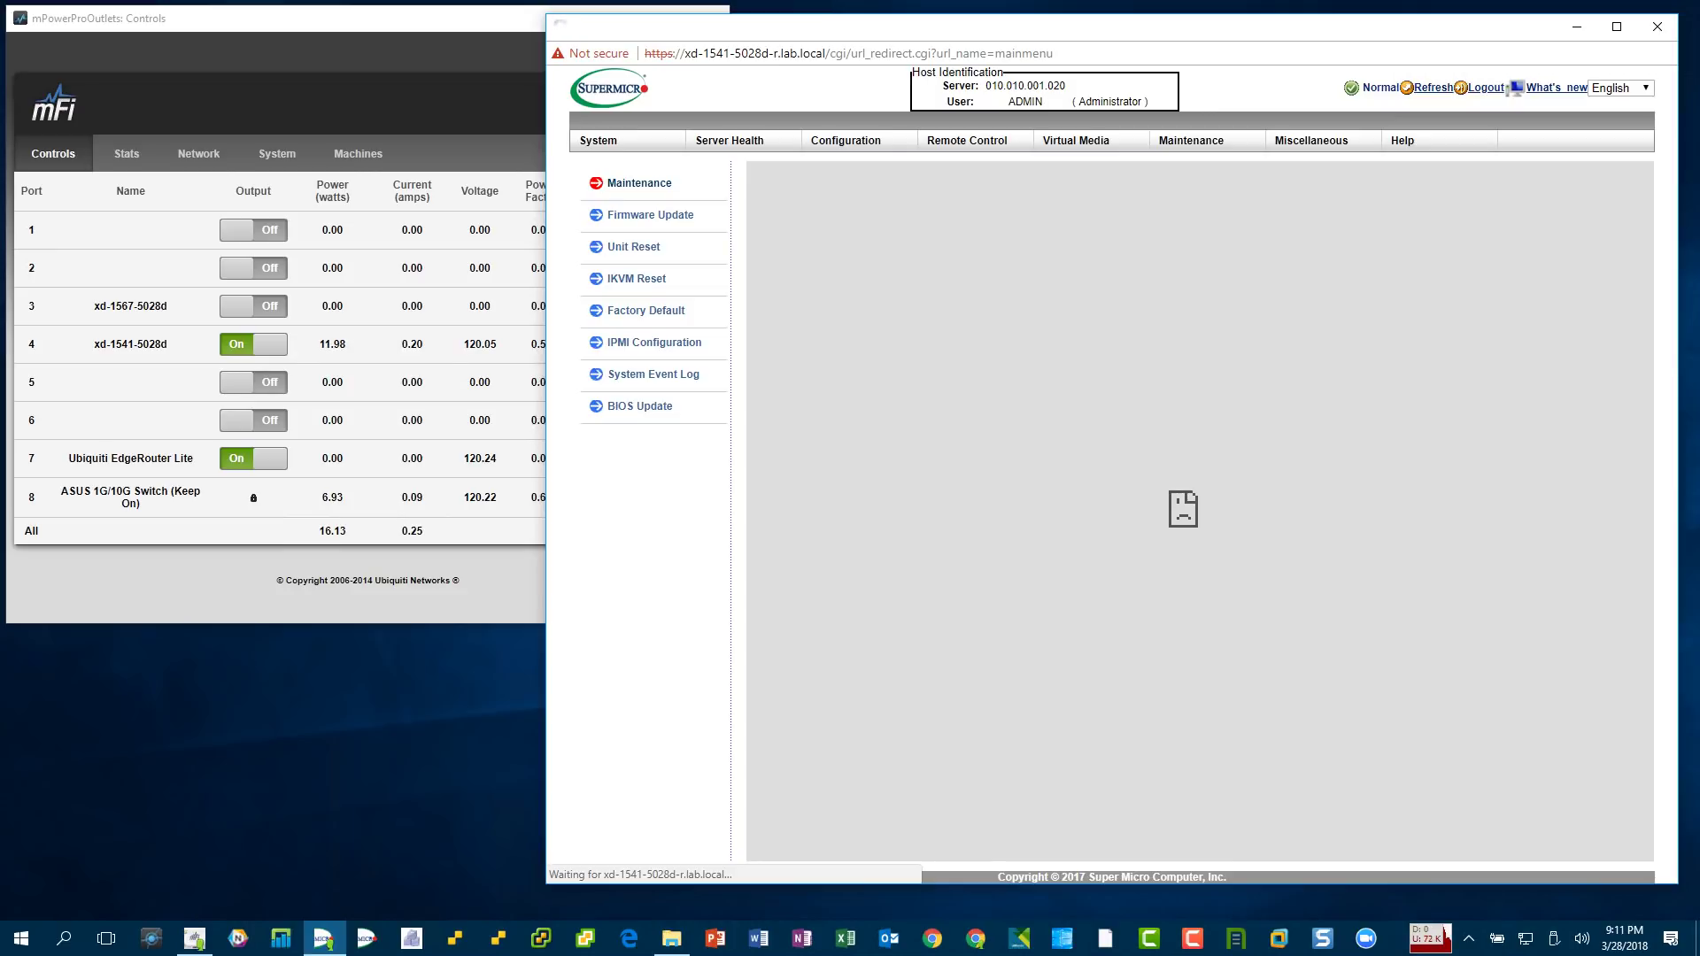
click(599, 140)
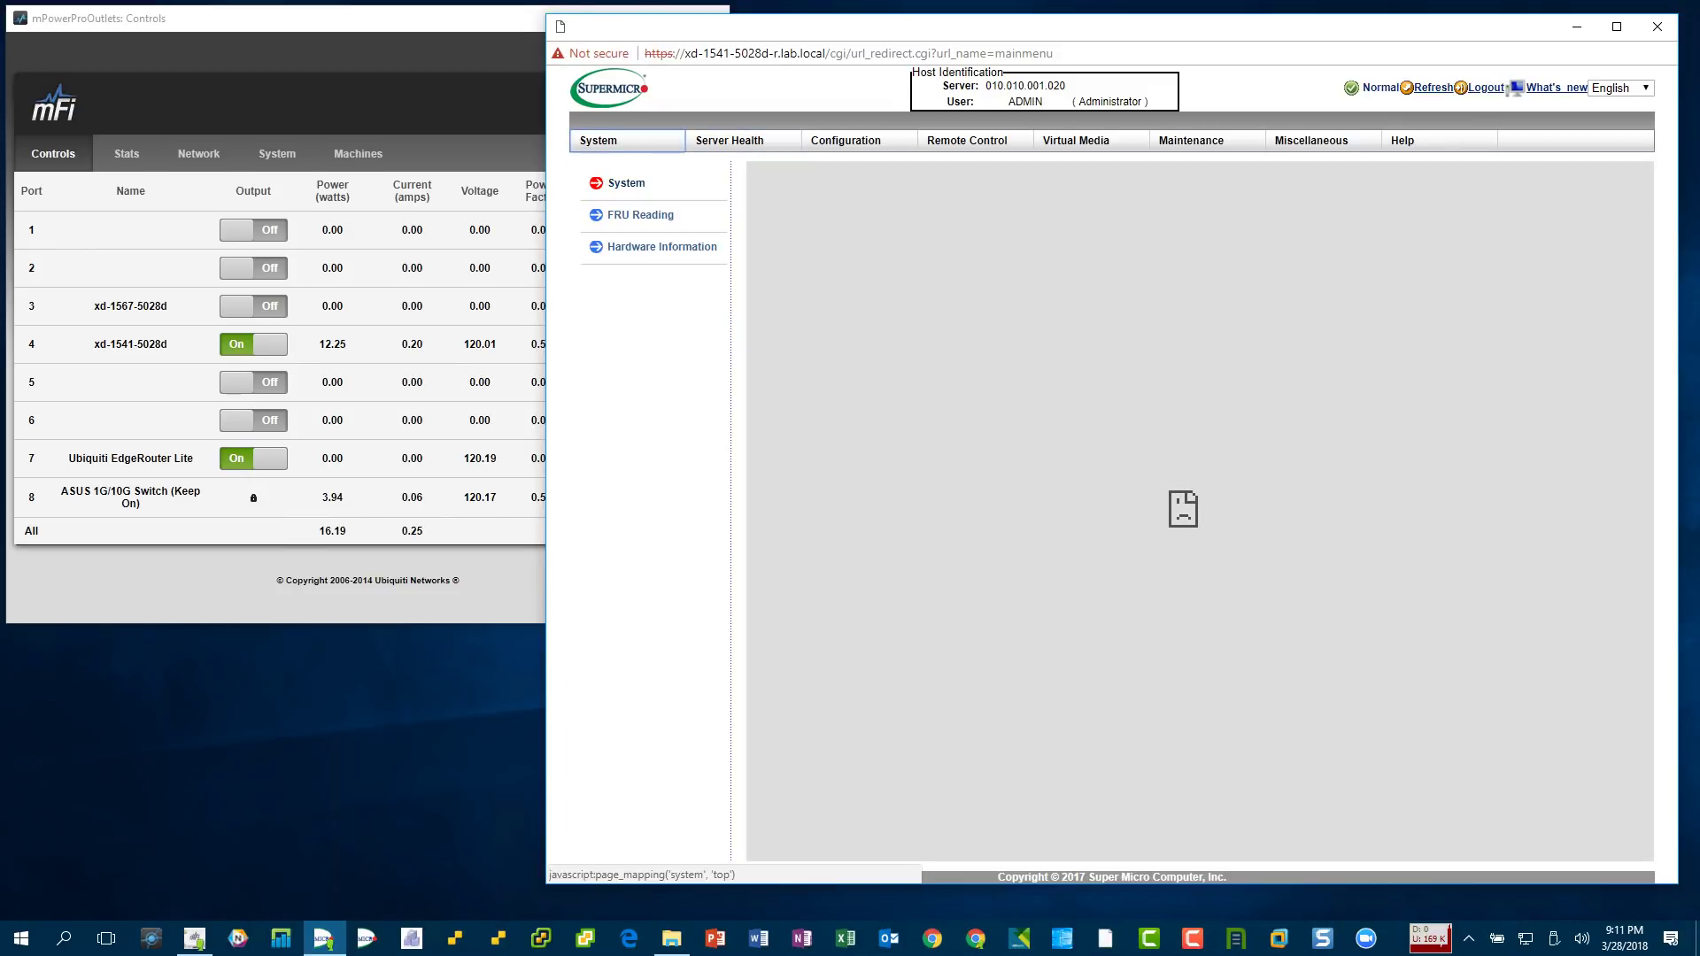
click(730, 140)
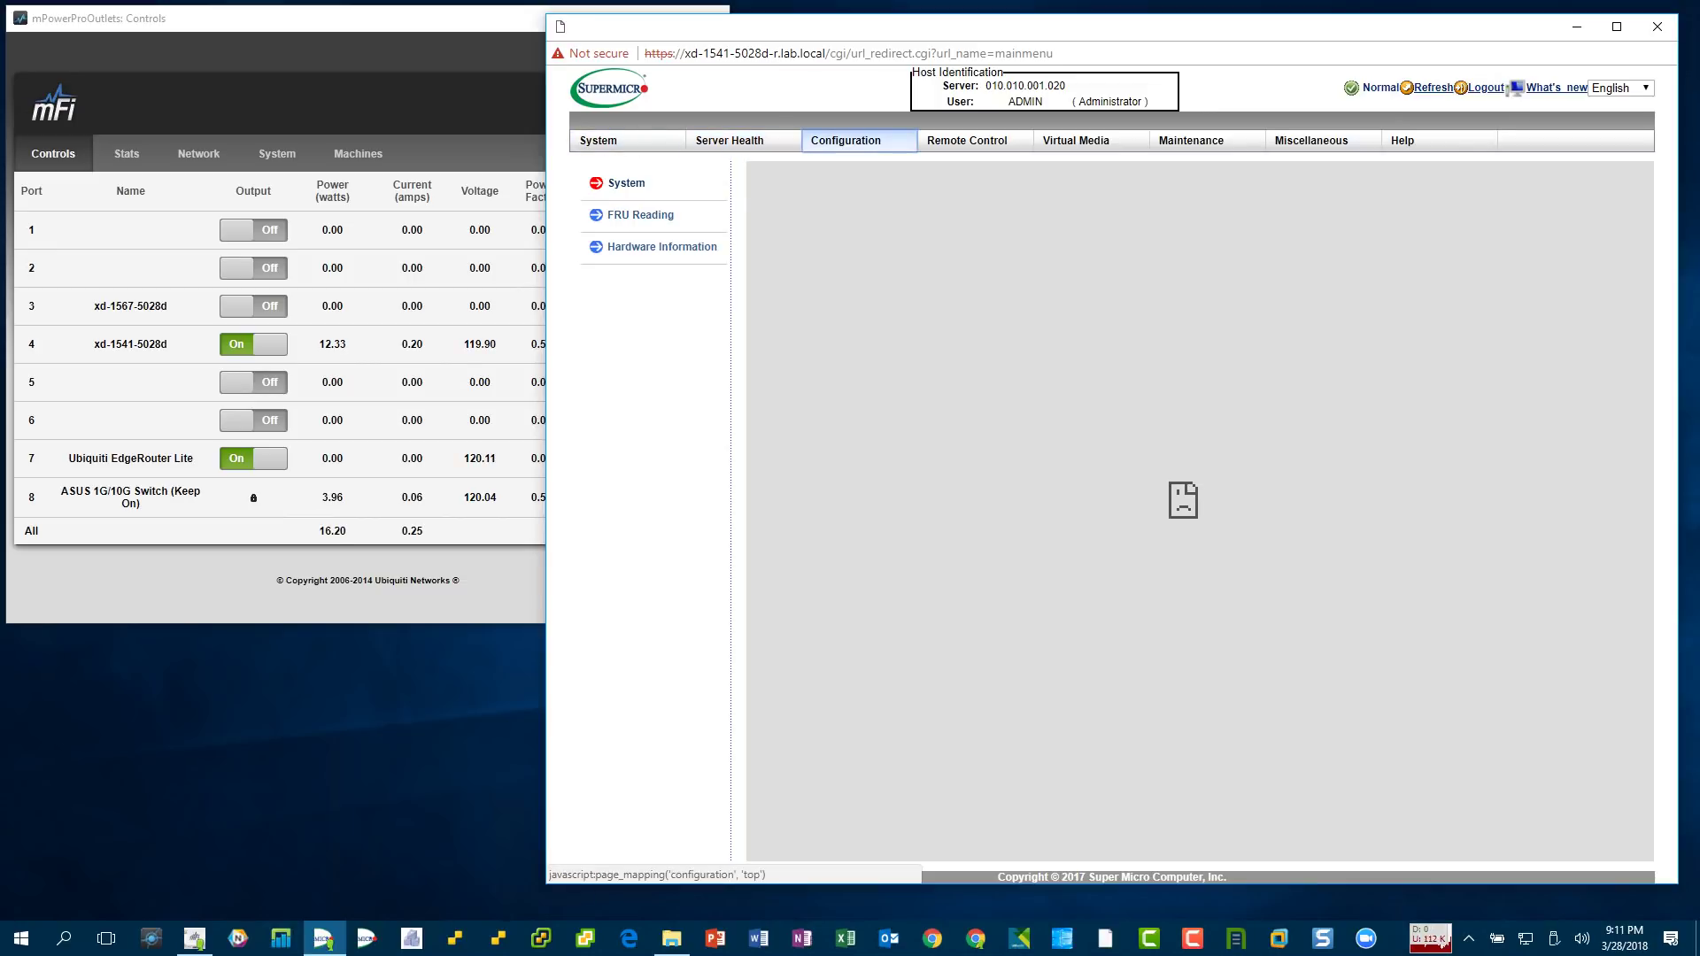
click(846, 140)
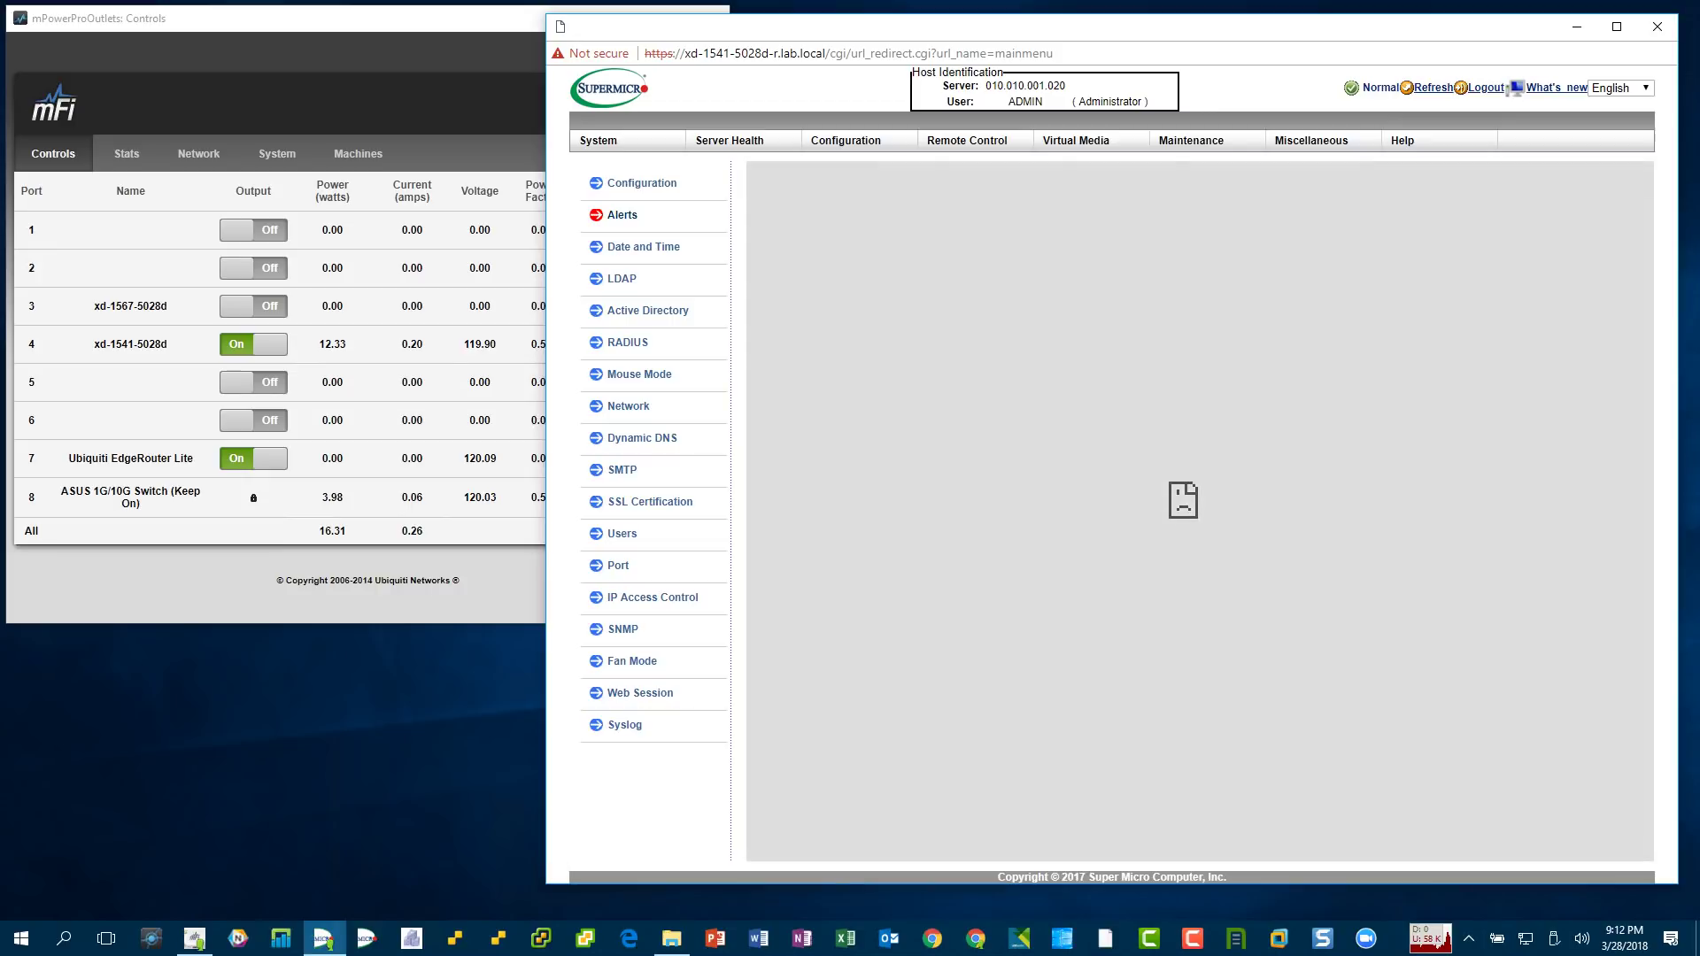
click(1657, 27)
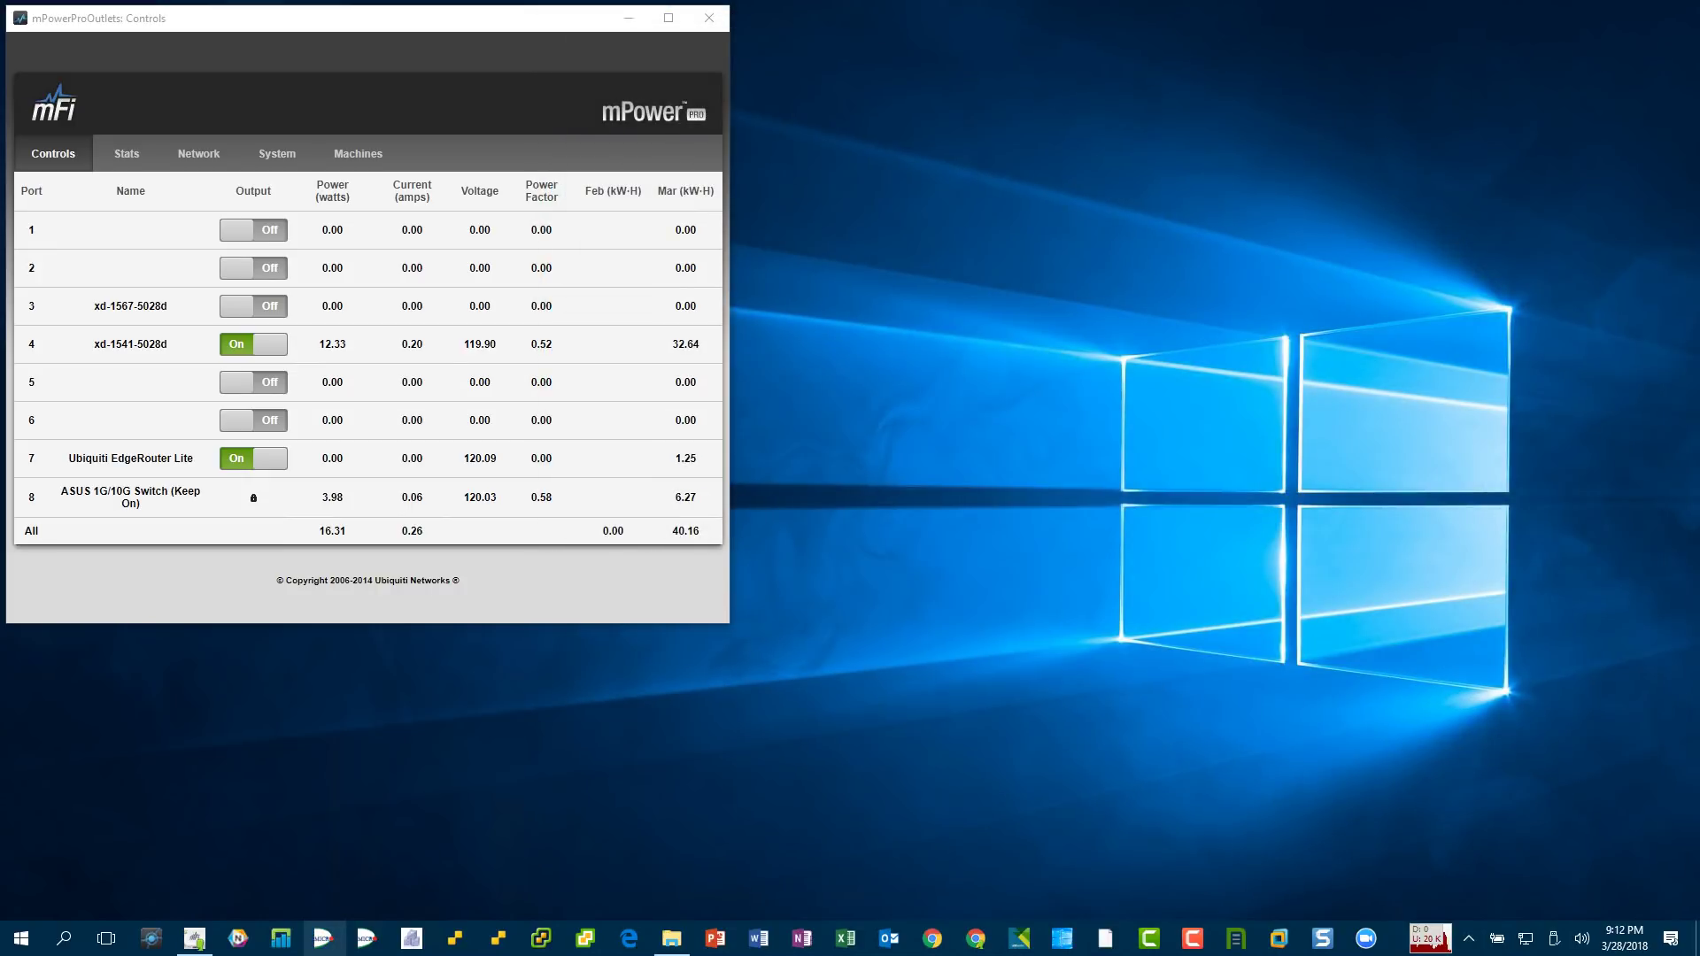
- Reopen the IPMI page, proceed past the certificate warning, and log in with the admin credentials
click(324, 938)
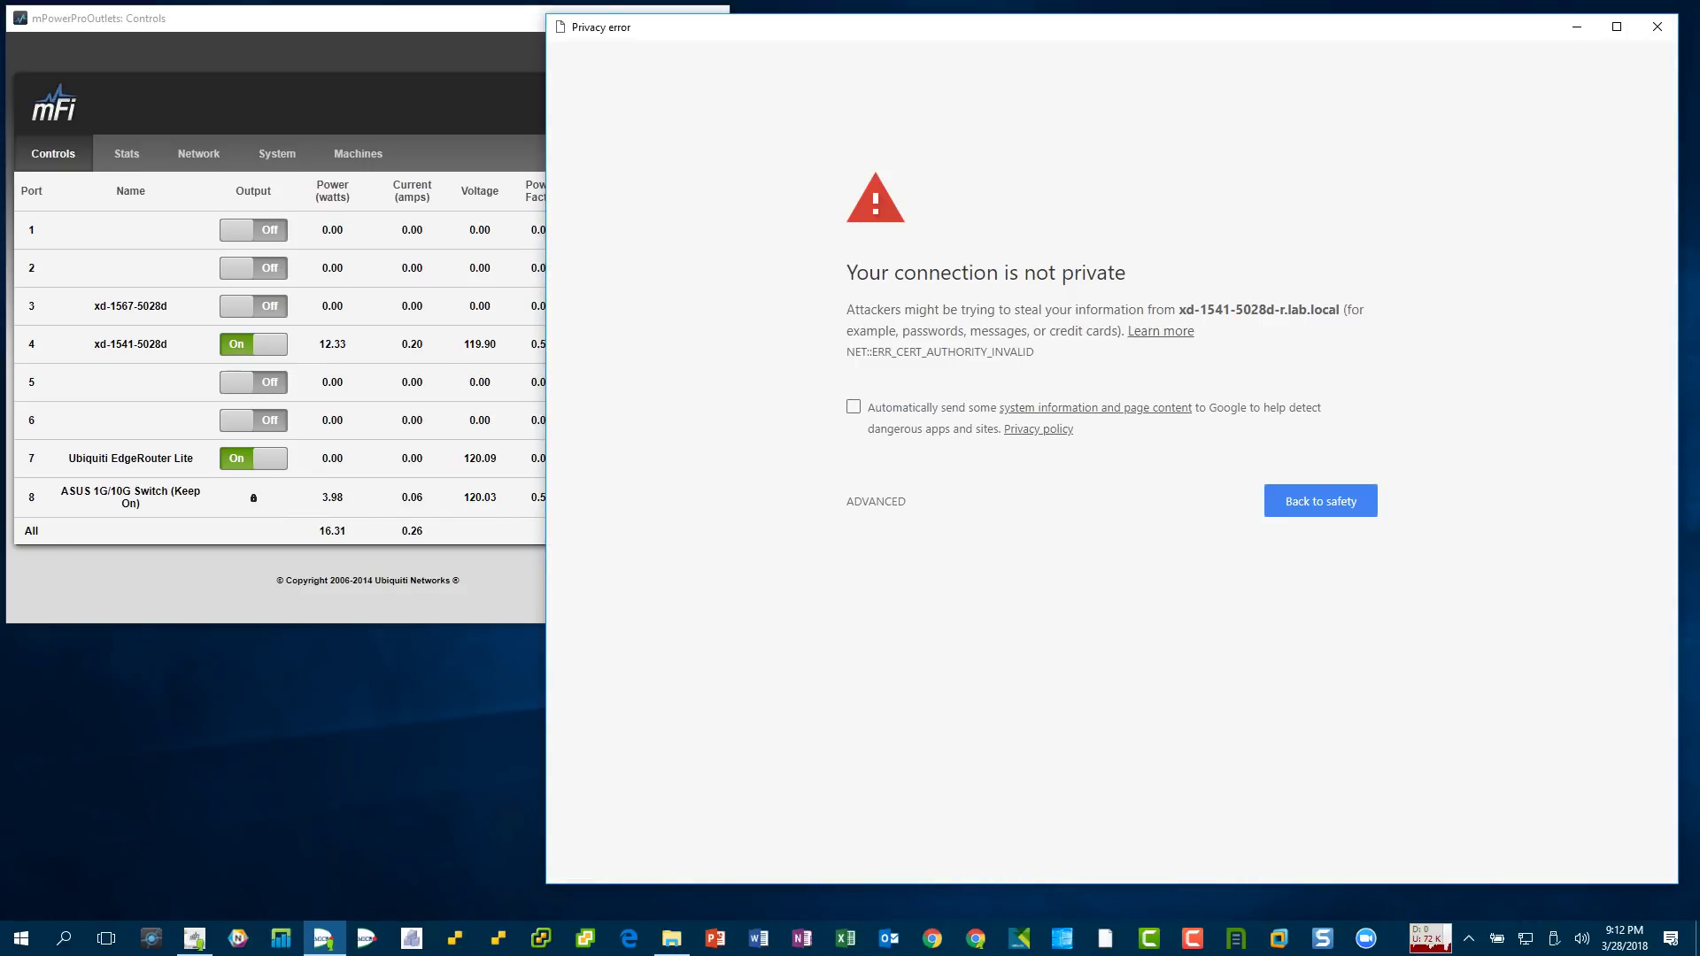
click(875, 501)
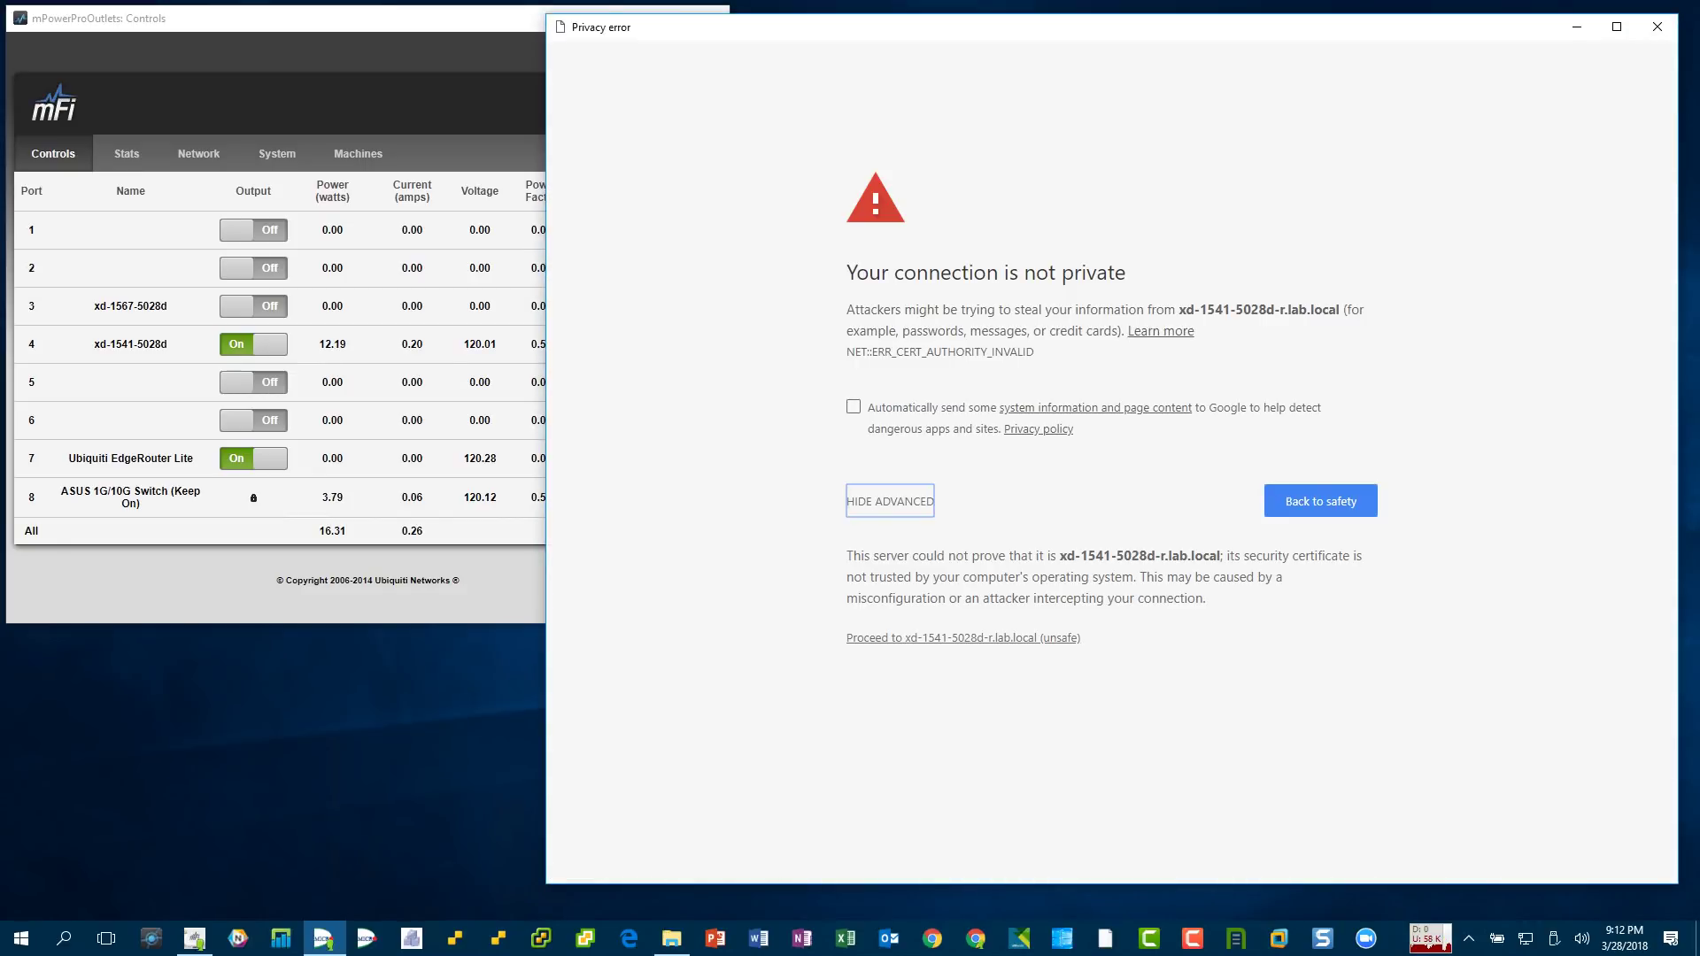
click(964, 637)
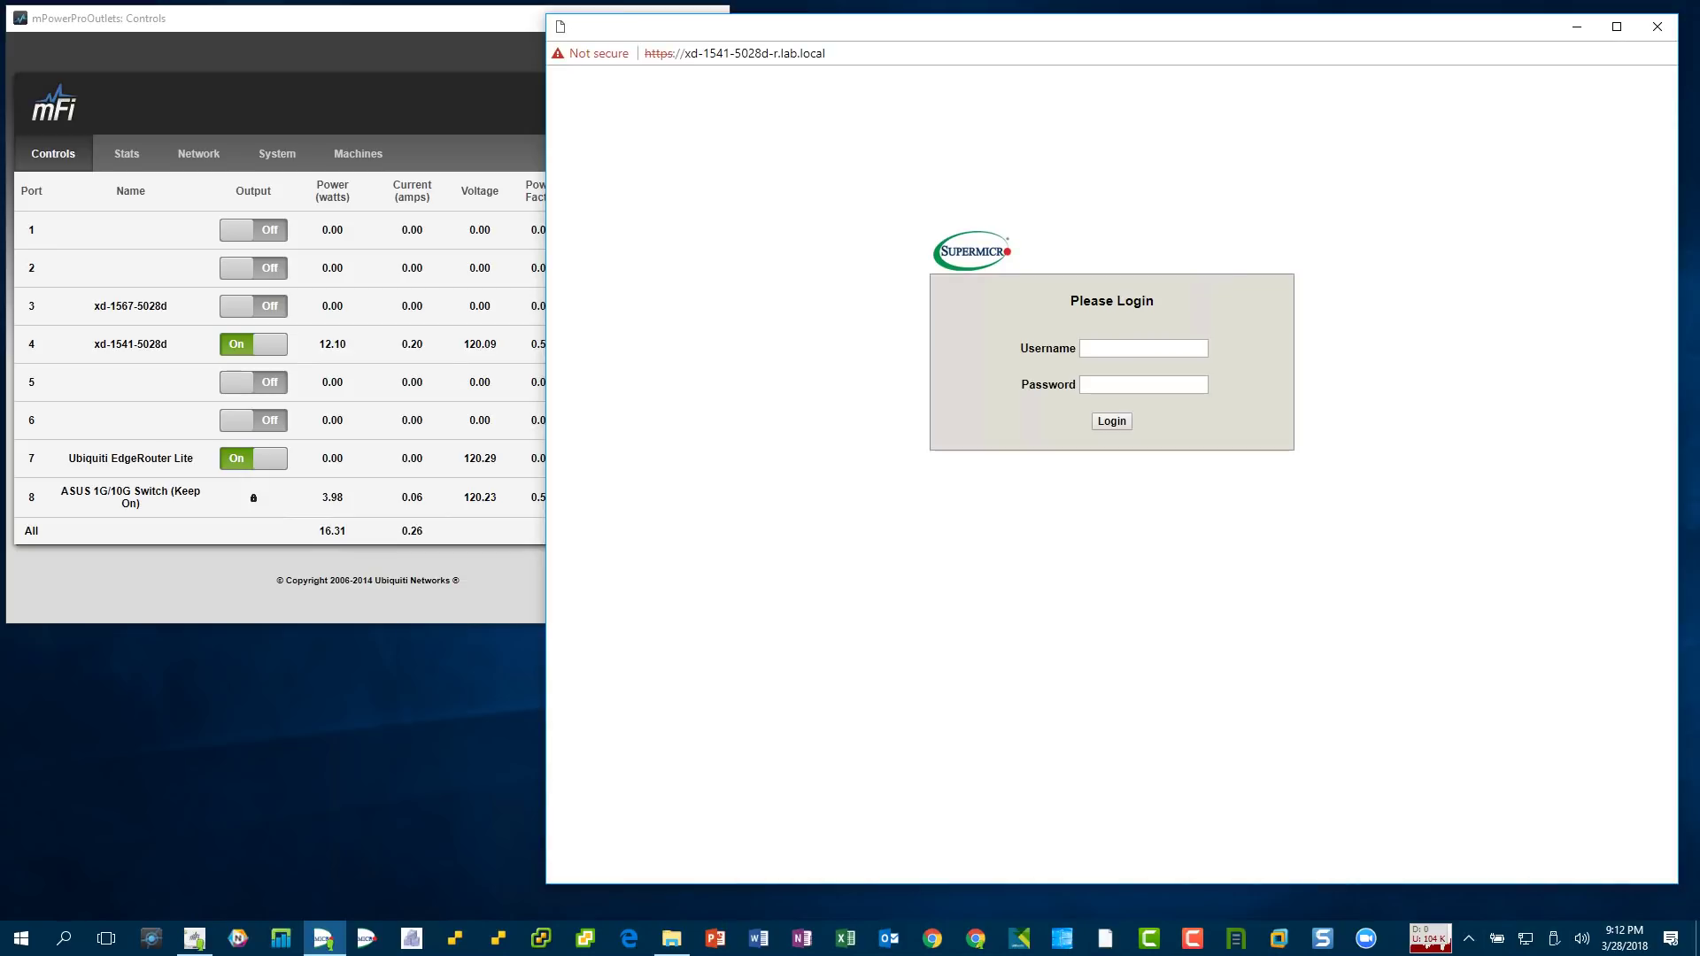
key(Caps_Lock)
text(ADMIN)
key(Tab)
text(ADMIN)
key(Return)
key(Caps_Lock)
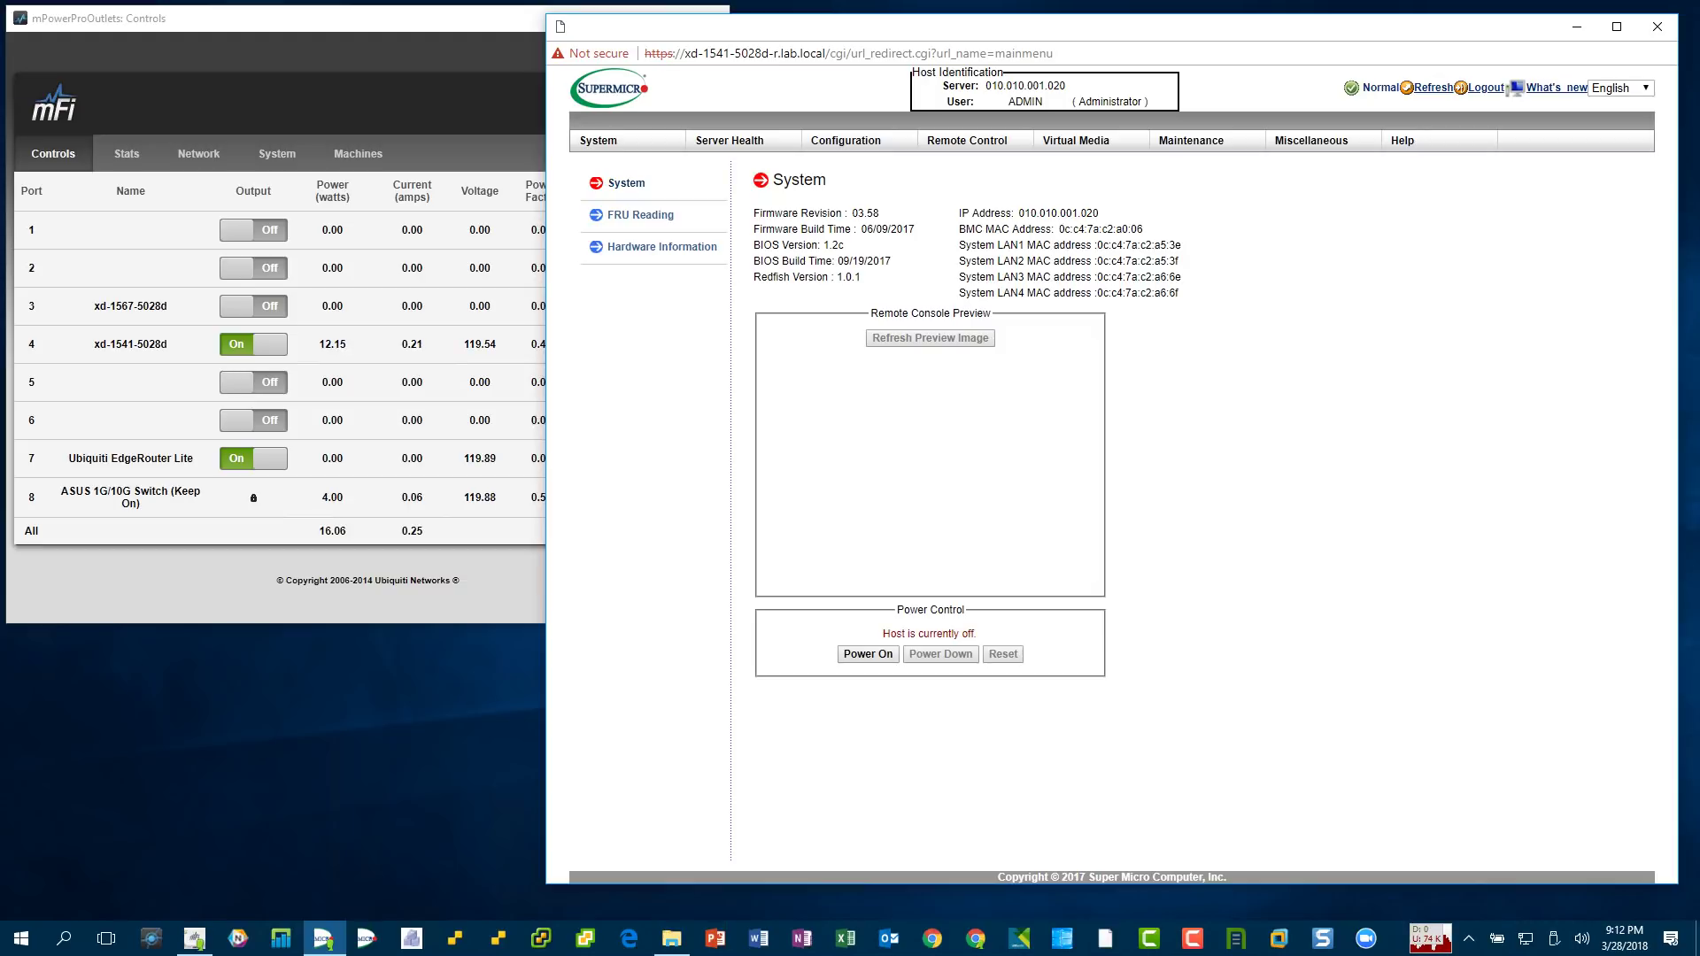
- Launch the iKVM/HTML5 remote console from Remote Control
mouse_move(967, 140)
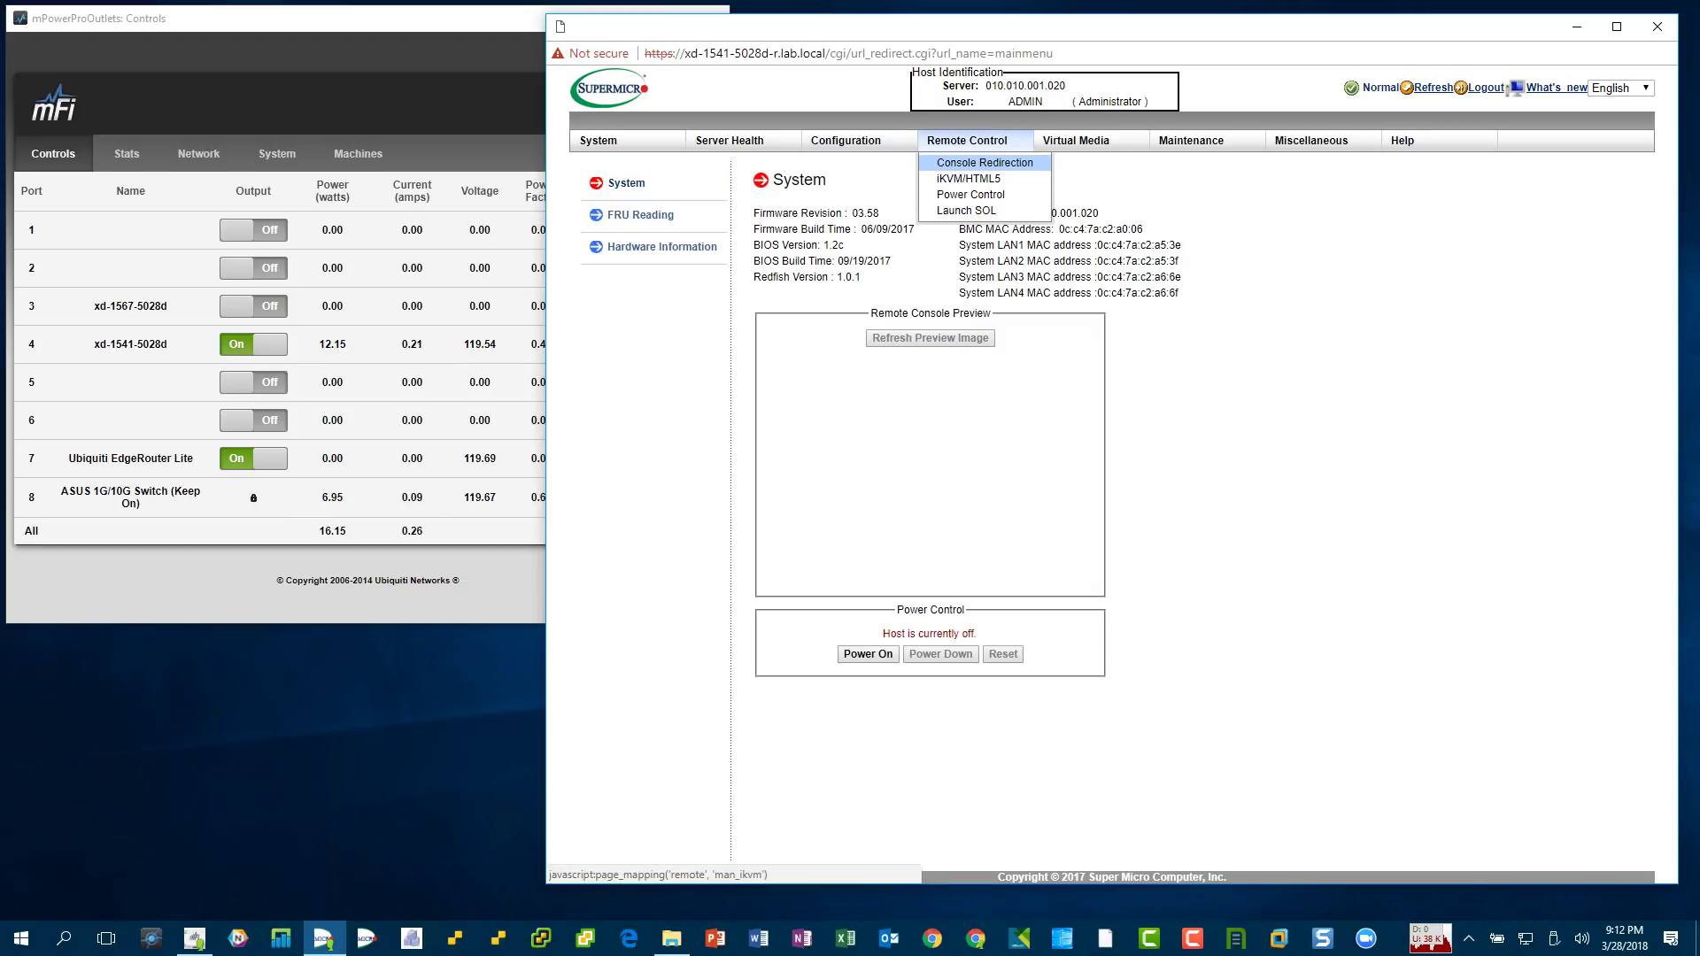
click(968, 178)
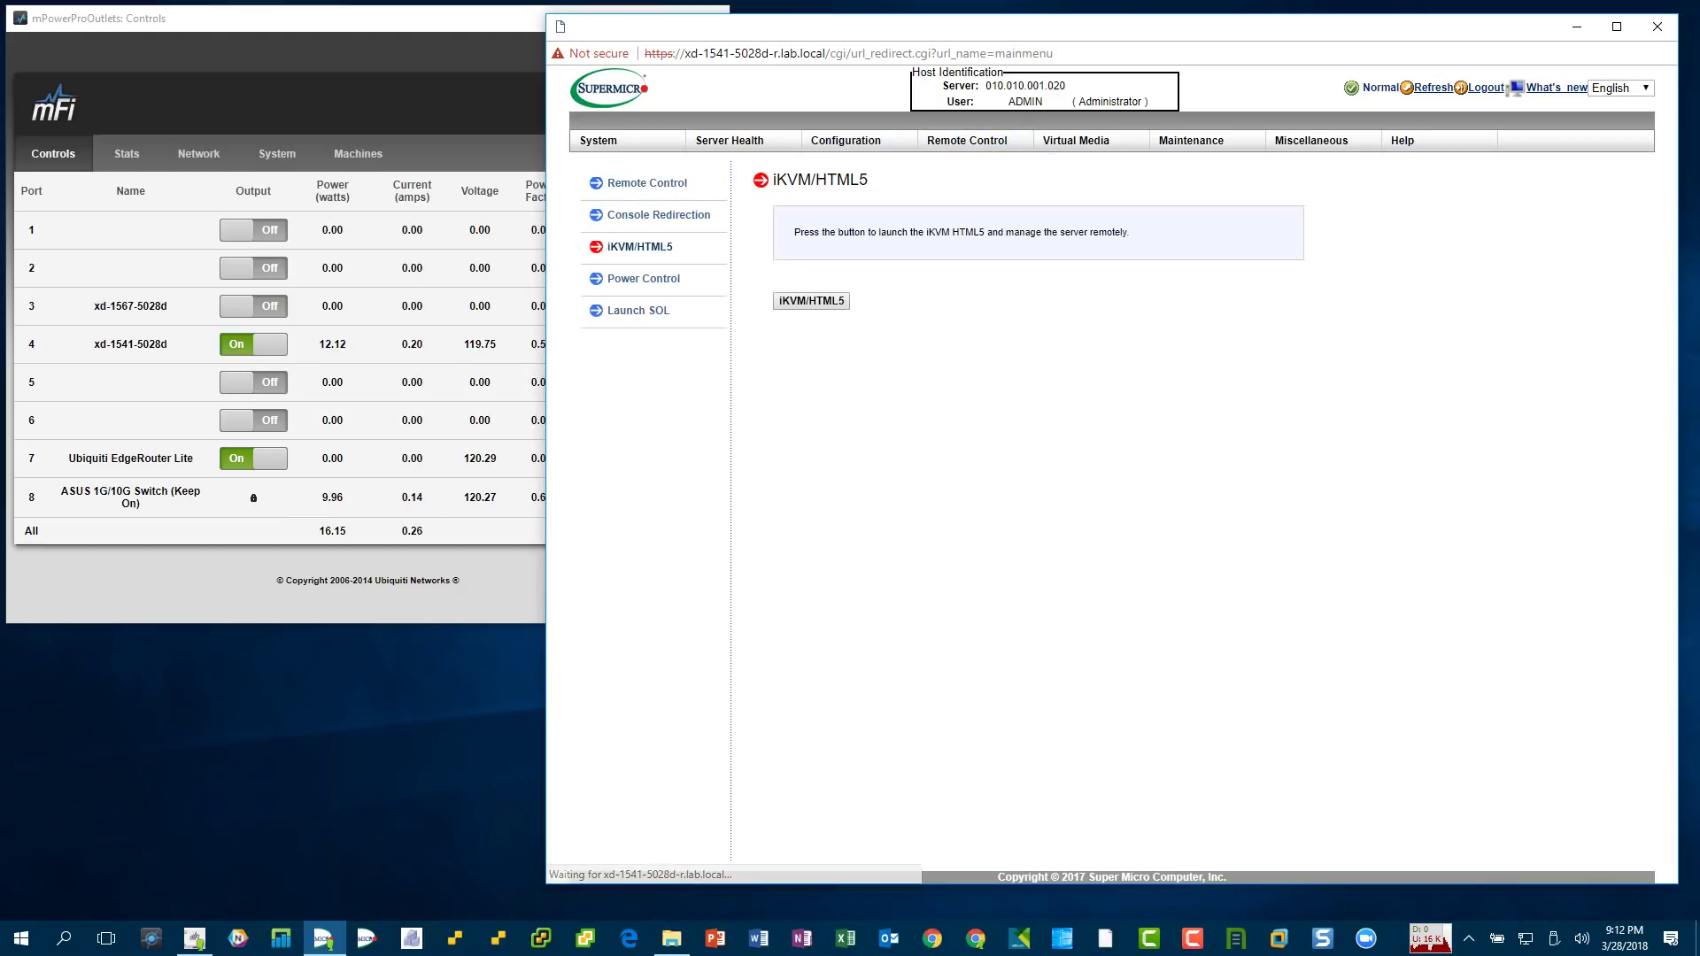
click(811, 300)
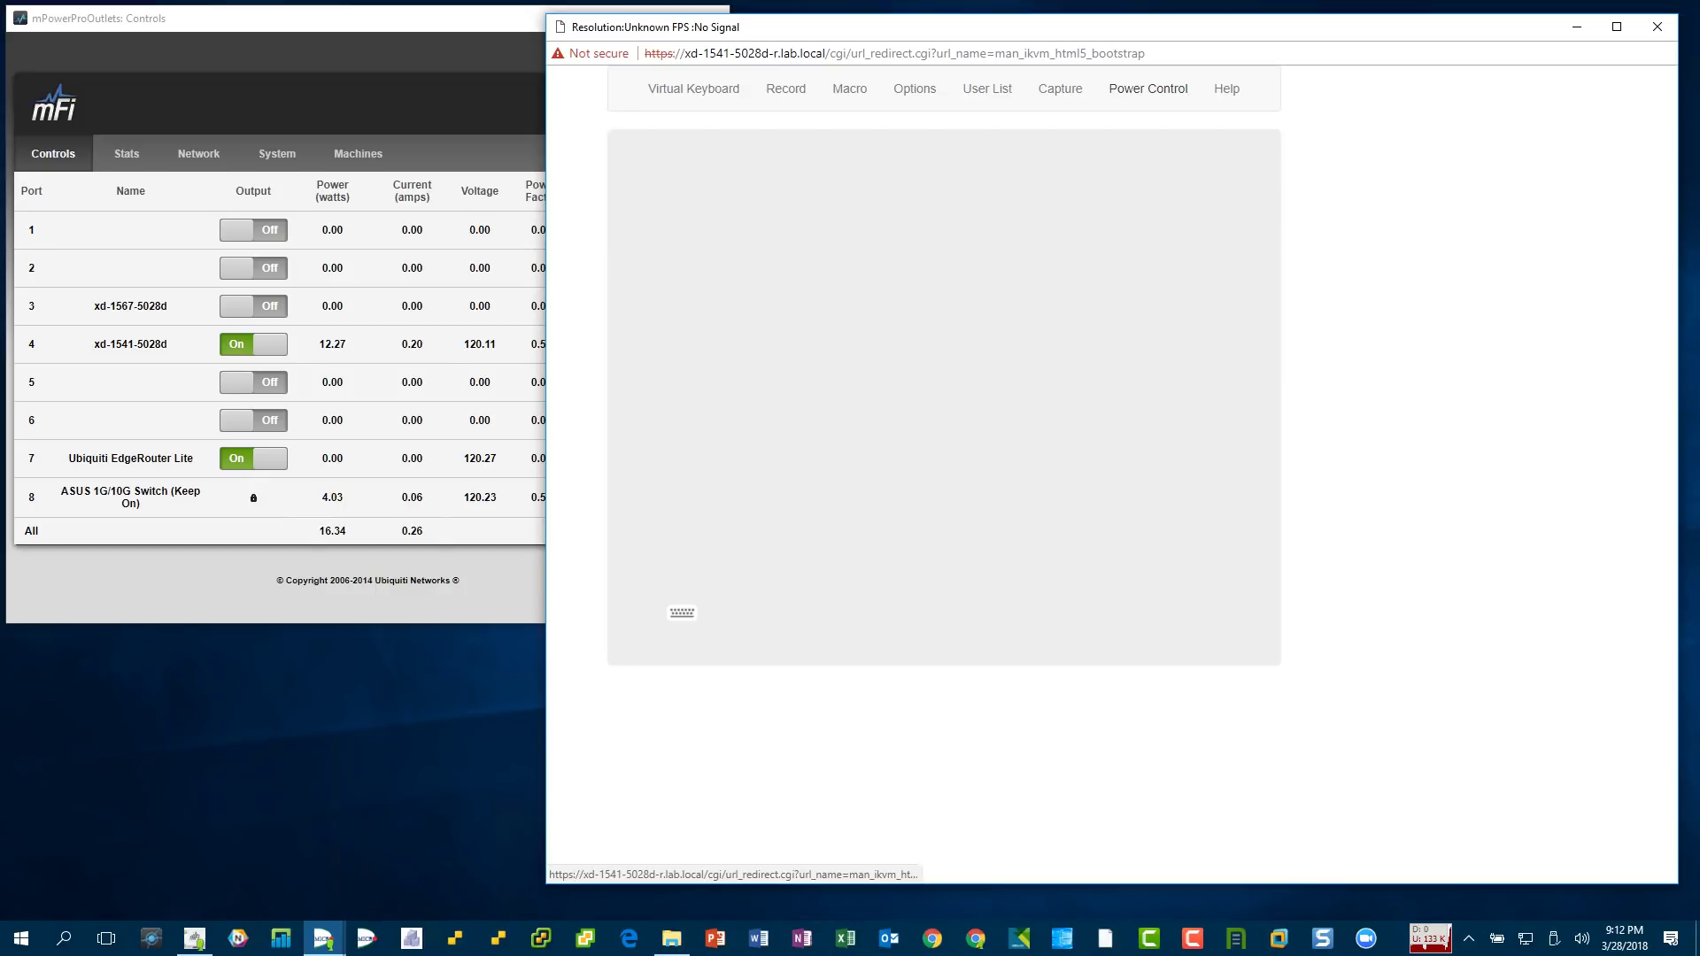
- Choose Set Power On from the console's Power Control menu to start the host
click(1148, 89)
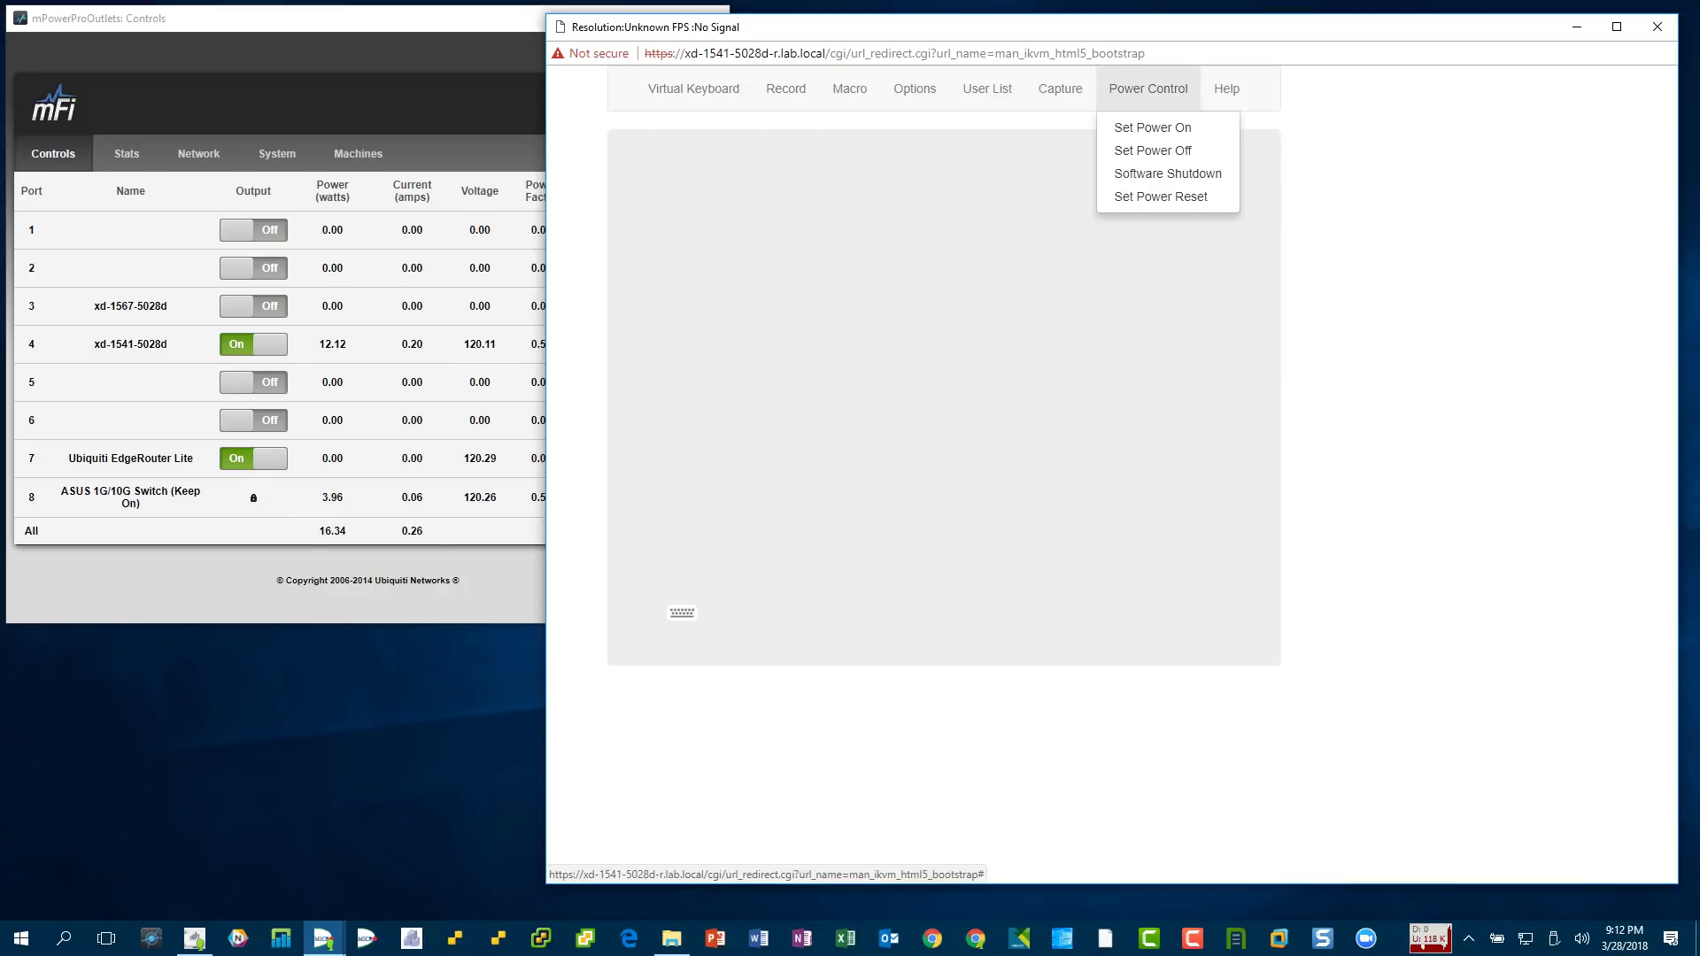
click(1153, 128)
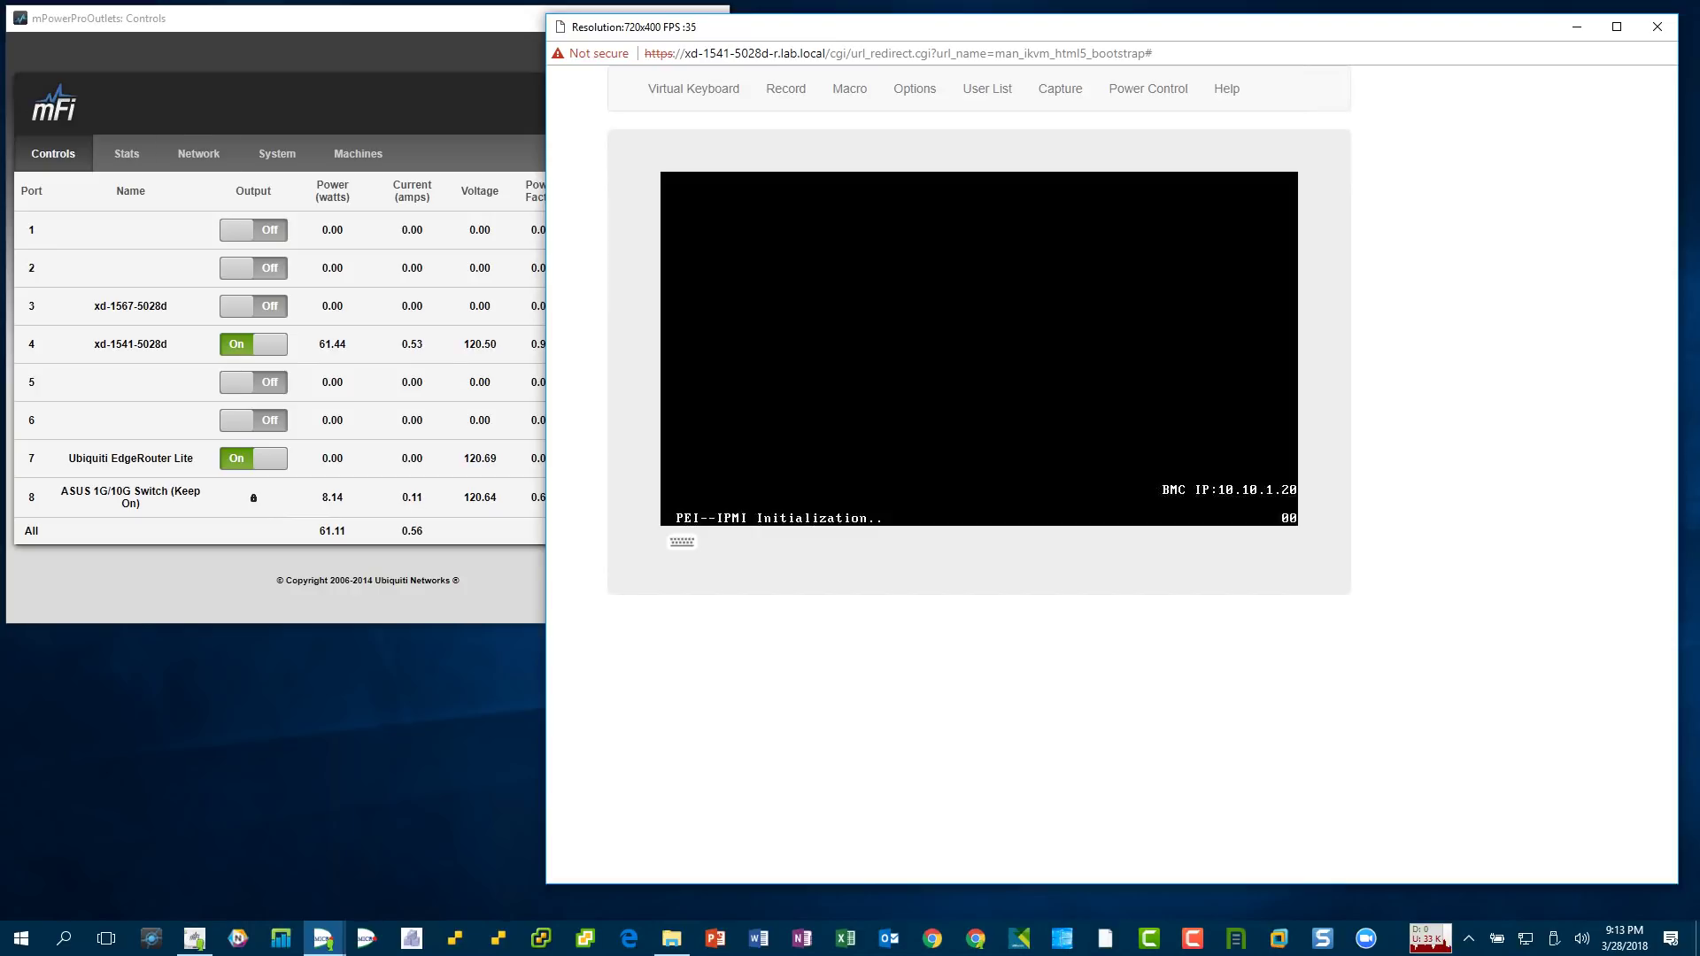
- In a new Chrome window, go from TinkerTry to the 'Recommended BIOS Settings for SYS-5028D-TN4T' article
key(ctrl+n)
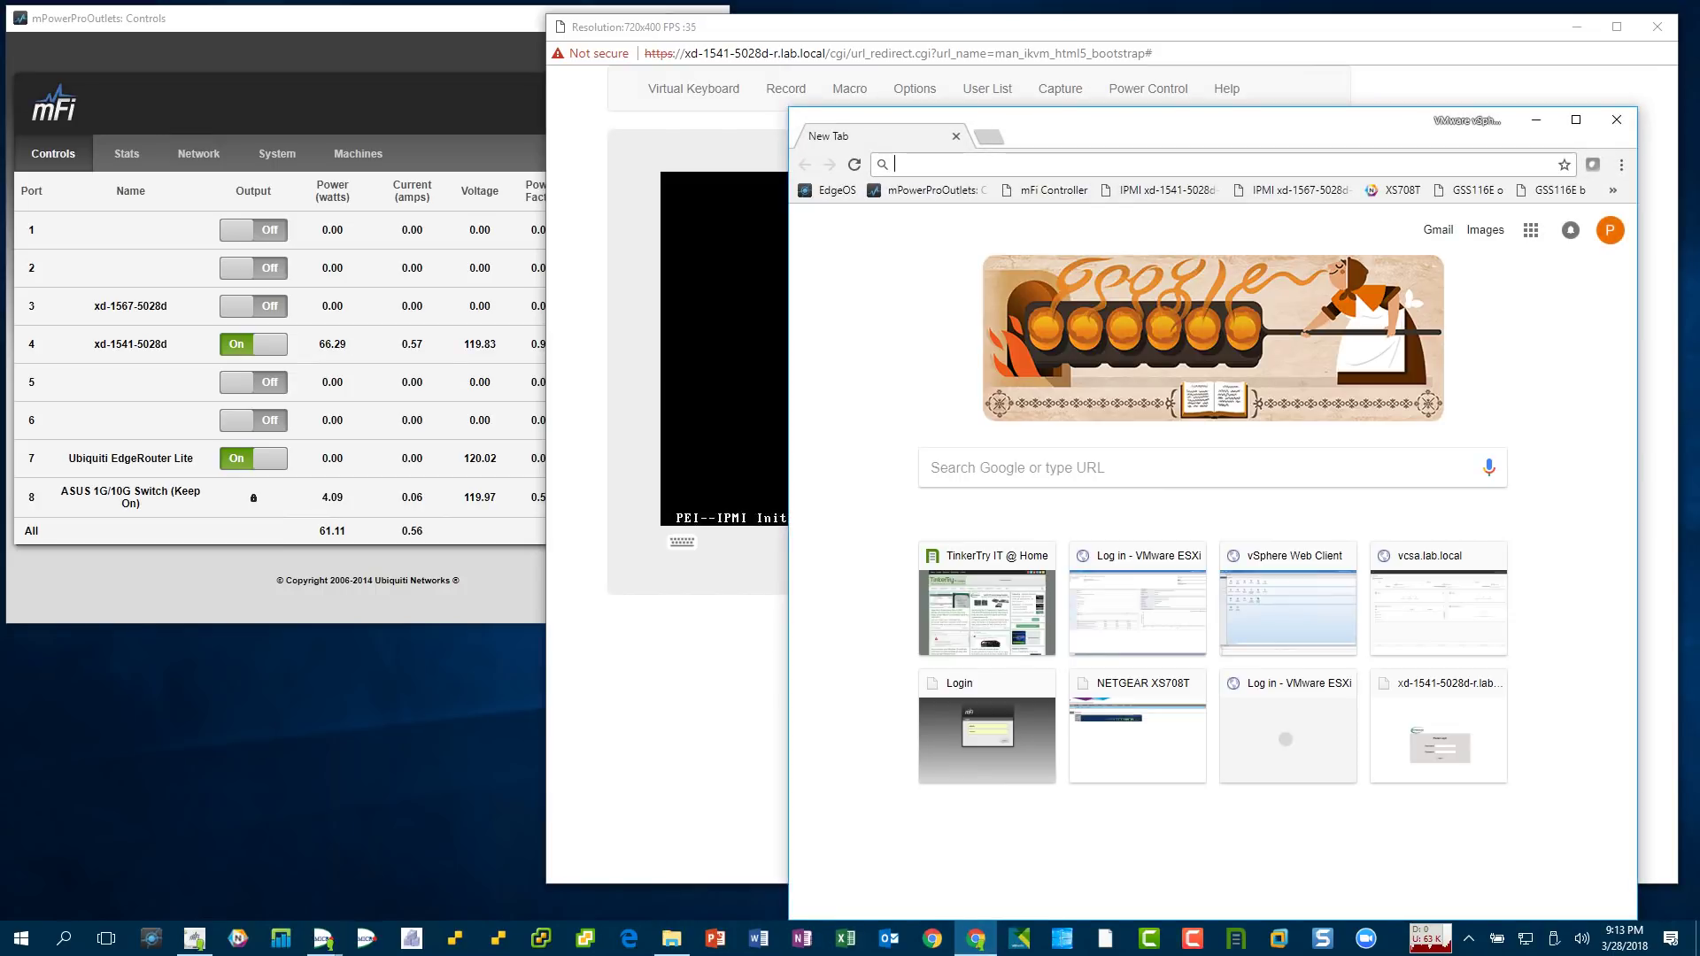
text(tinkertry.com)
key(Return)
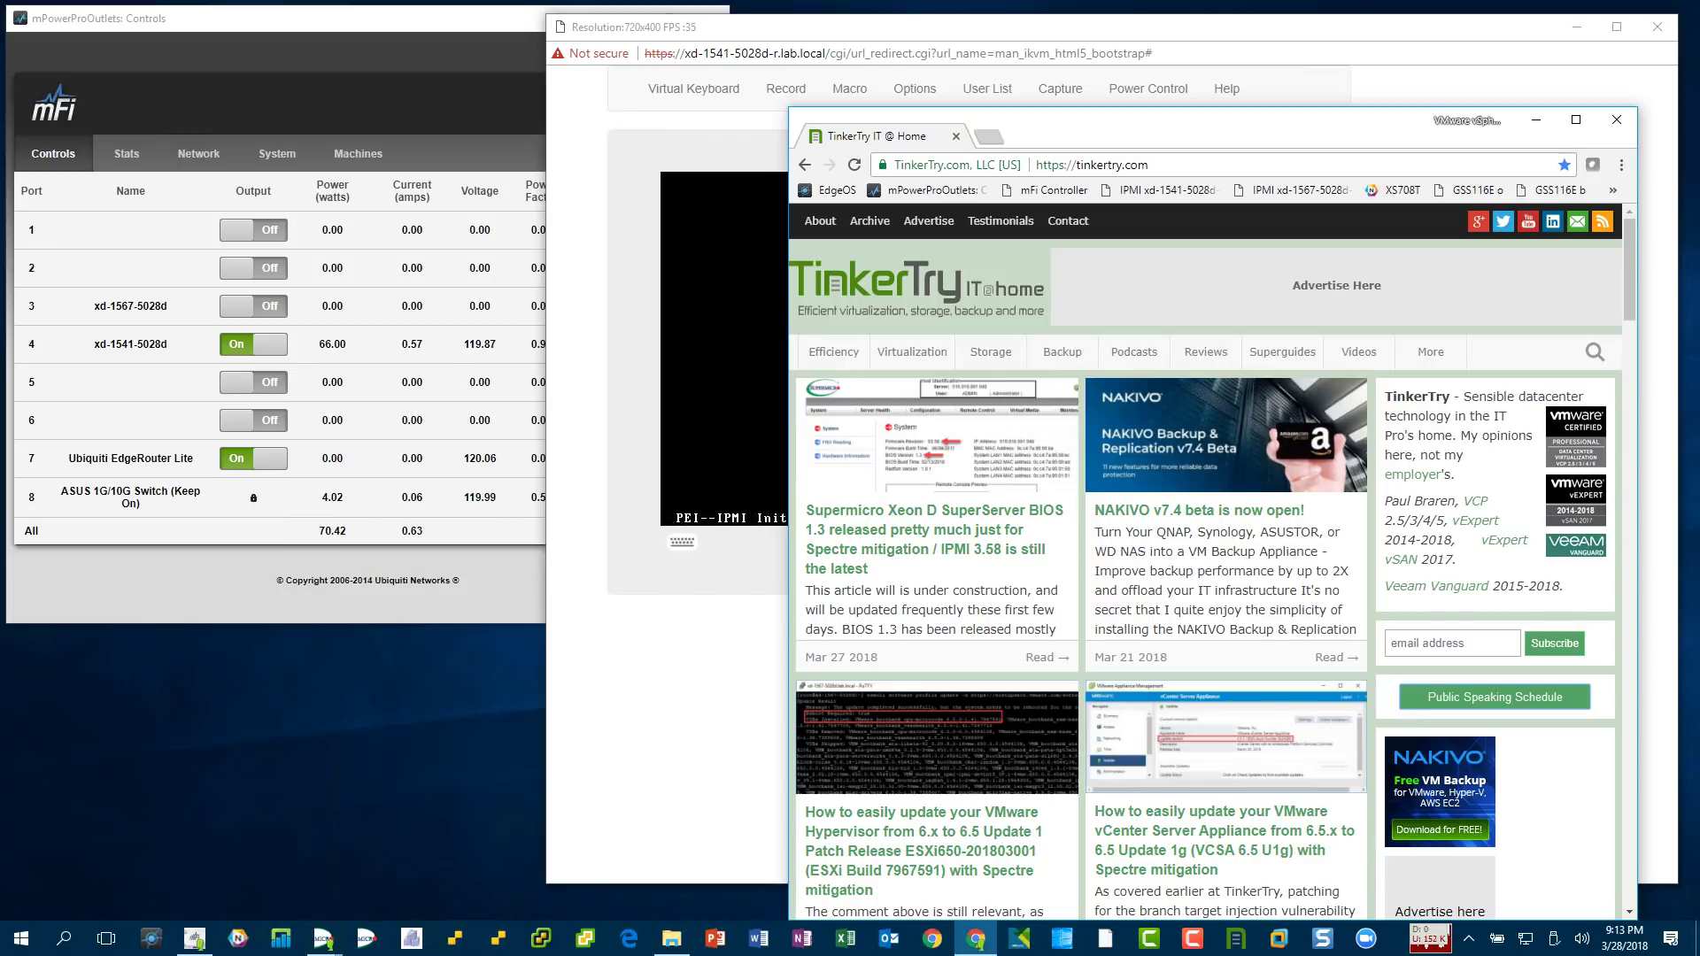
scroll(1209, 560, down, 12)
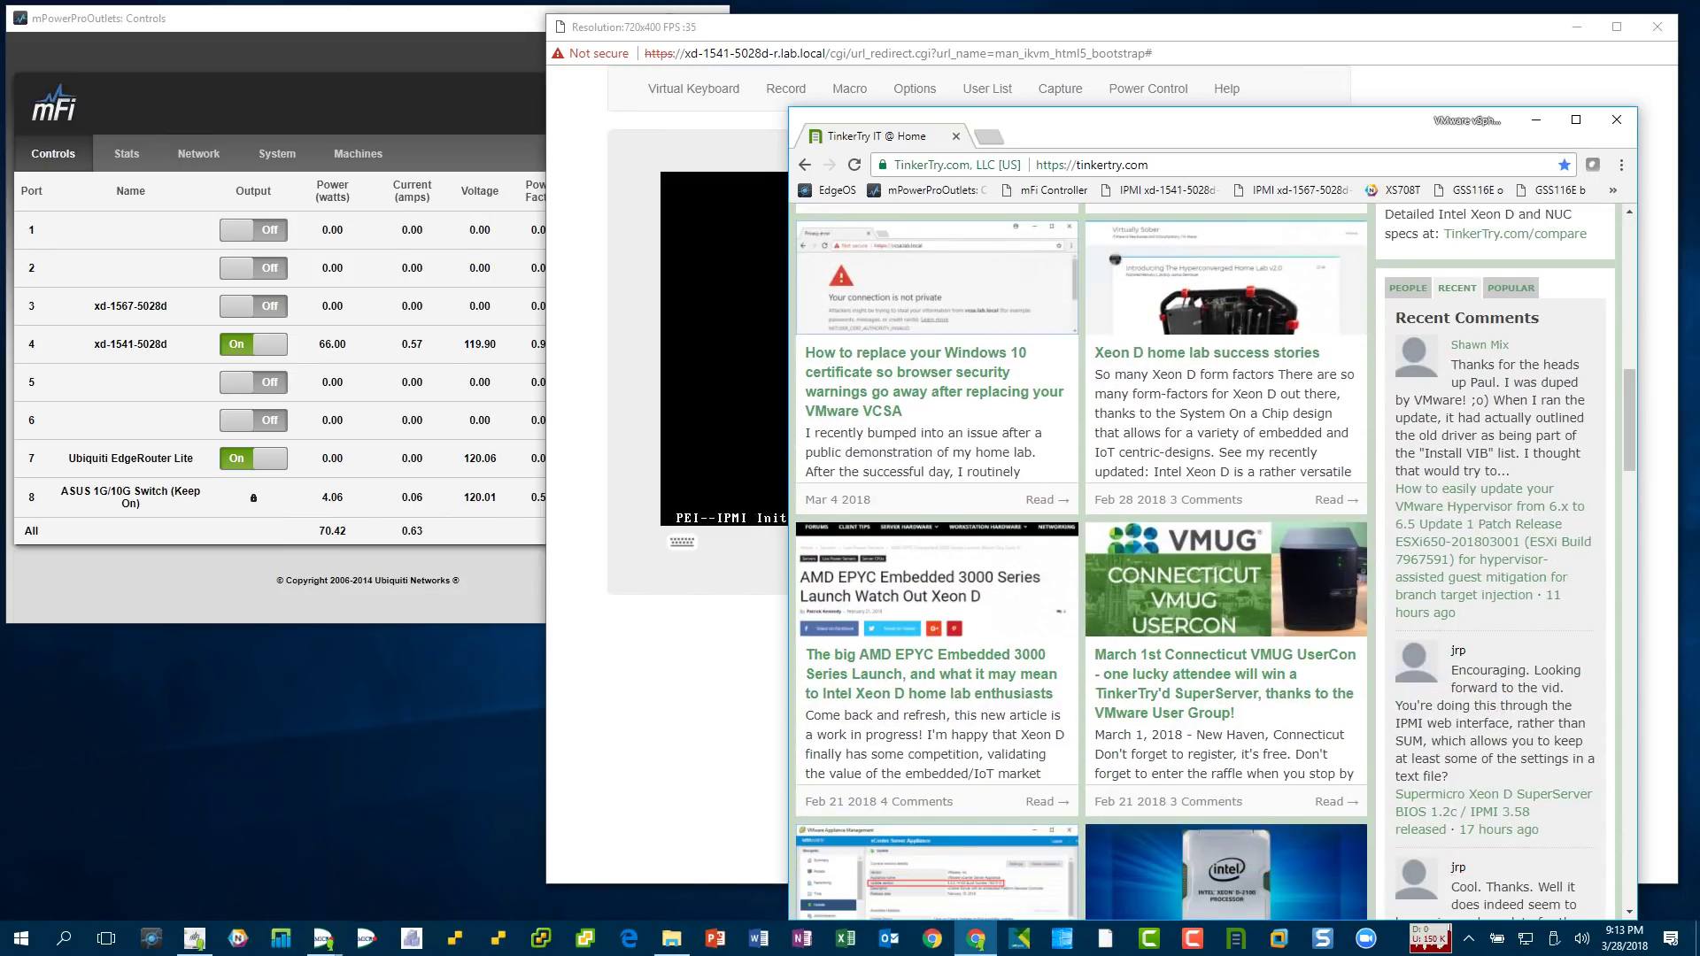
scroll(1209, 561, up, 6)
click(1495, 651)
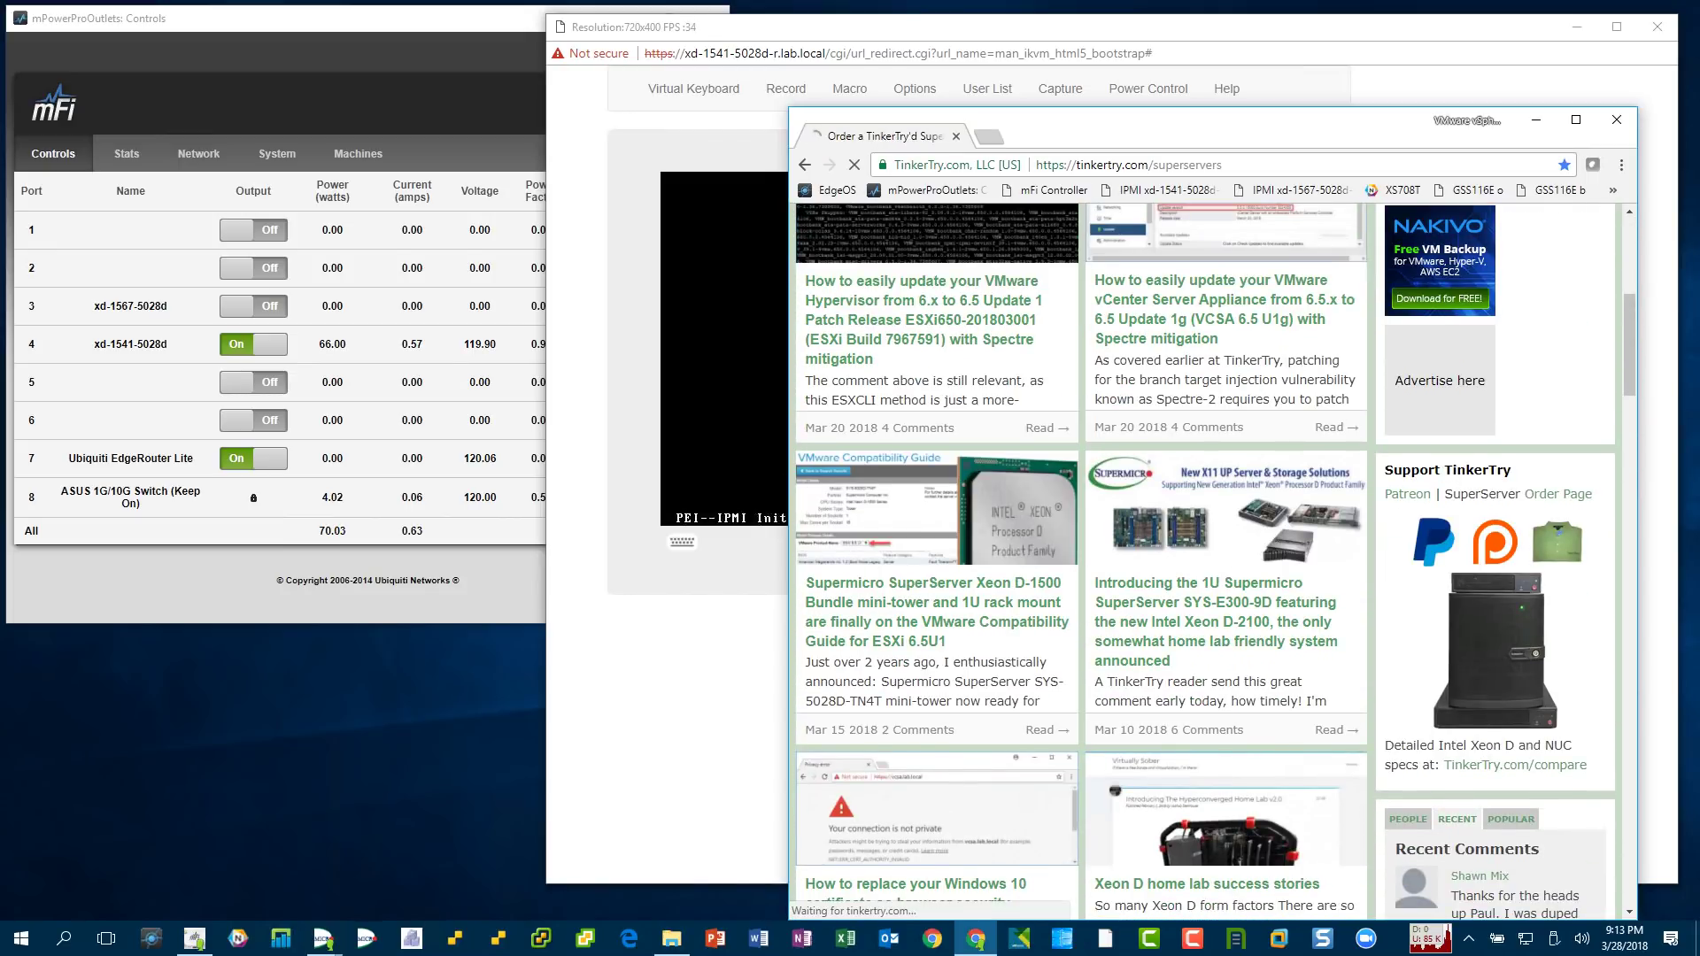
drag(789, 531, 630, 531)
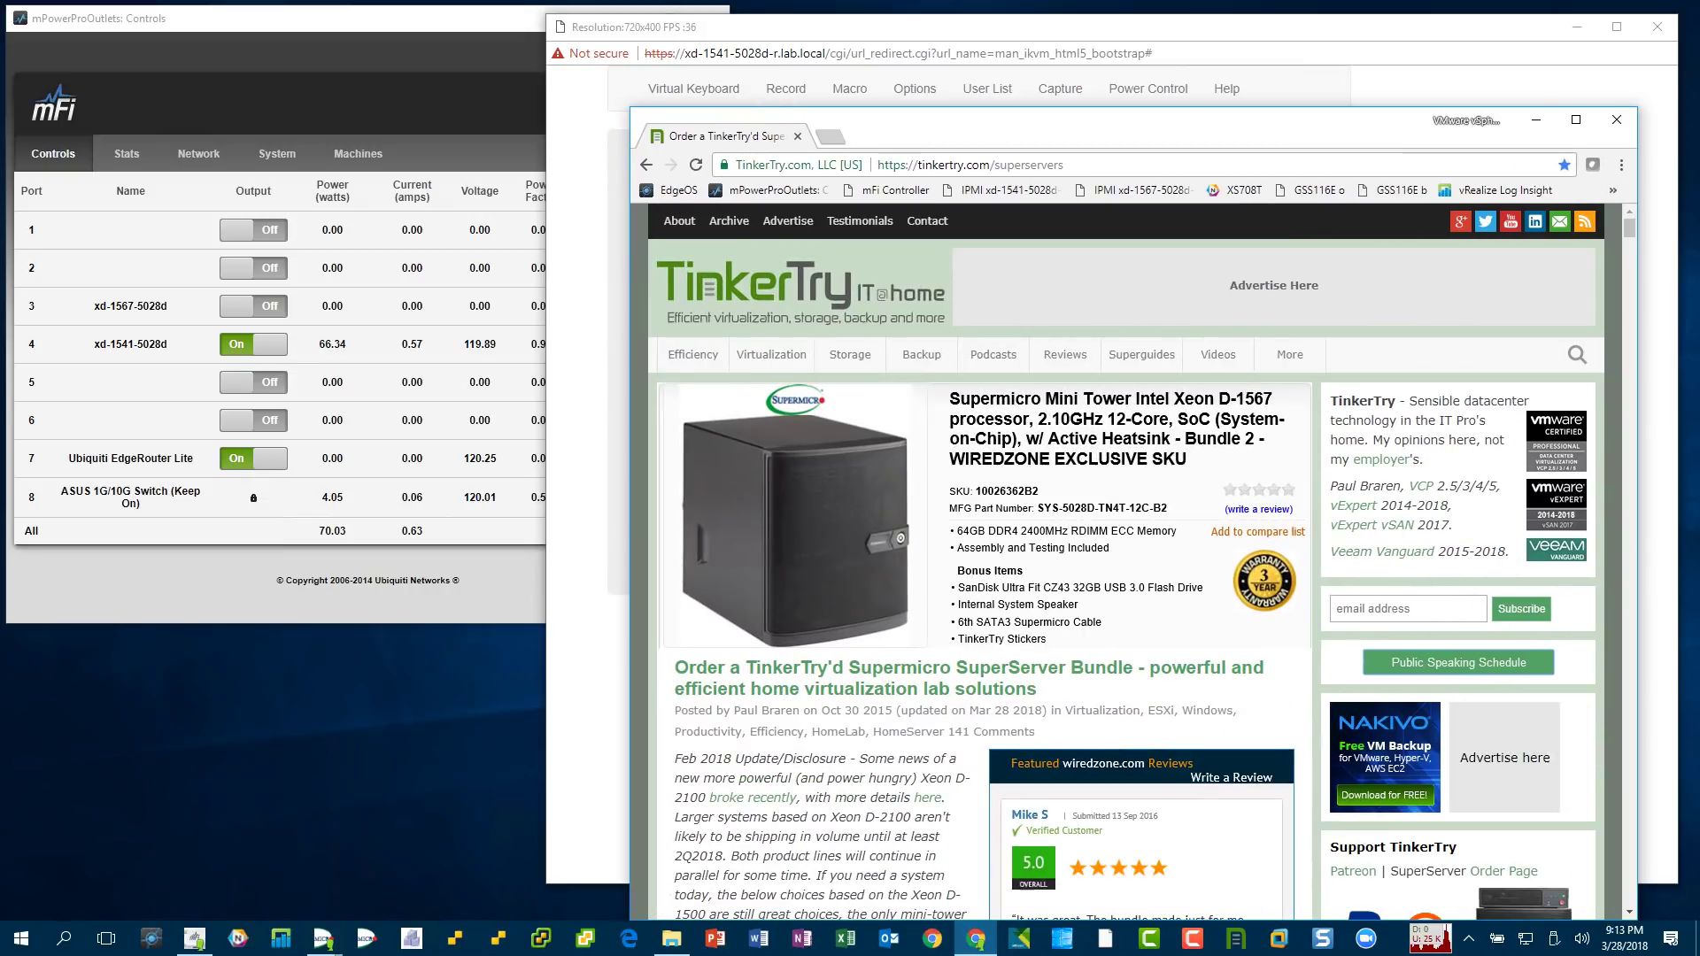
key(ctrl+f)
text(recommend)
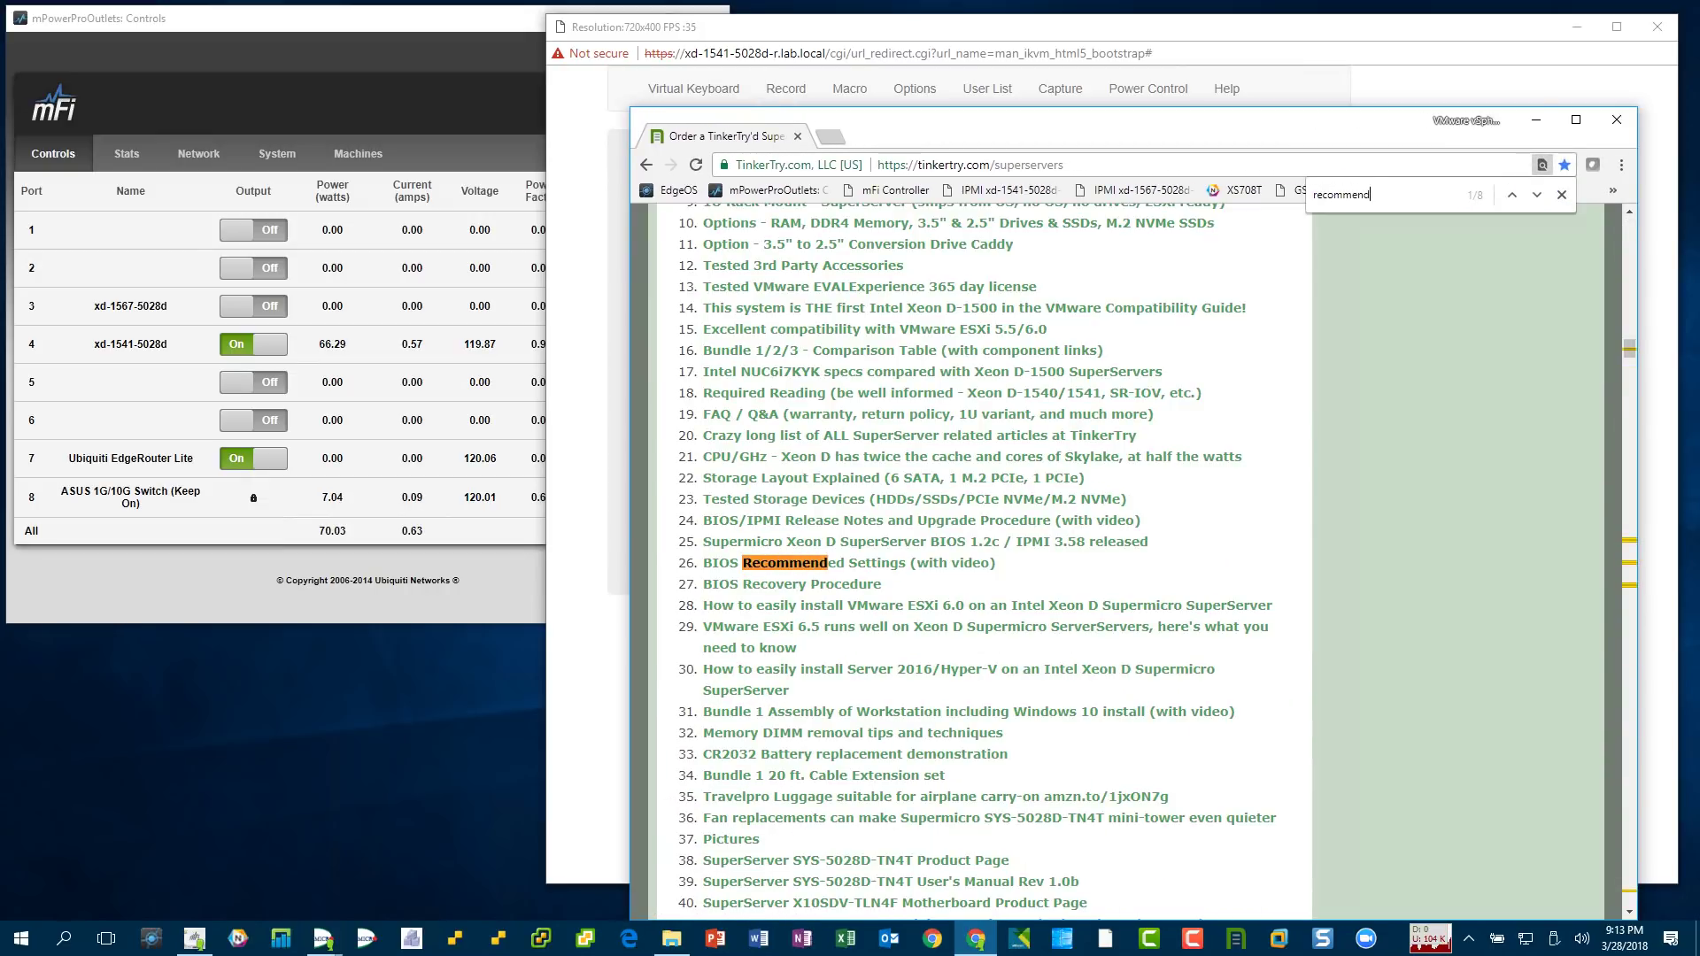
key(ctrl+Return)
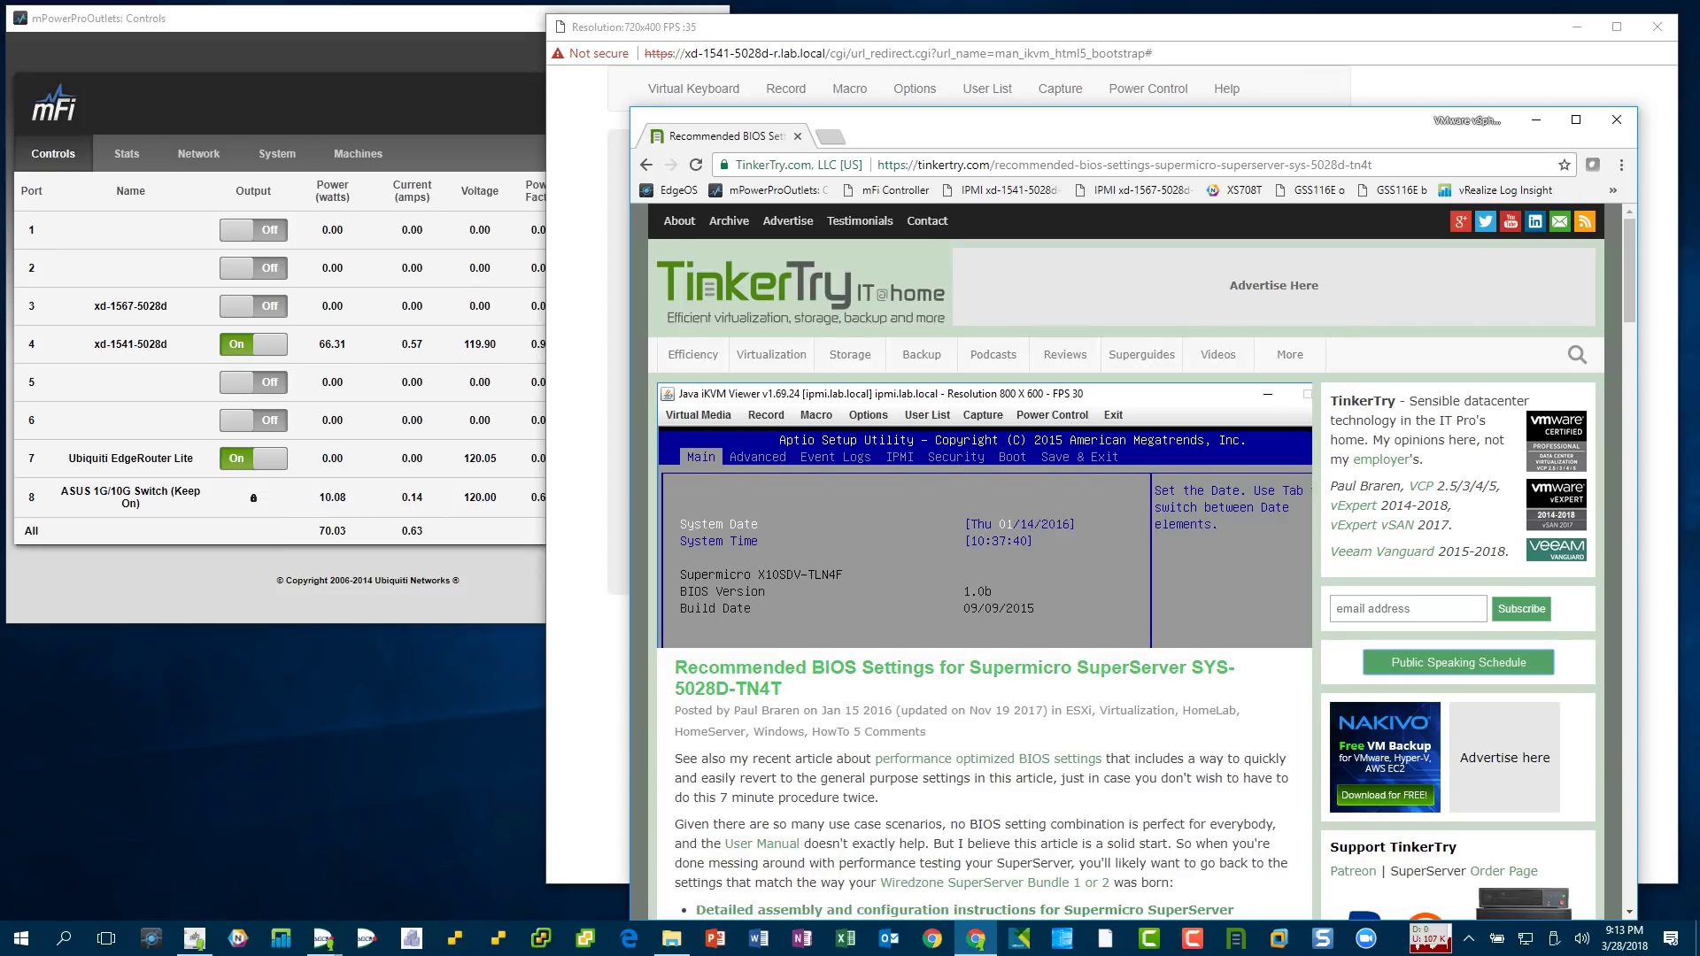
- Read through the article's steps 1–19, highlighting the DUAL-to-UEFI boot mode line
scroll(1133, 558, down, 5)
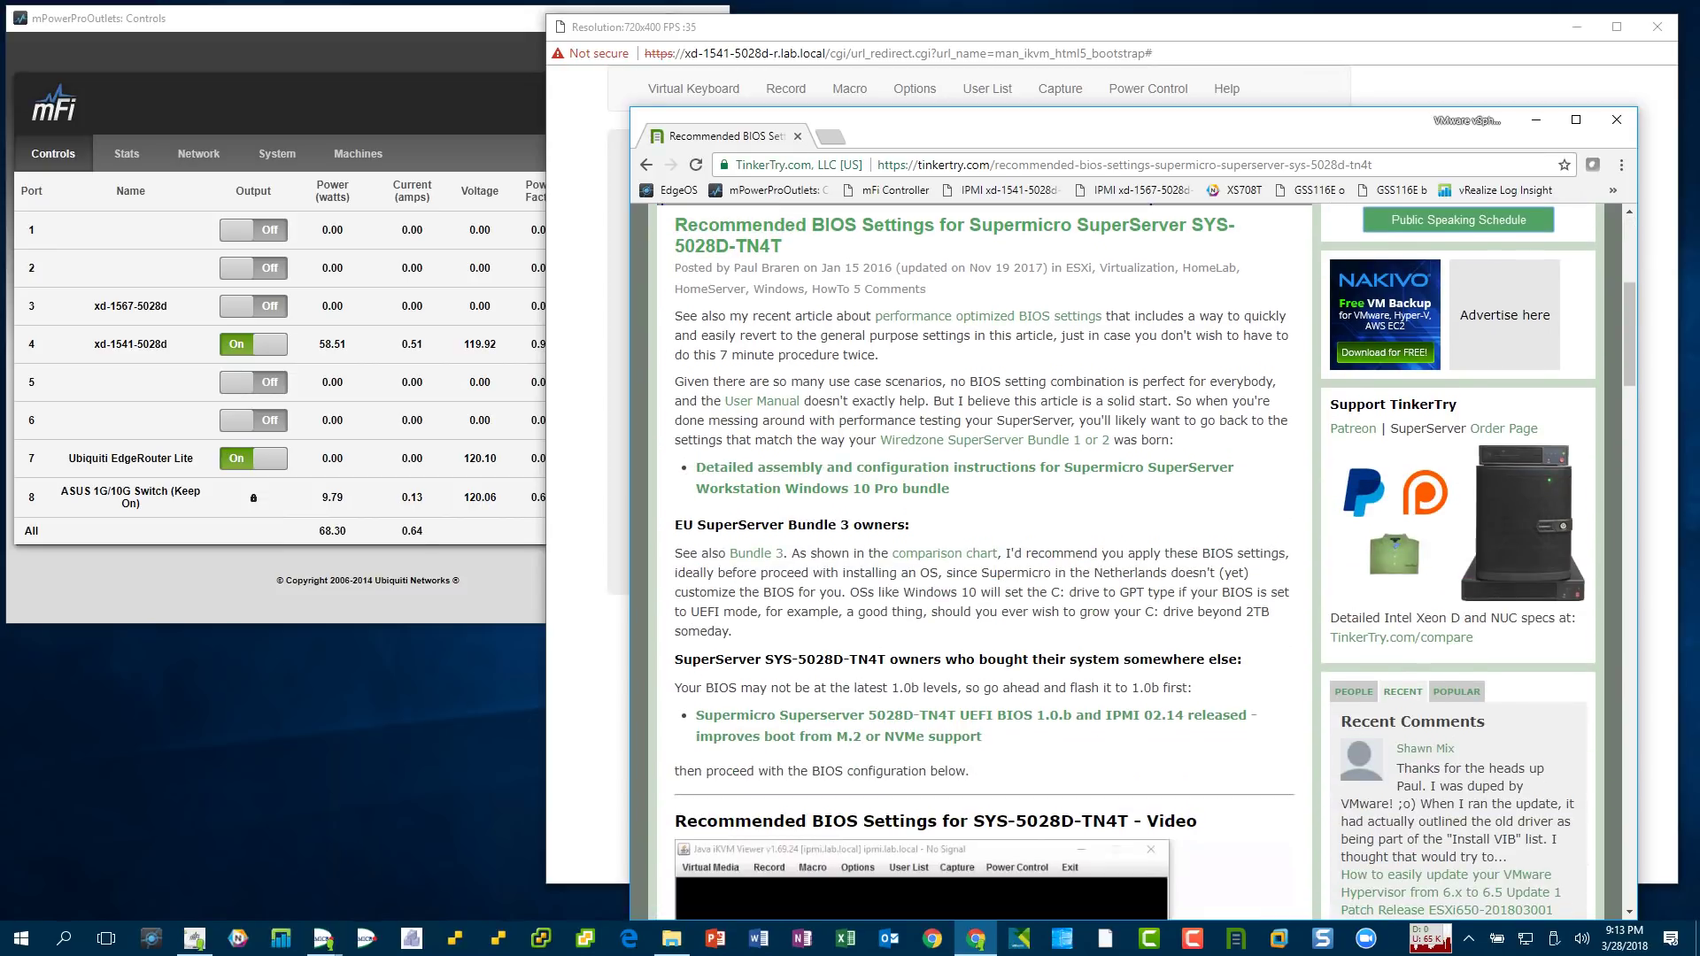
scroll(1133, 558, down, 4)
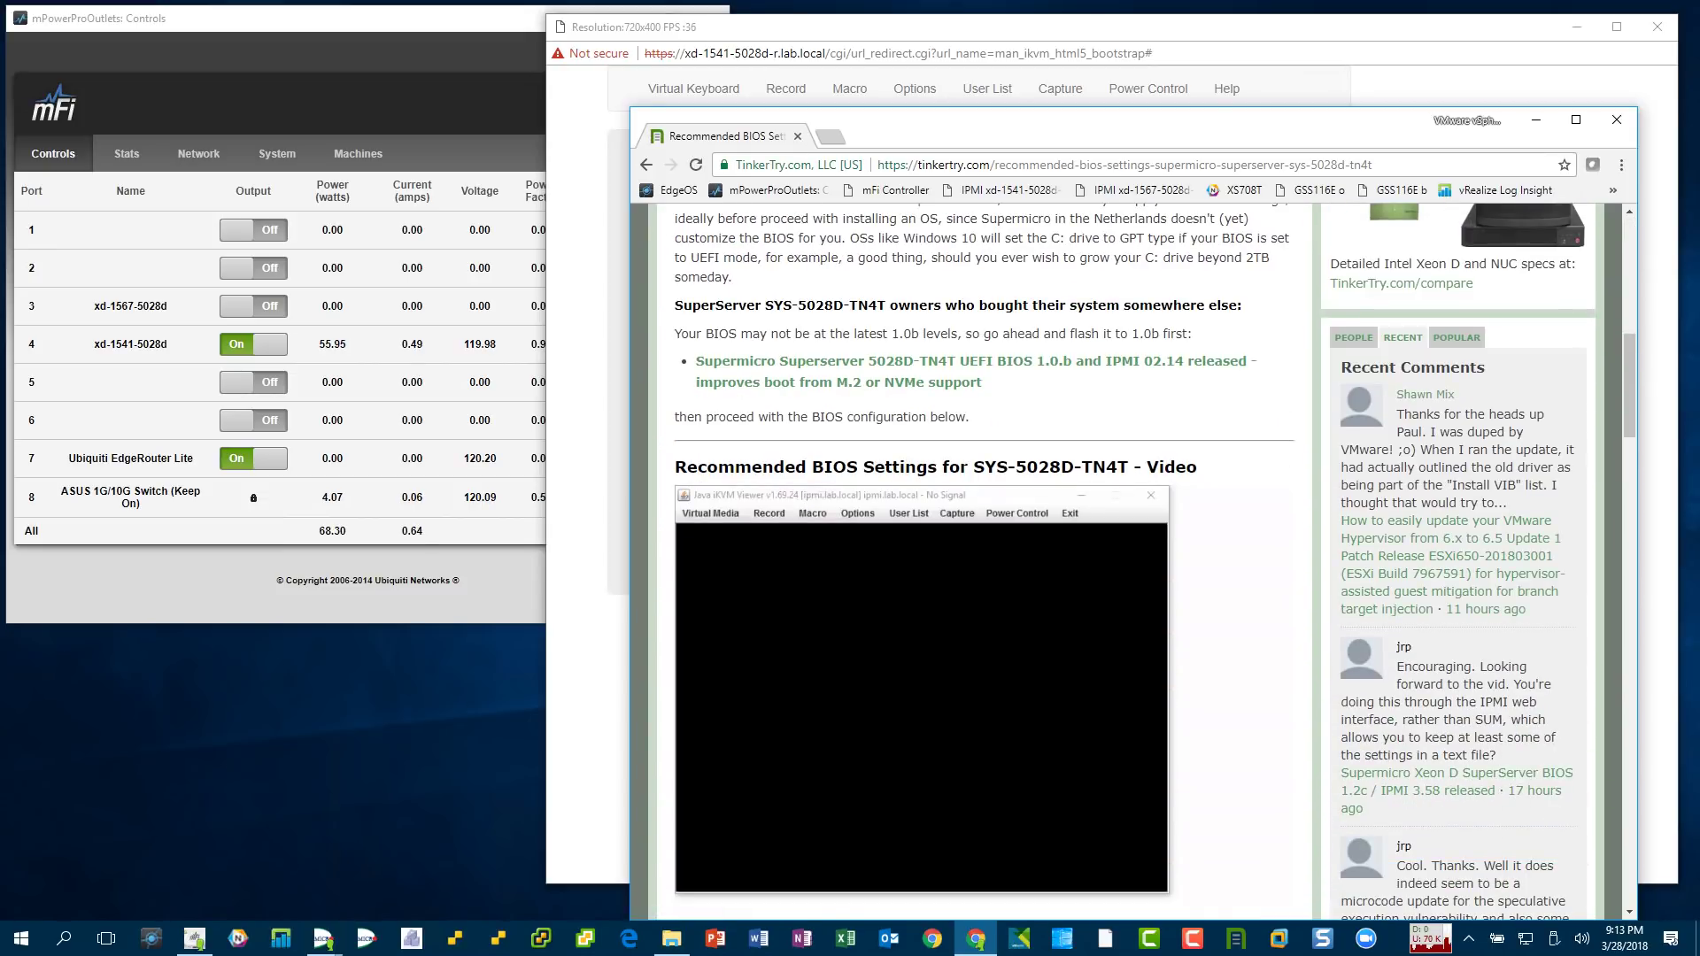
scroll(1134, 558, down, 7)
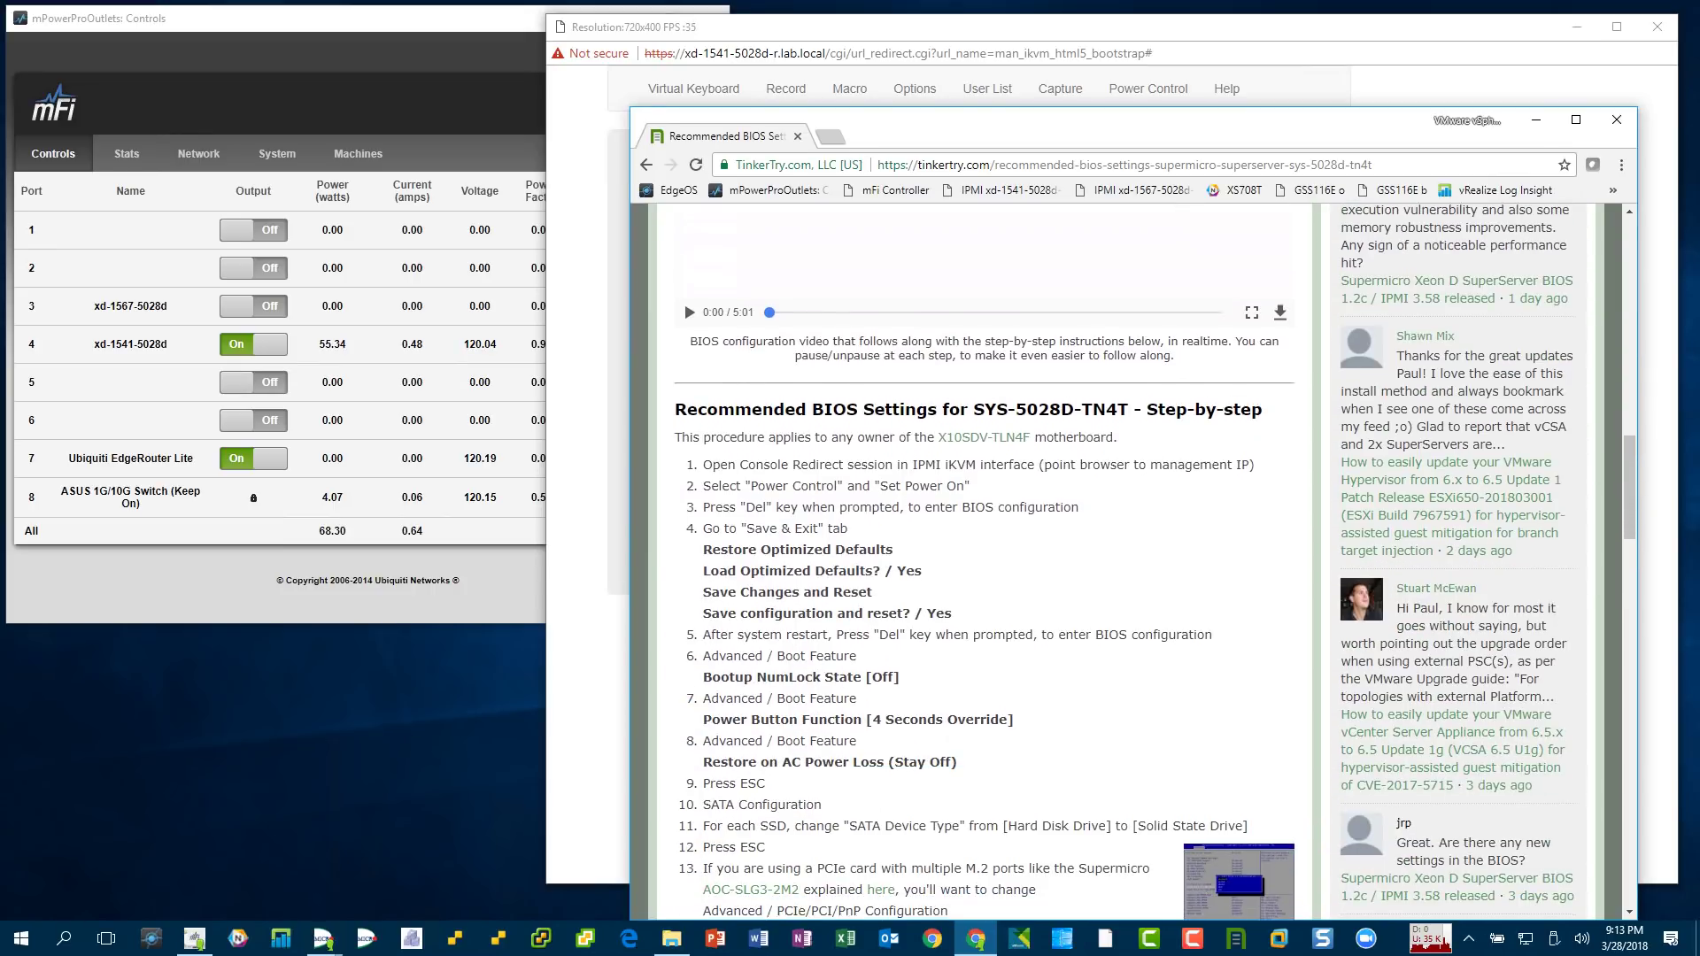
scroll(1133, 558, down, 1)
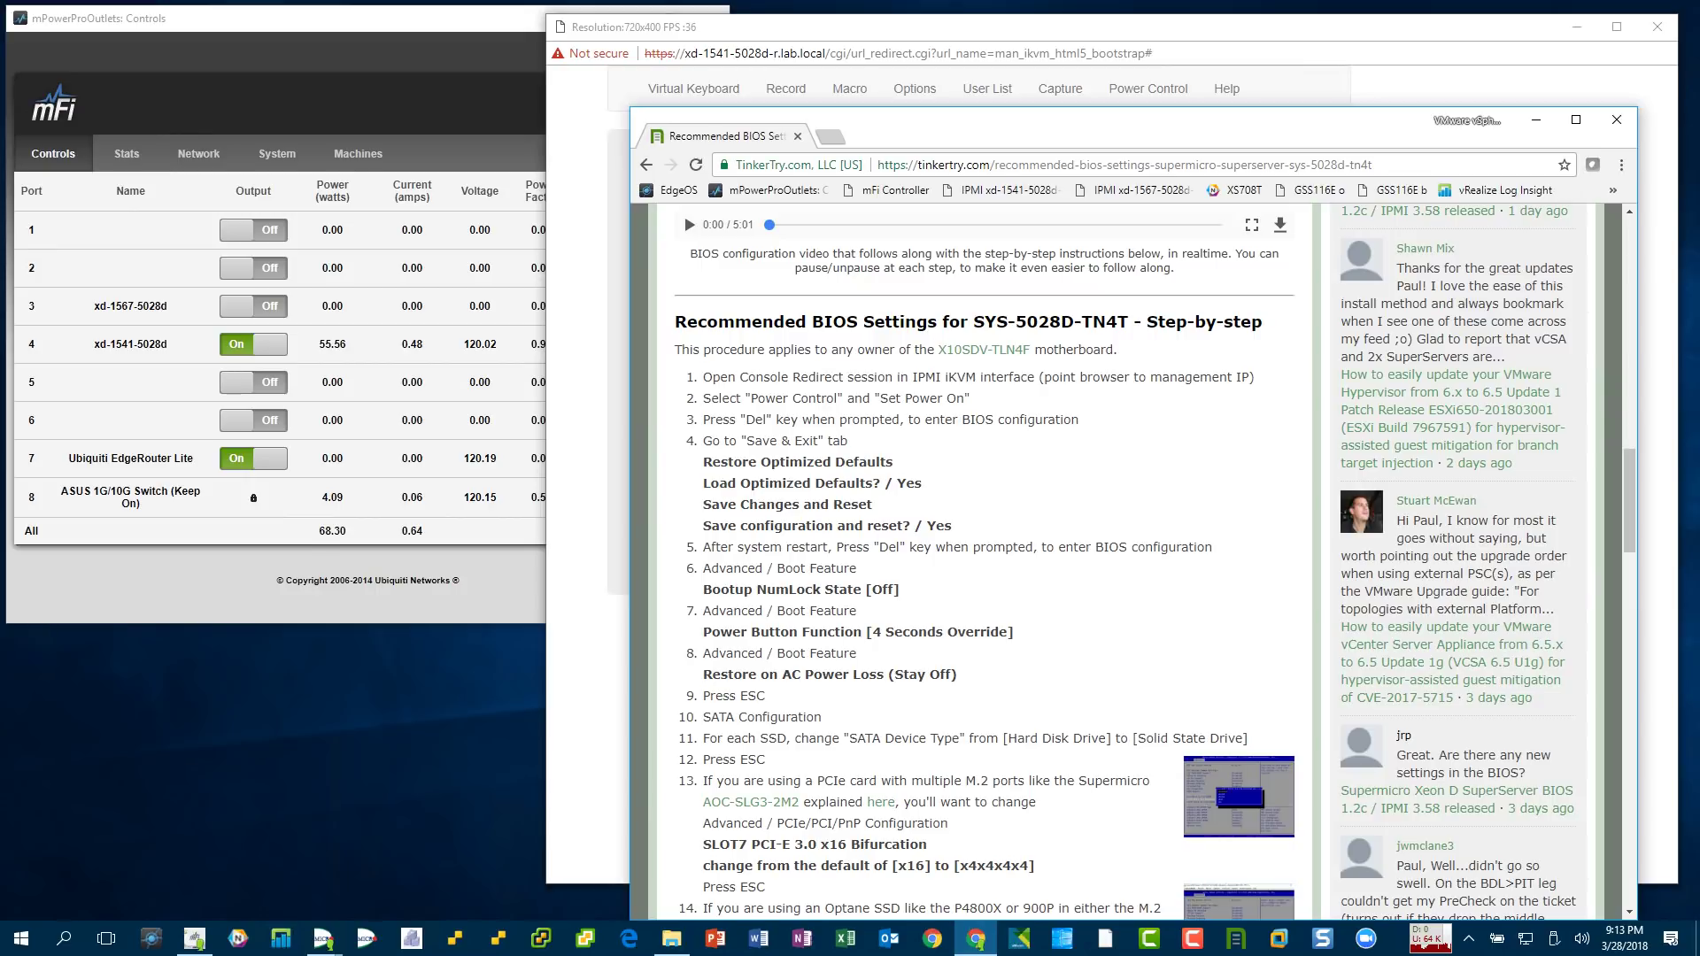
scroll(1133, 558, down, 3)
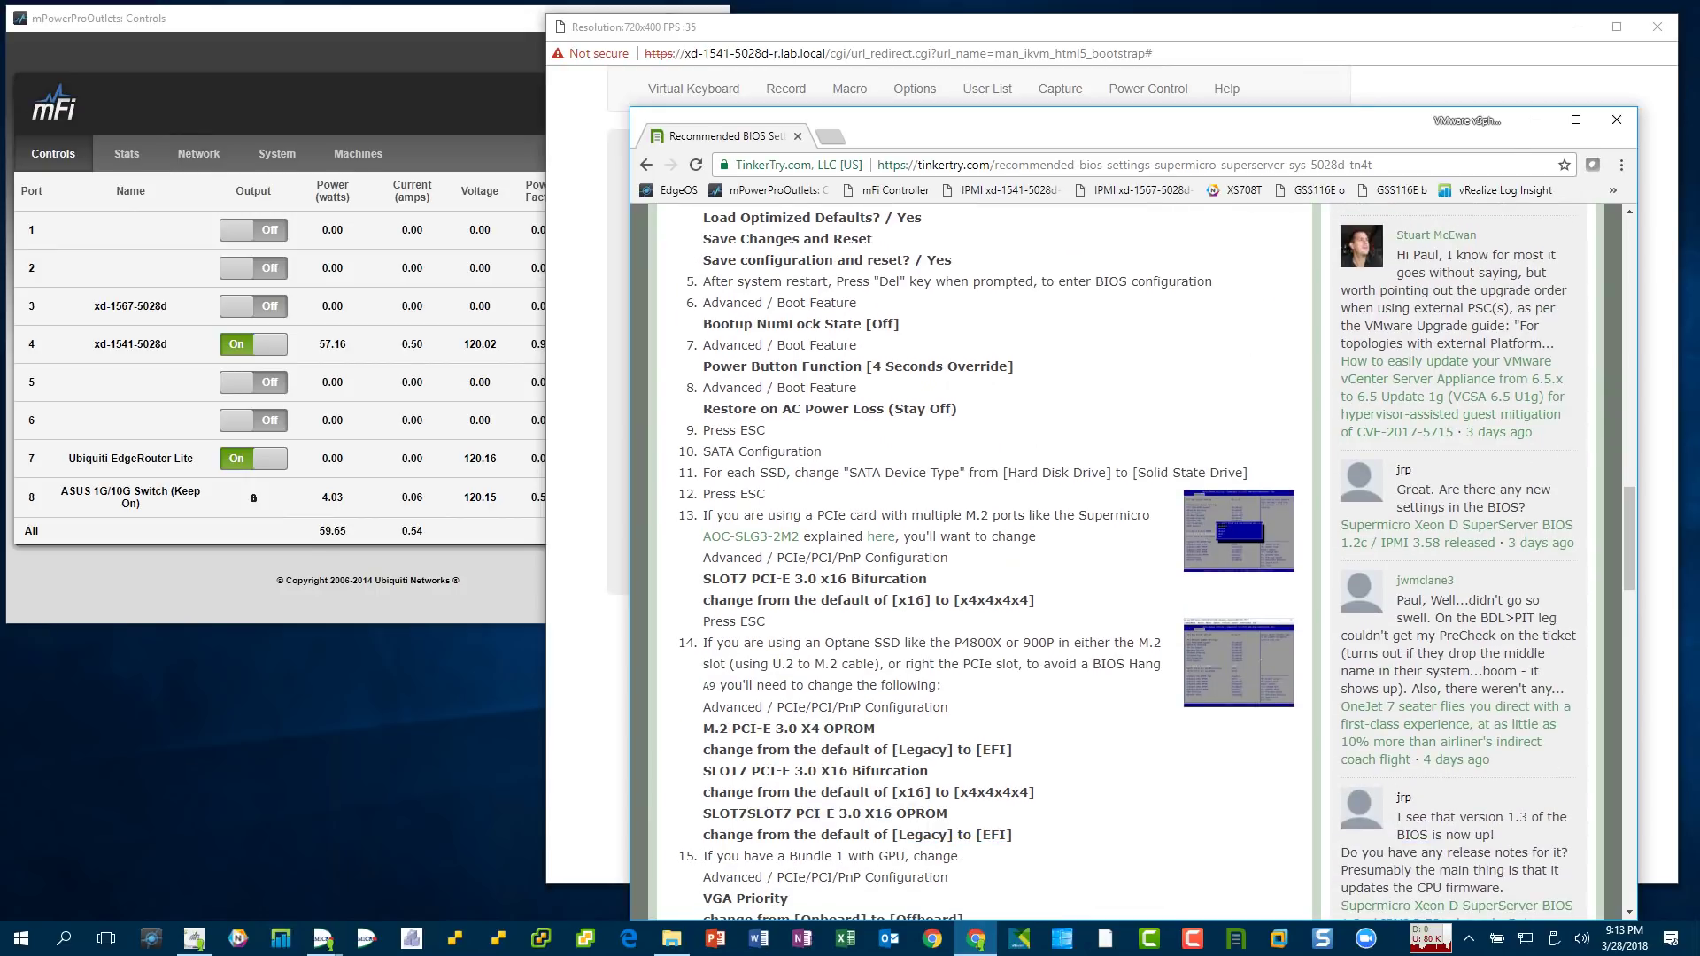
scroll(1133, 558, down, 3)
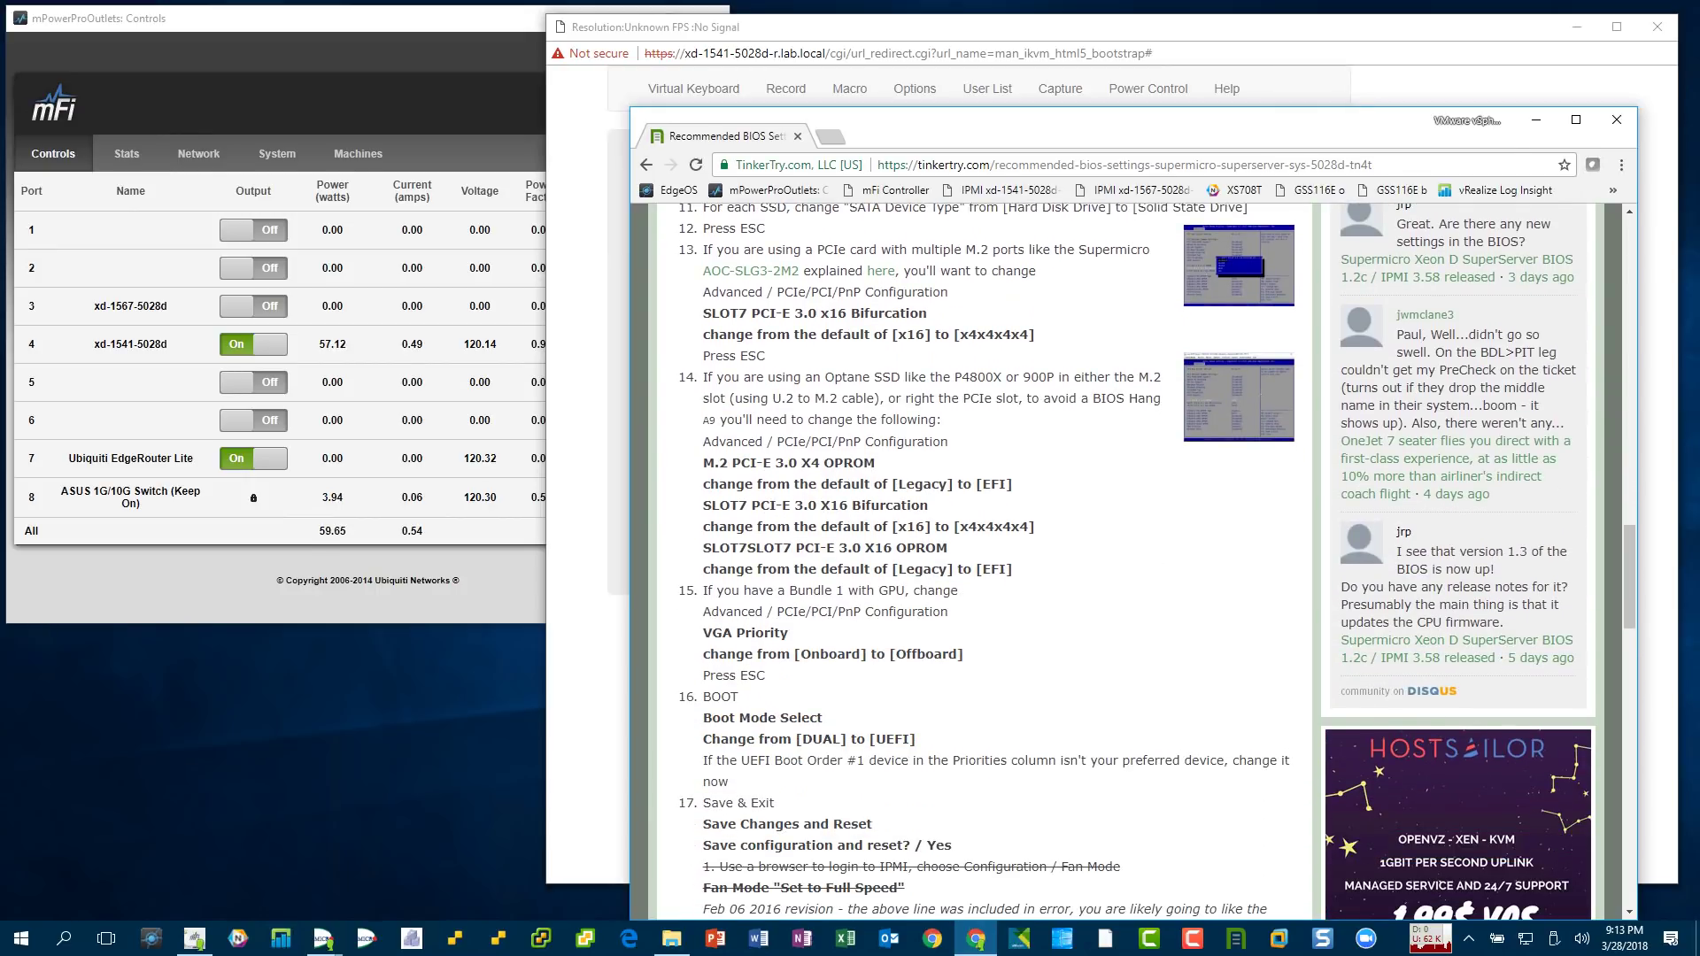
drag(917, 739, 702, 738)
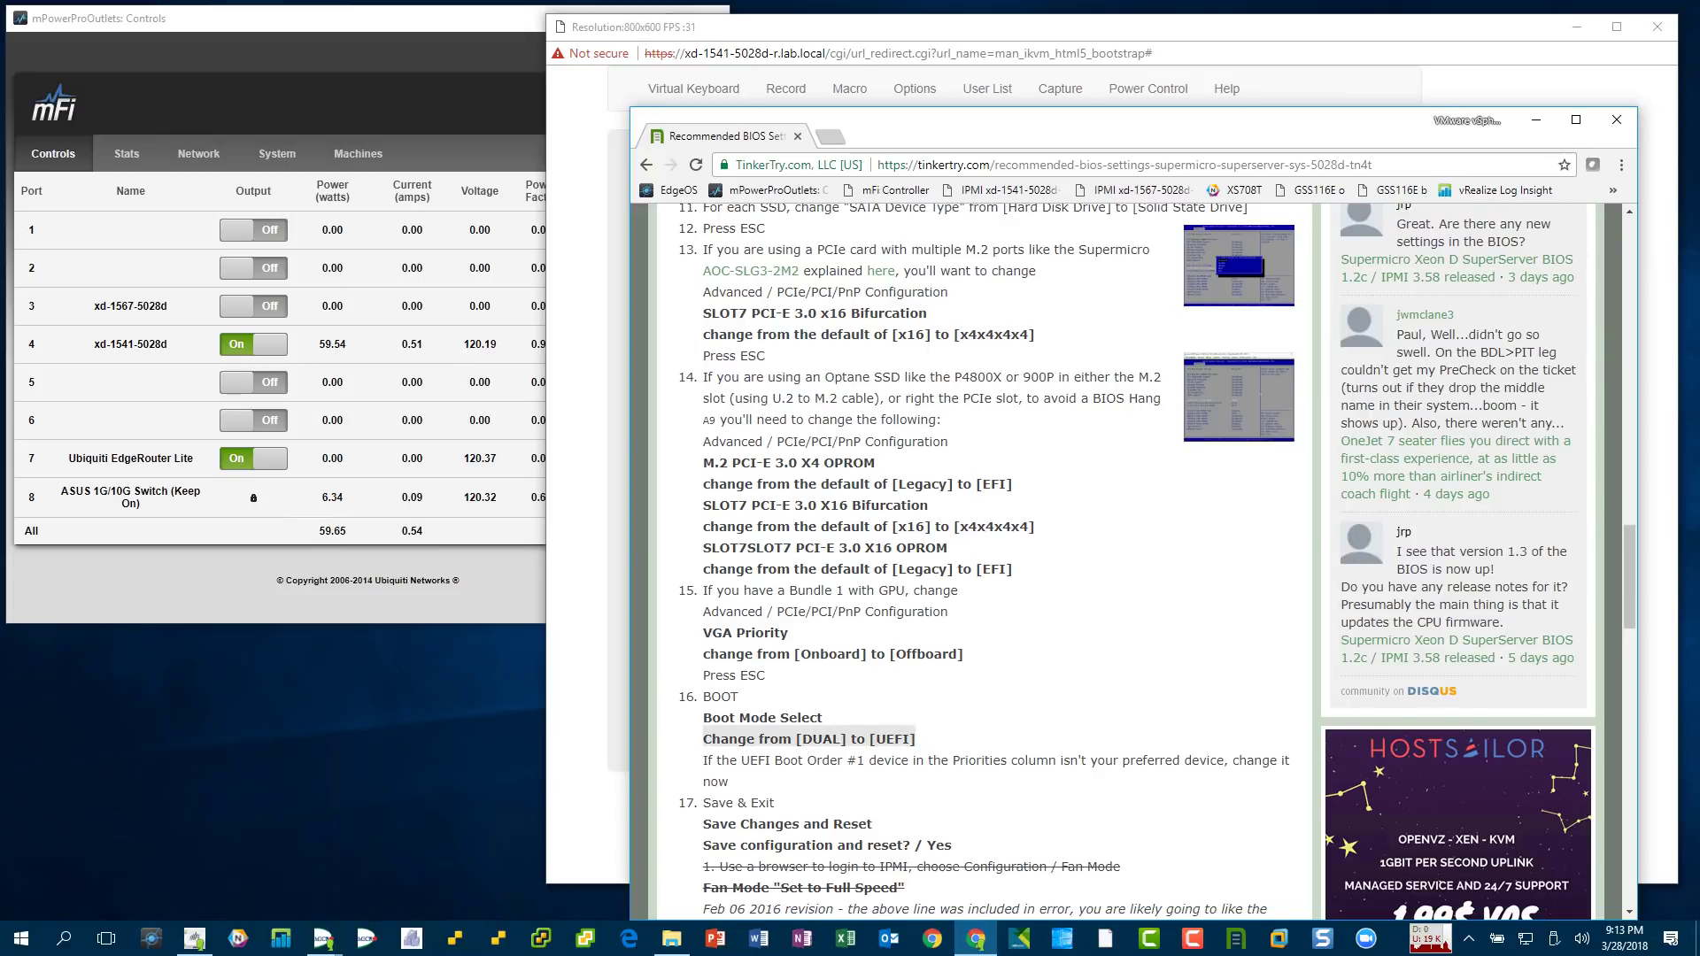
scroll(1158, 561, up, 2)
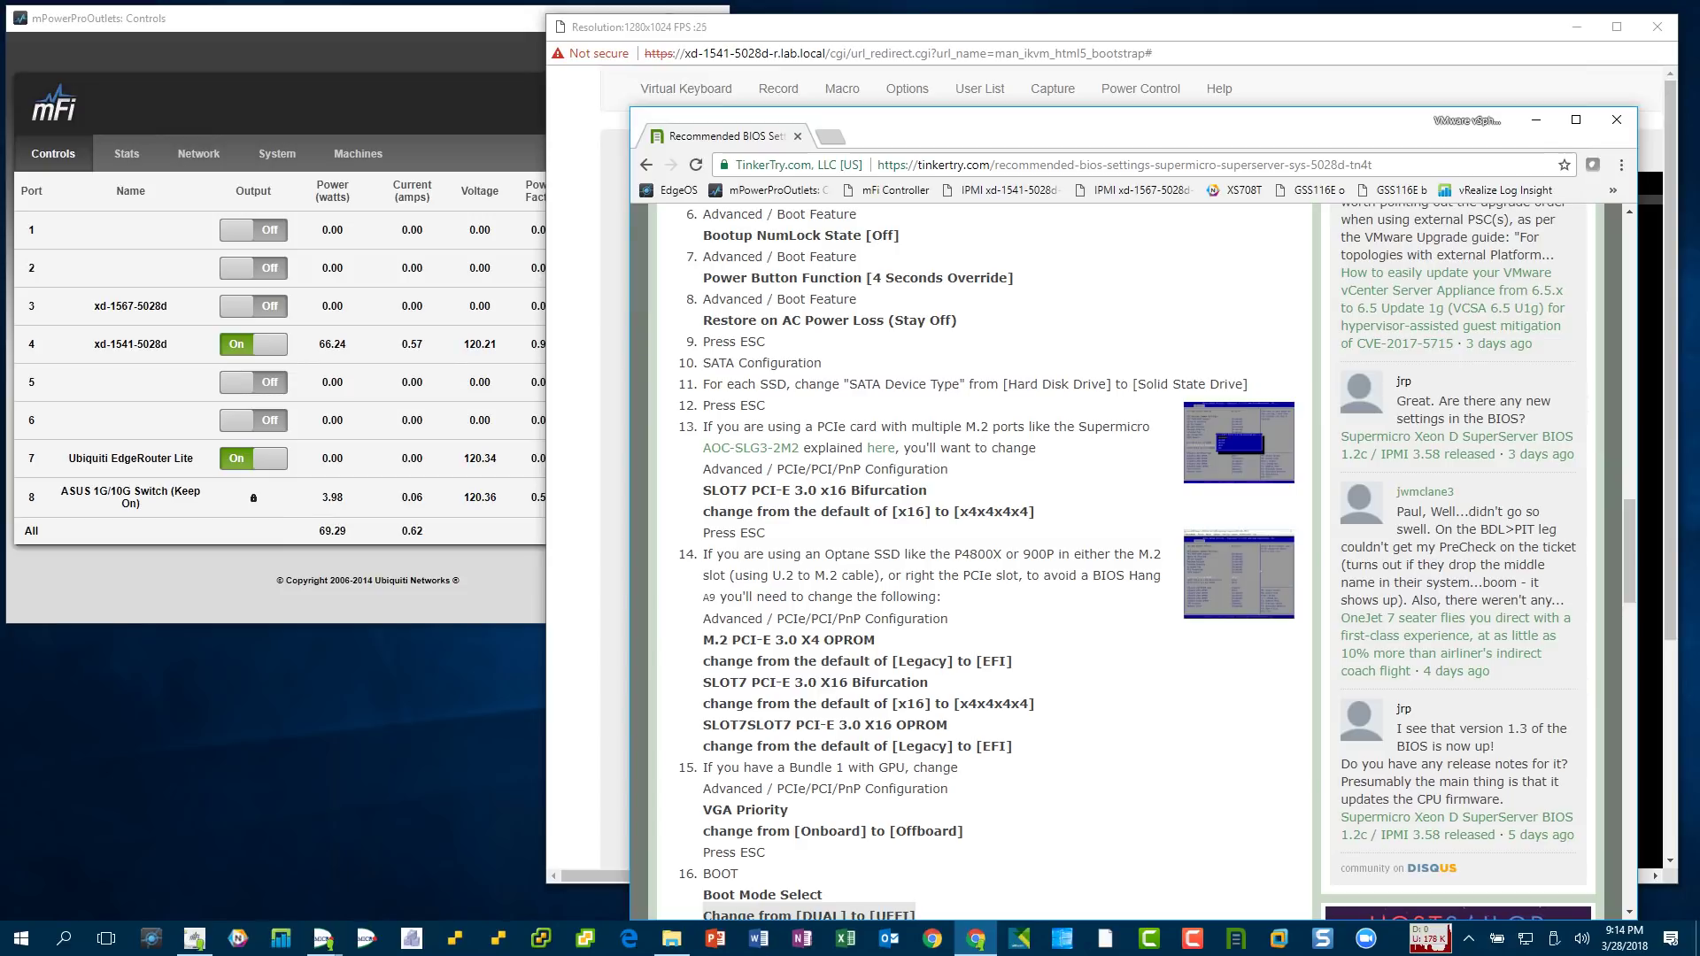
scroll(983, 558, up, 4)
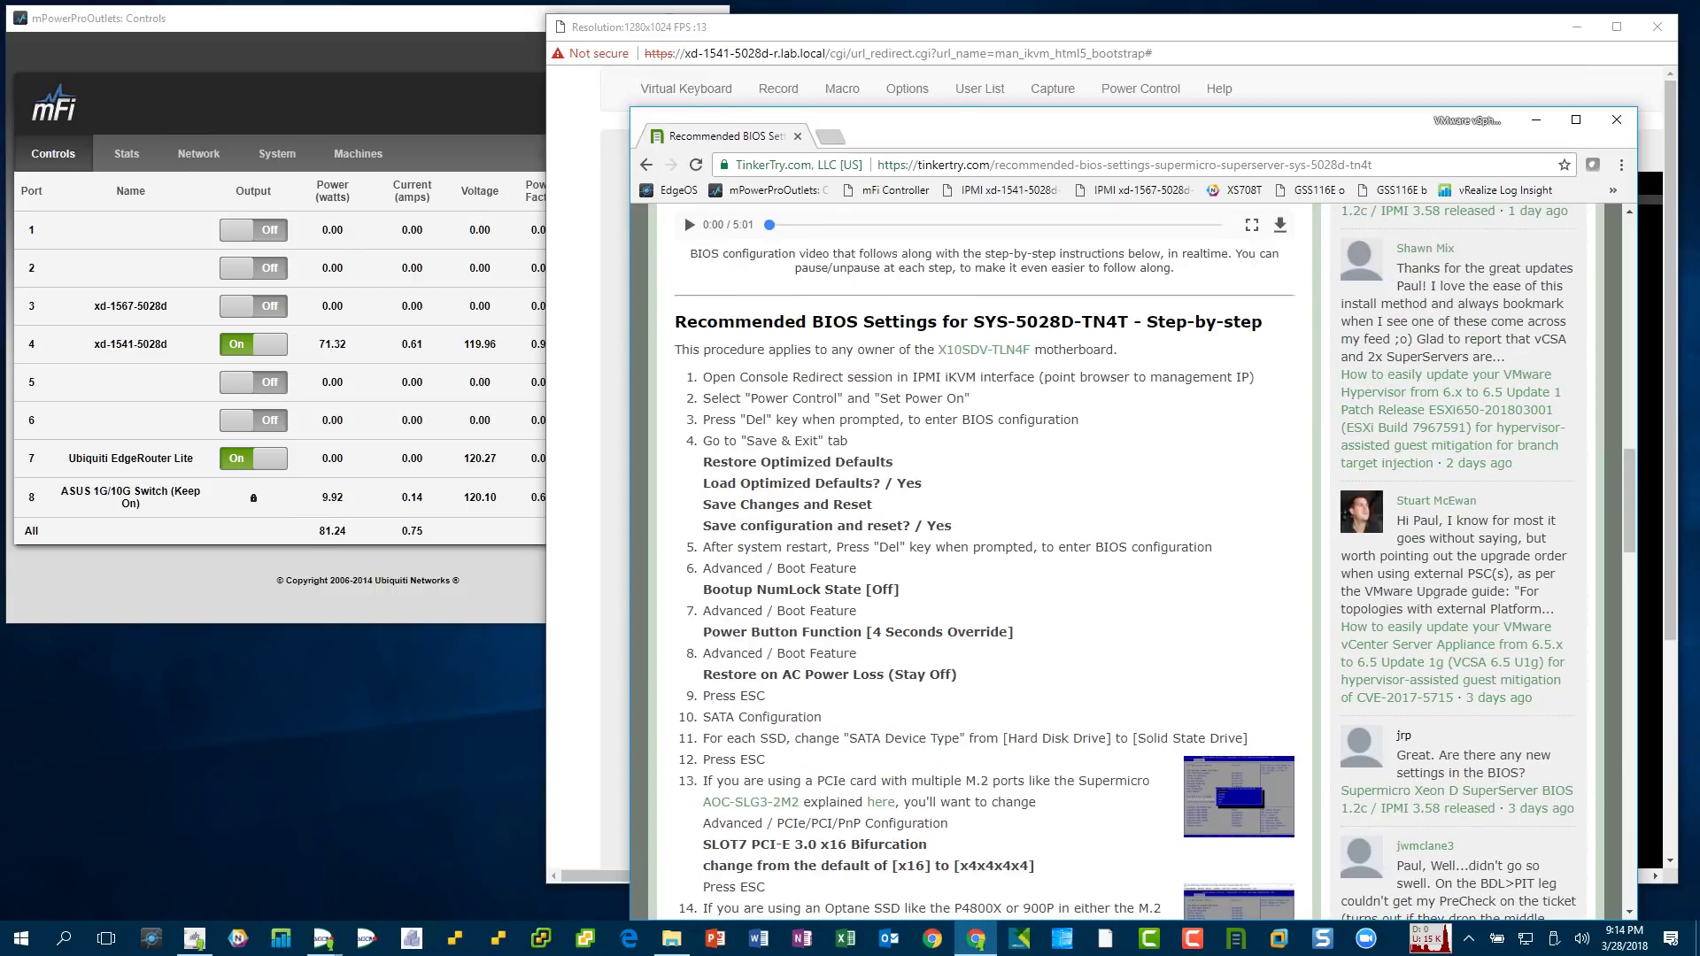
scroll(983, 558, down, 6)
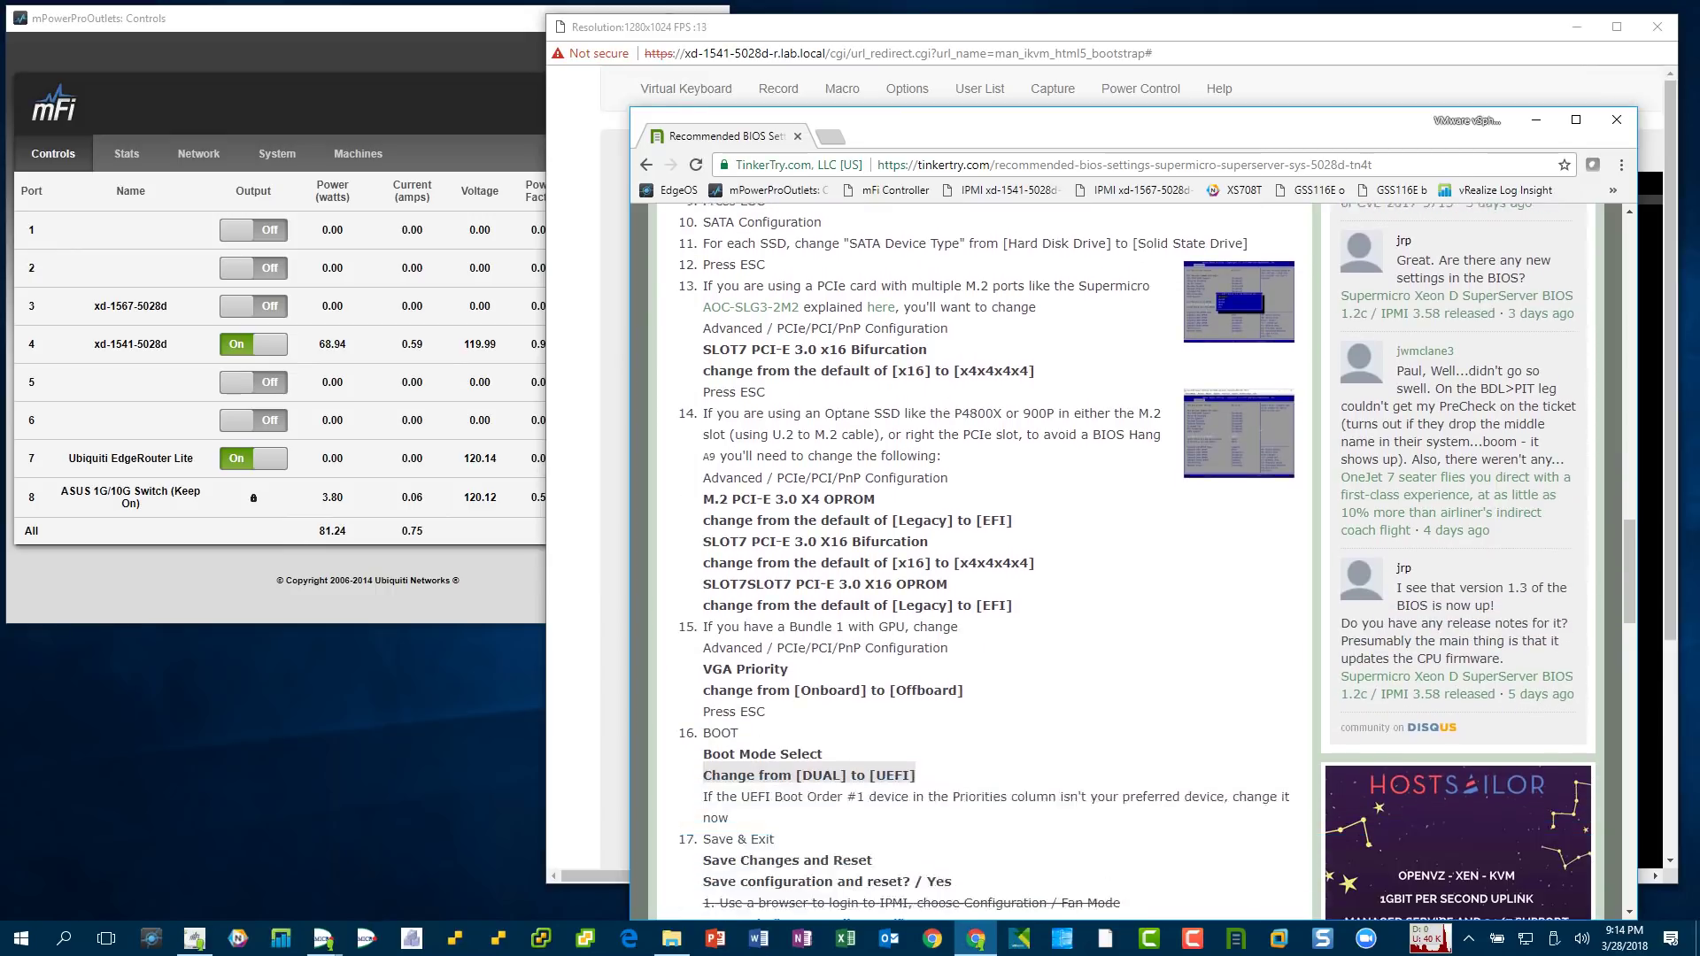
scroll(983, 558, down, 3)
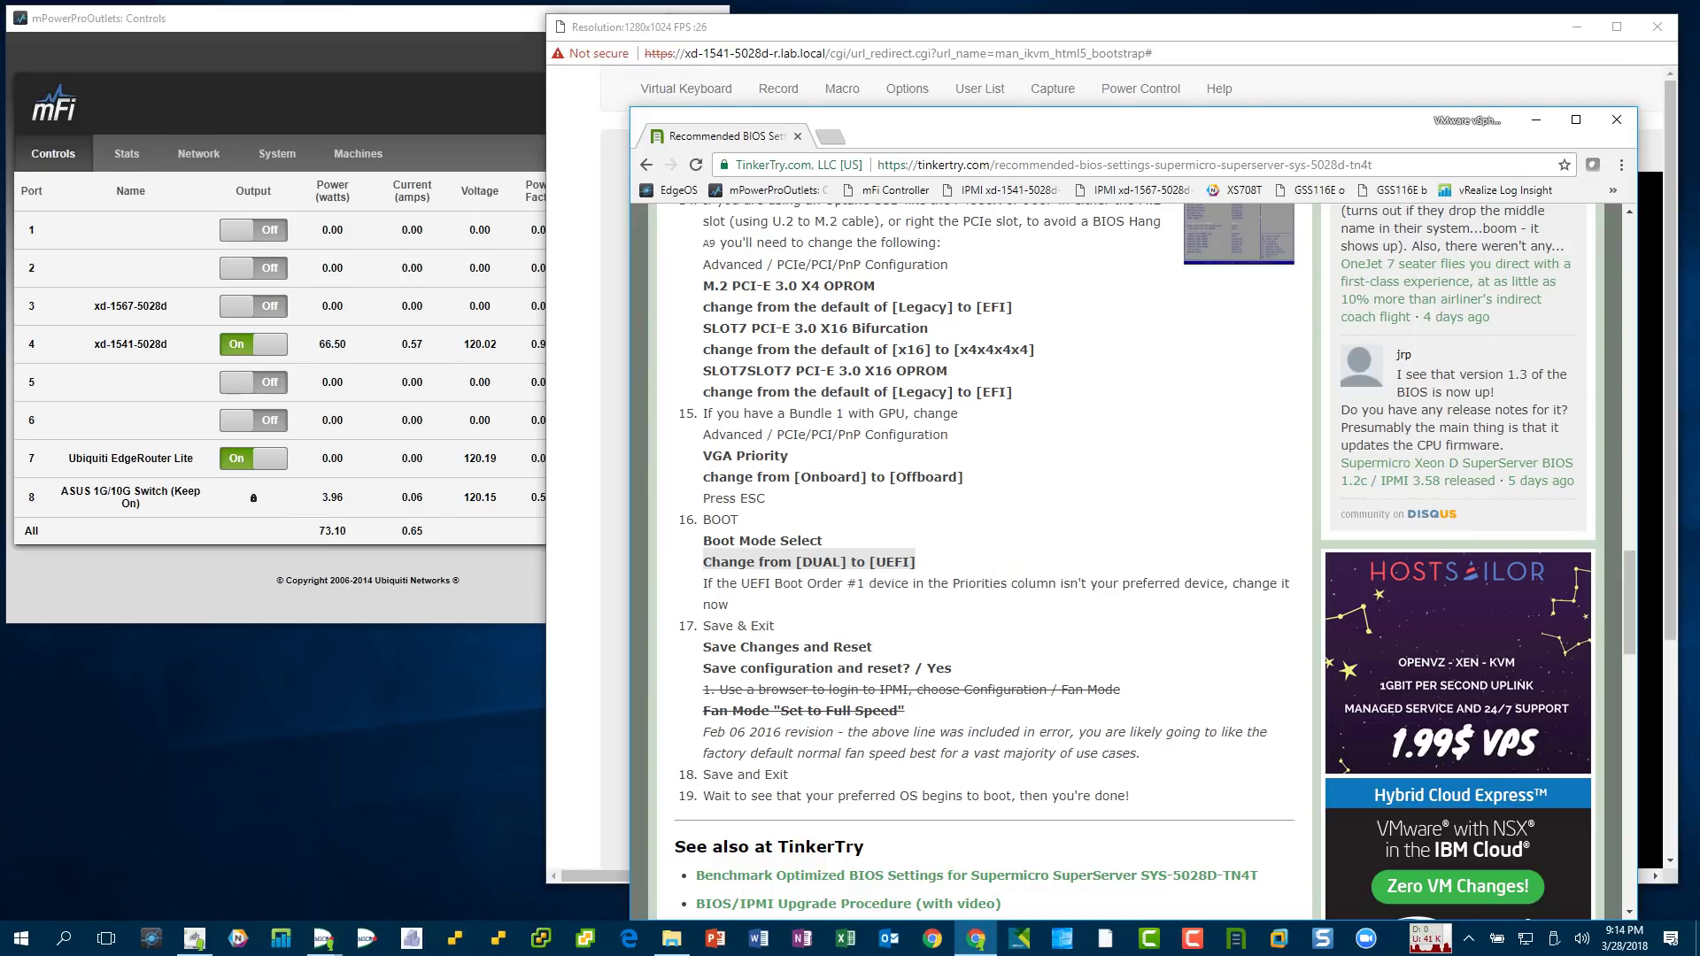
drag(979, 124, 608, 440)
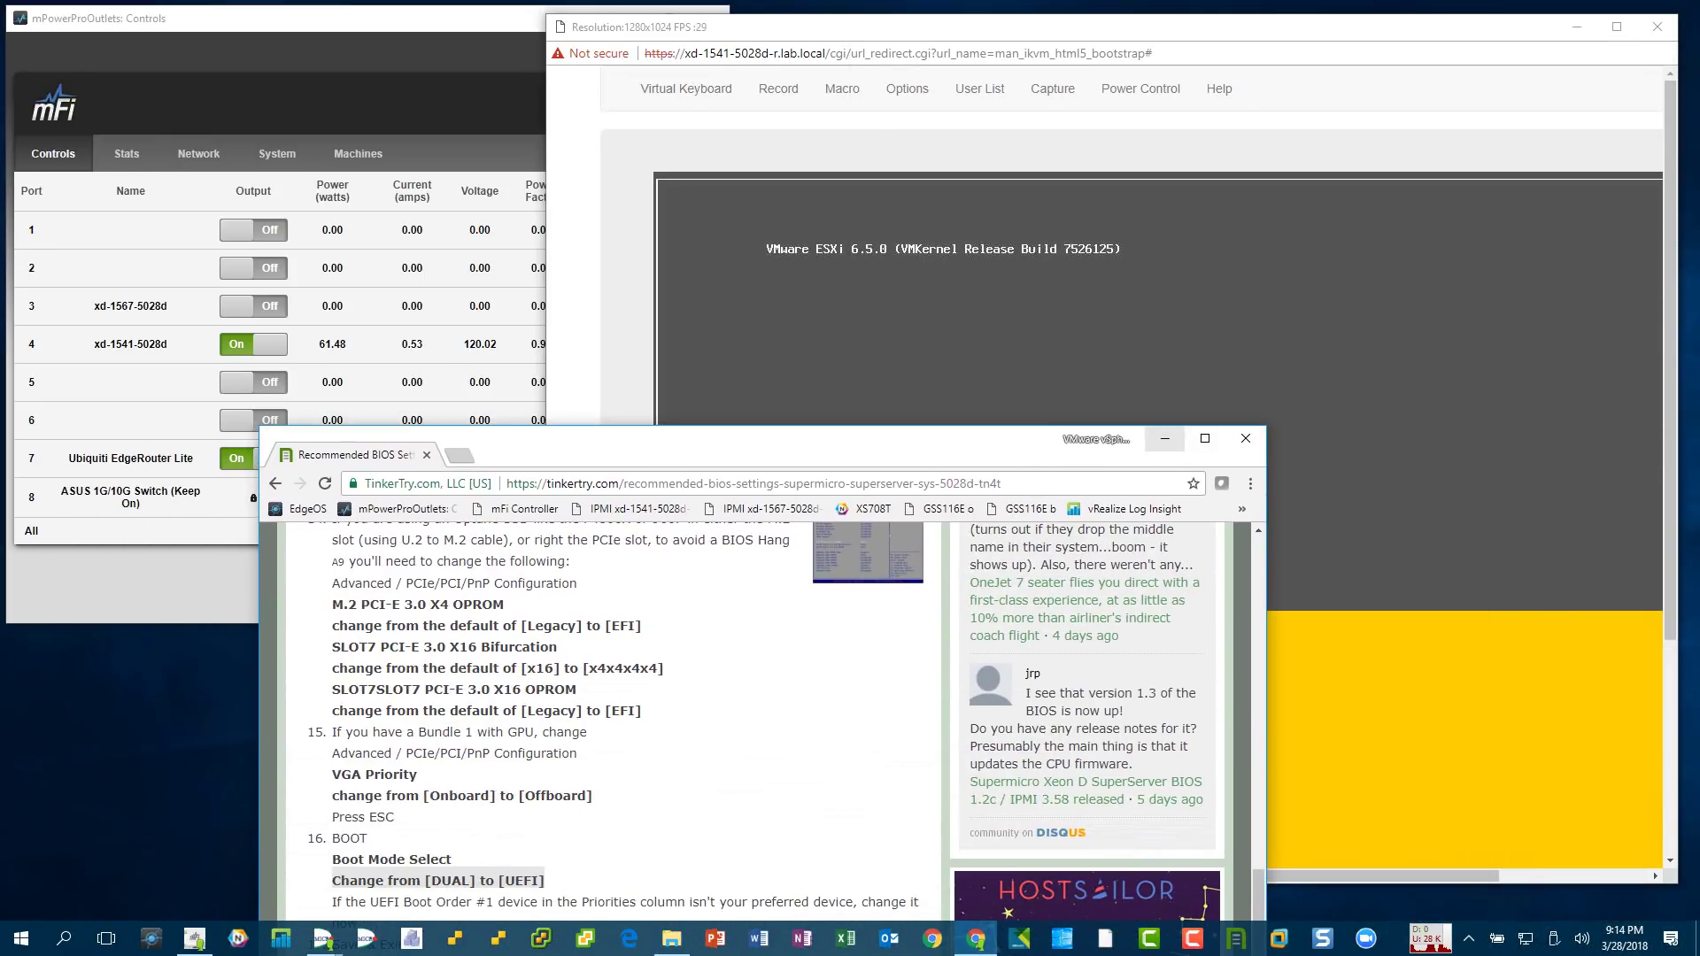
- Minimize the article to watch ESXi 6.5.0 boot, and open the iKVM Power Control menu
click(1164, 439)
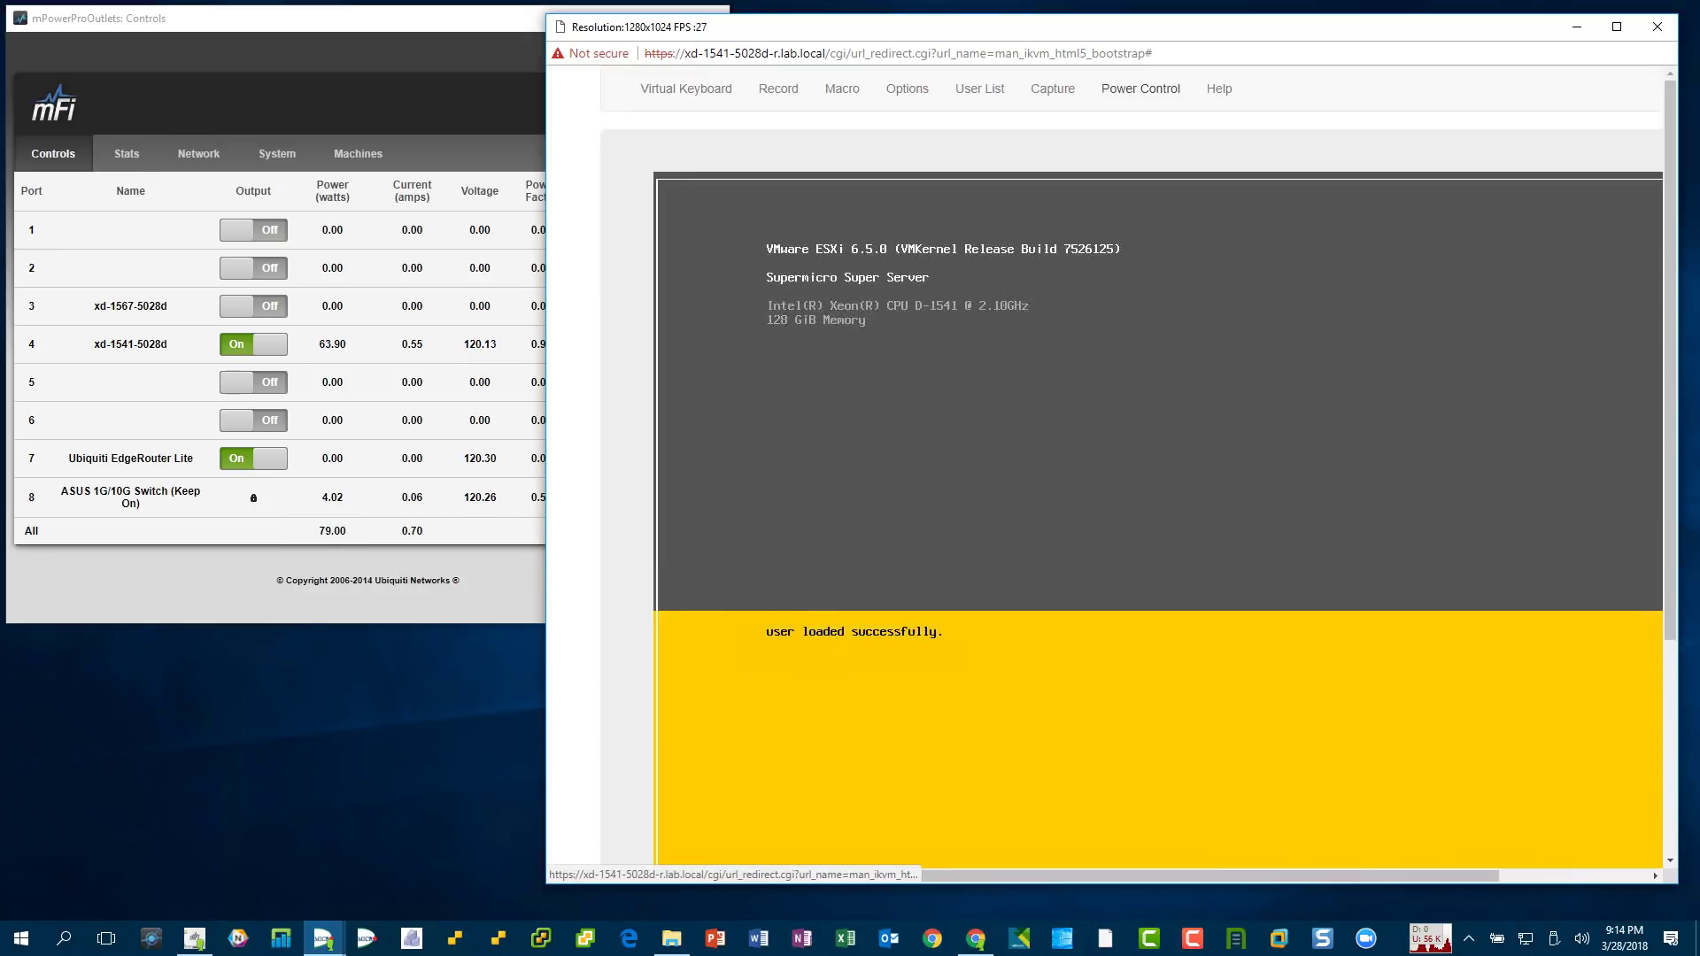
click(1141, 88)
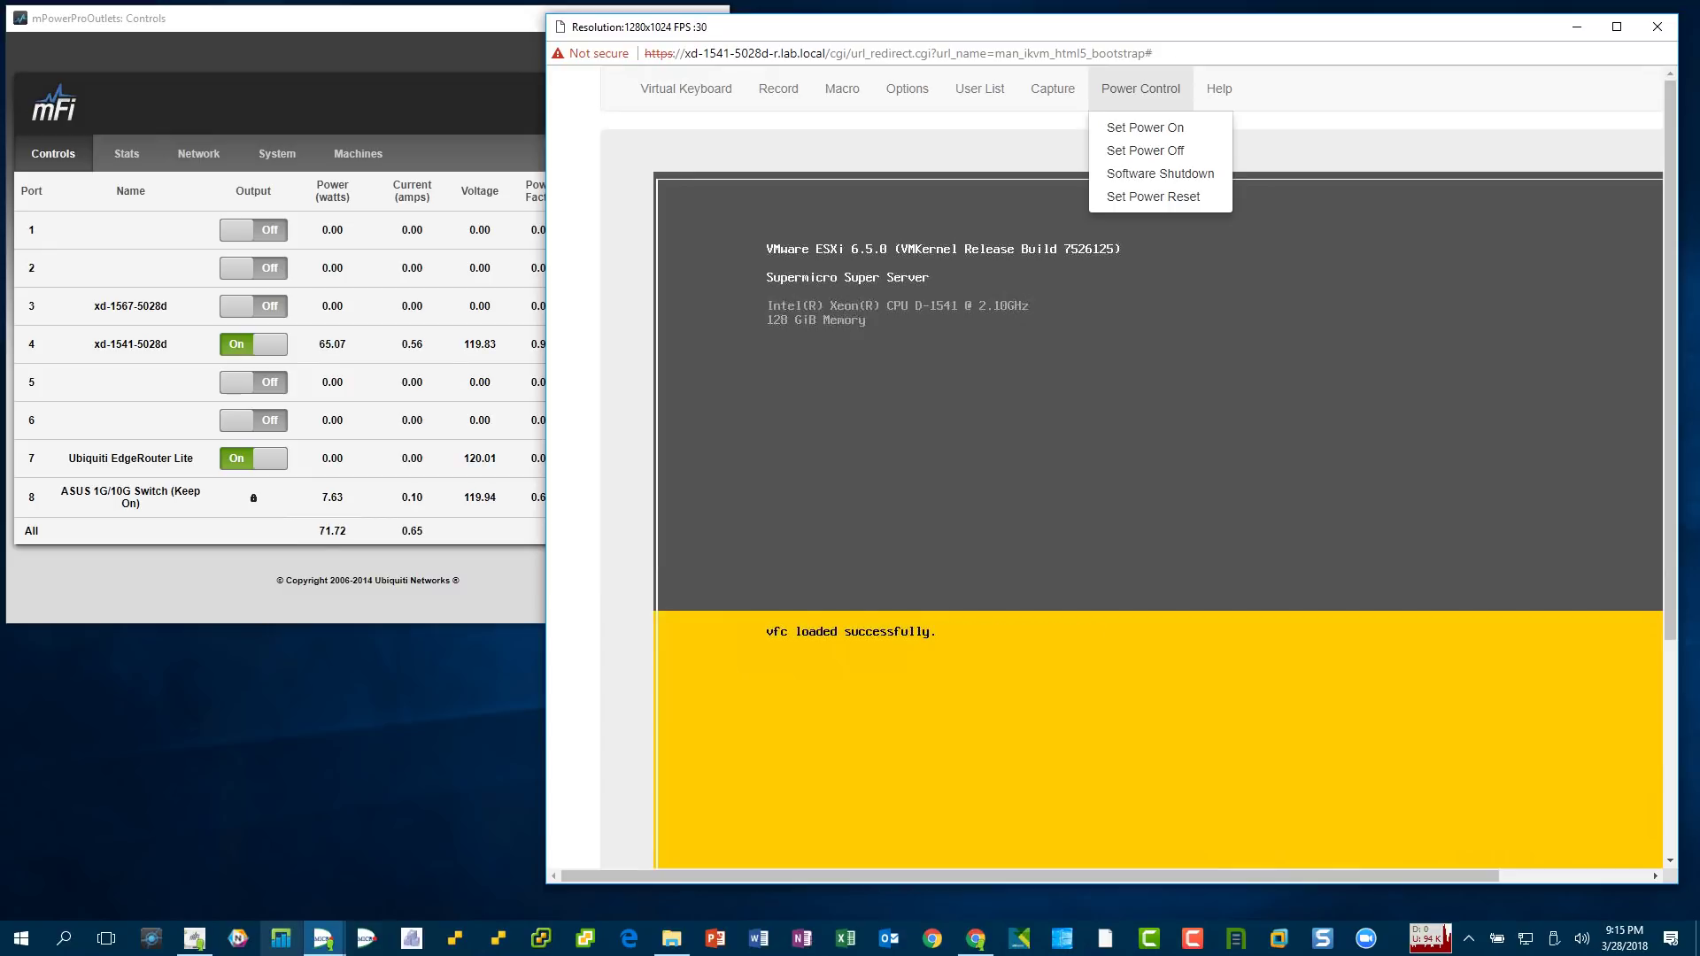
- Confirm on the IPMI System page that BIOS is 1.2c and the host is on, then return to iKVM
click(455, 802)
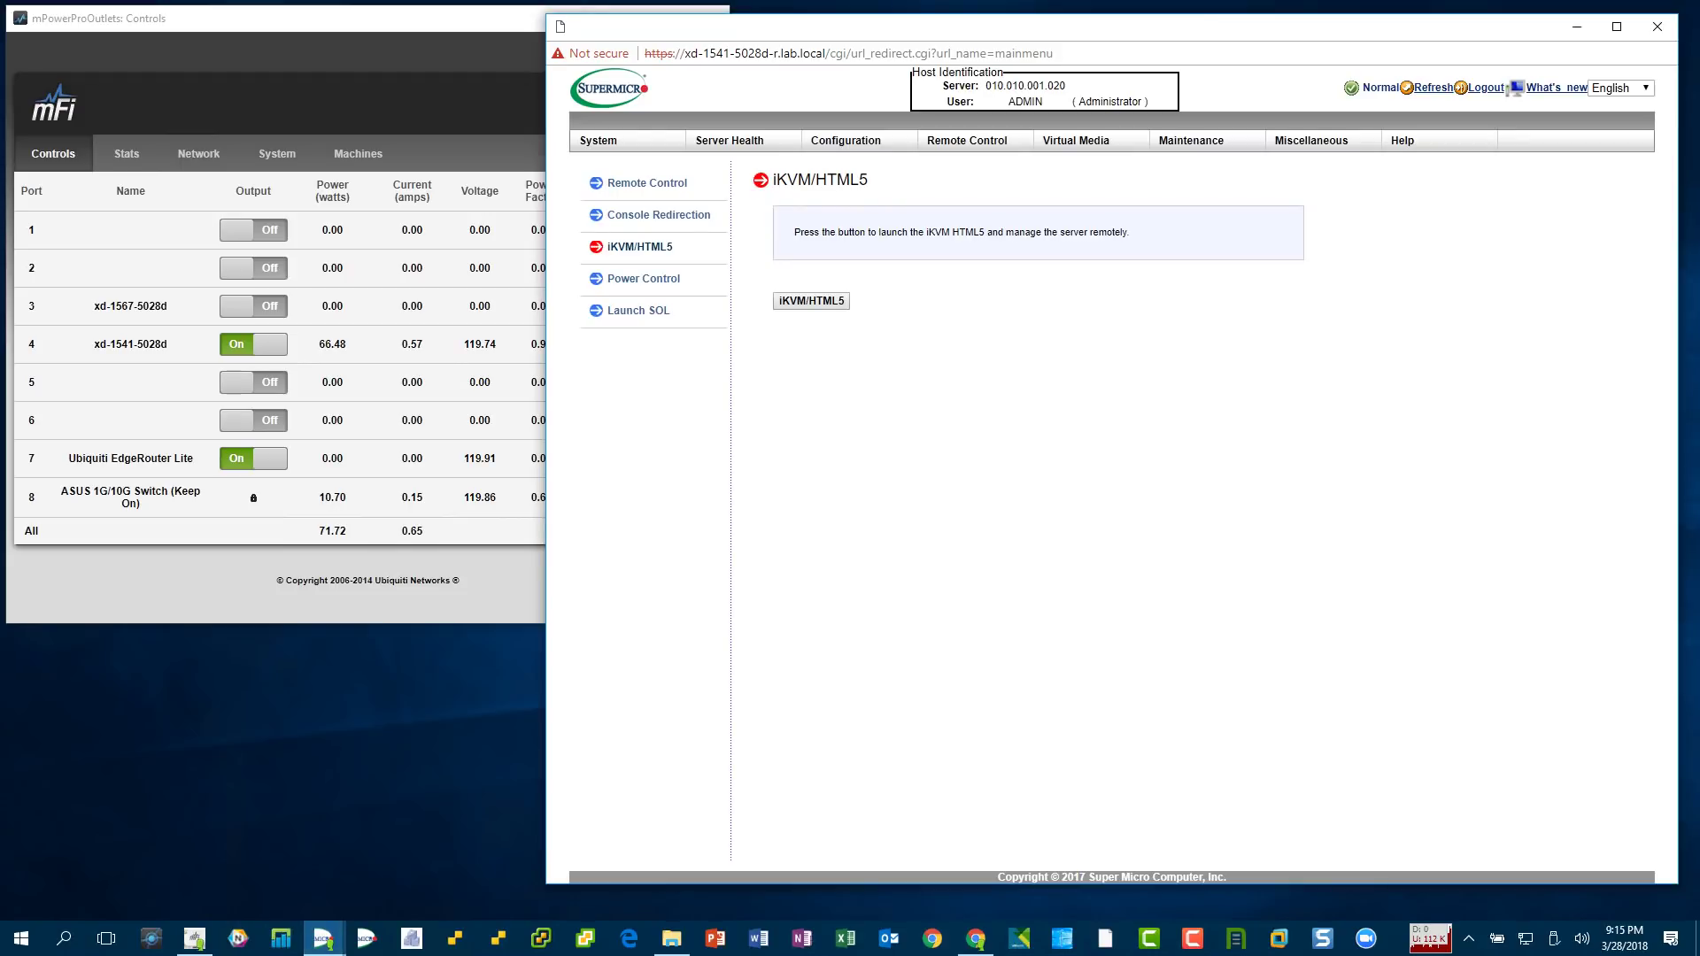
click(598, 140)
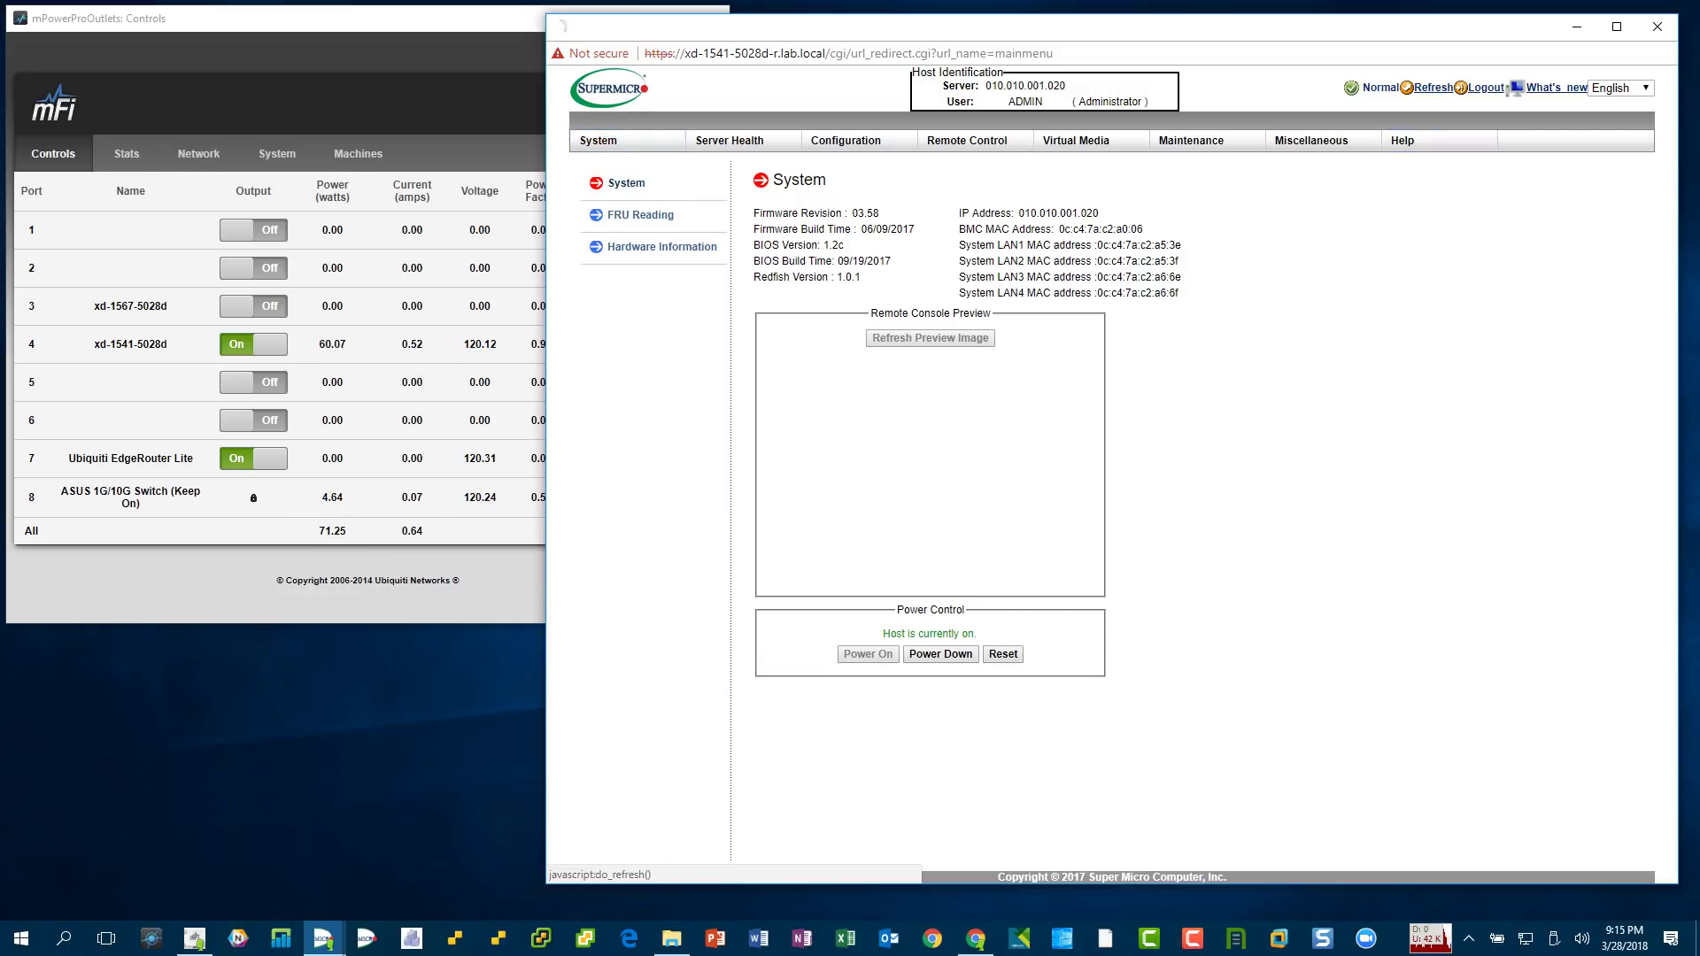
click(1433, 87)
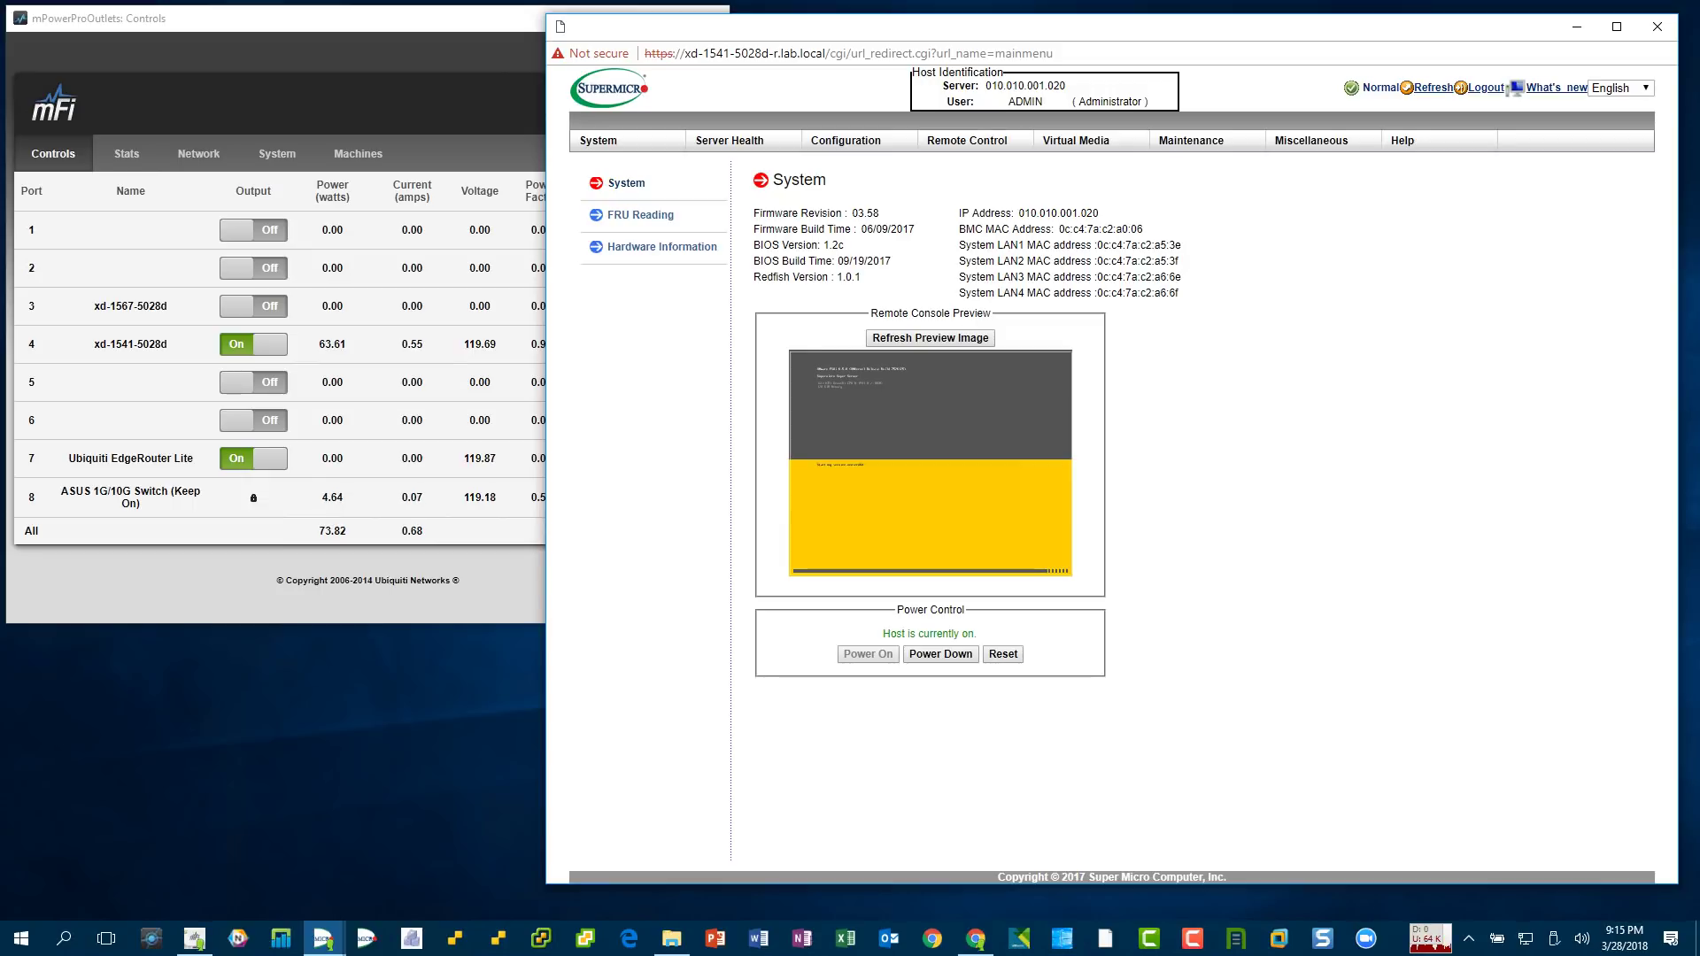
click(1434, 87)
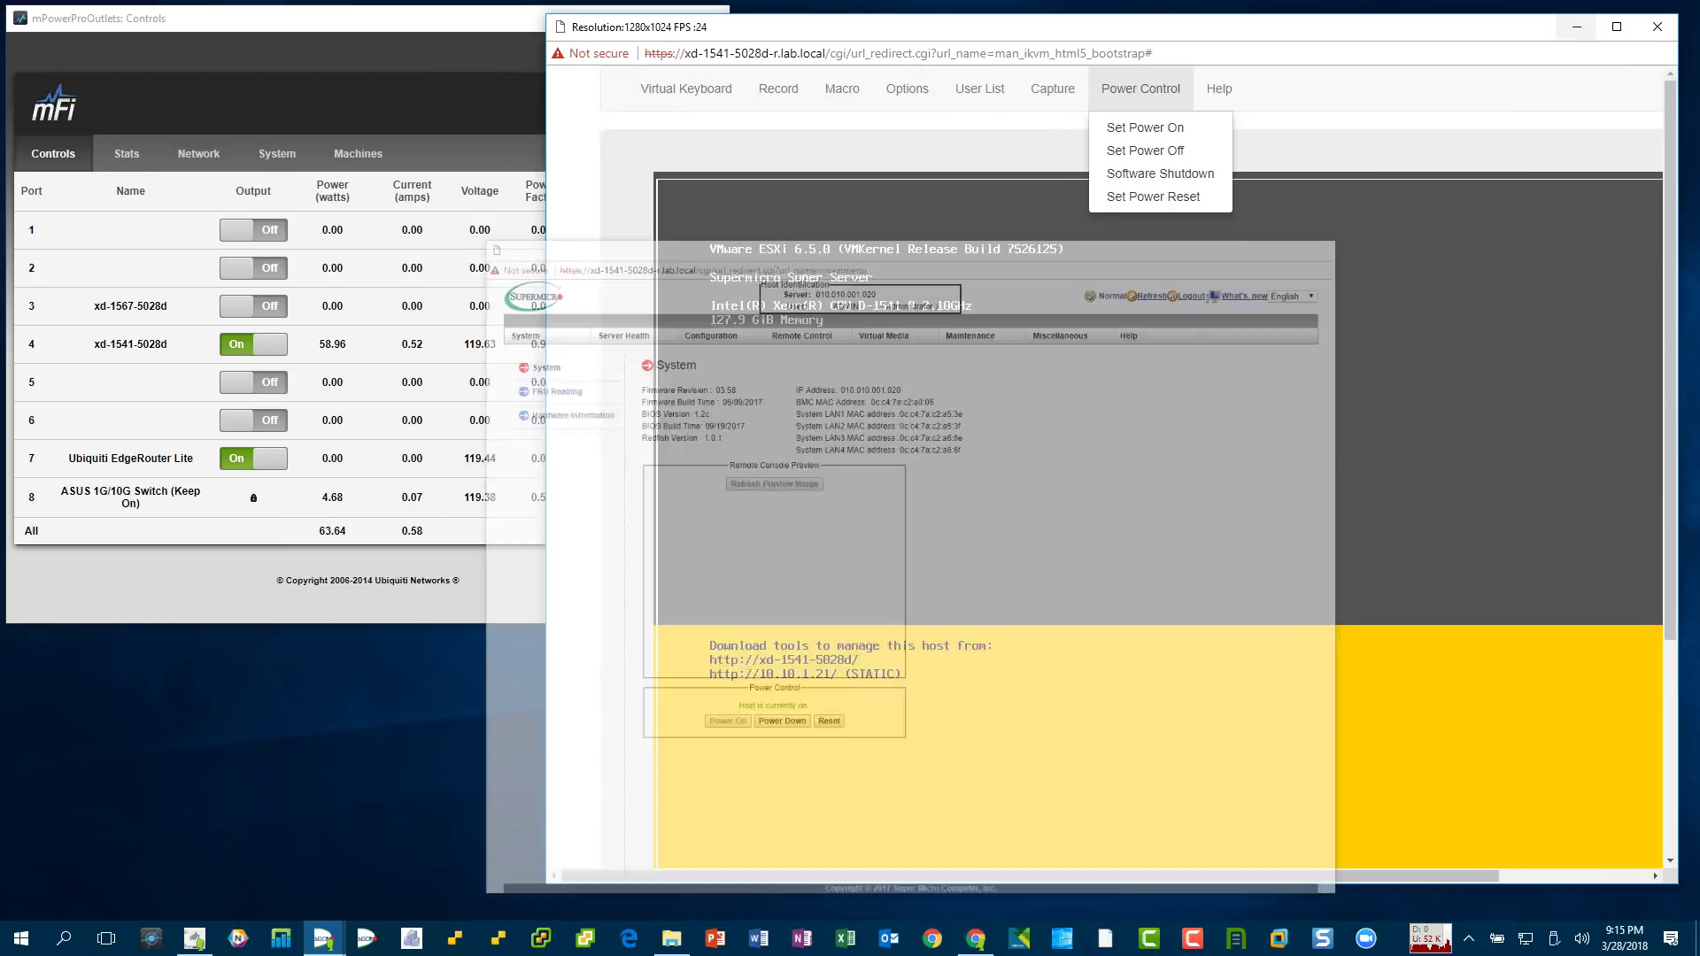
click(1577, 26)
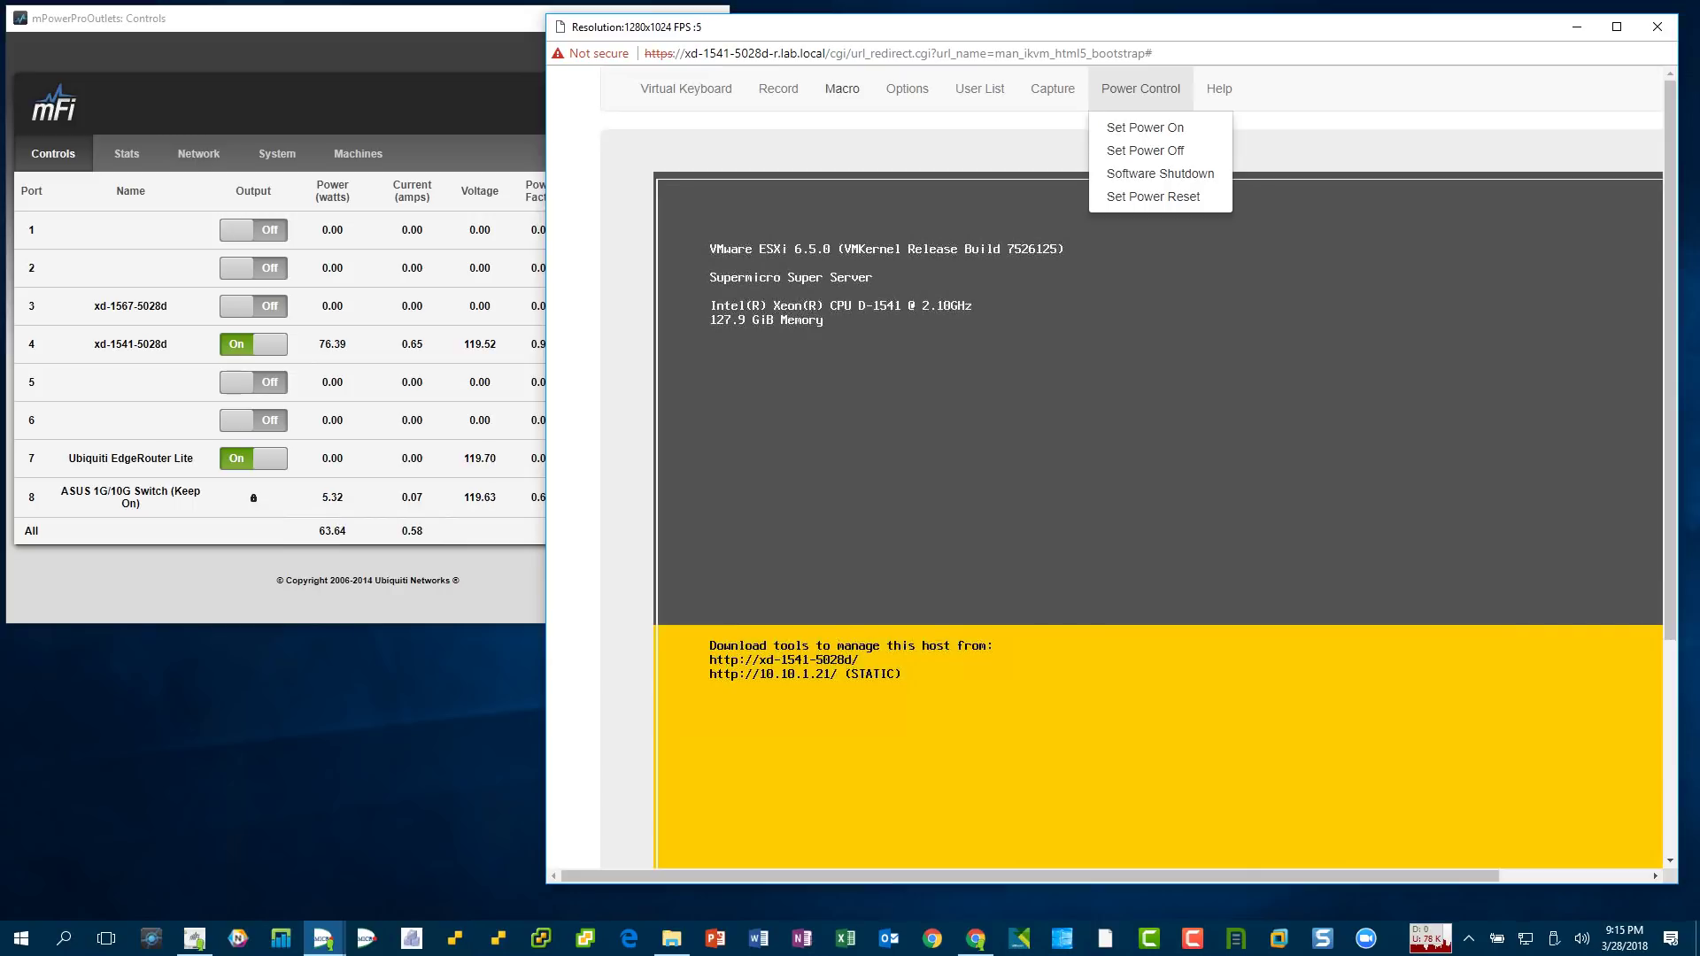
- Set the iKVM console image quality to High, then bring up the ESXi Host Client login
click(908, 89)
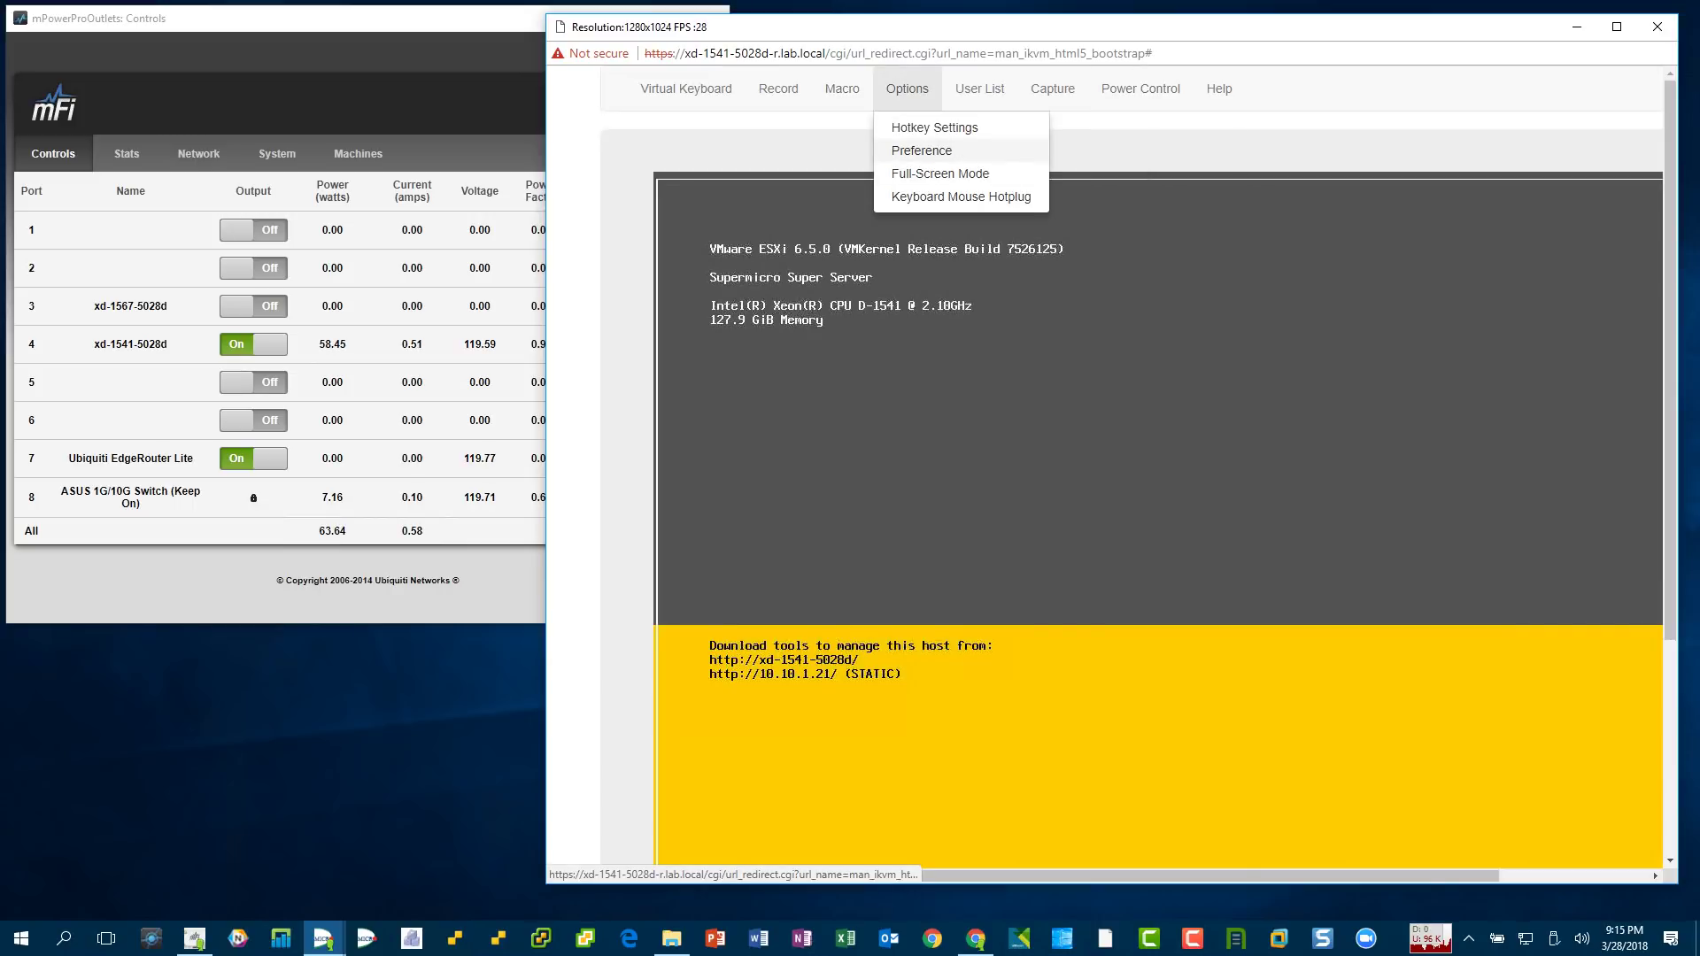
click(922, 151)
drag(1057, 511, 1341, 511)
click(1328, 591)
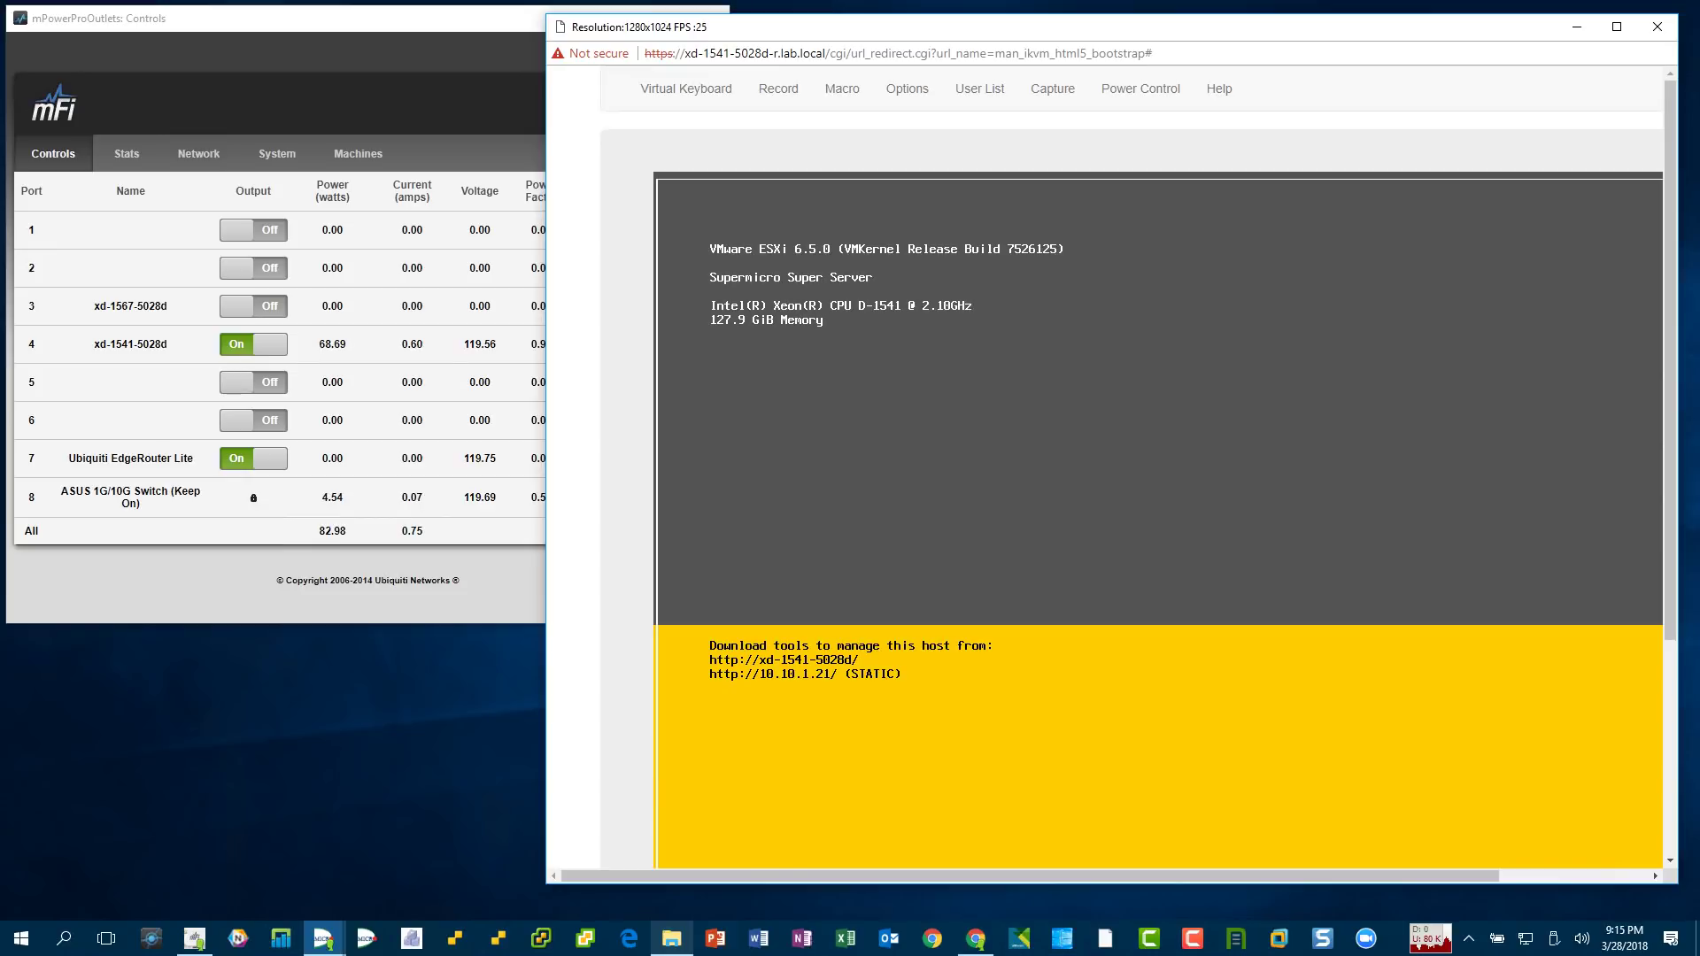
click(455, 938)
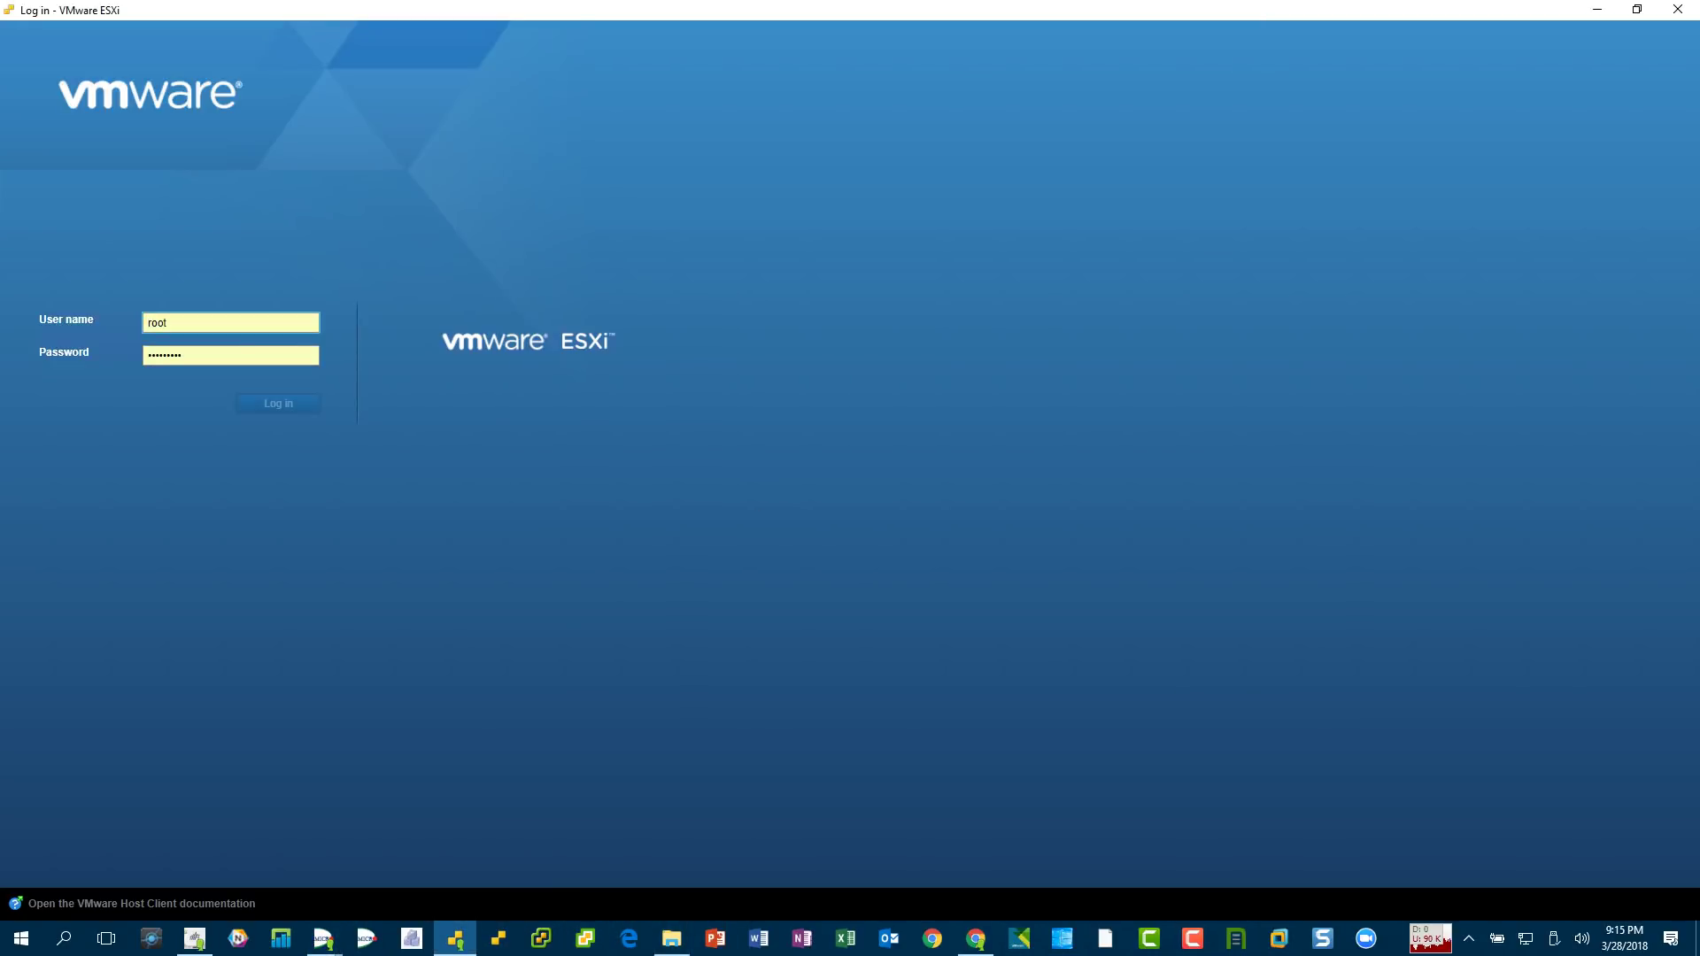
- Log in to the ESXi host, note BIOS version 1.2c, and confirm shutting the host down
key(Return)
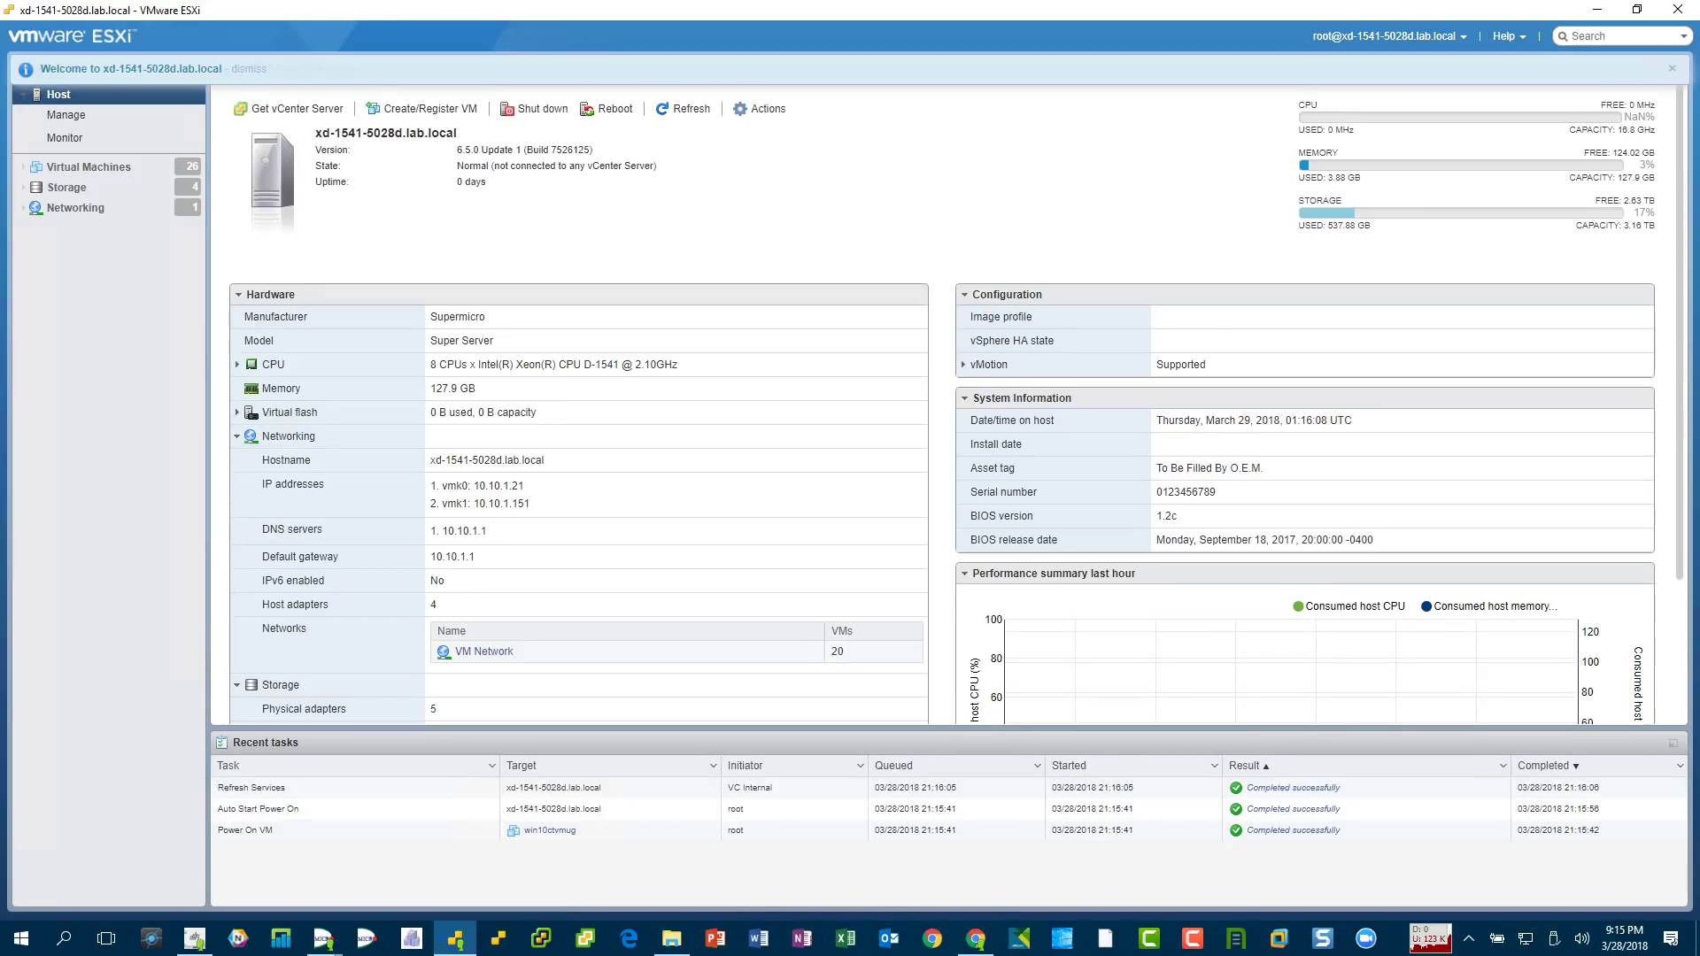
double_click(1165, 516)
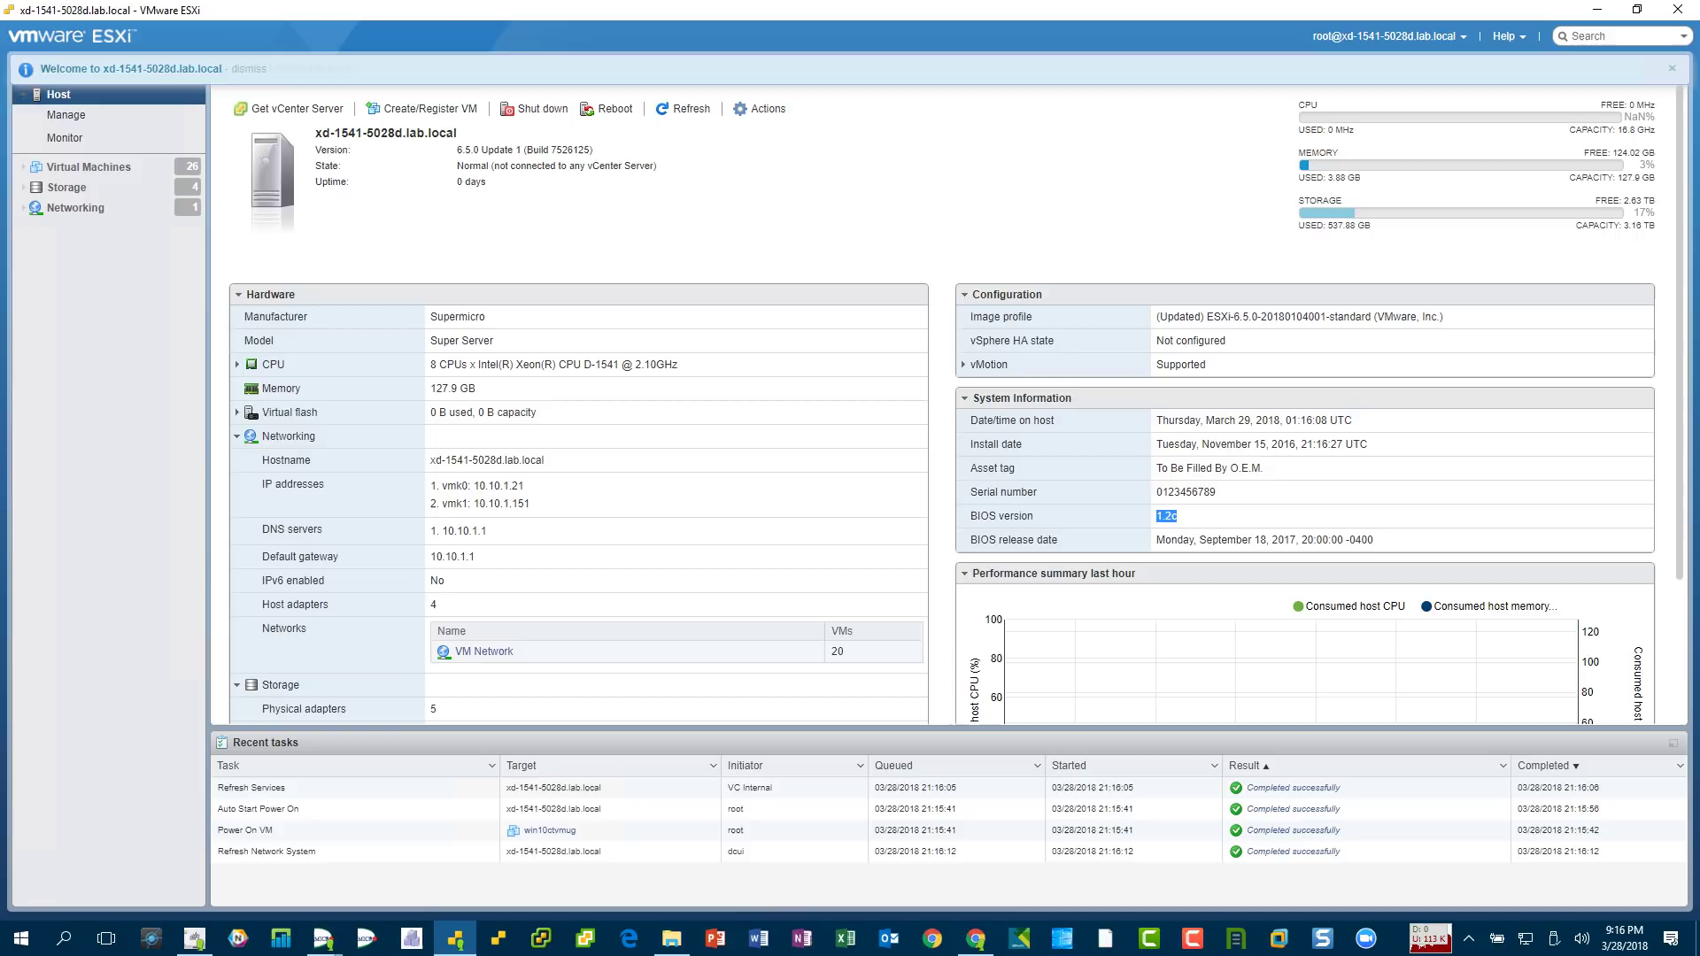
click(534, 108)
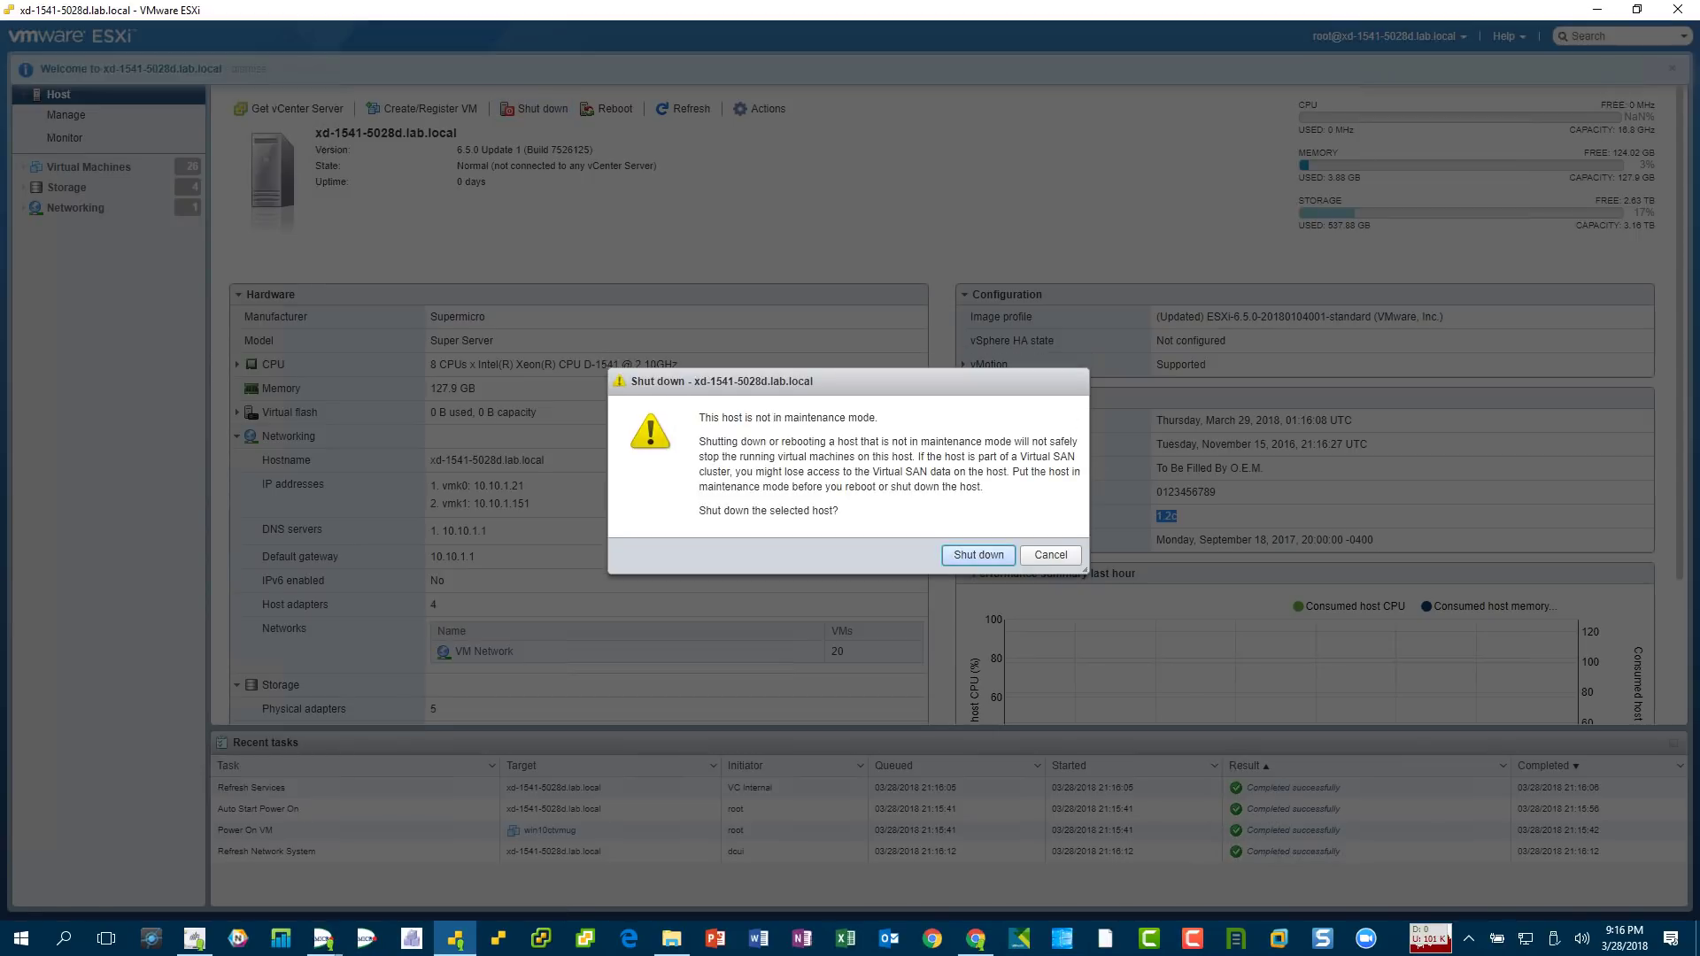
key(Return)
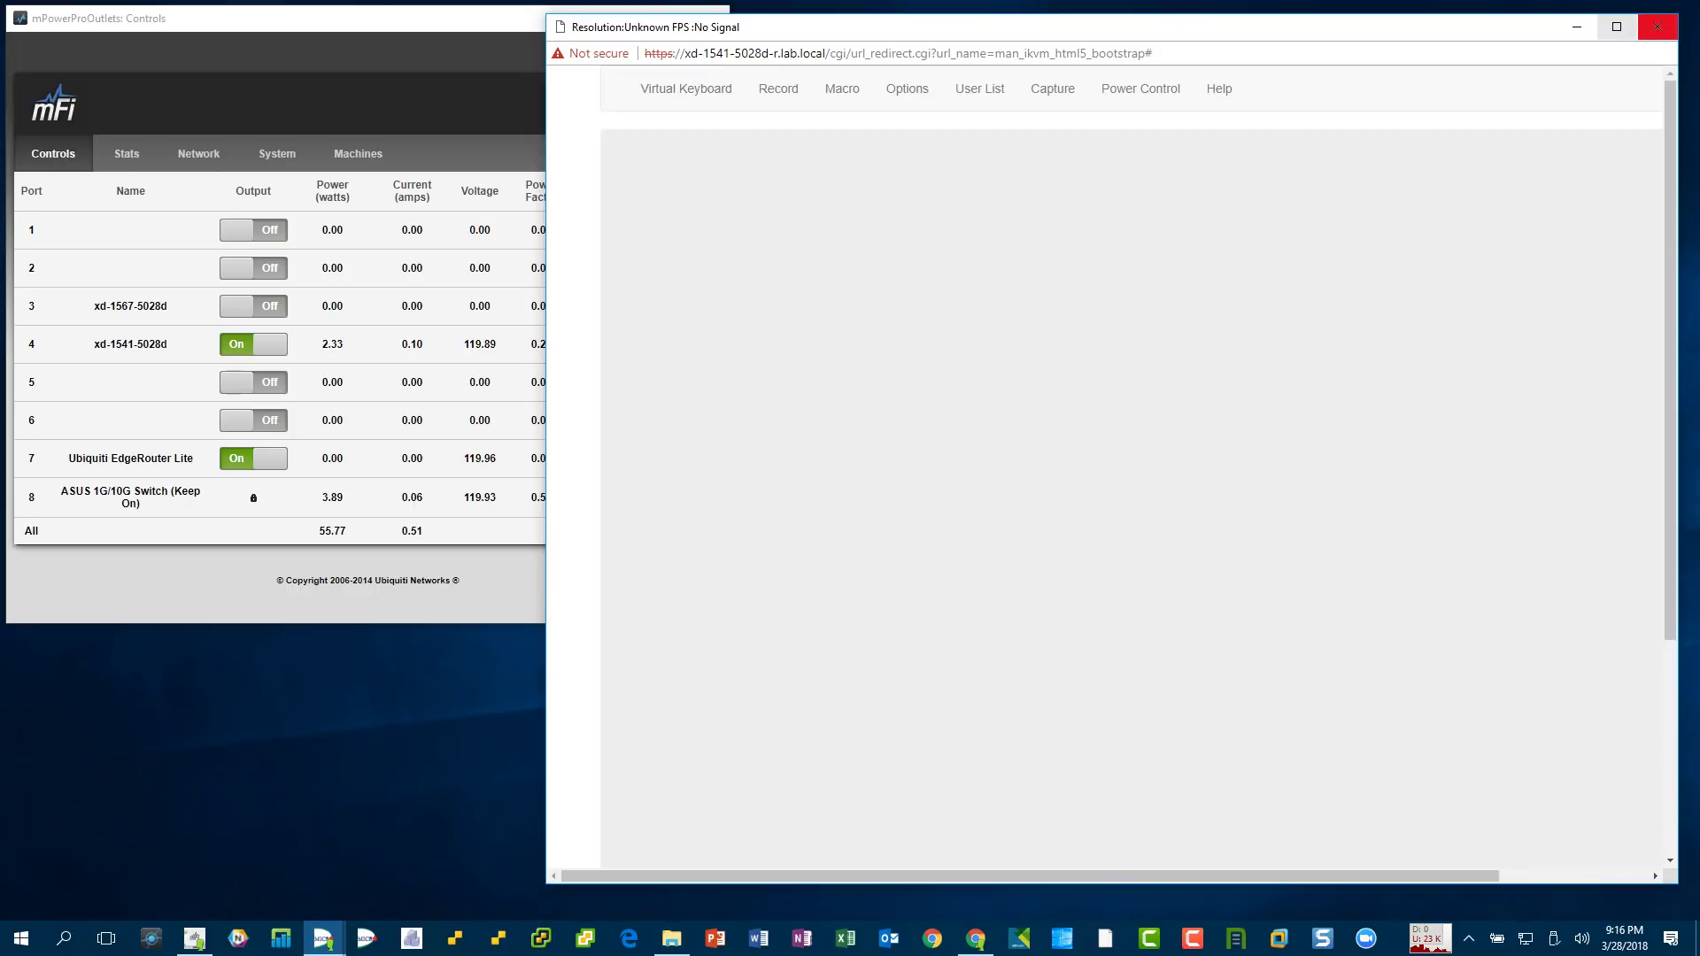
- Close the no-signal iKVM window and bring the IPMI System page to the front
click(1576, 27)
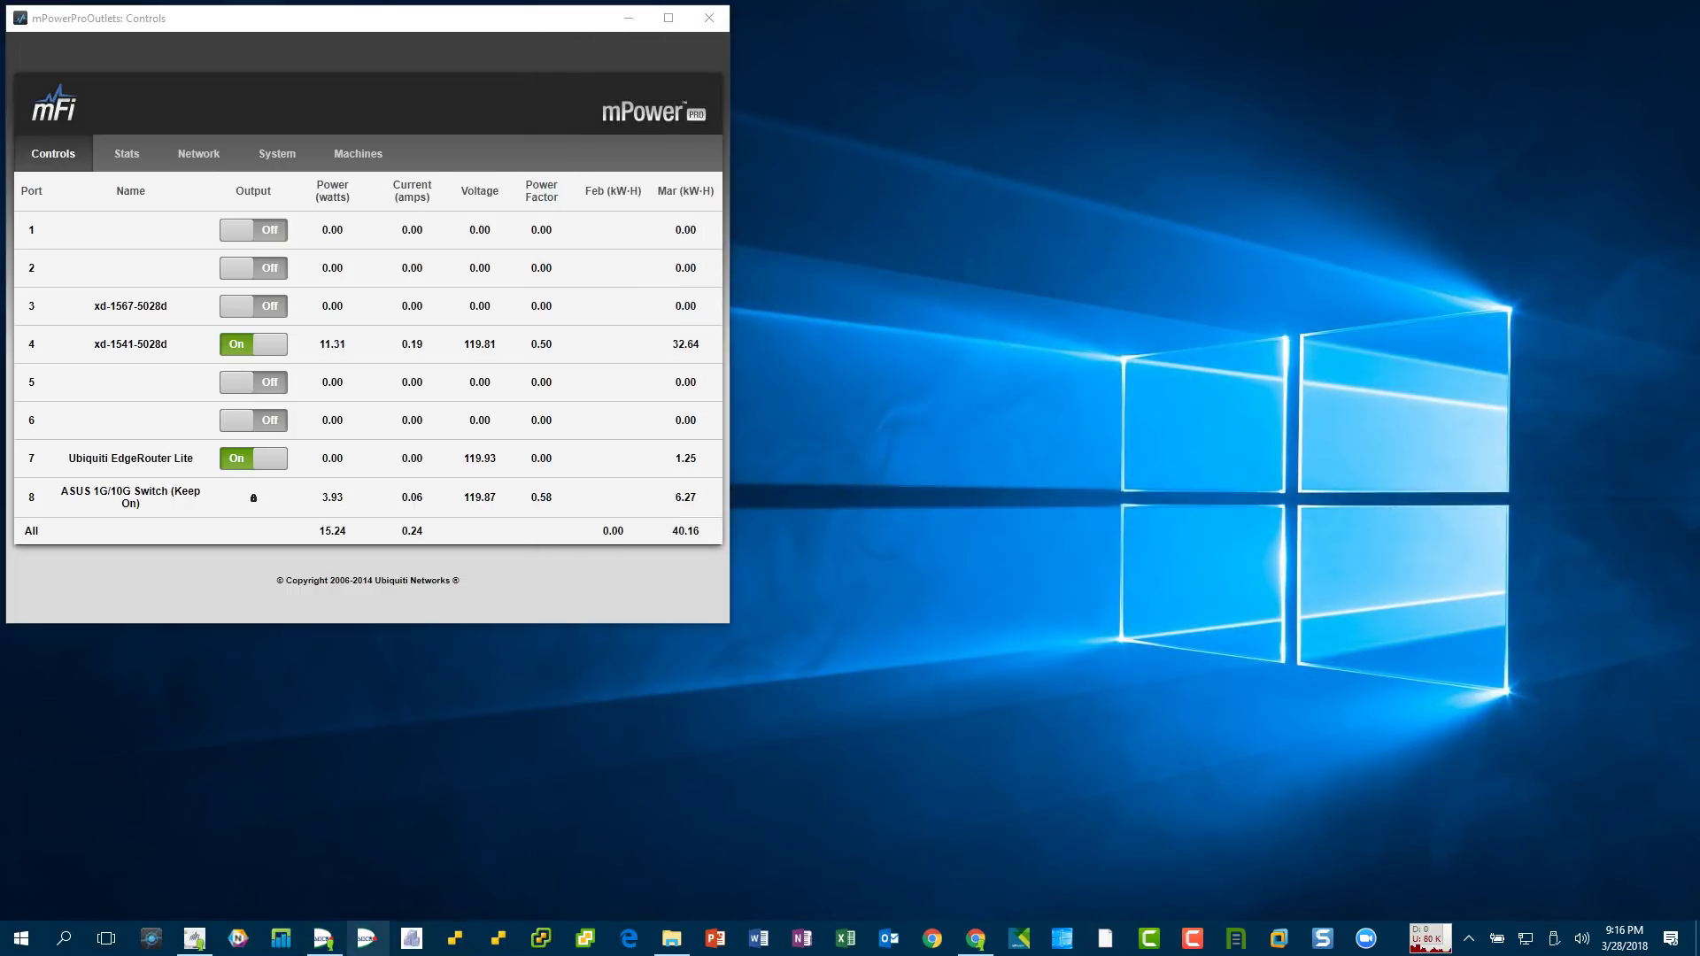
click(324, 938)
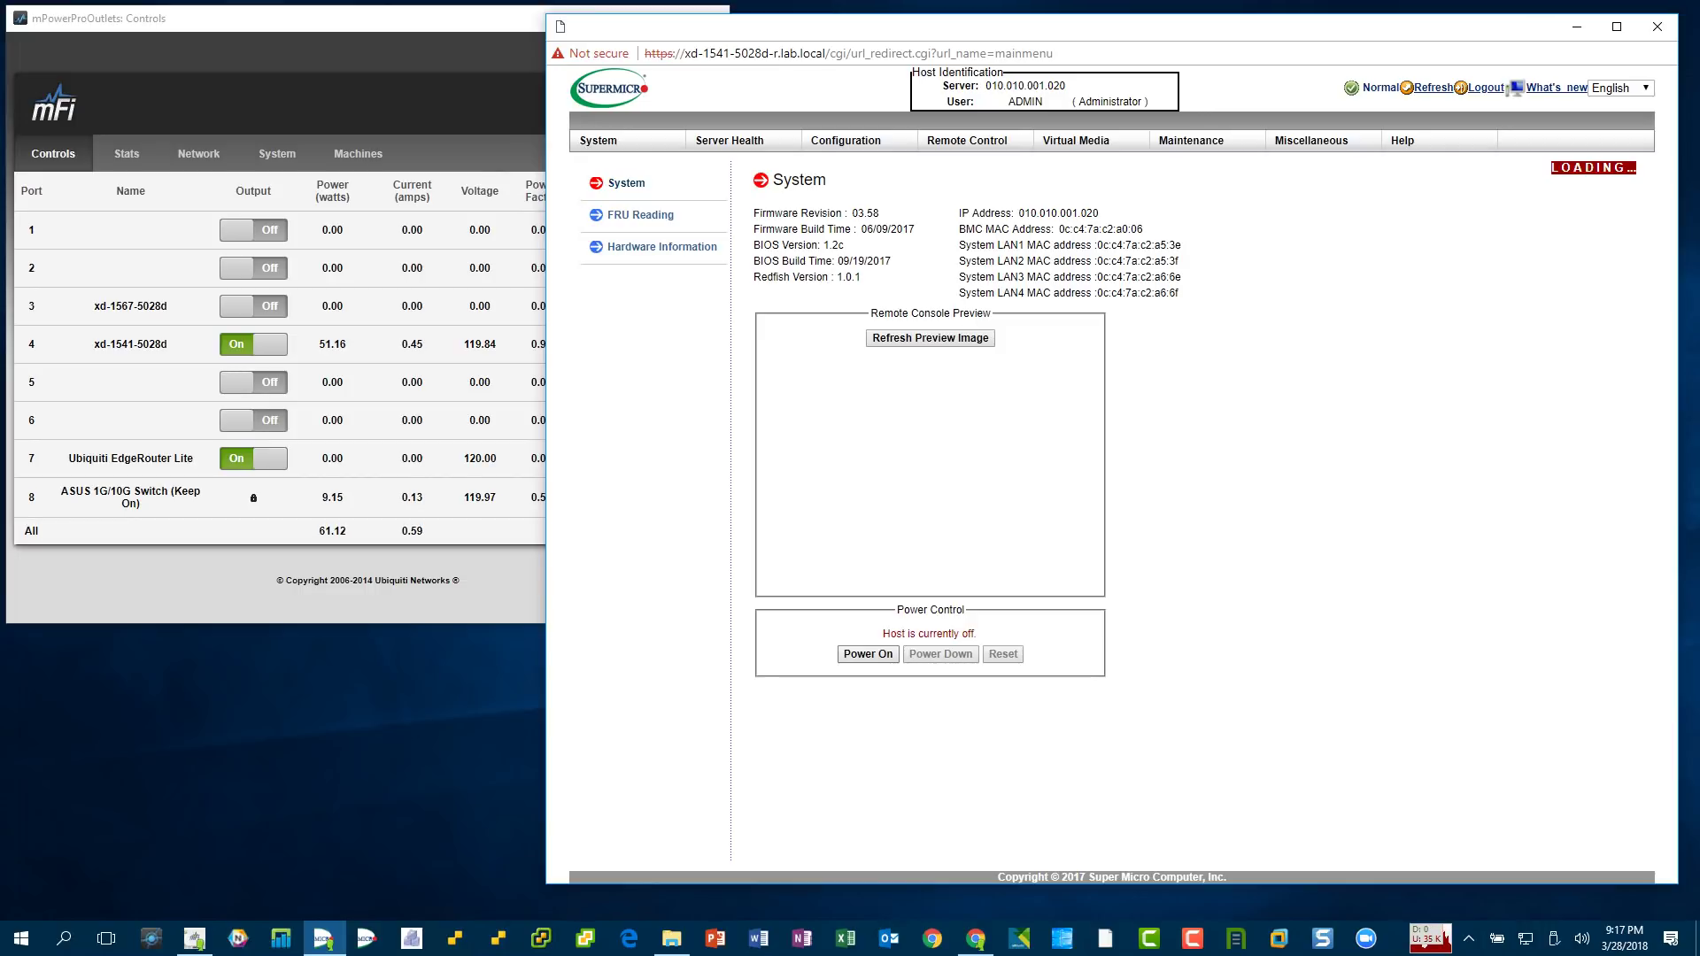
- Launch the HTML5 console from the Remote Control > iKVM/HTML5 page
mouse_move(967, 139)
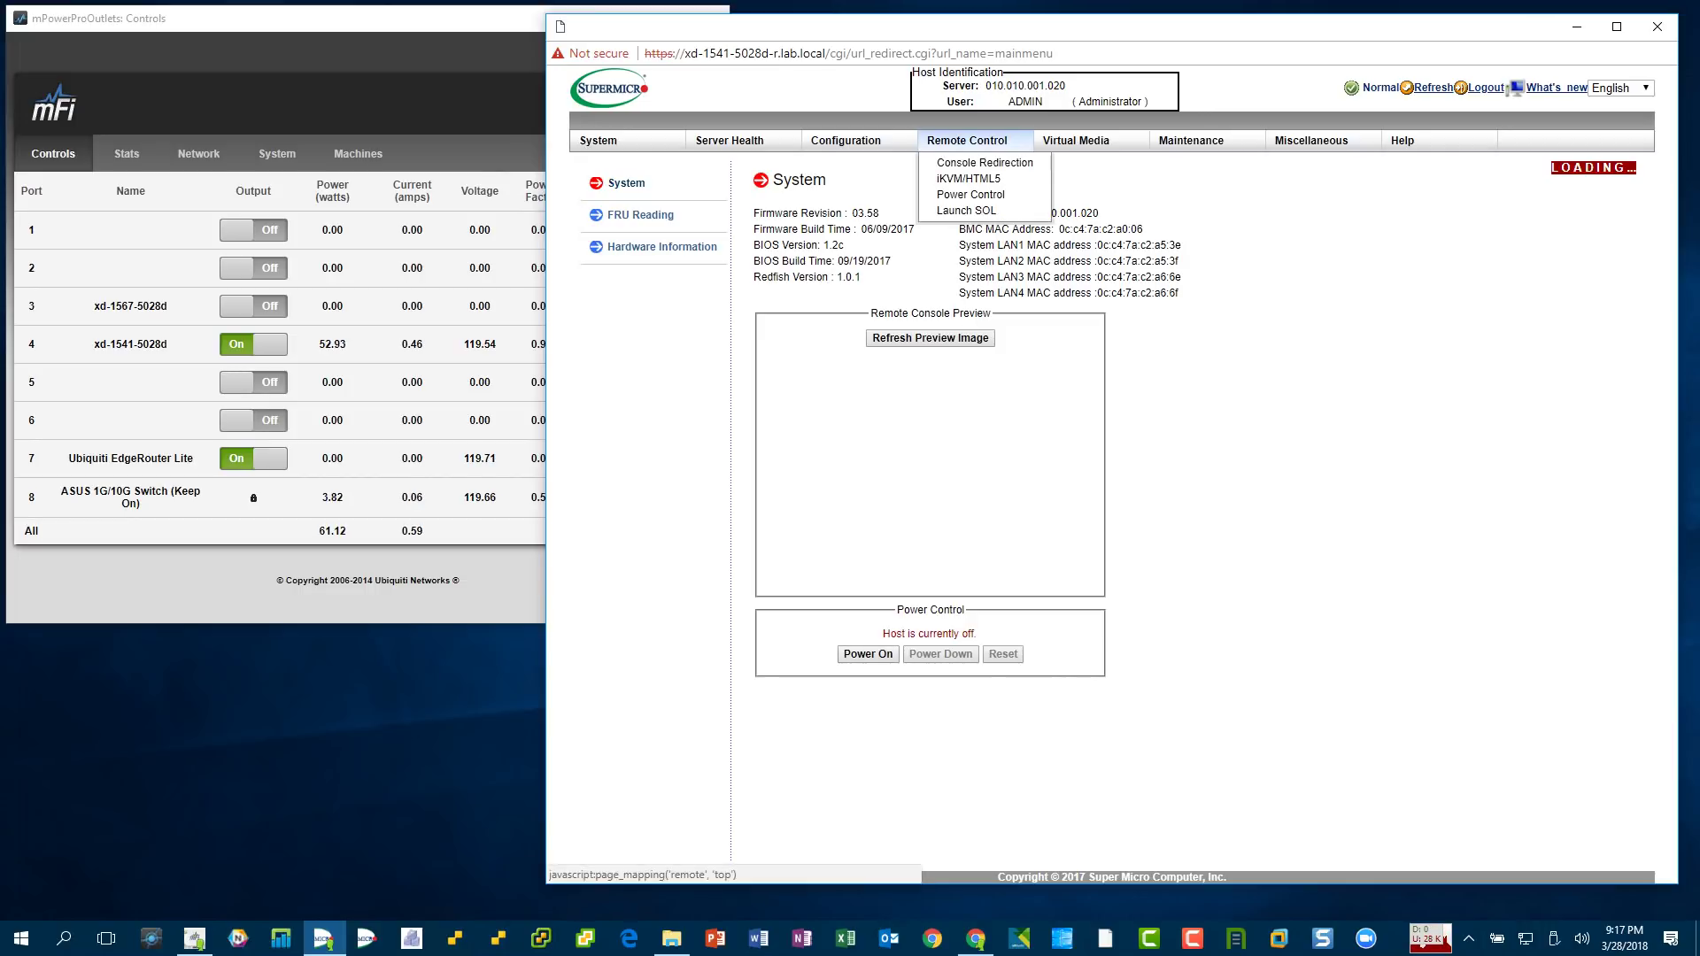
click(969, 178)
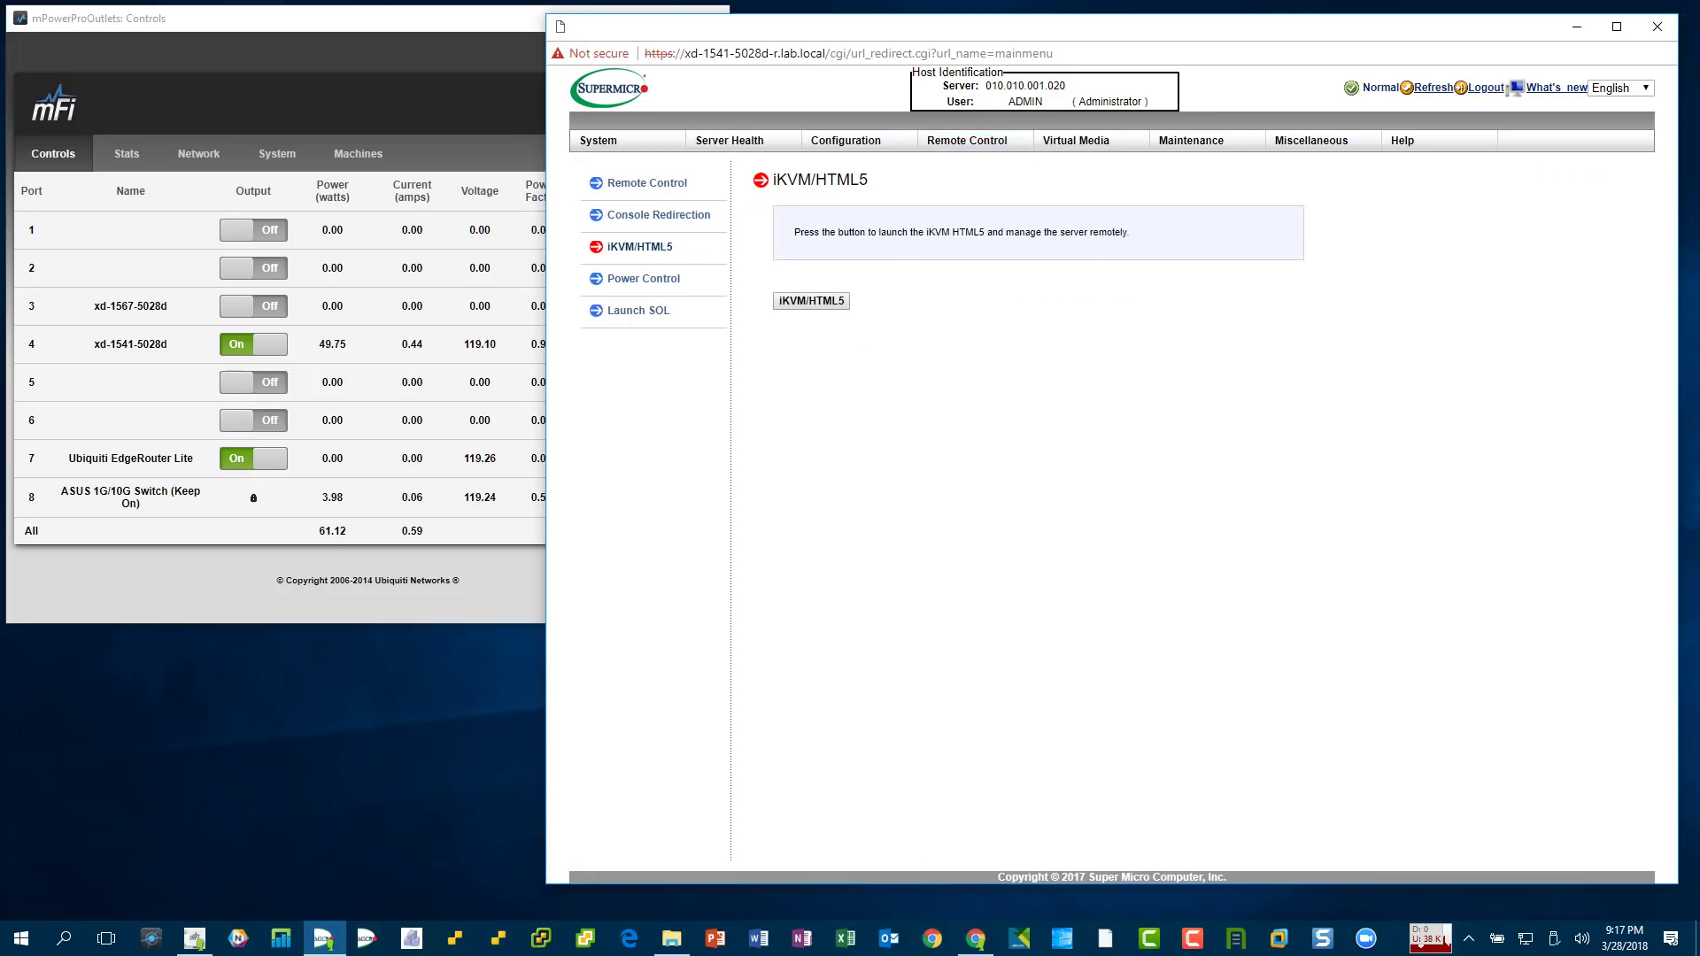
click(811, 300)
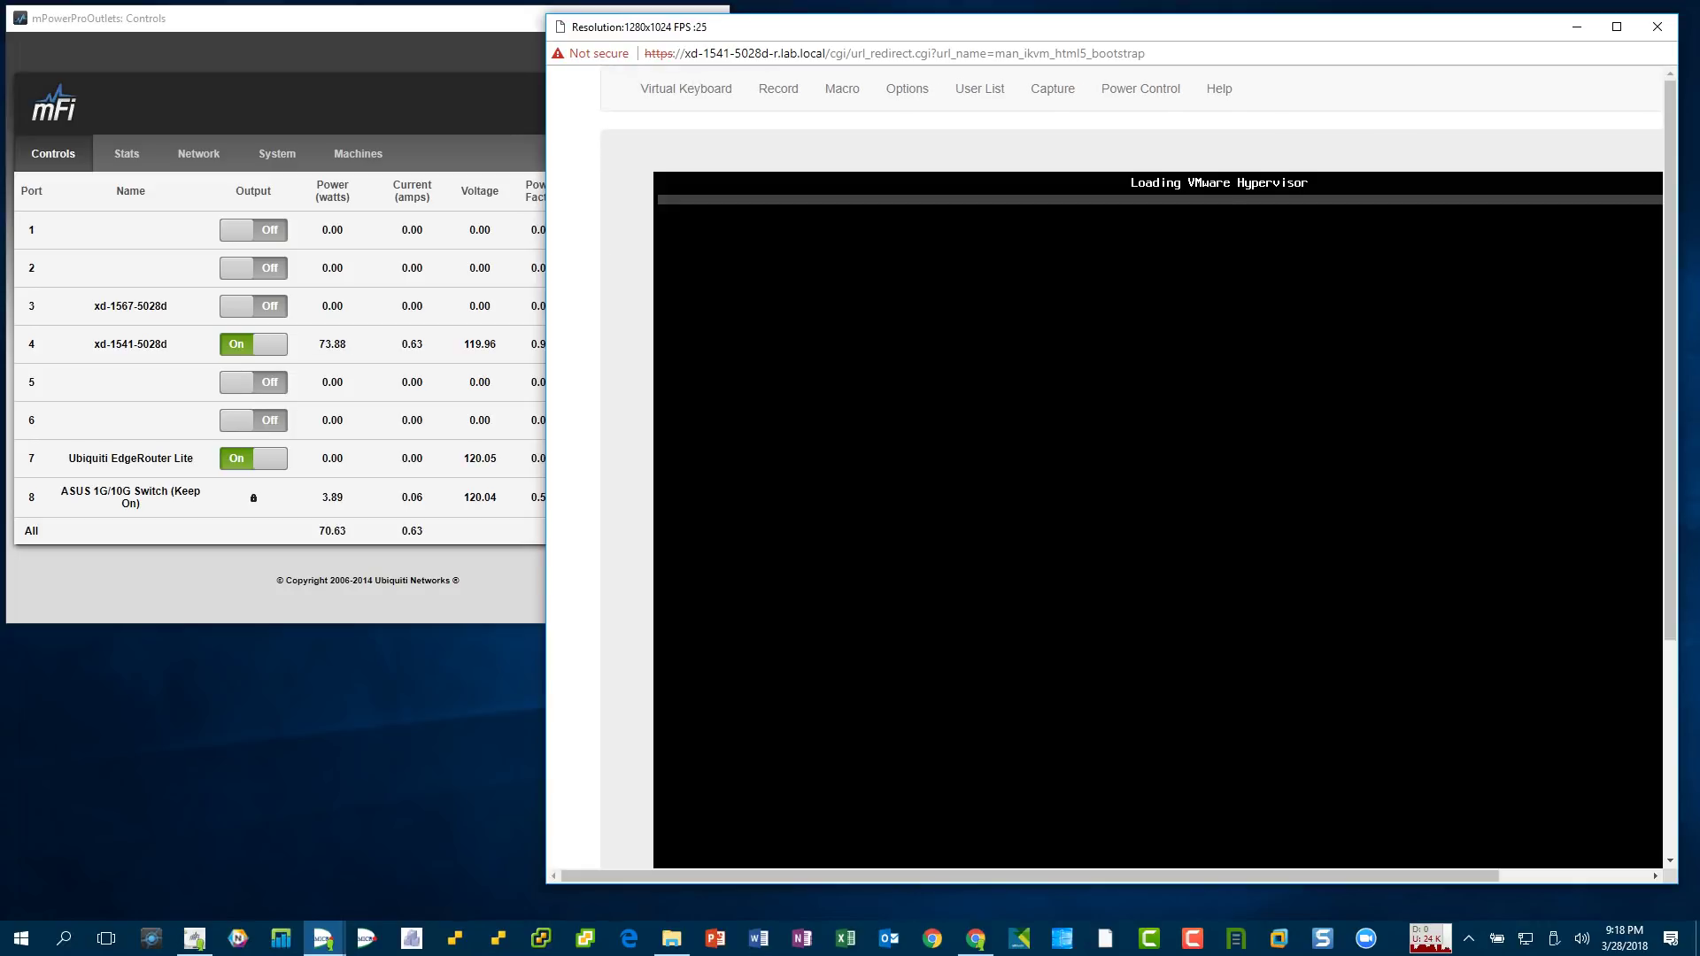
- Power off the host with Power Control > Set Power Off, then move the console aside
click(1140, 89)
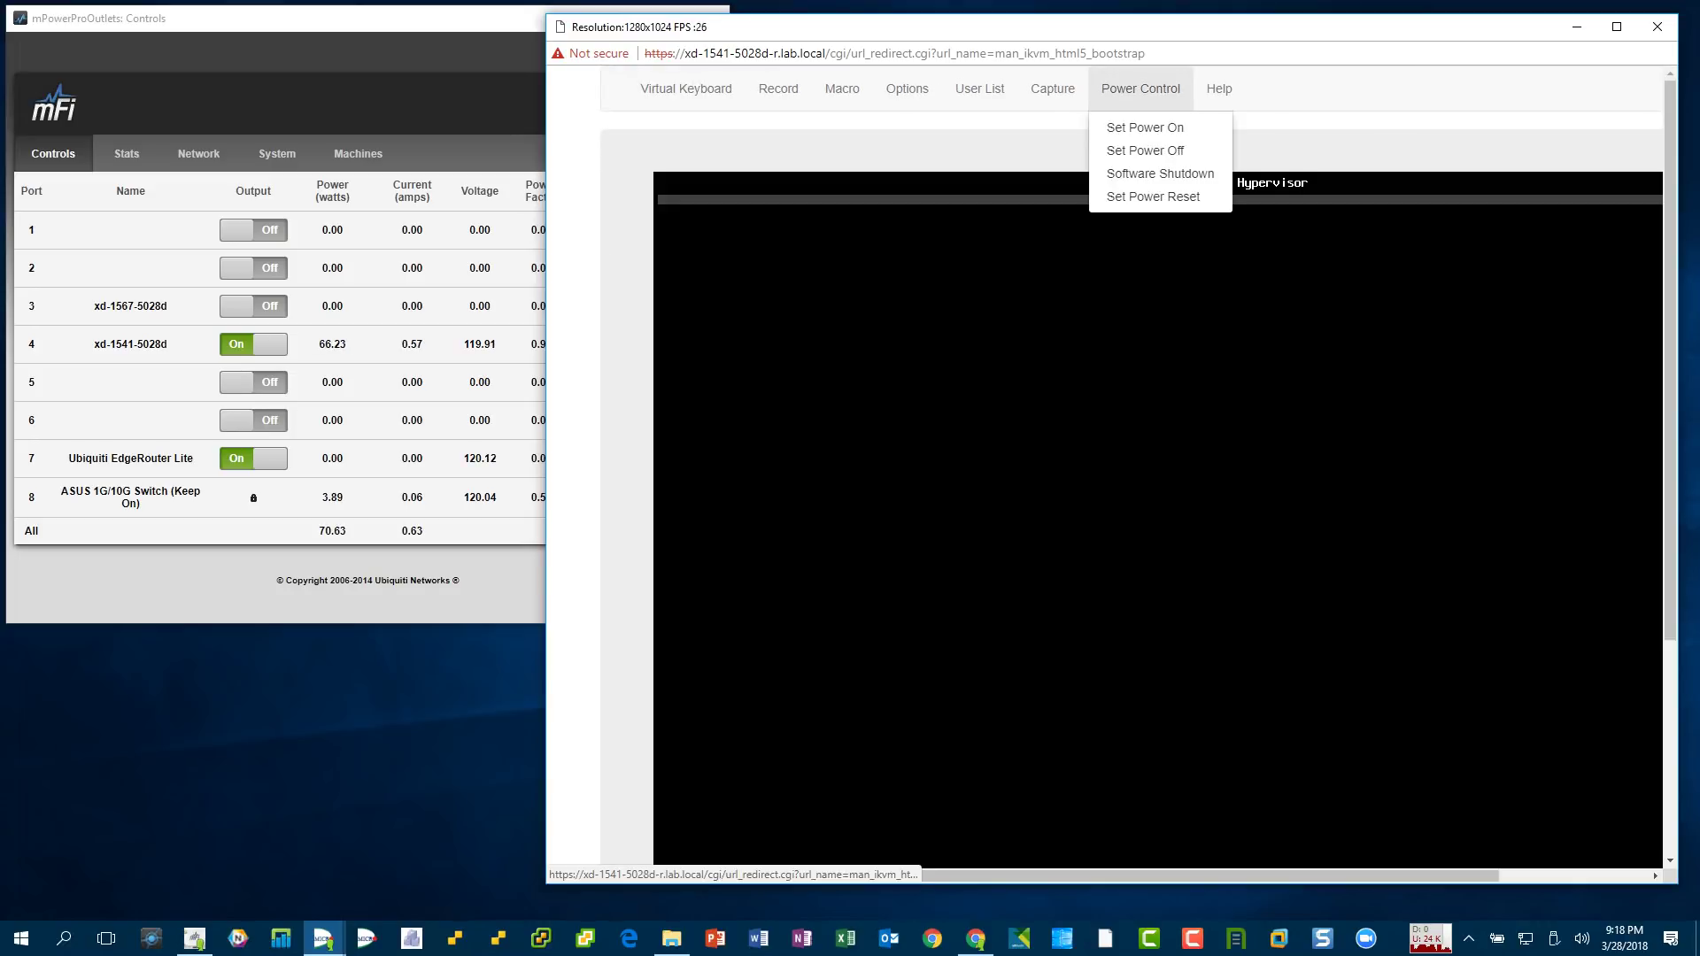
click(1145, 150)
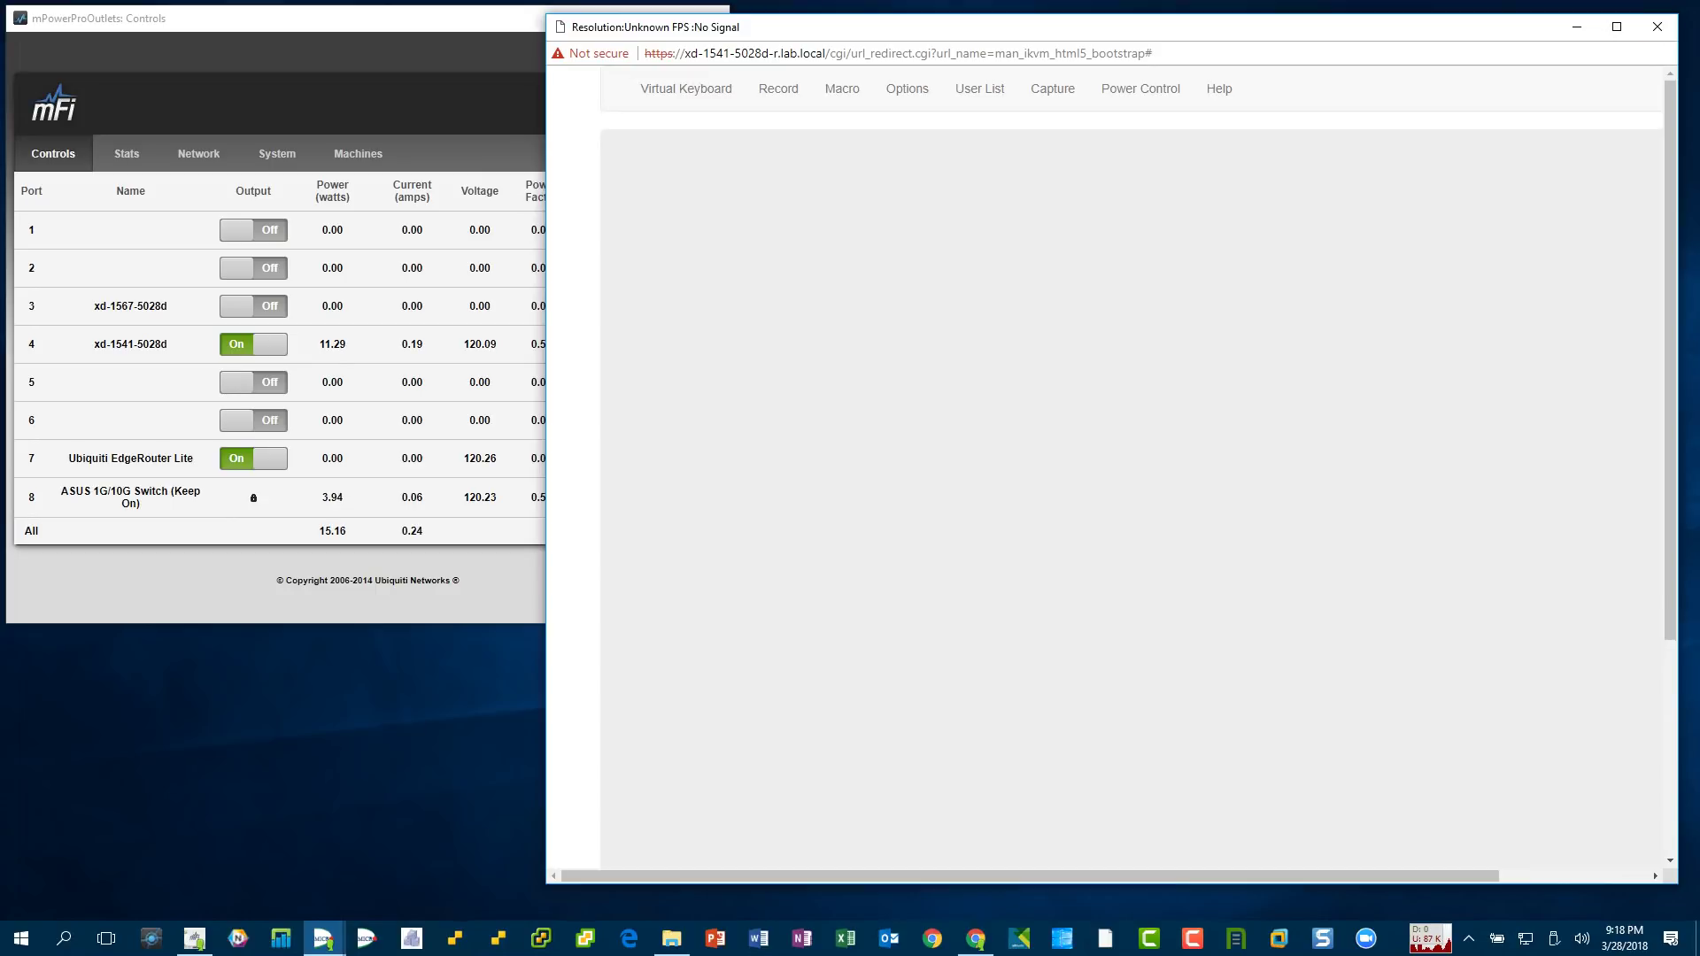
drag(1063, 26, 1228, 473)
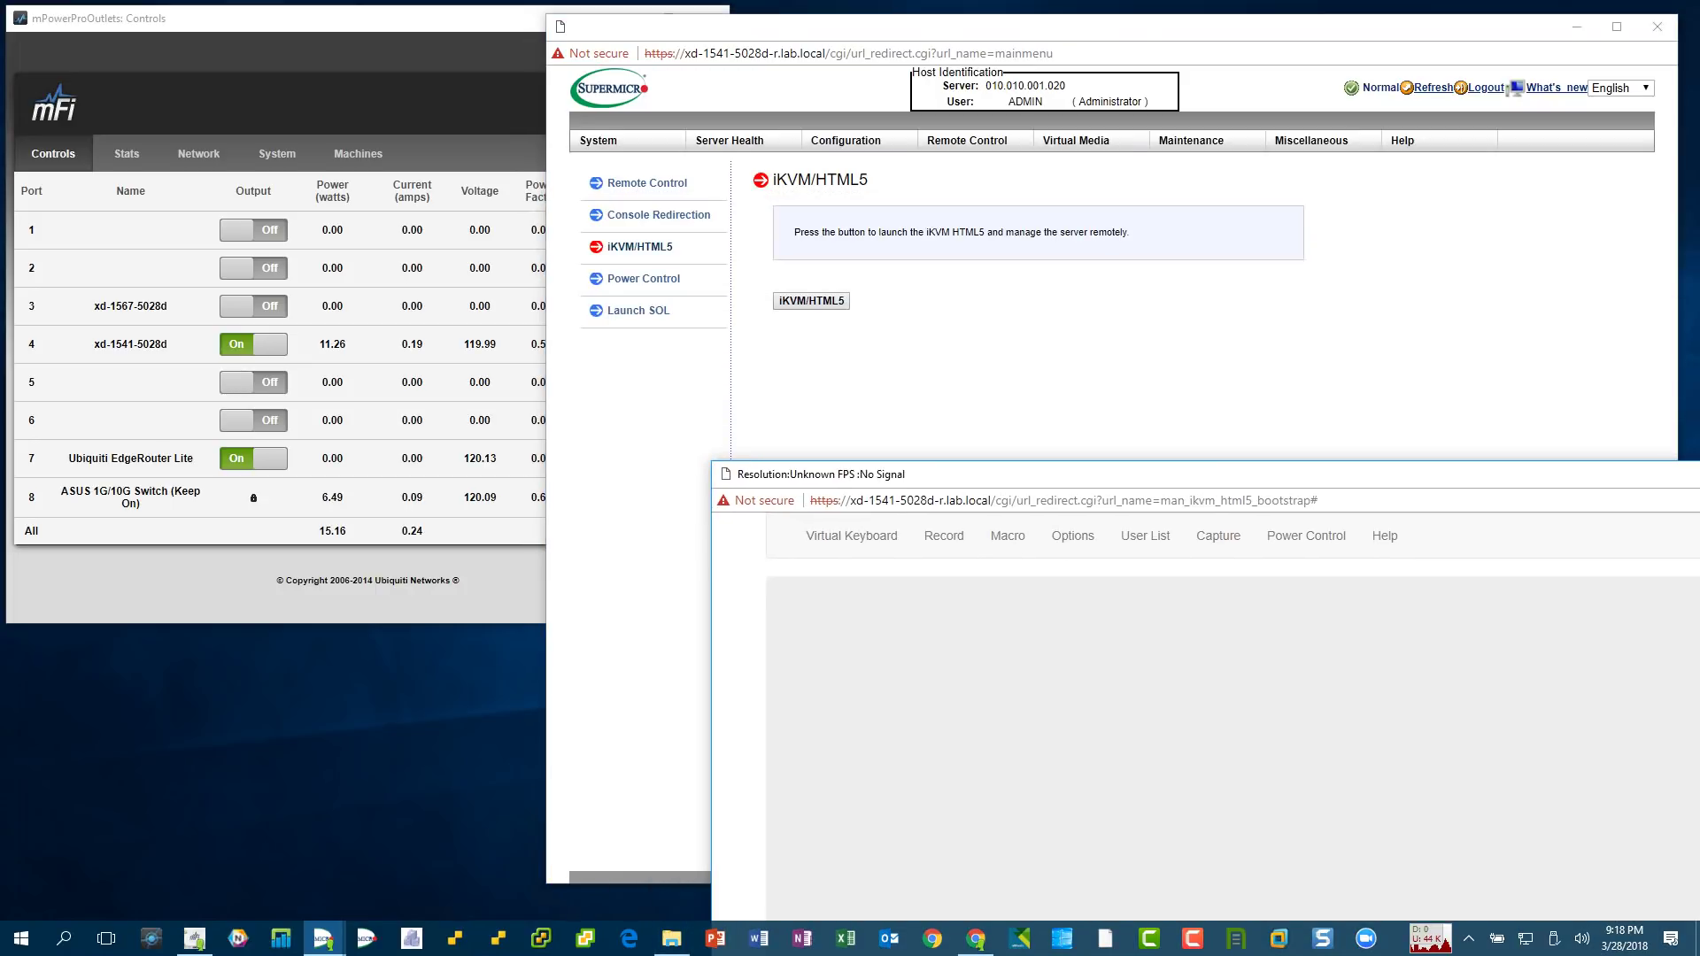
- Check outlet 4's roughly 11 W draw in mPower, minimize it, and move the IPMI window top-left
key(alt+Tab)
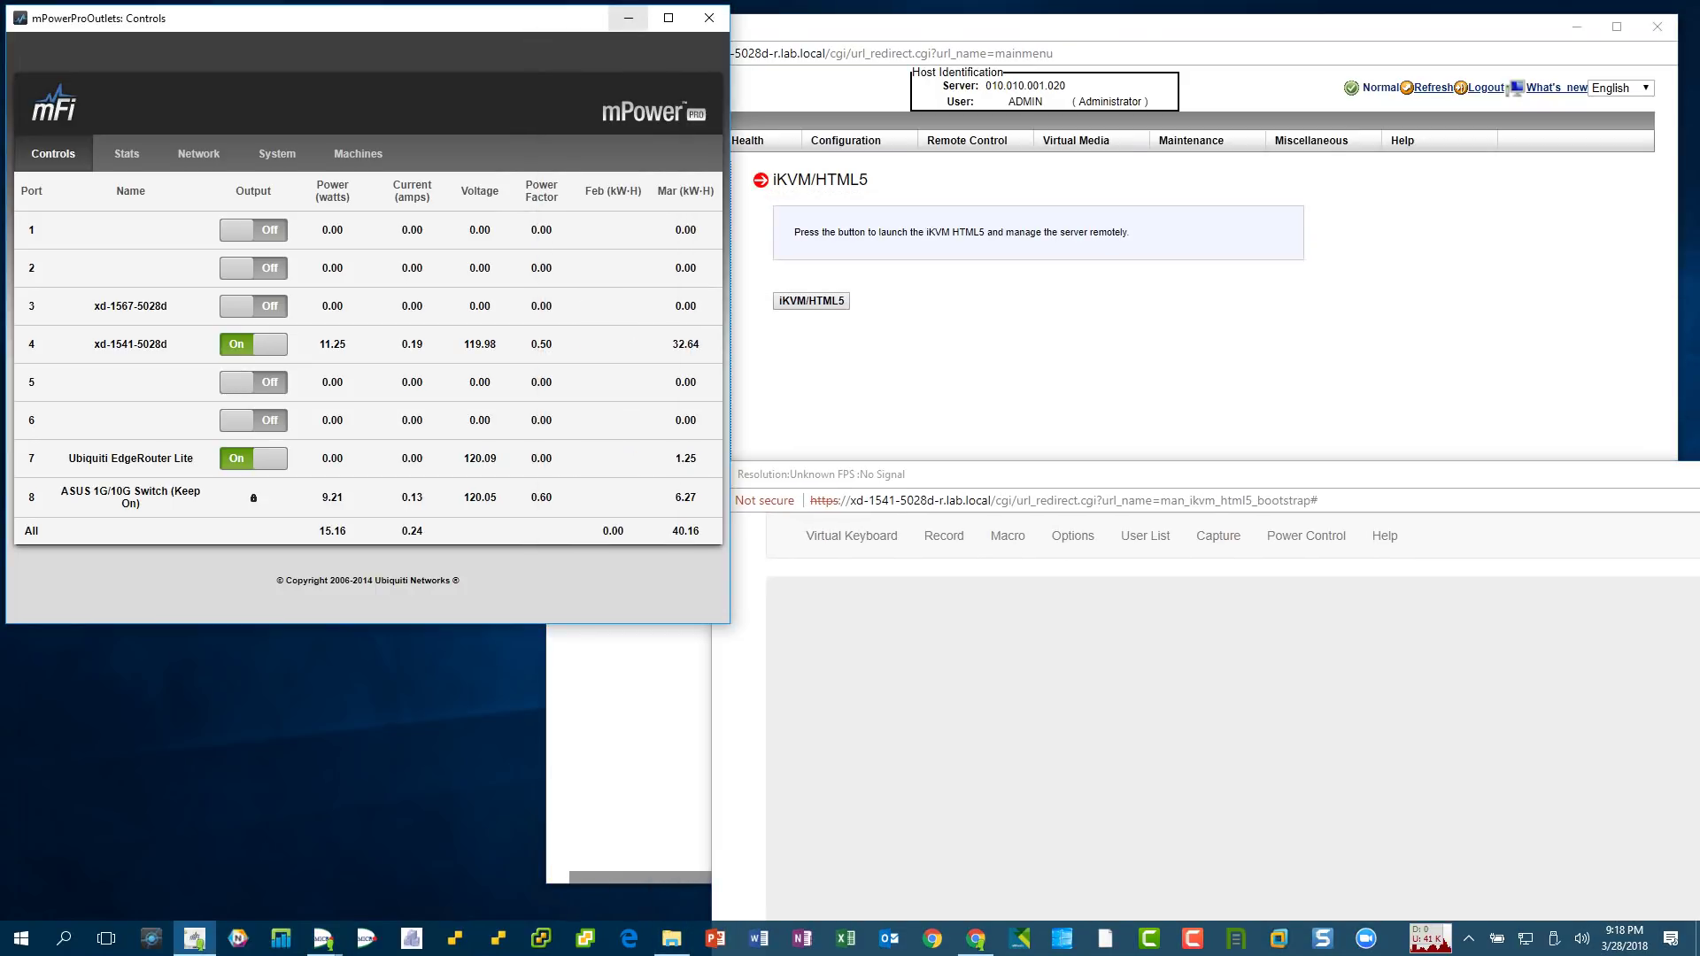
click(629, 18)
drag(1063, 26, 518, 15)
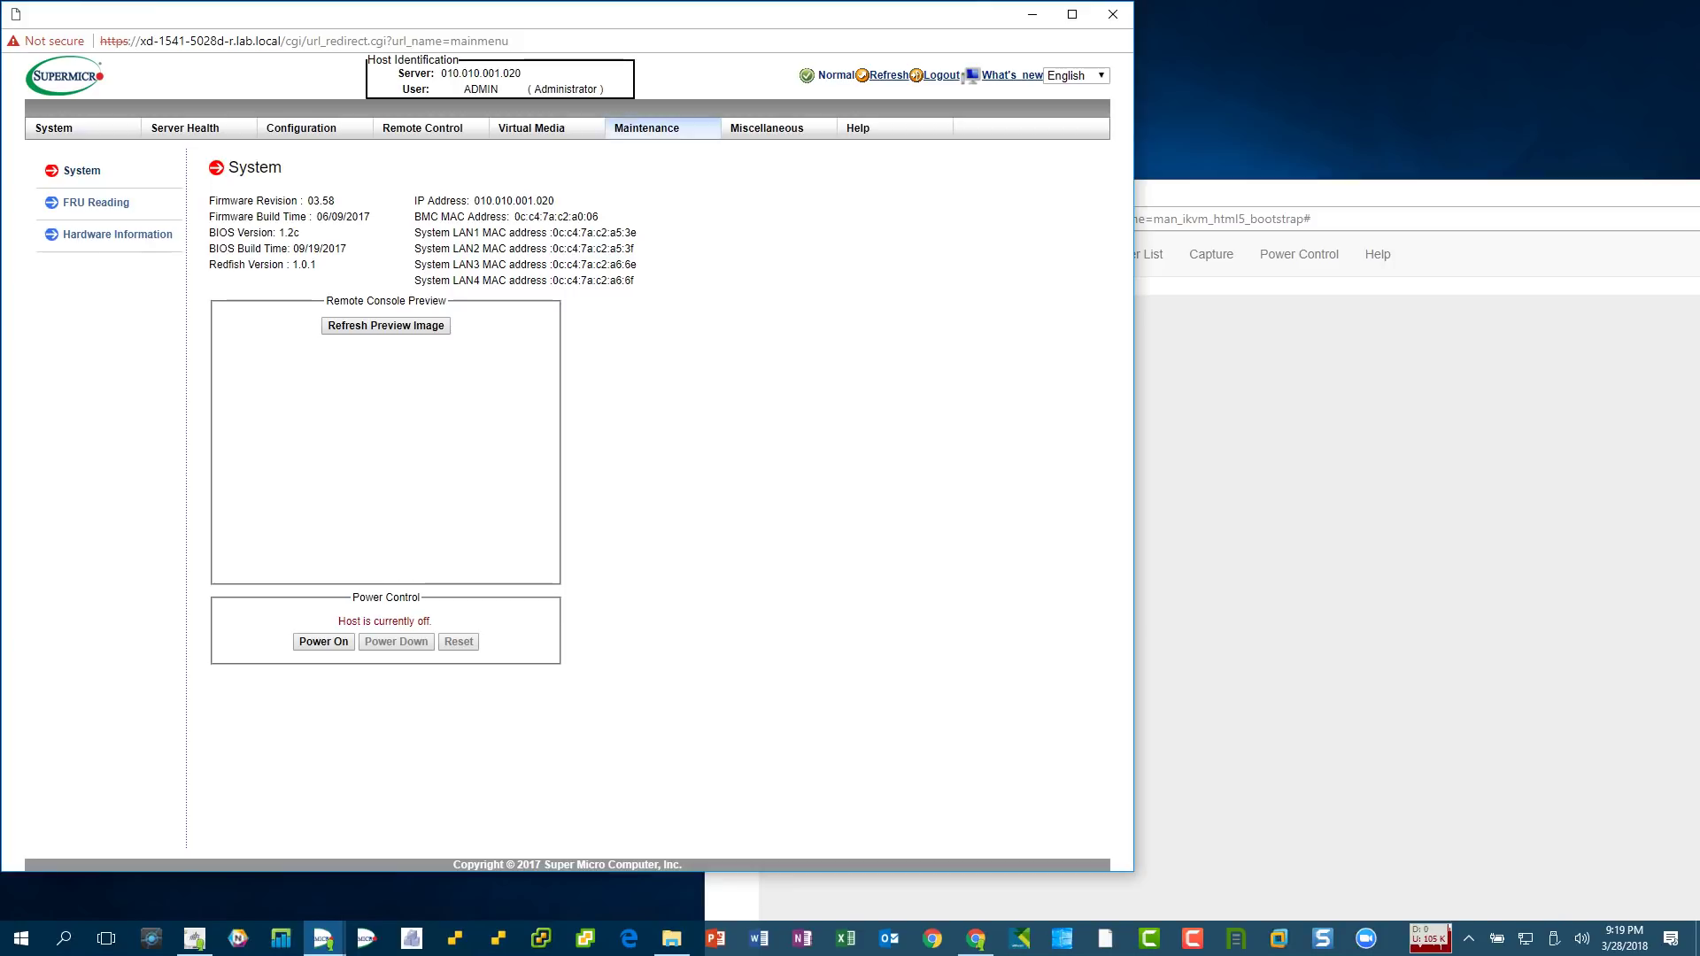
mouse_move(647, 128)
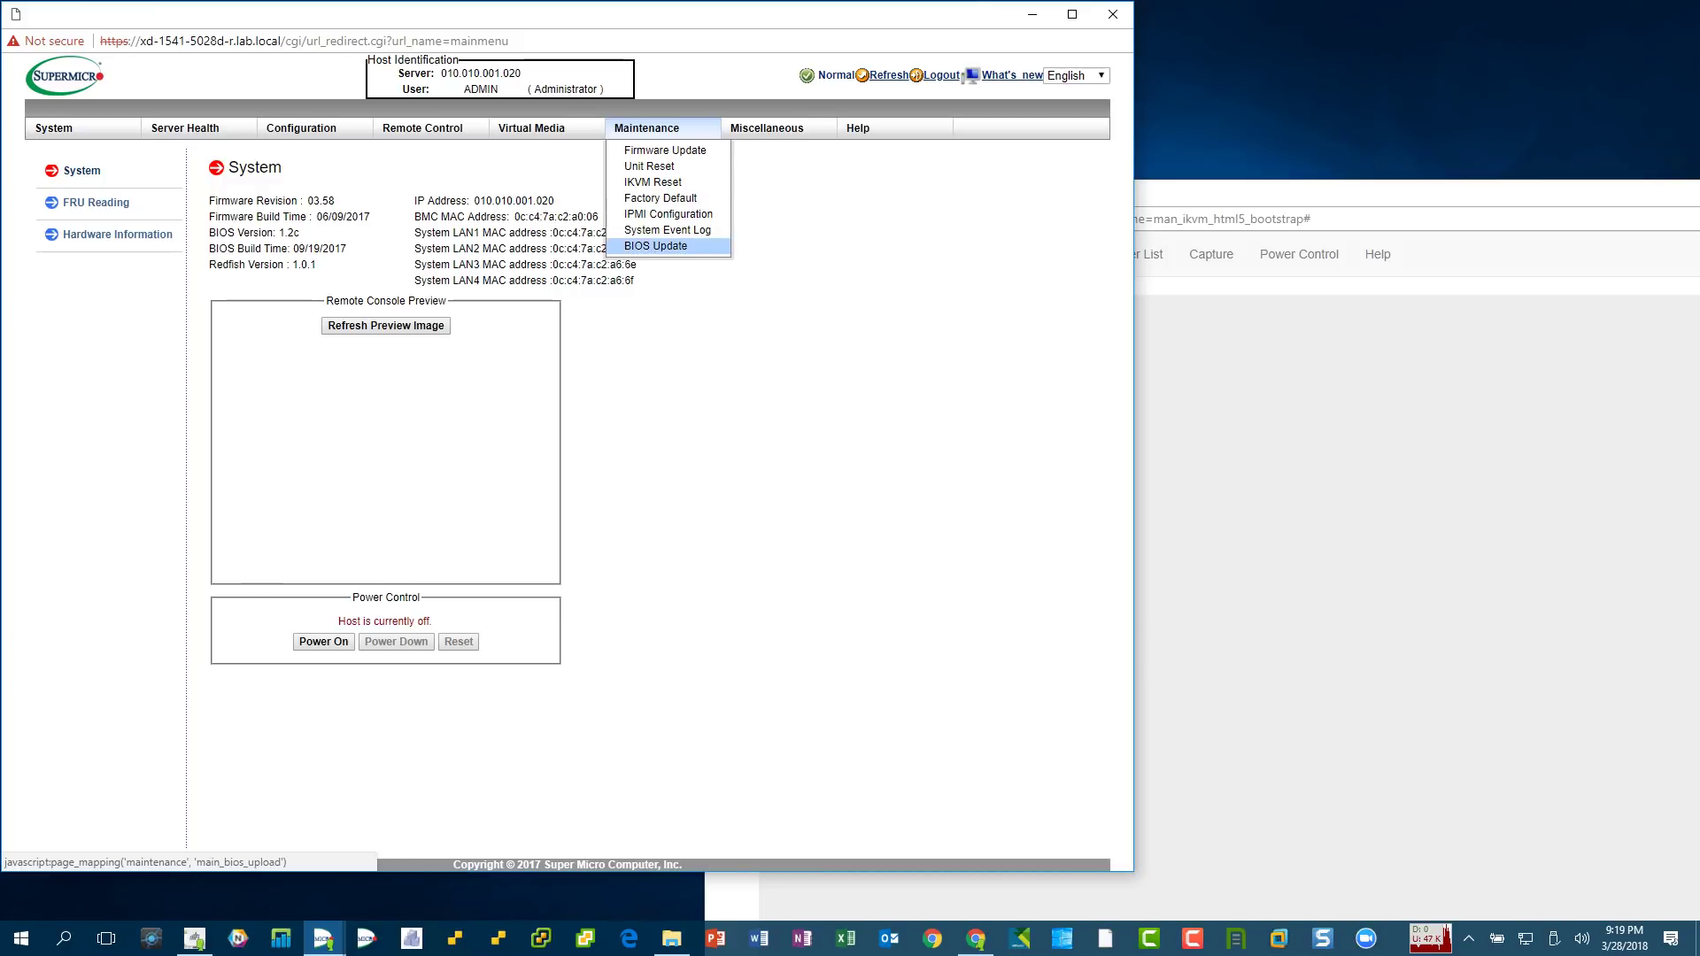
- On Maintenance > BIOS Update, select the X10SDVF8.213 file as the BIOS image
click(656, 246)
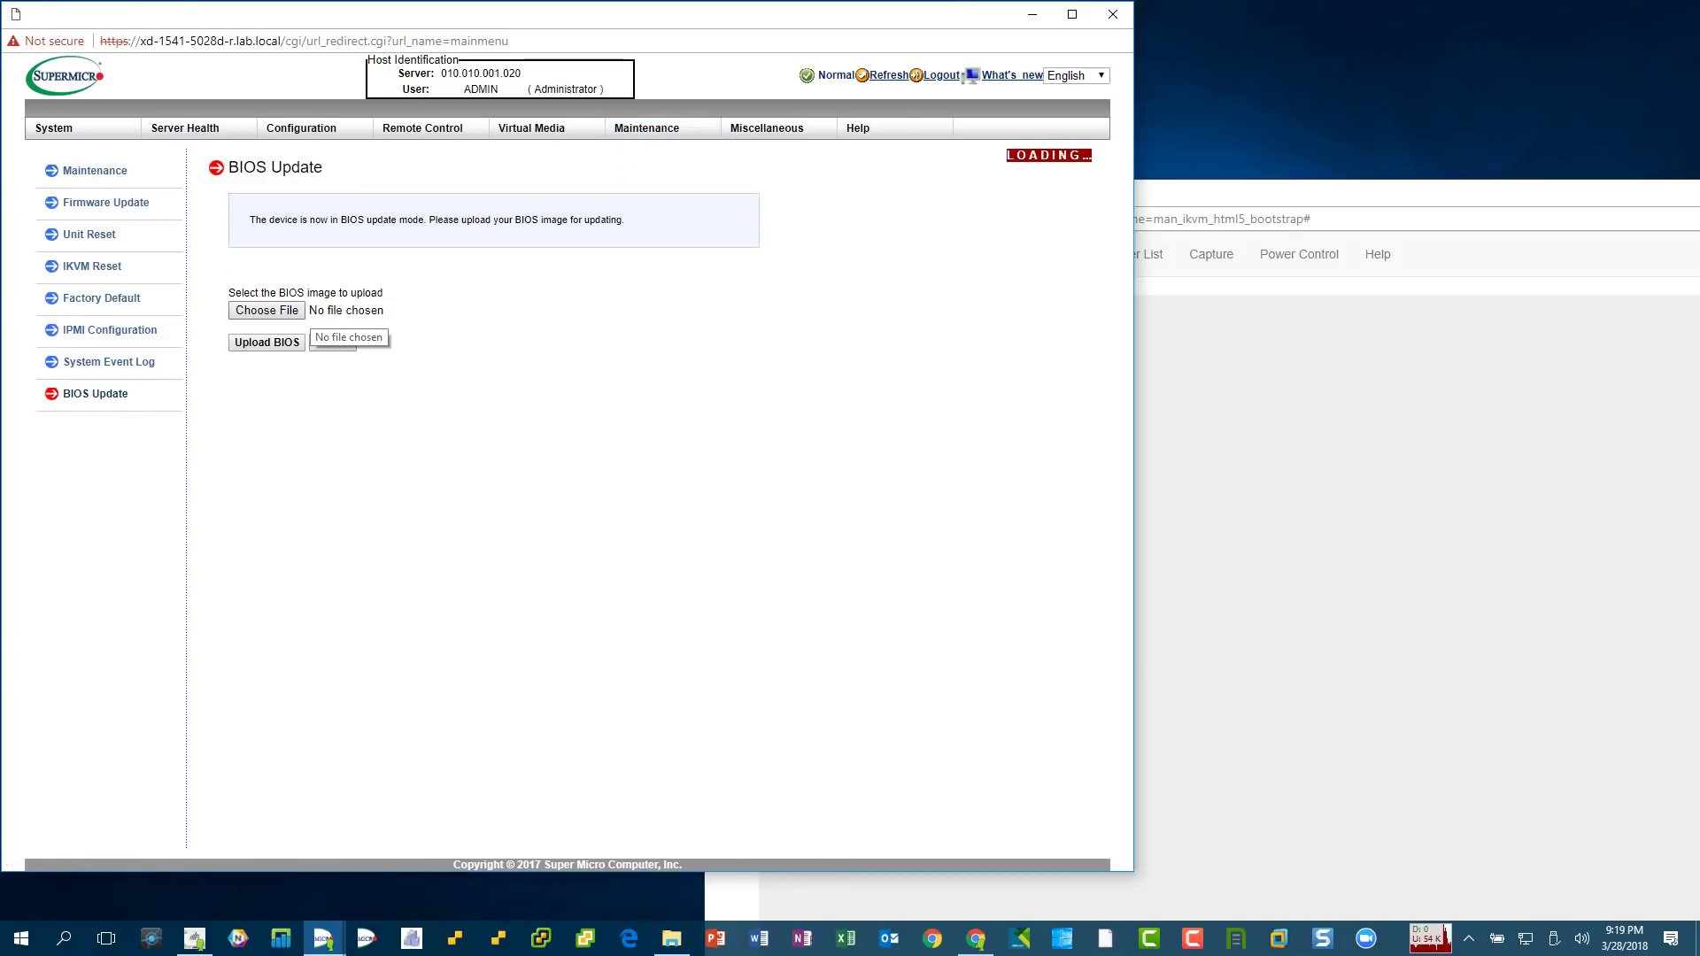
click(335, 312)
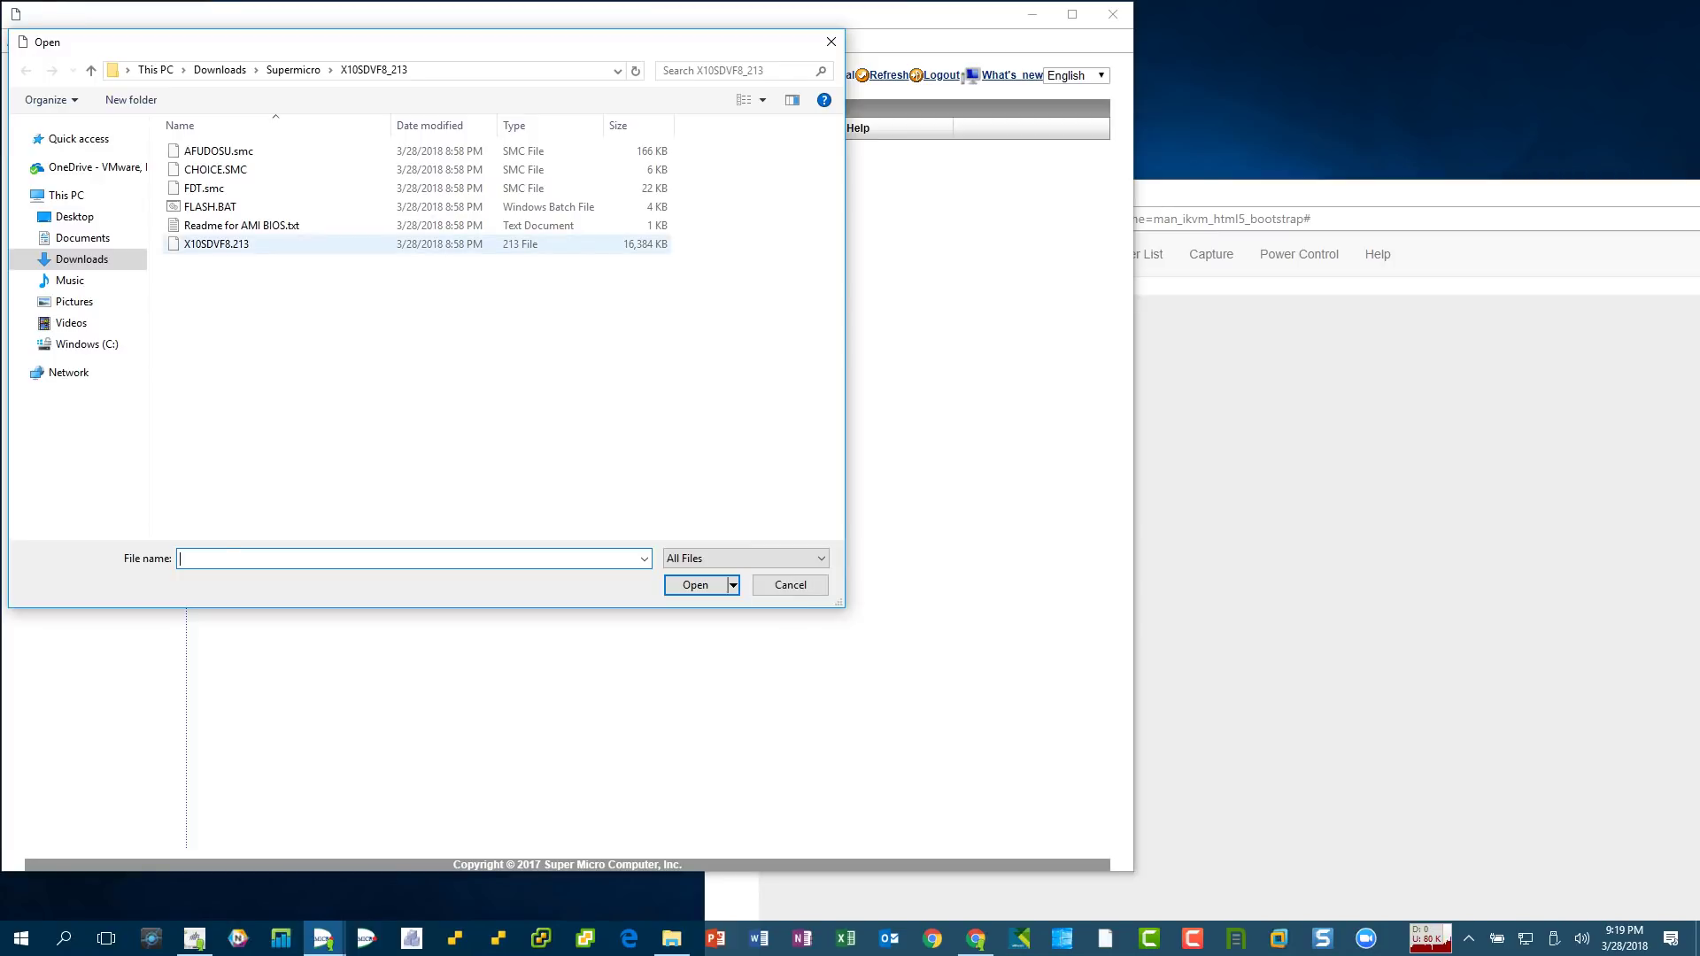
click(216, 243)
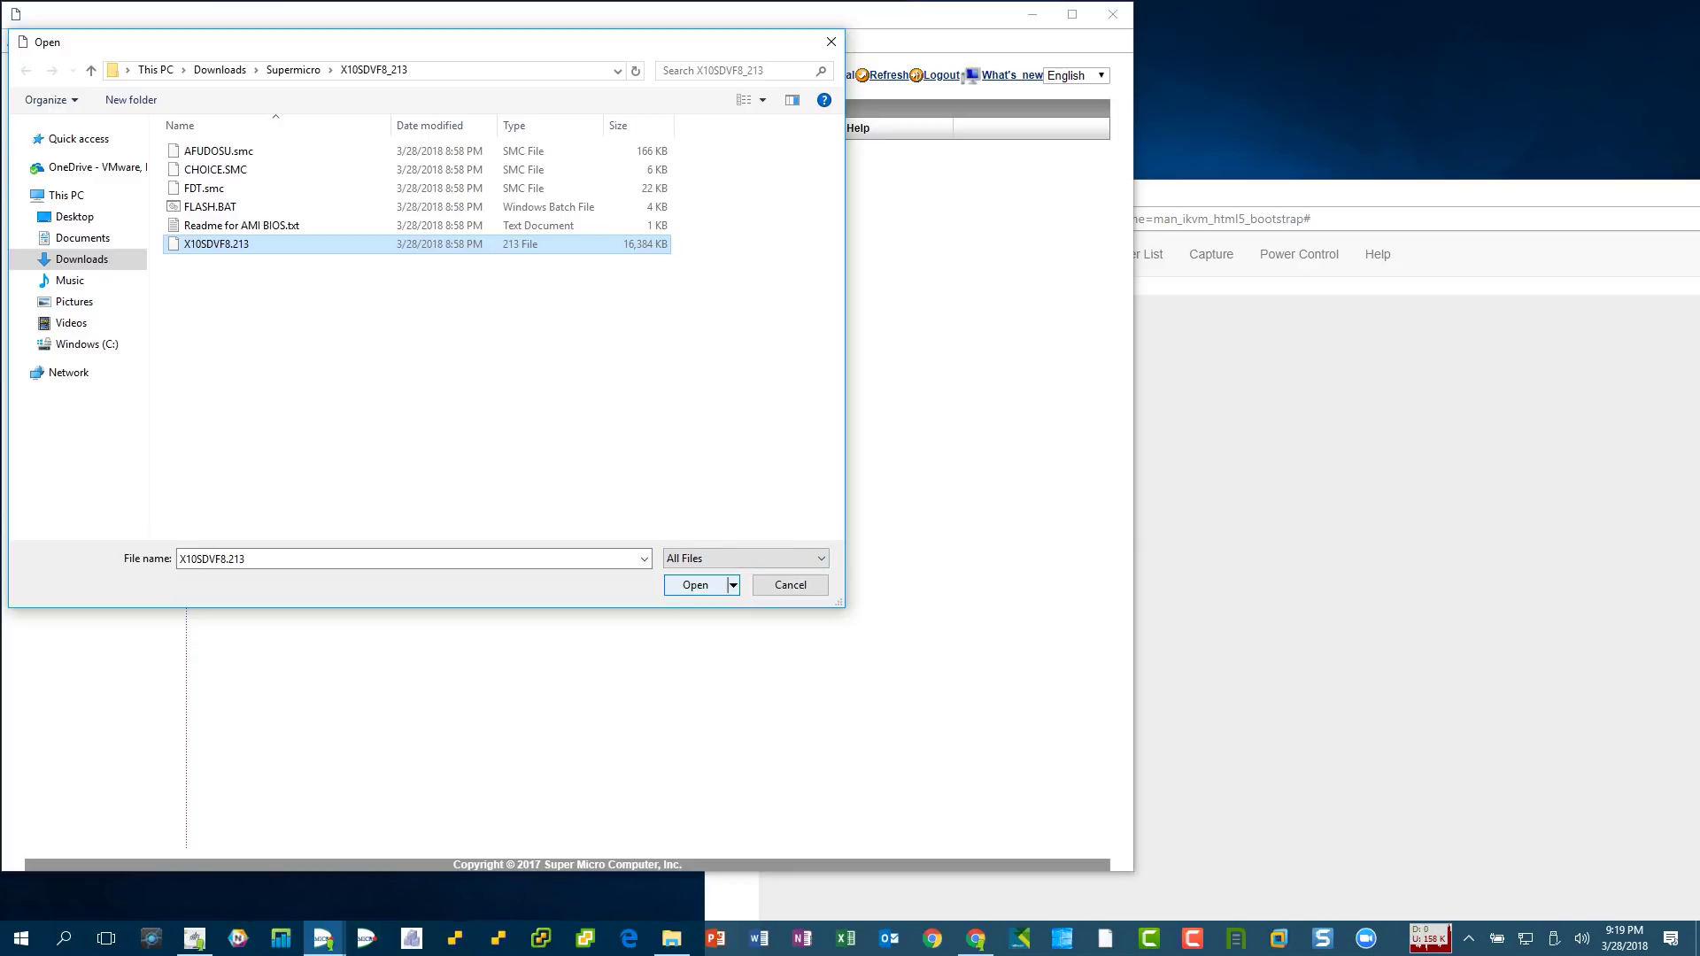
click(695, 585)
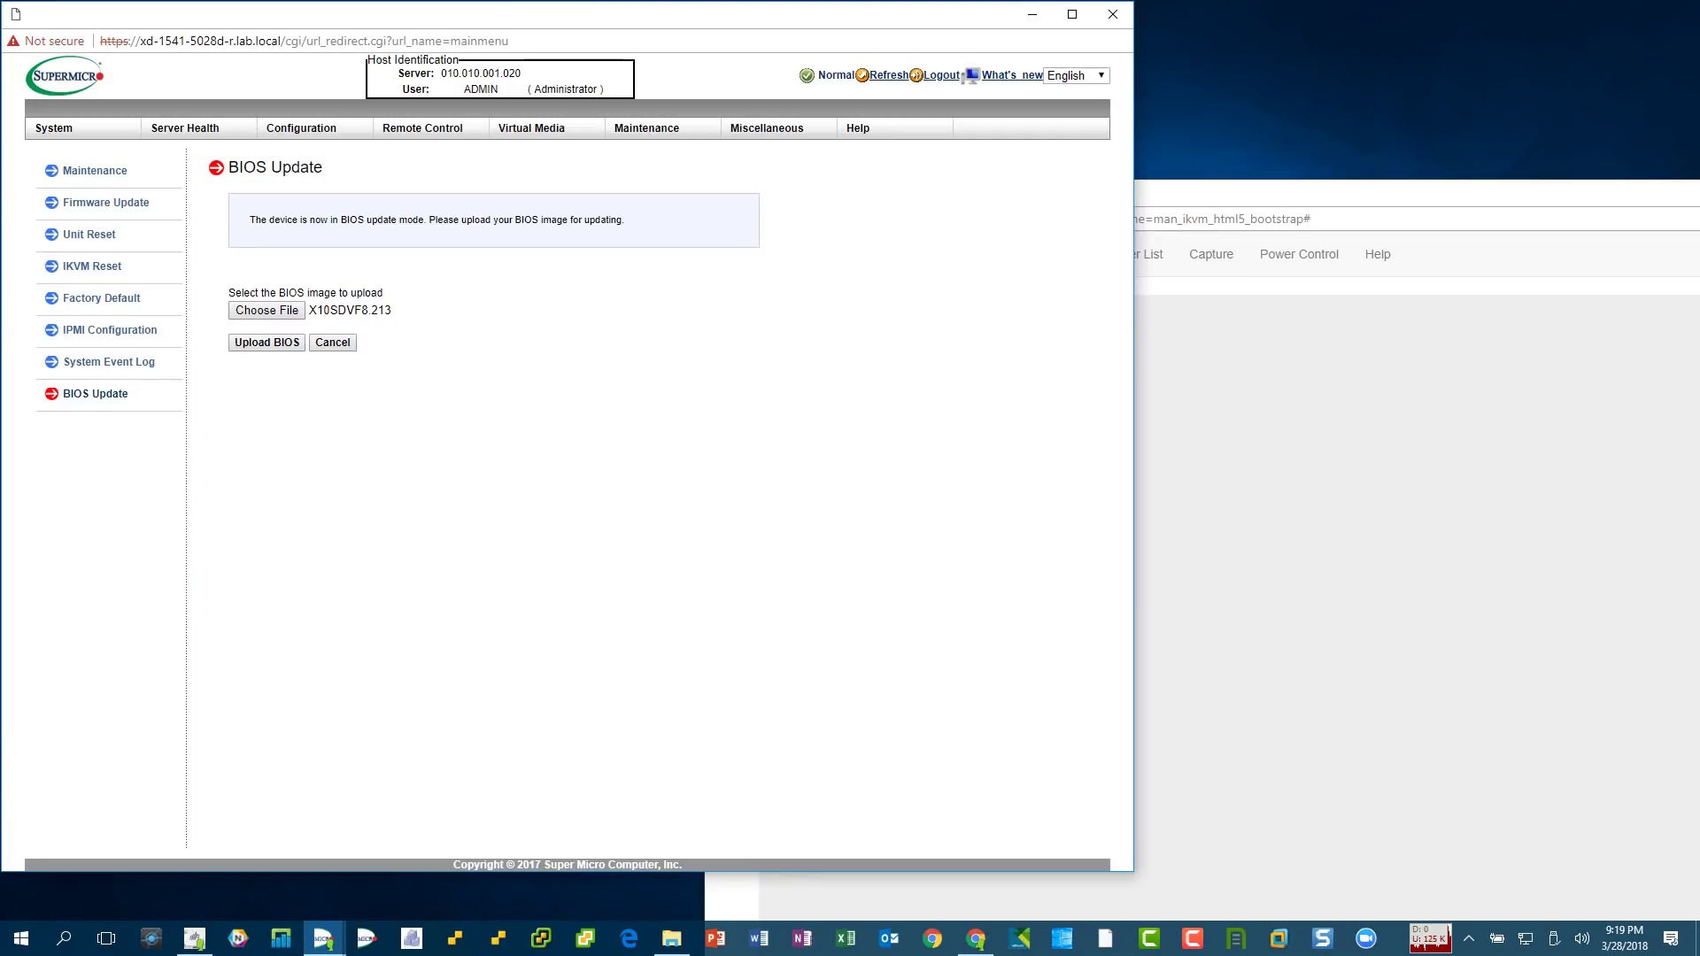
- Start uploading the X10SDVF8.213 BIOS image and watch its Ethernet throughput in Task Manager
click(267, 342)
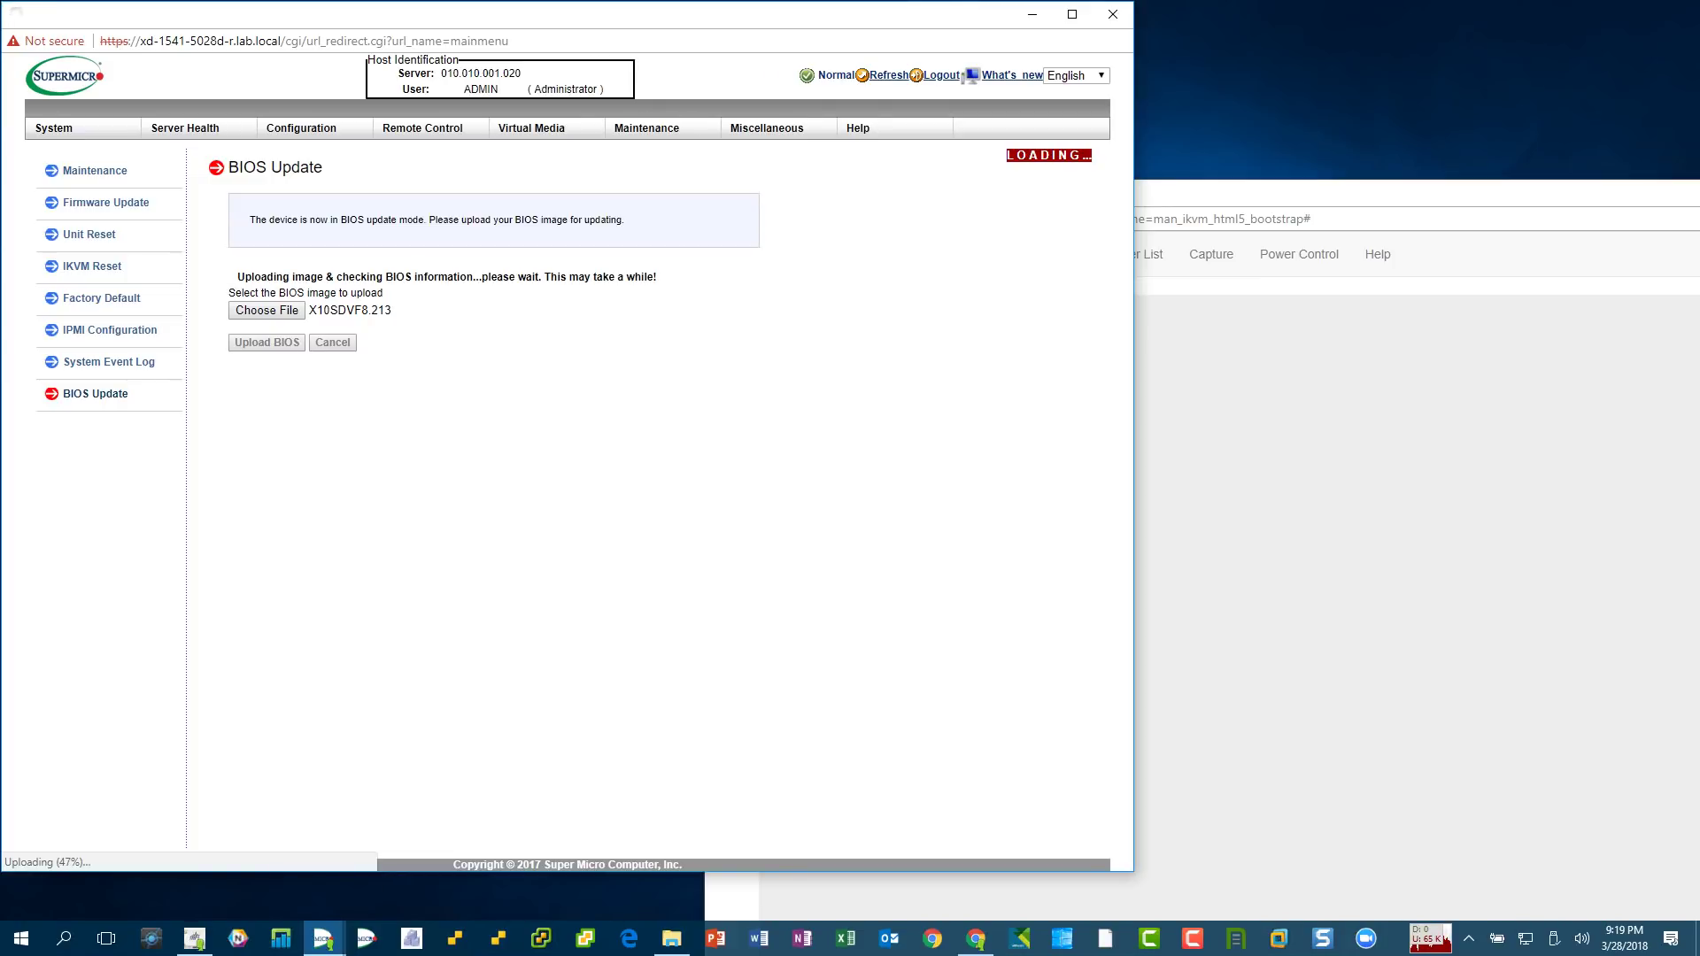
right_click(1395, 939)
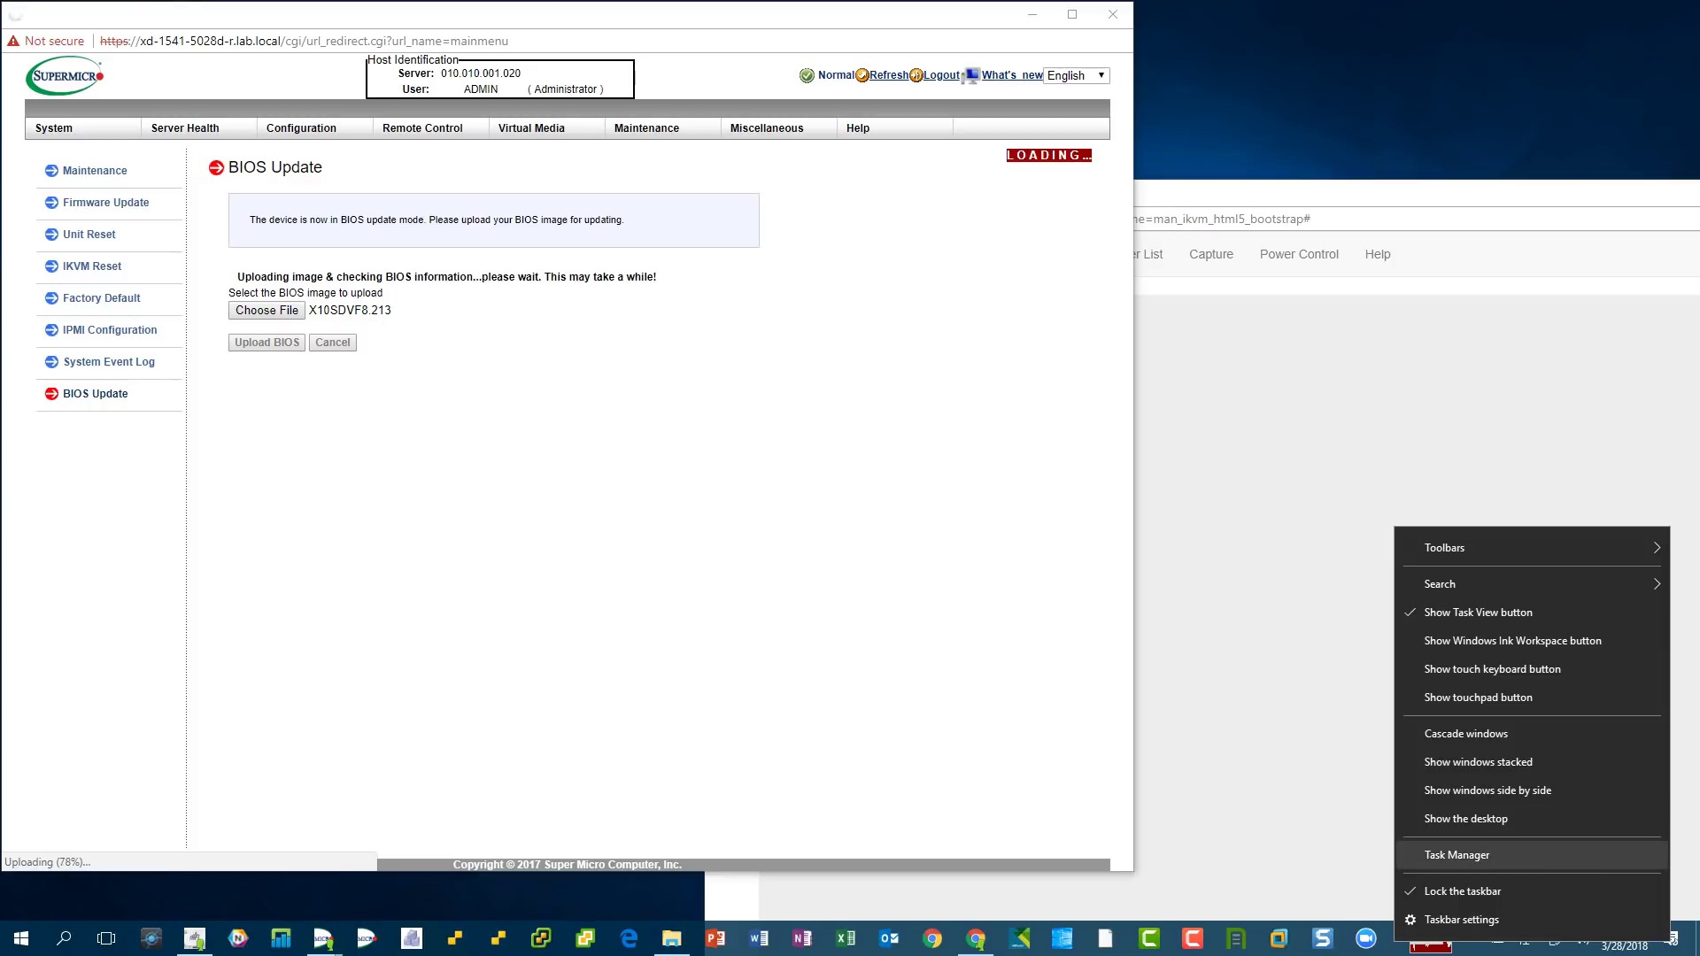
click(1488, 854)
click(872, 307)
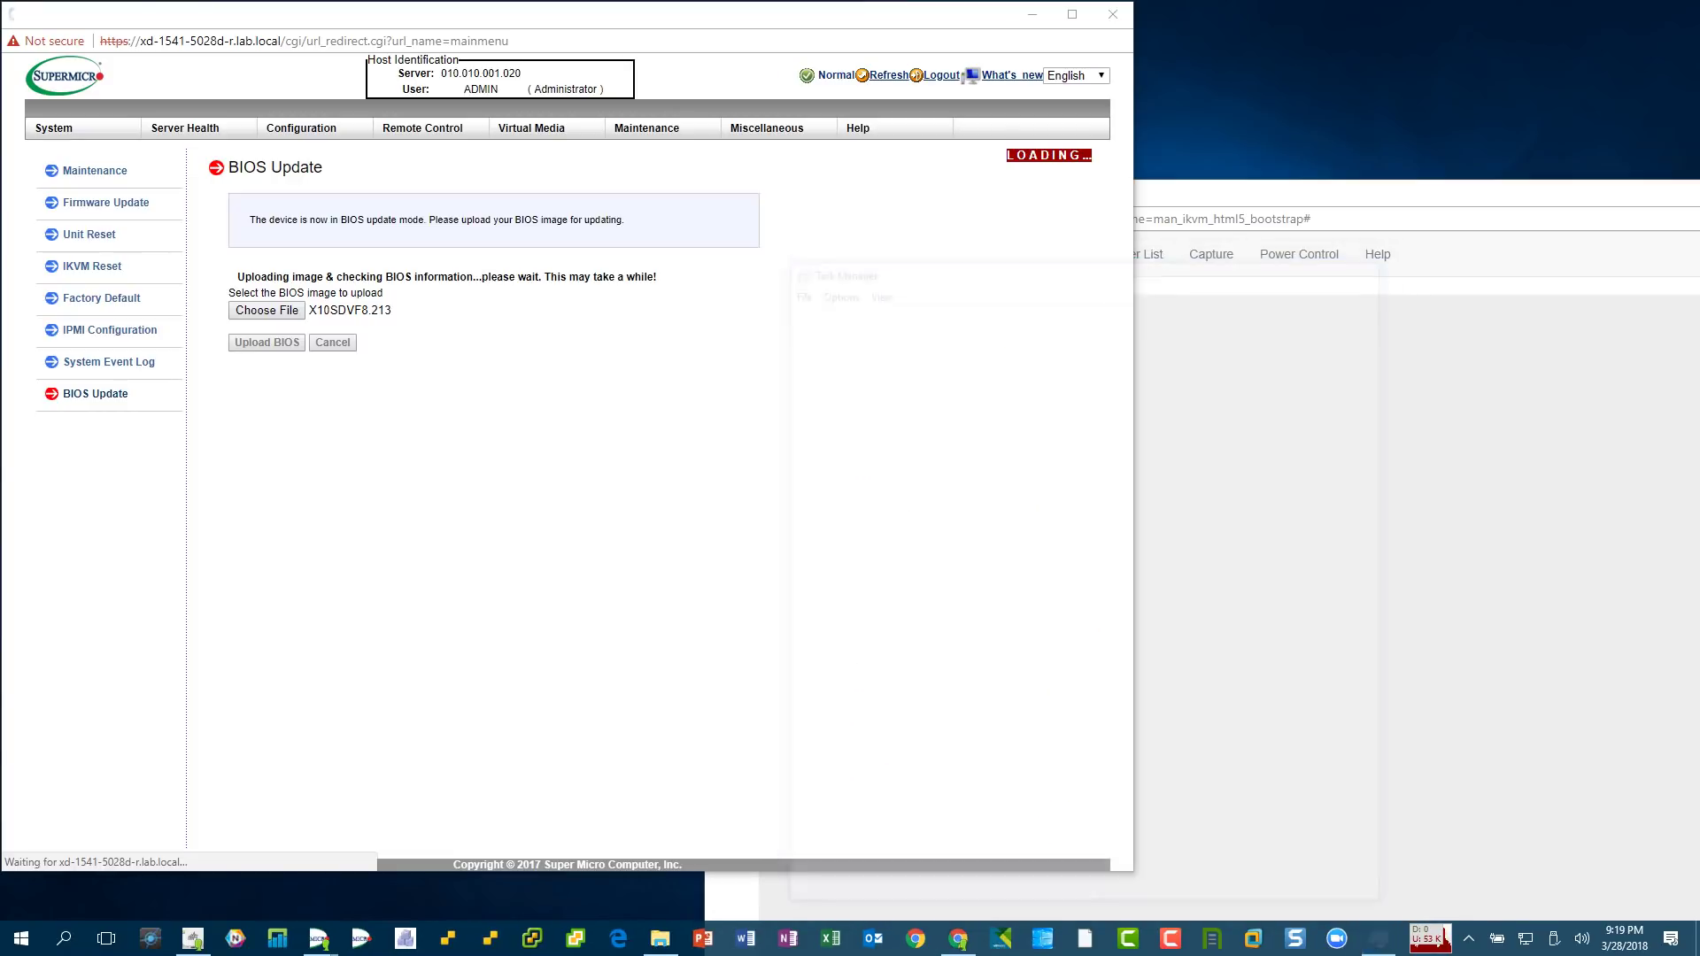
click(1371, 263)
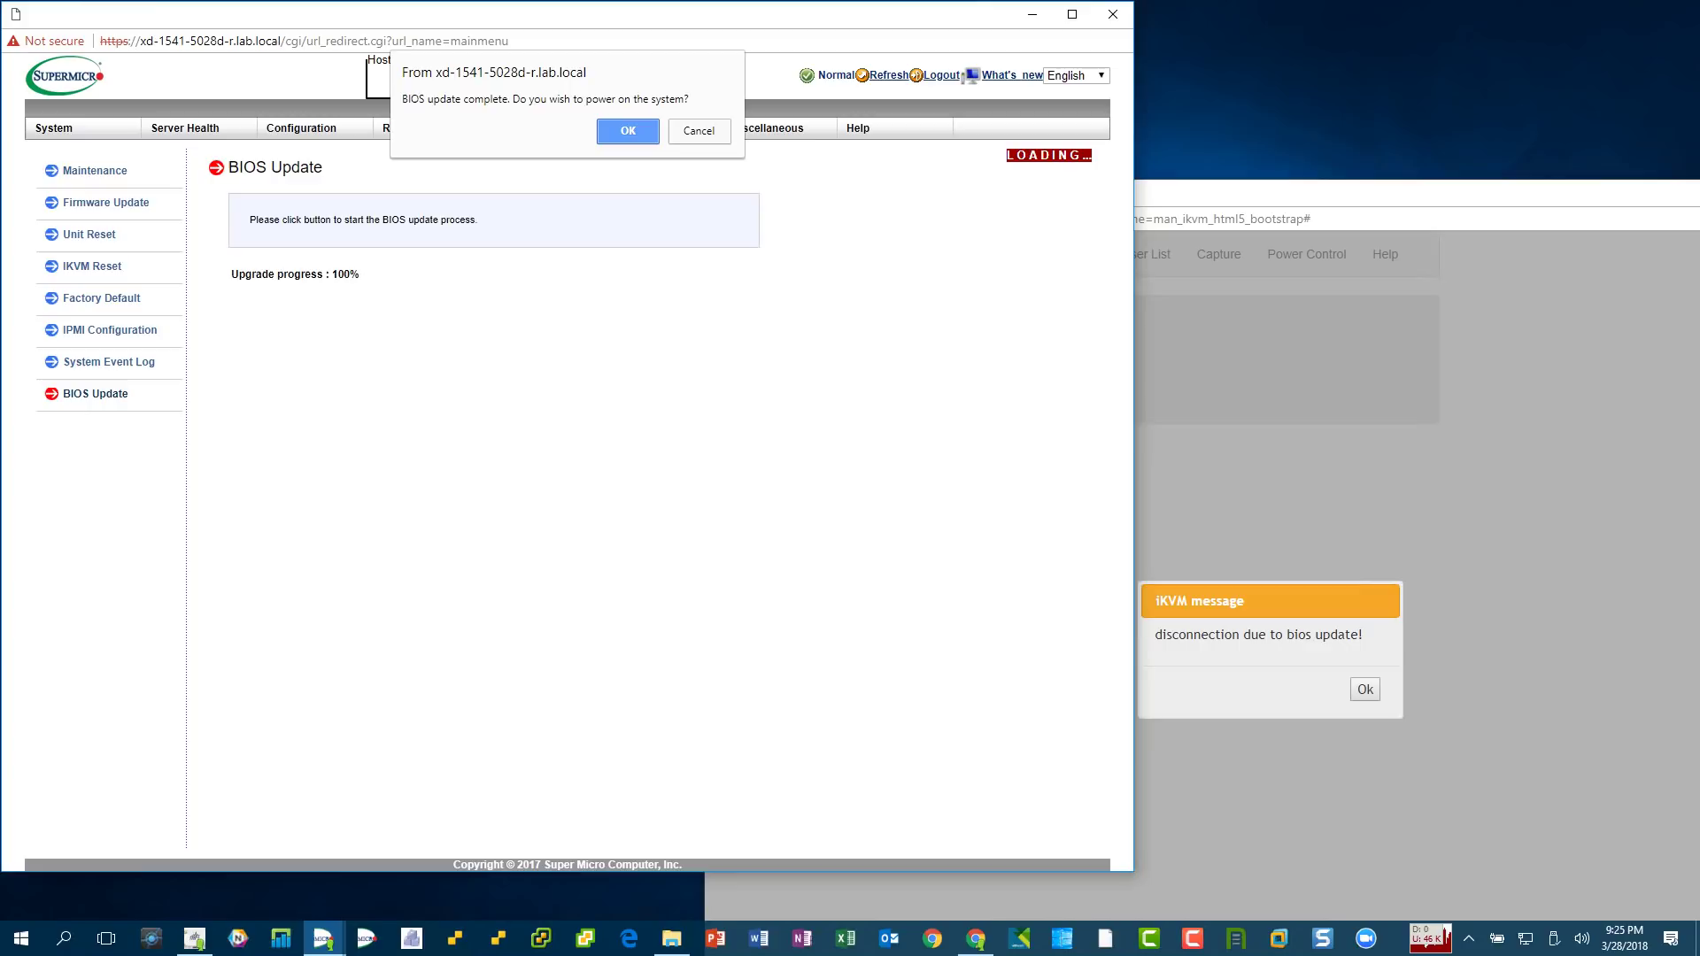
- Power the host back on after the update and close the disconnected old console window
click(628, 130)
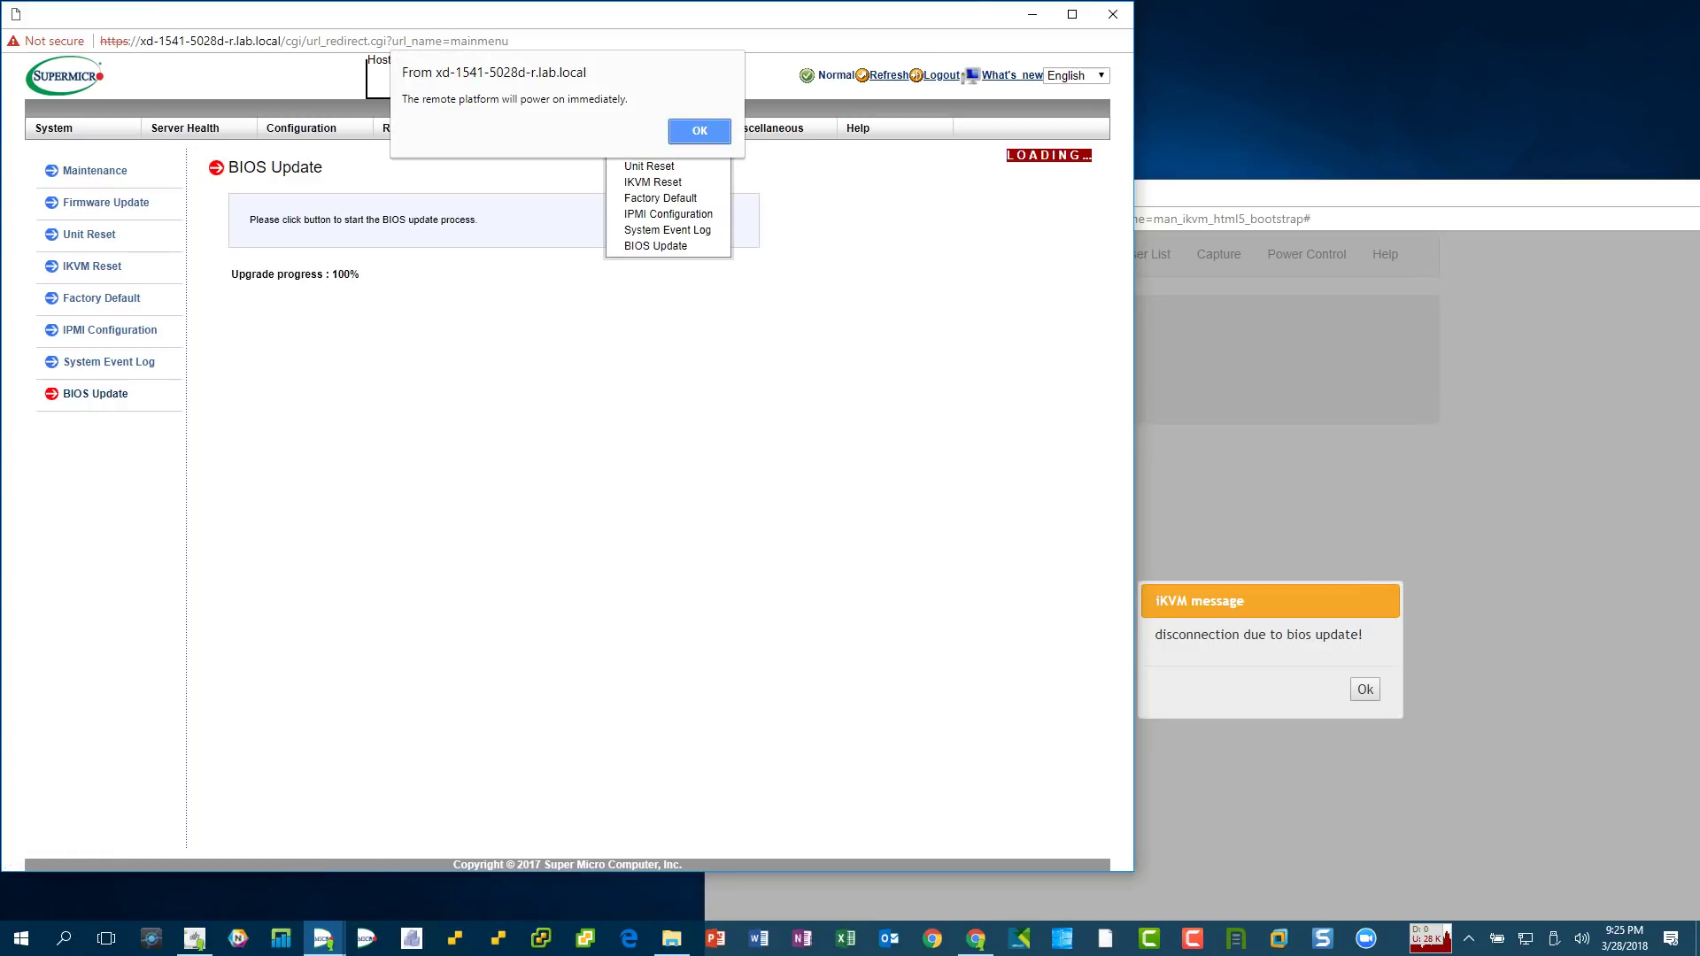
key(Return)
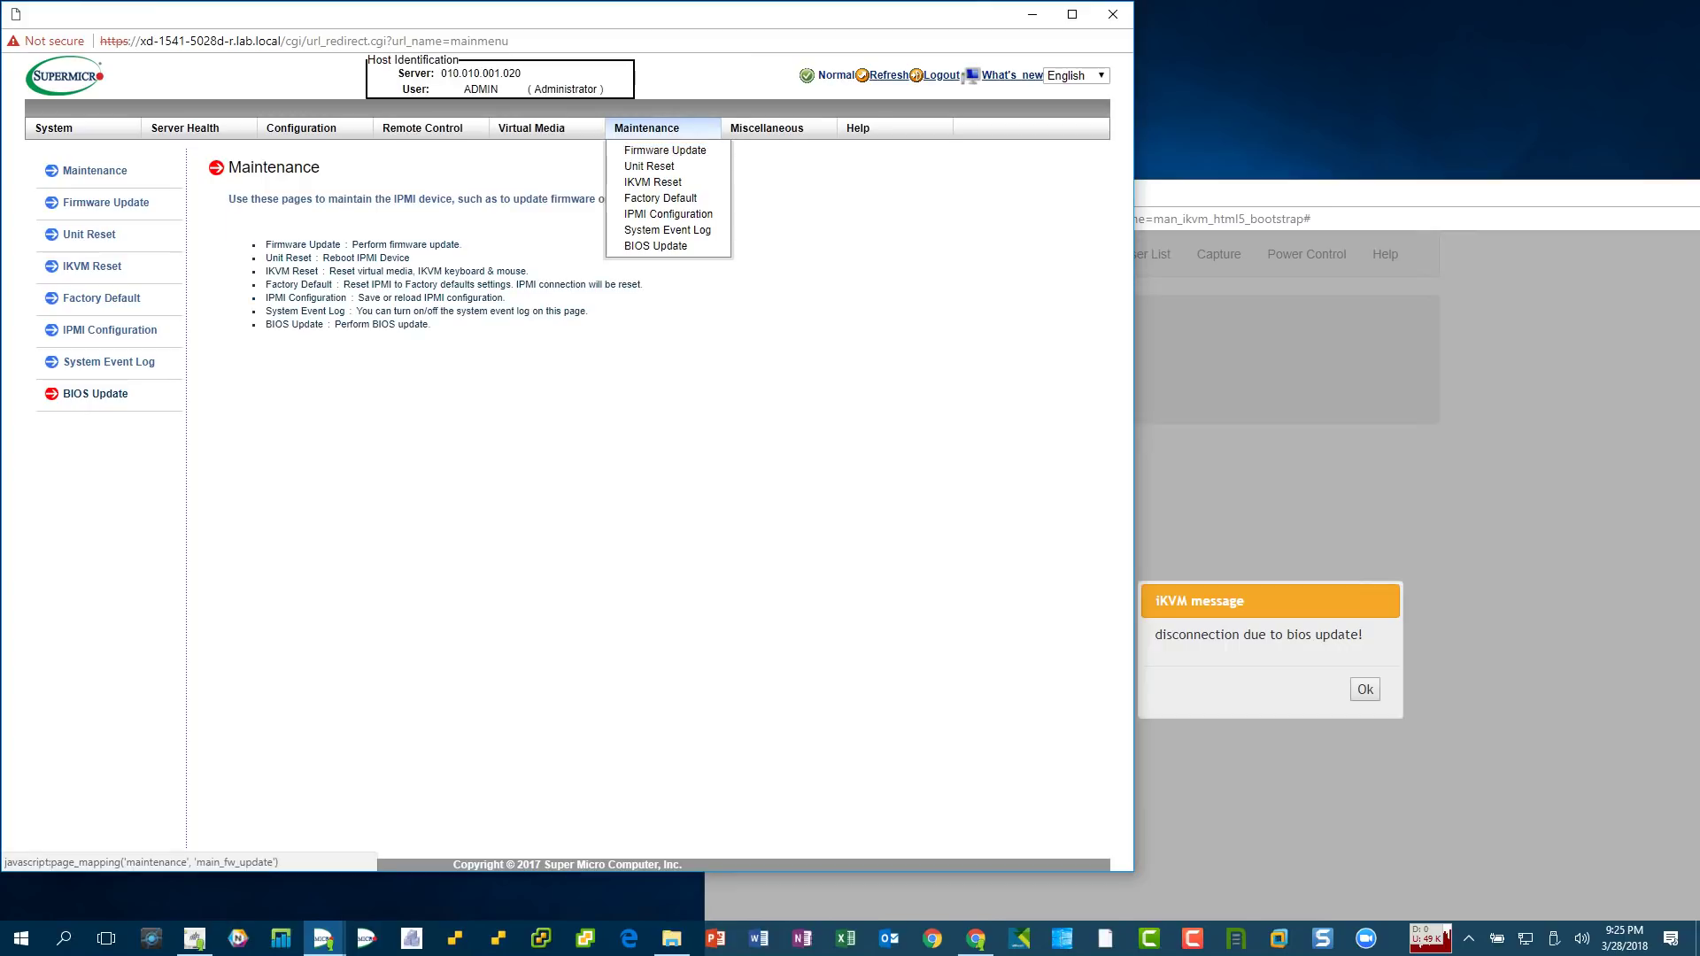
key(Return)
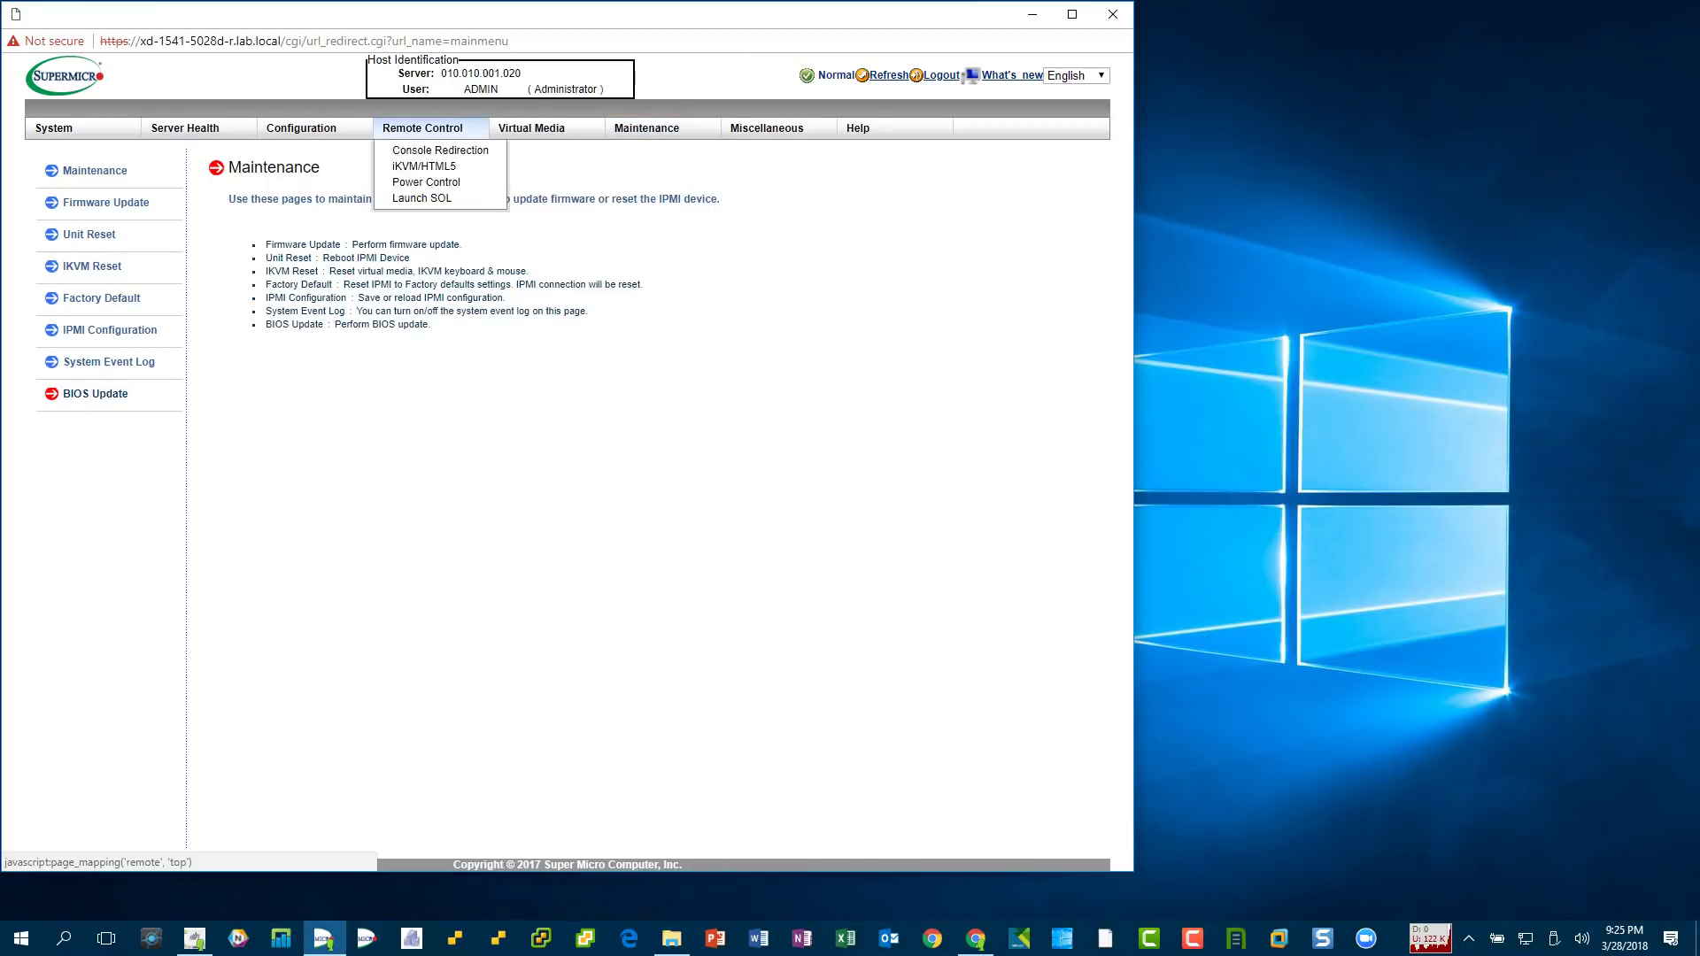
- Launch a new iKVM/HTML5 console from Remote Control, then return to the System page
click(422, 127)
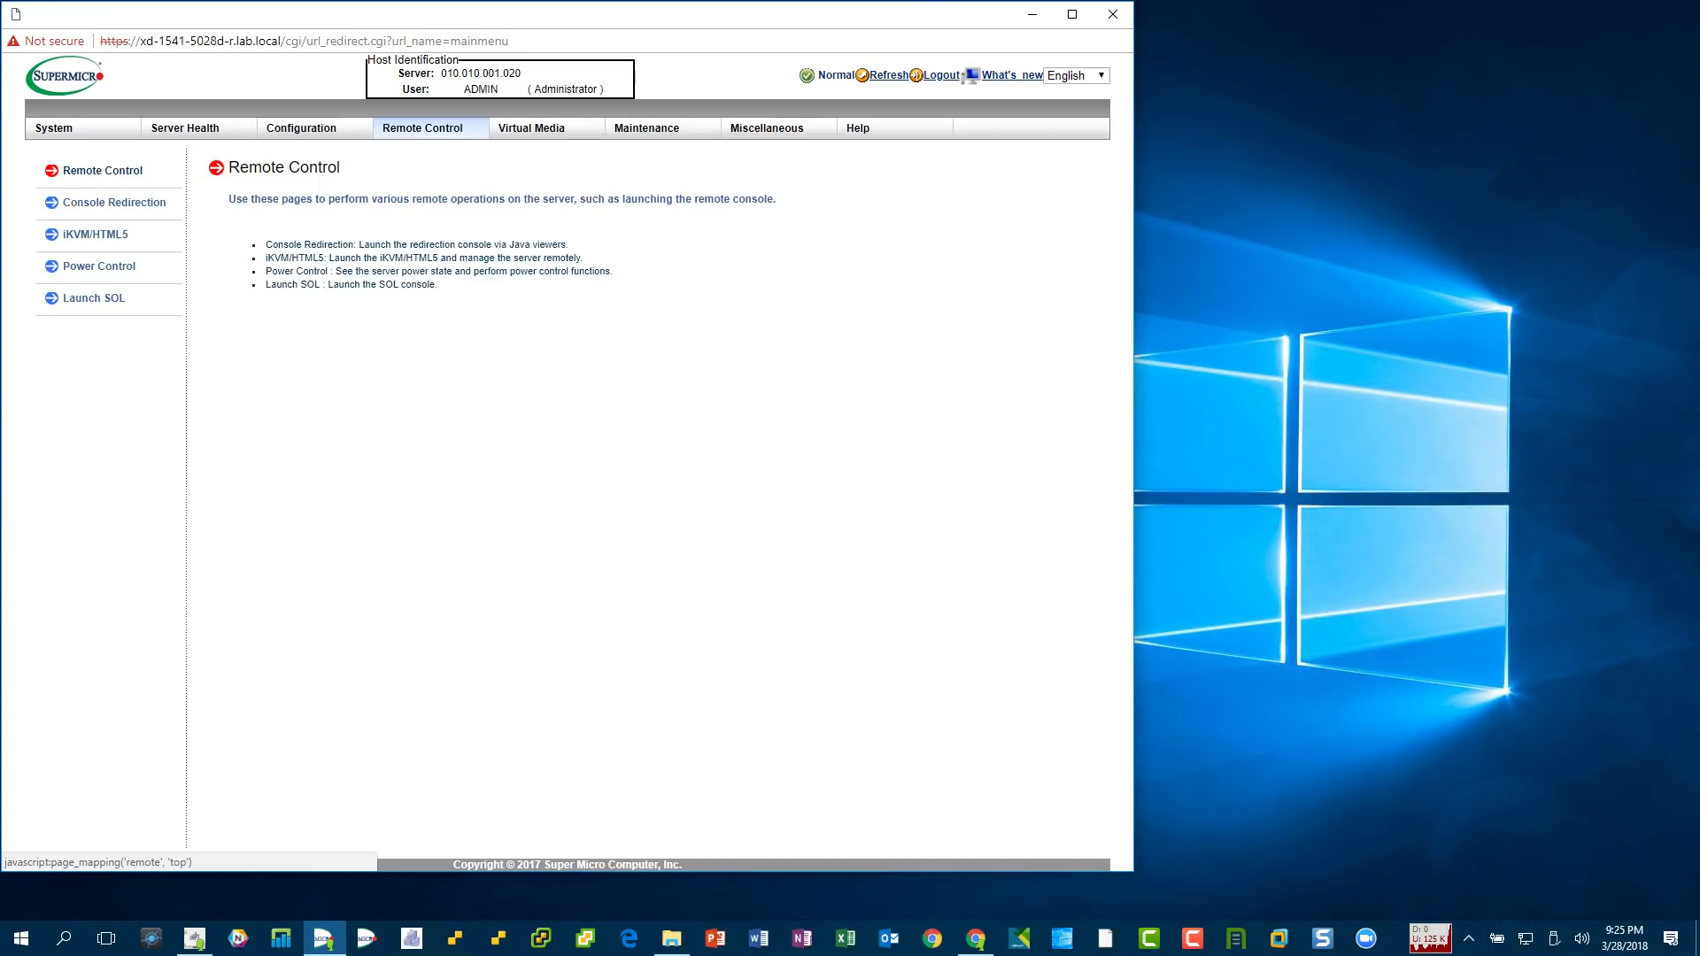
click(94, 234)
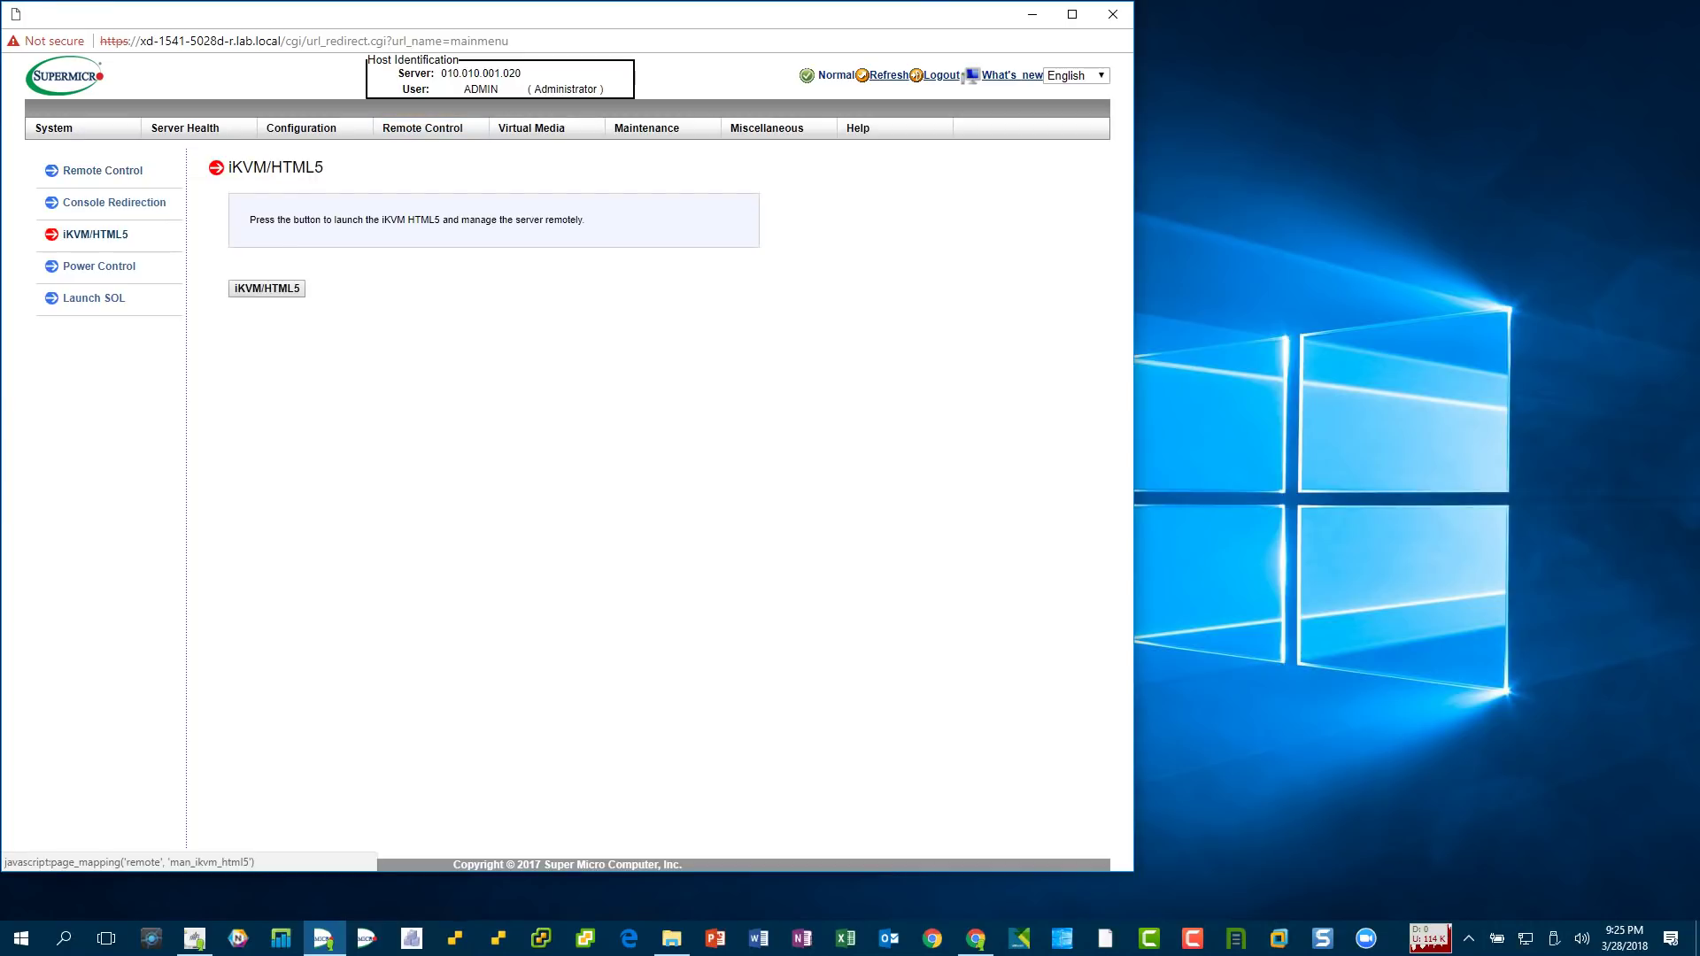
click(267, 288)
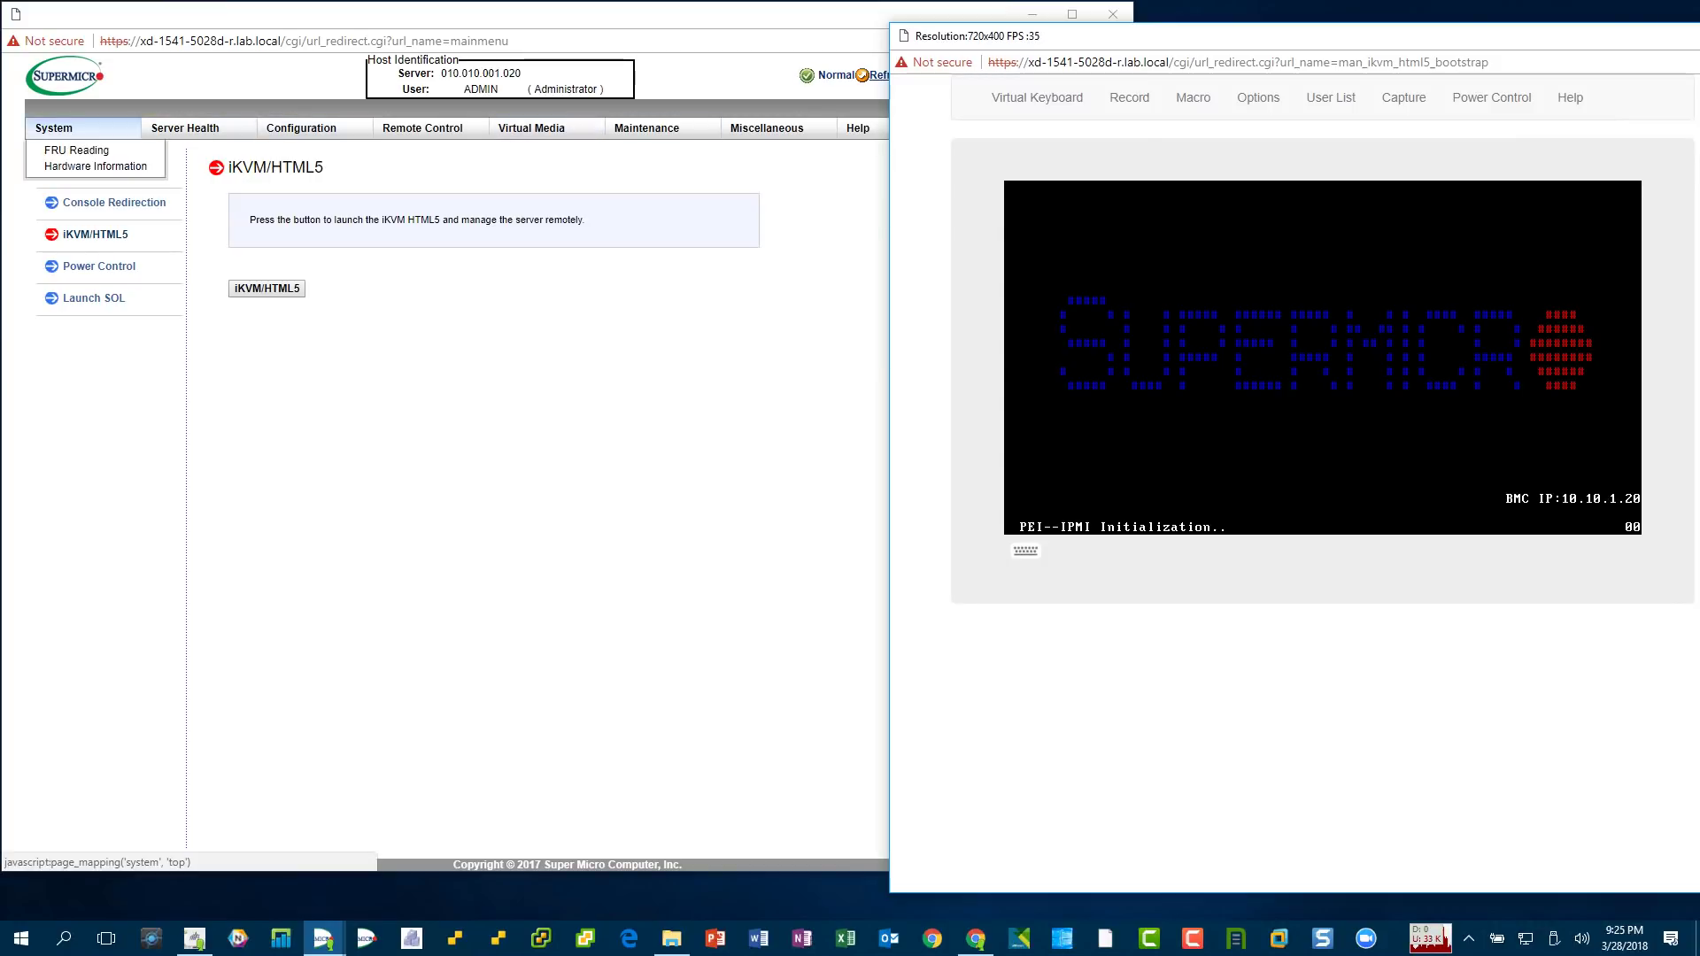
click(53, 128)
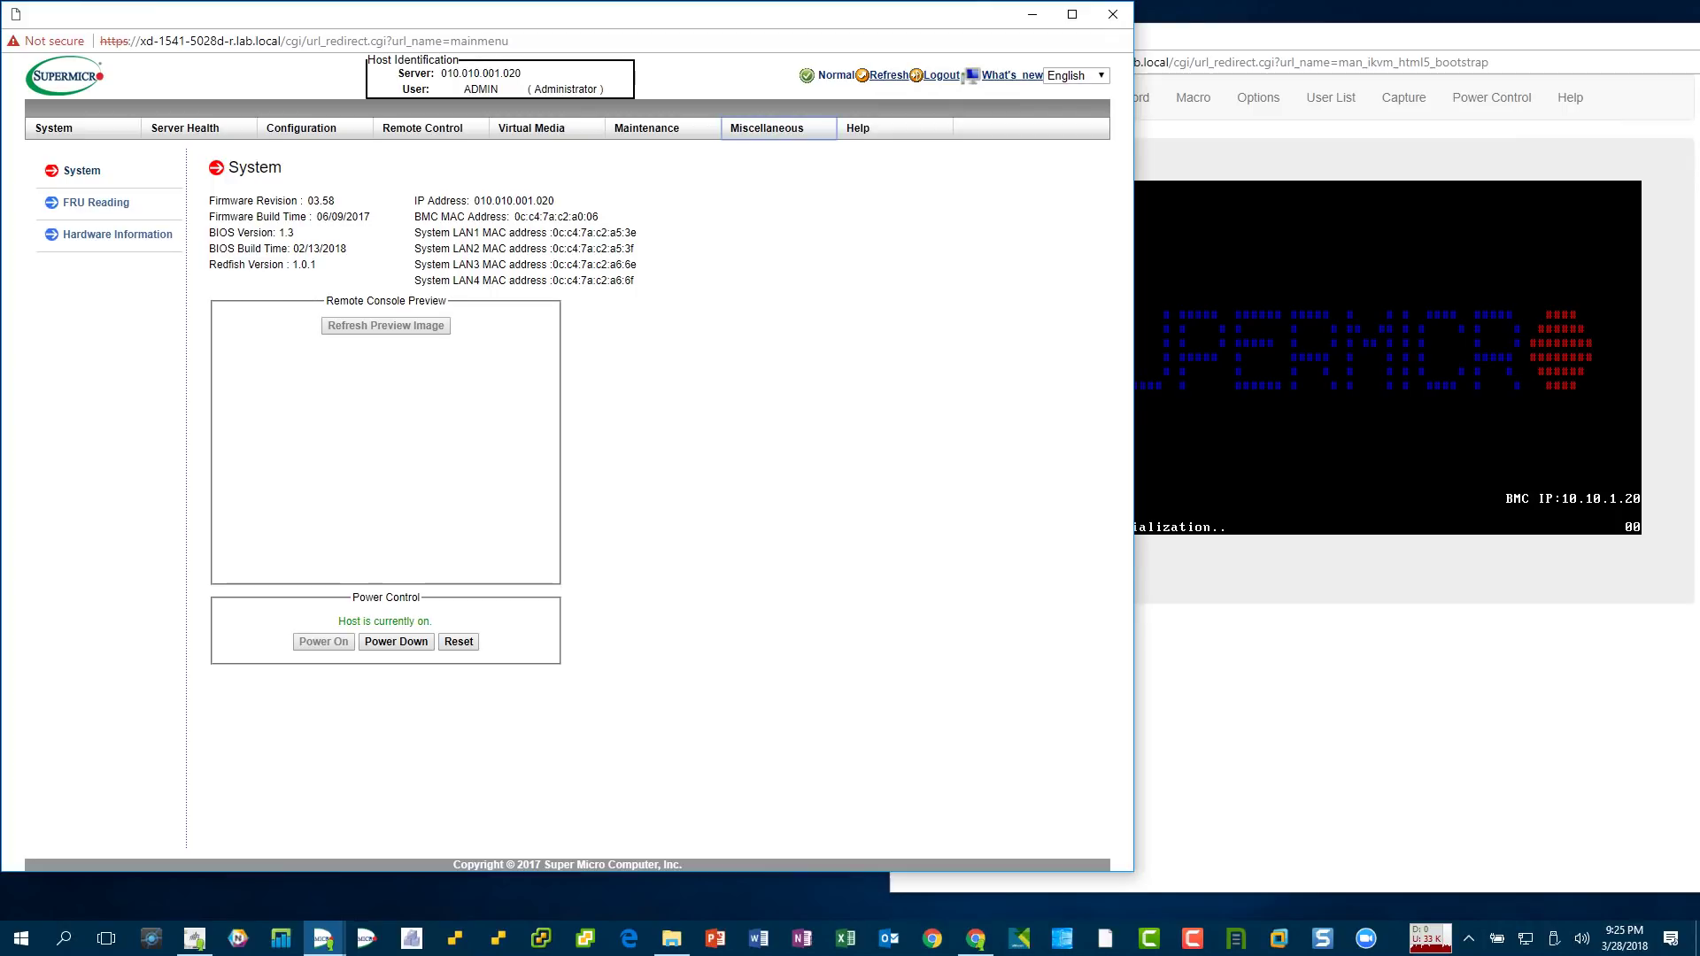
- Move the booting console window aside to reveal BIOS Version 1.3 and the host power status
key(alt+Tab)
drag(1151, 36, 912, 147)
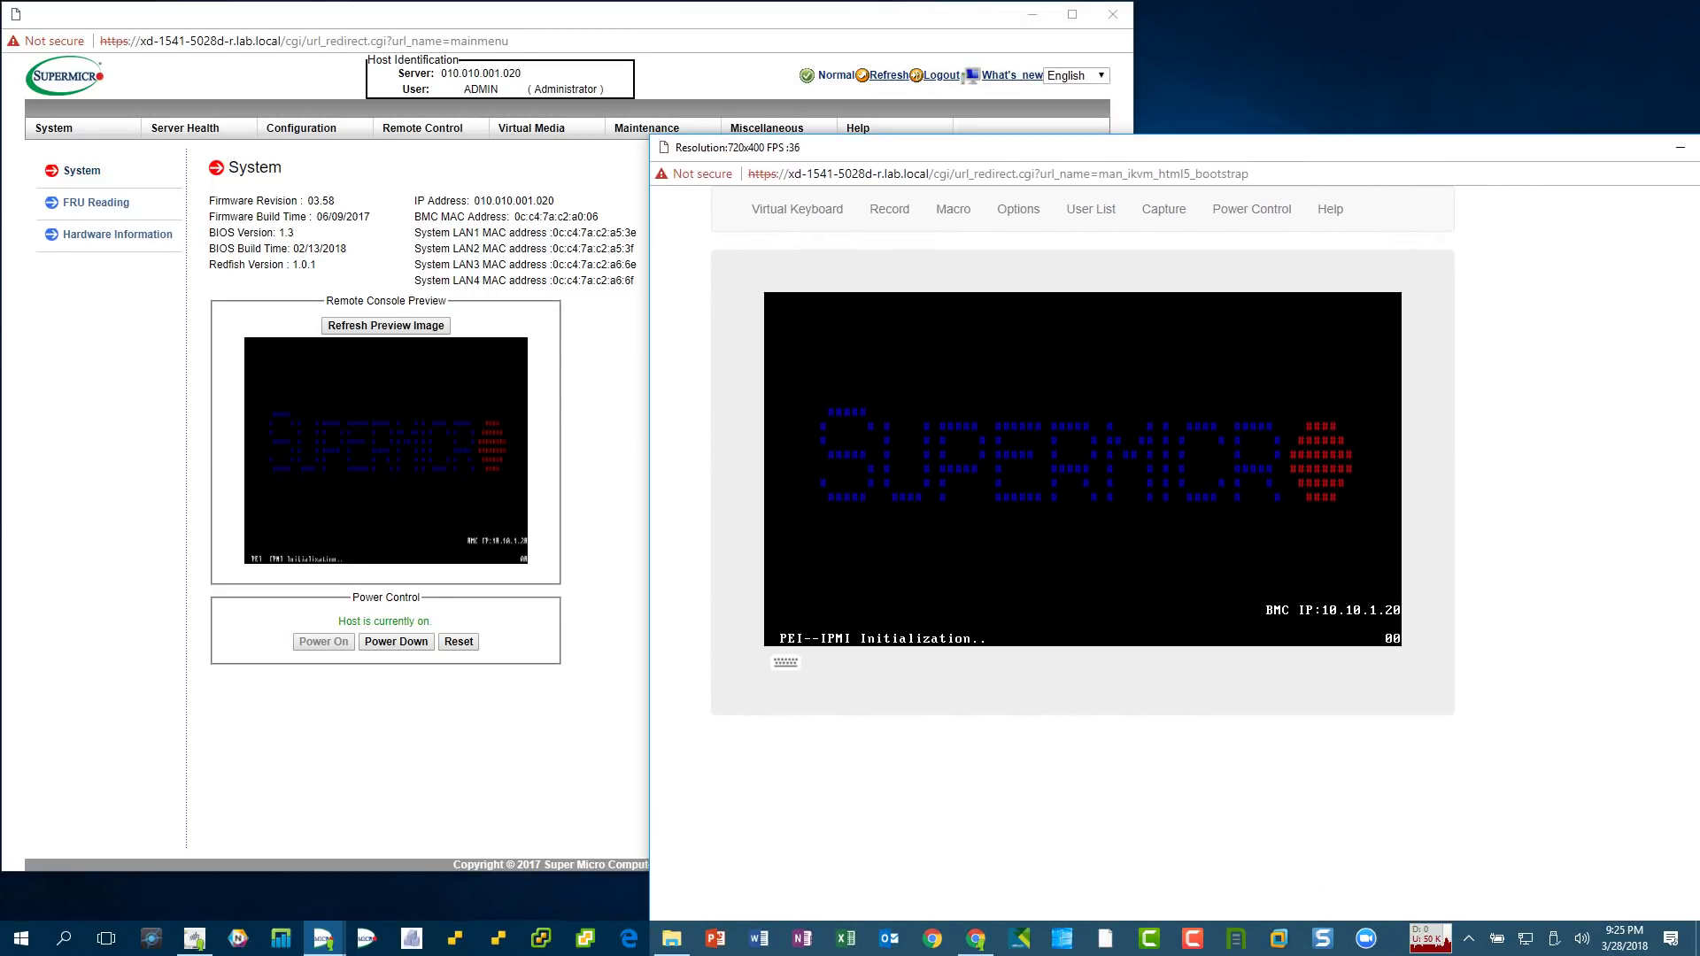